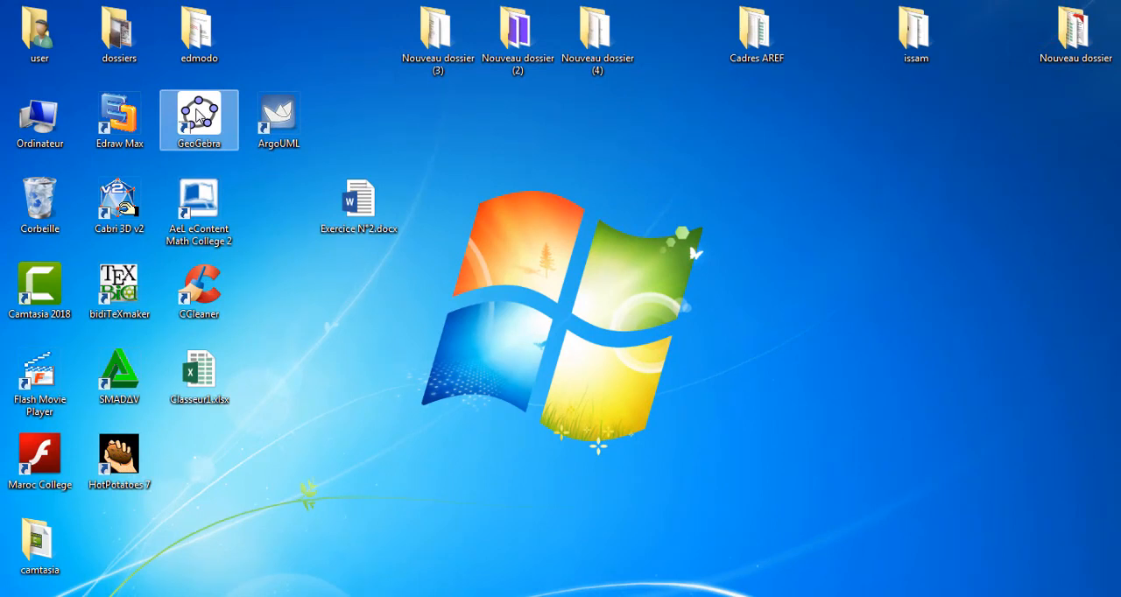
Open GeoGebra in a maximized window and add a 3D graphics view, widened beside the 2D view
double_click(200, 114)
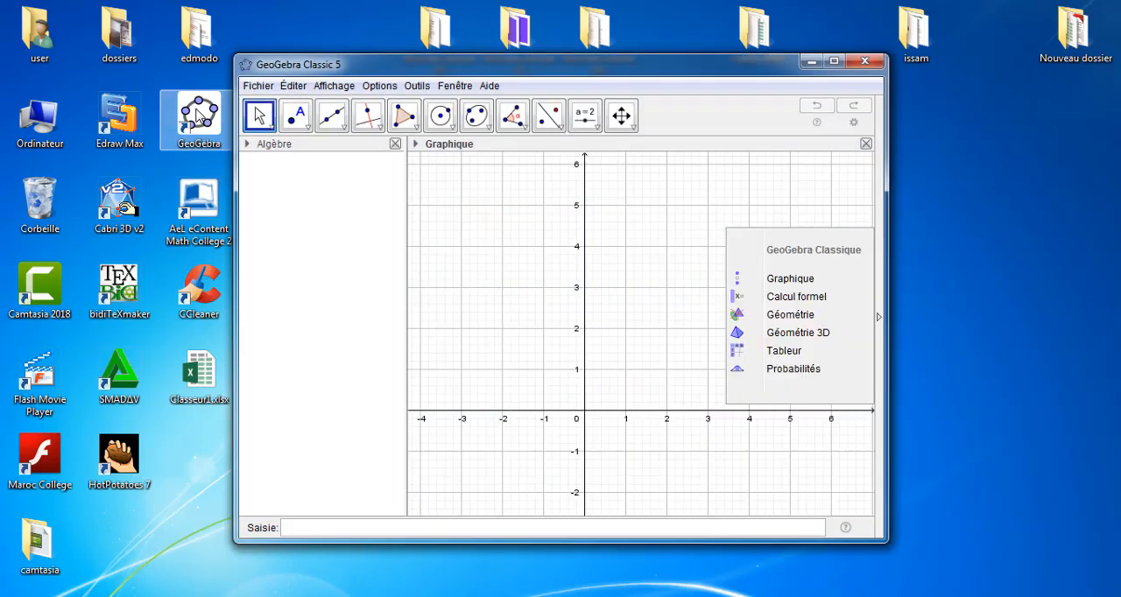
double_click(521, 66)
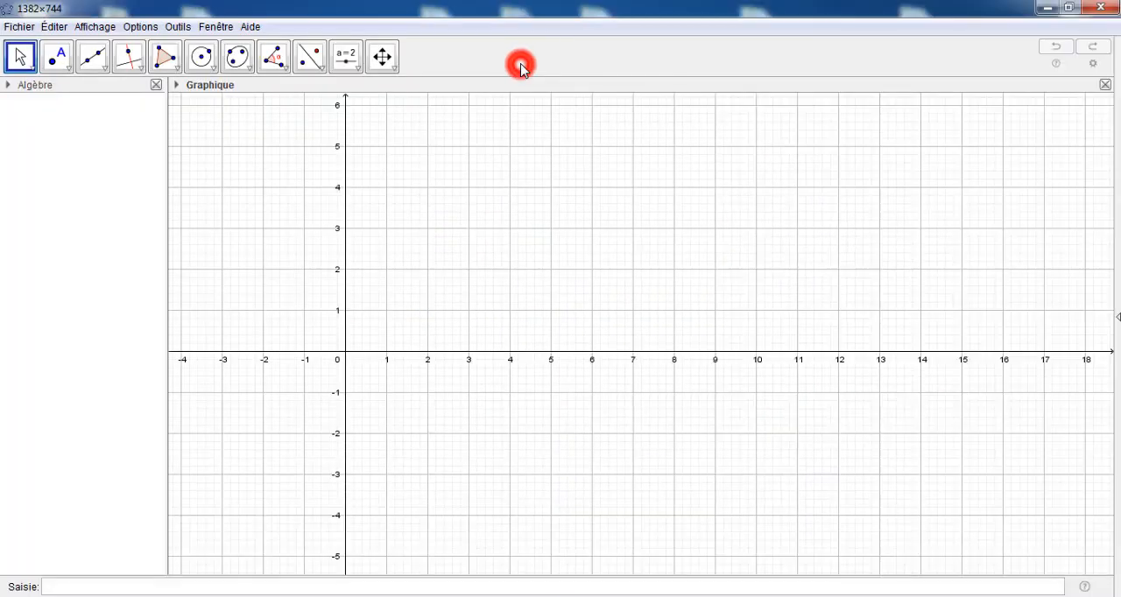
left_click(97, 28)
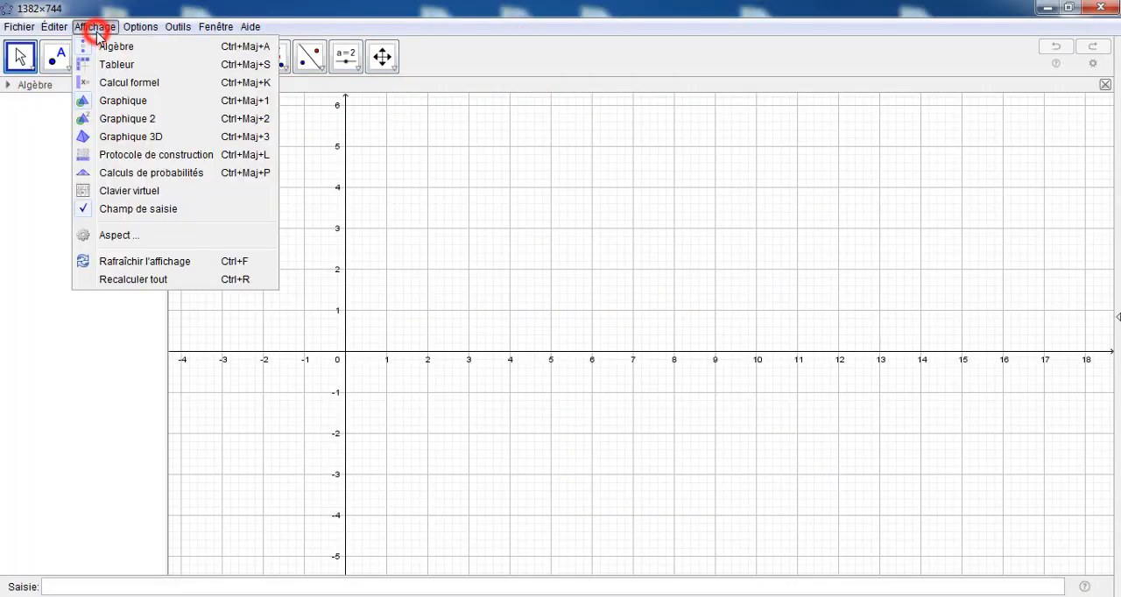
left_click(130, 138)
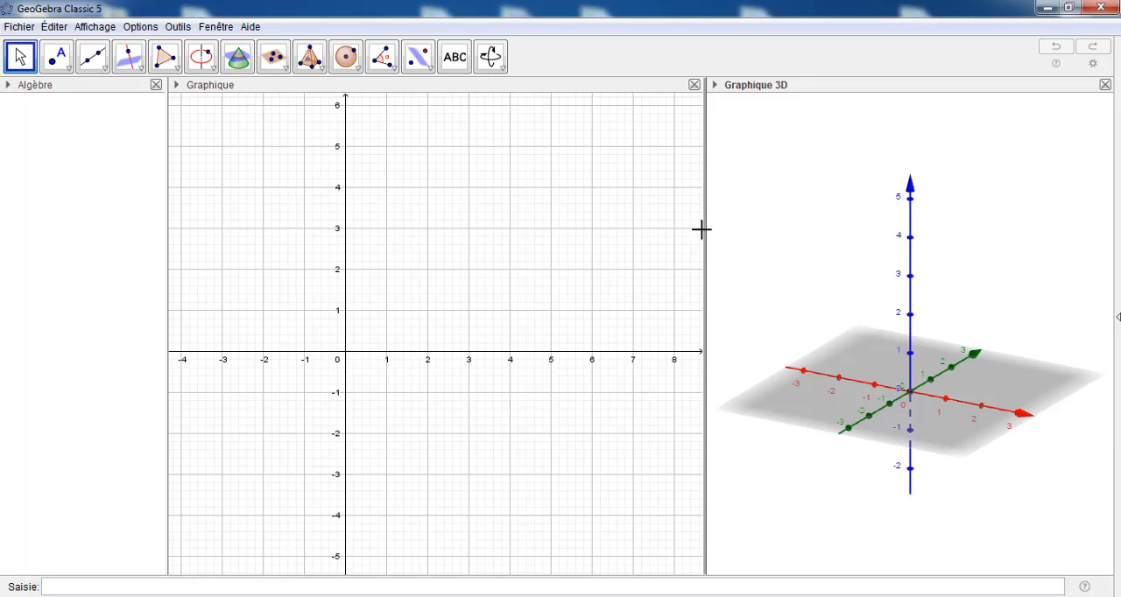
left_click_drag(703, 229, 595, 230)
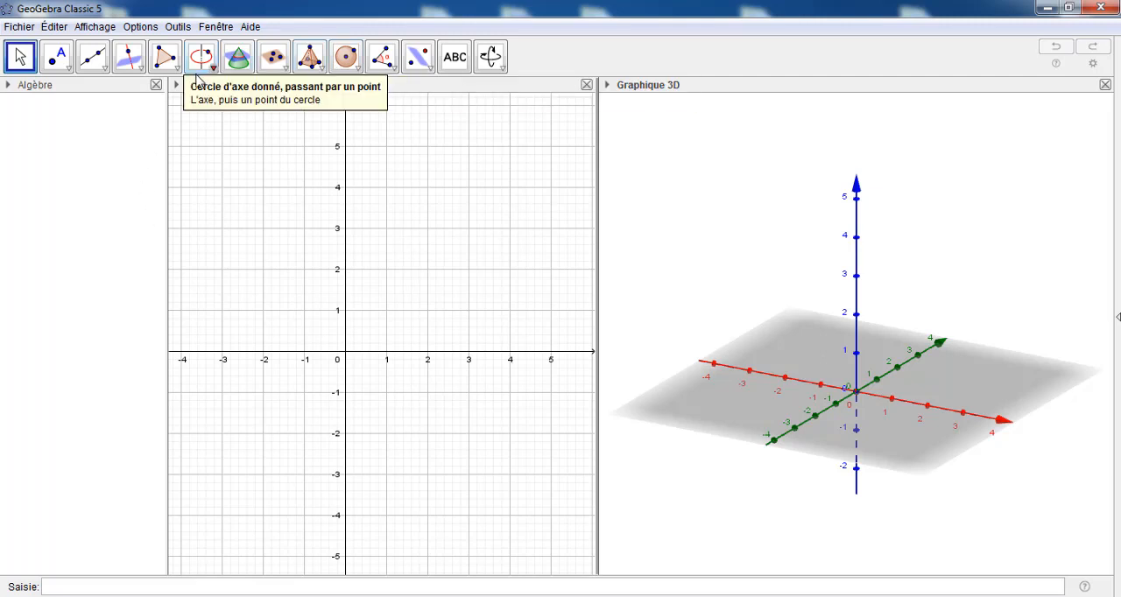
Draw a circle in the 2D view centred at the origin with a radius of 8
left_click(257, 219)
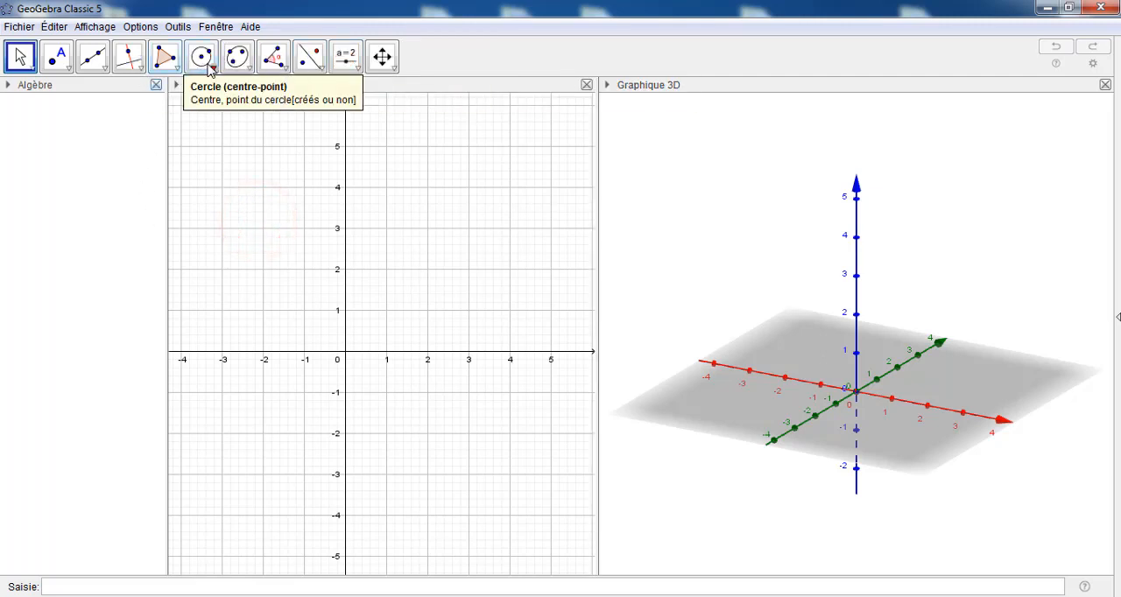
left_click(204, 58)
left_click(203, 124)
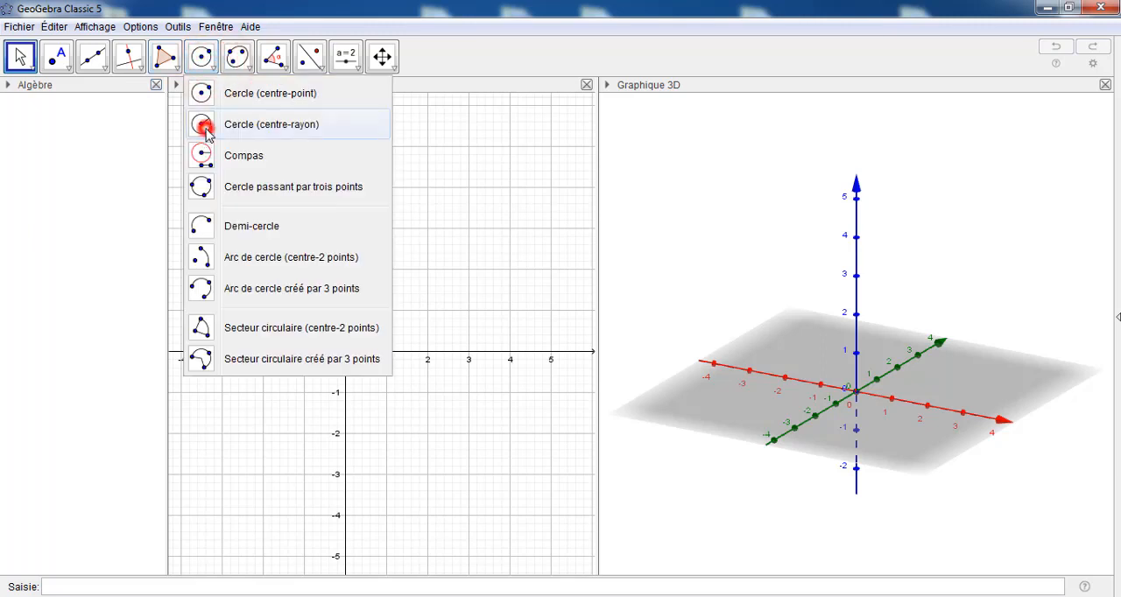
left_click(344, 352)
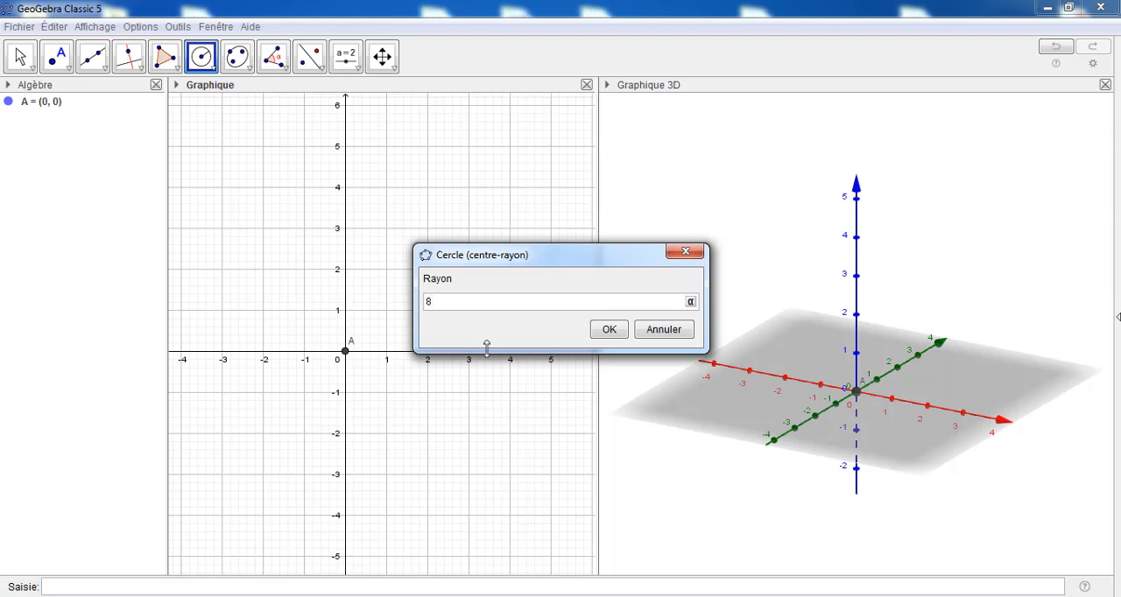
left_click(608, 330)
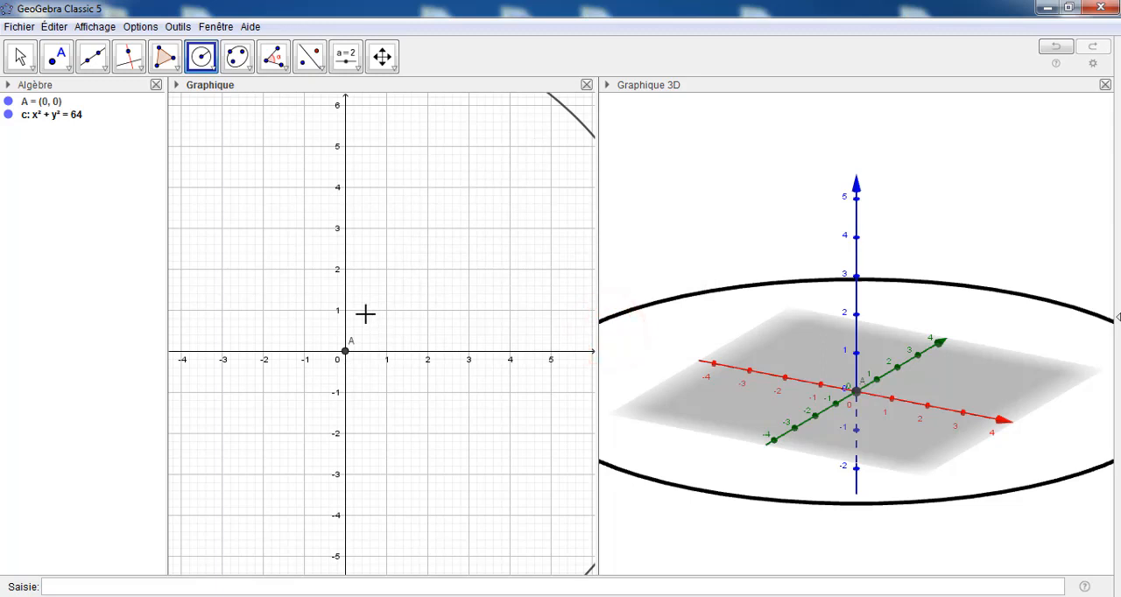
Create a cone on circle c with a height of 24 using the command Cône(c, 24)
scroll(348, 327, "down", 5)
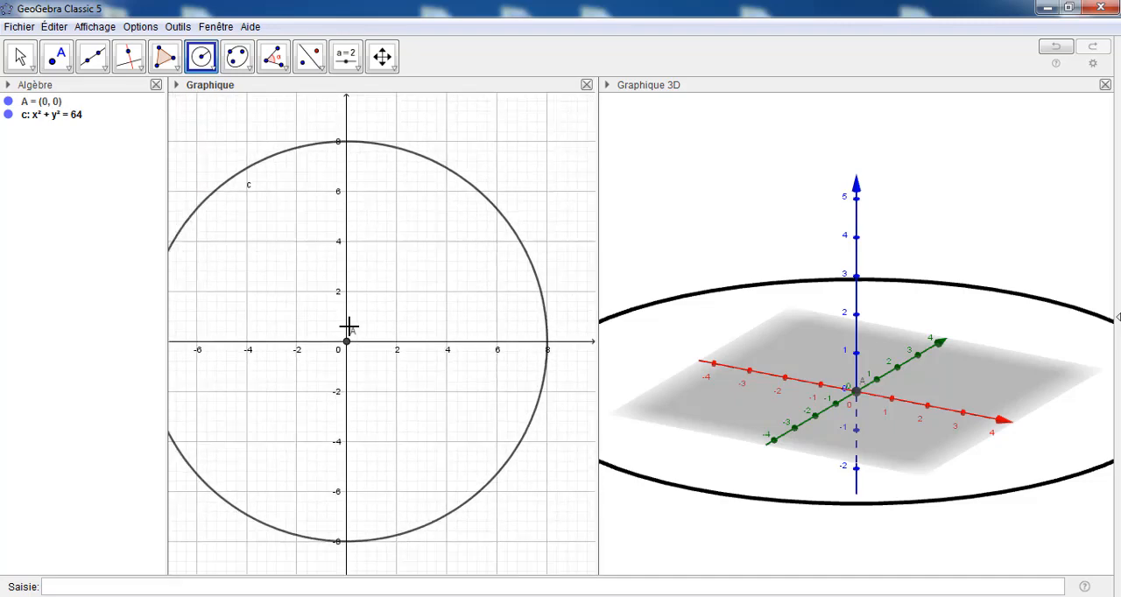
scroll(348, 326, "down", 8)
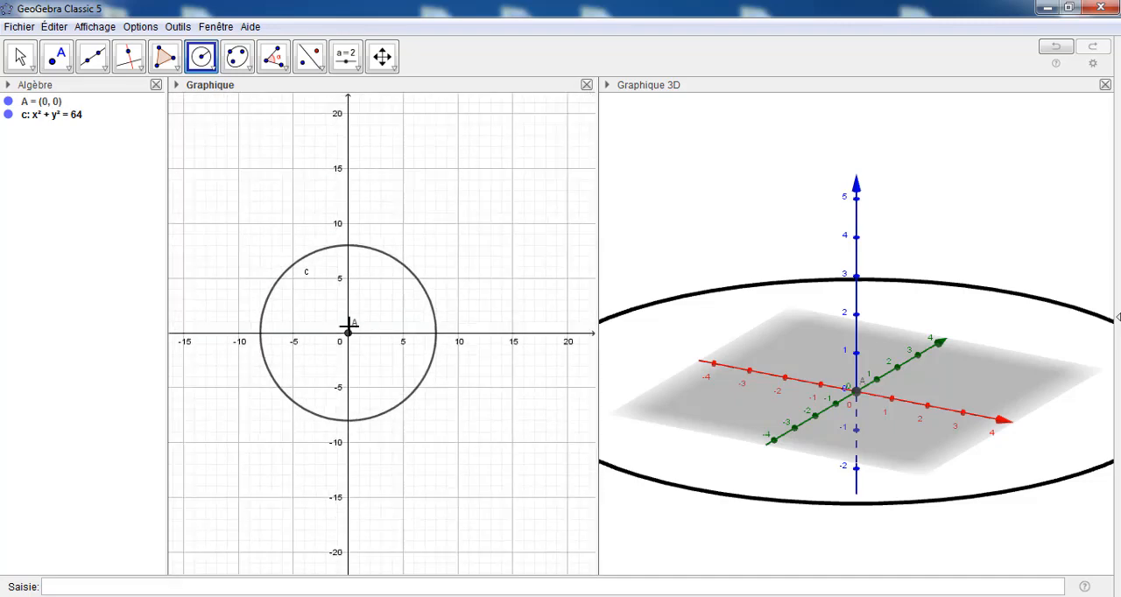
scroll(349, 326, "down", 4)
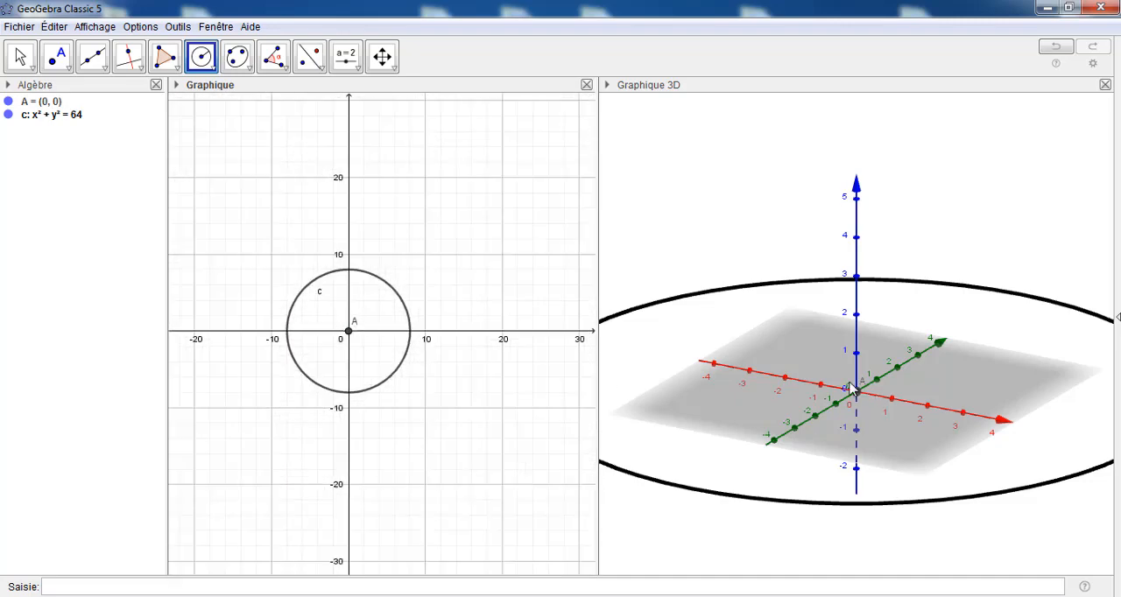
scroll(856, 394, "down", 5)
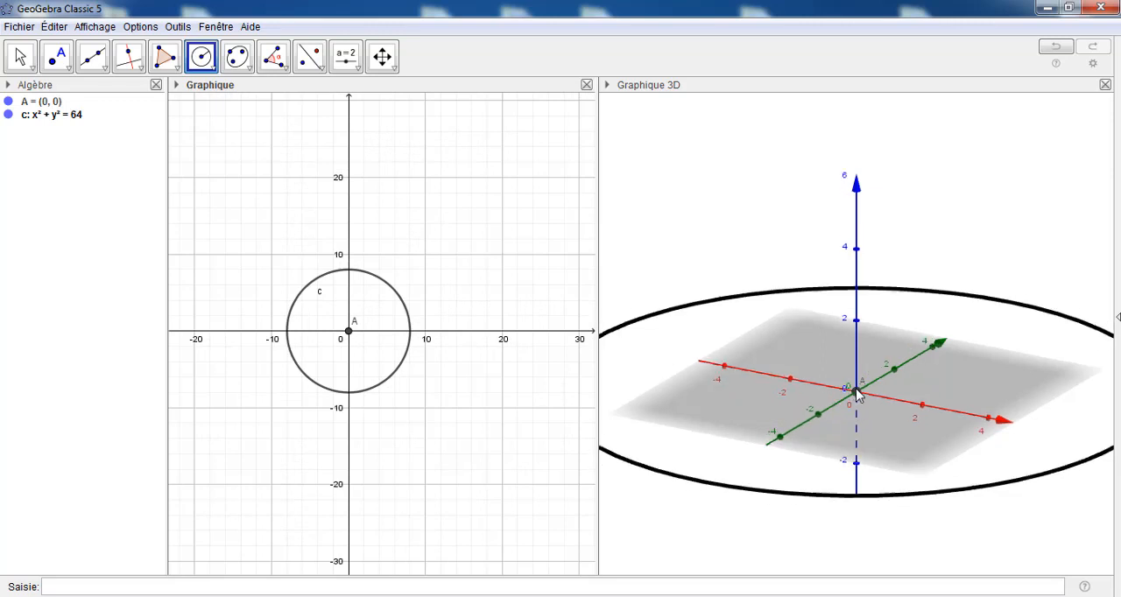
scroll(856, 394, "down", 6)
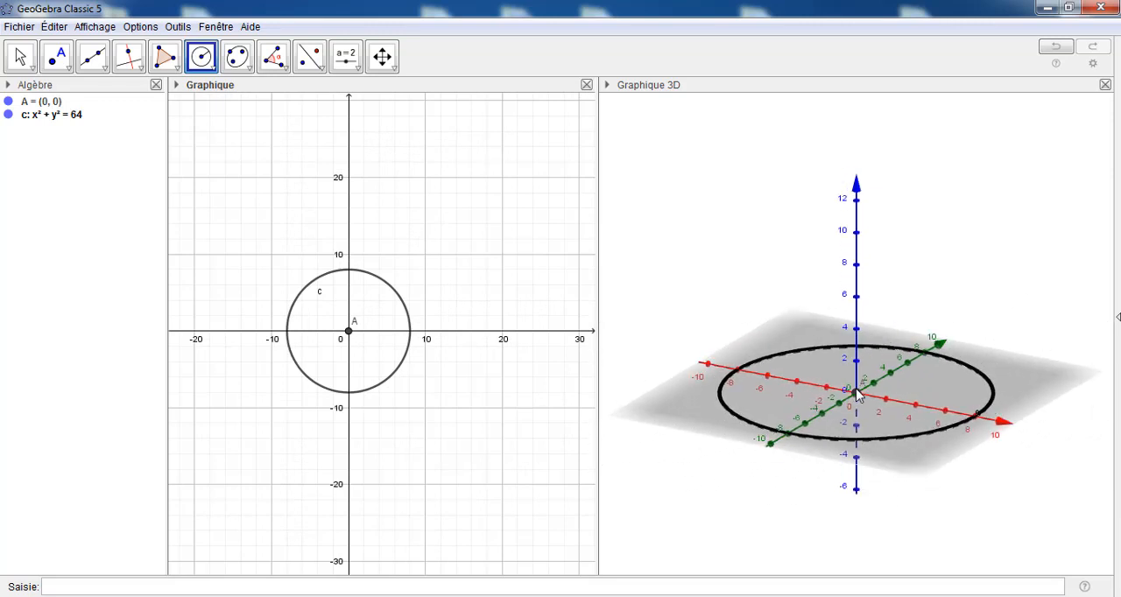
scroll(856, 394, "down", 3)
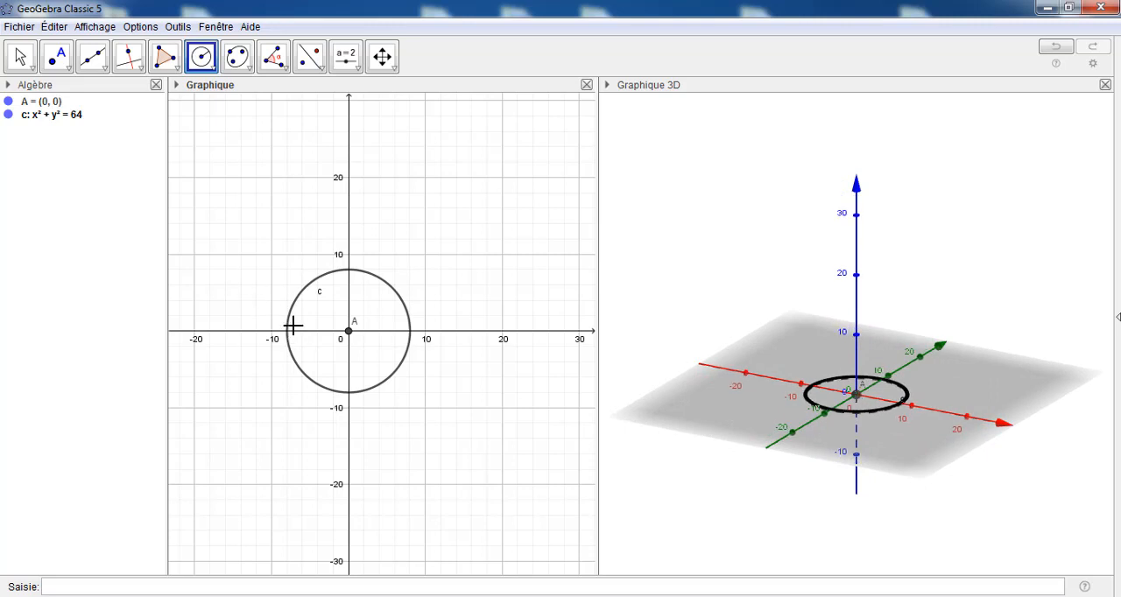
left_click(133, 586)
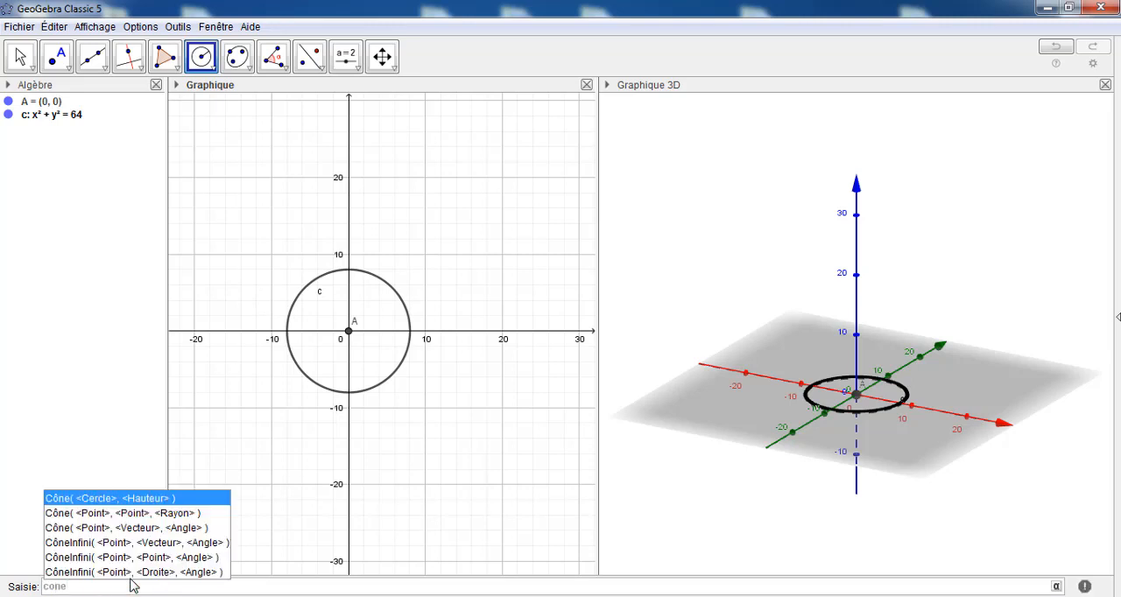
left_click(89, 501)
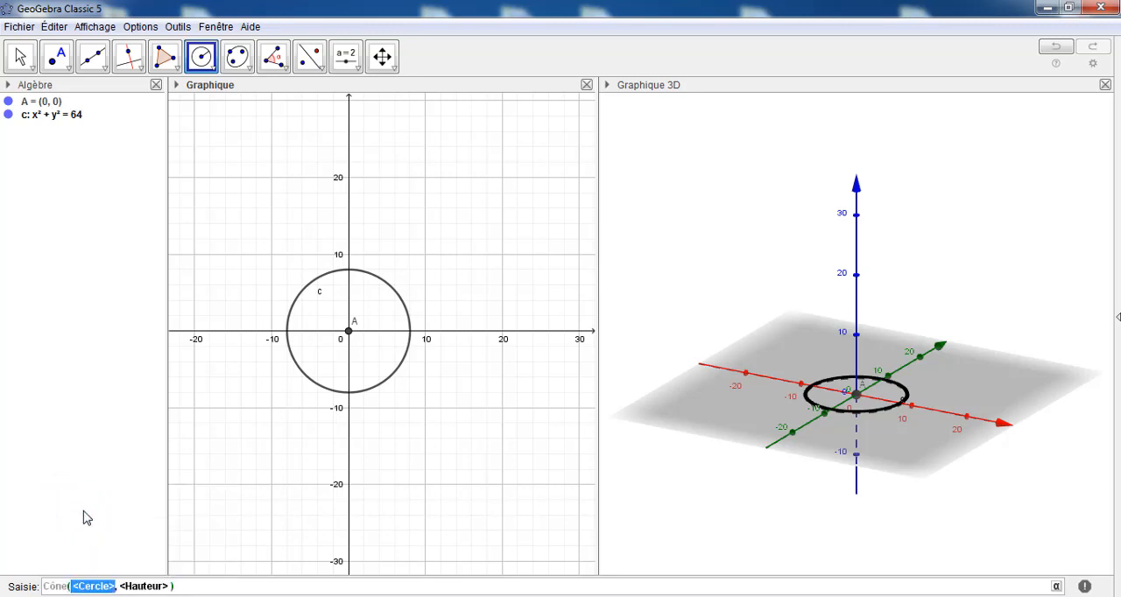
type("c")
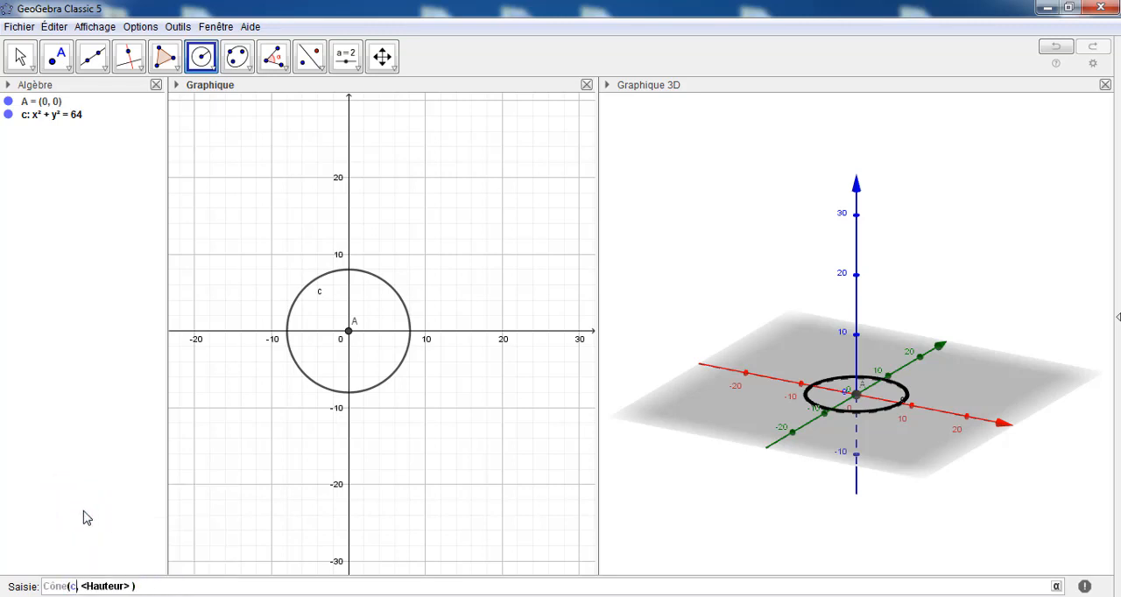
key("Tab")
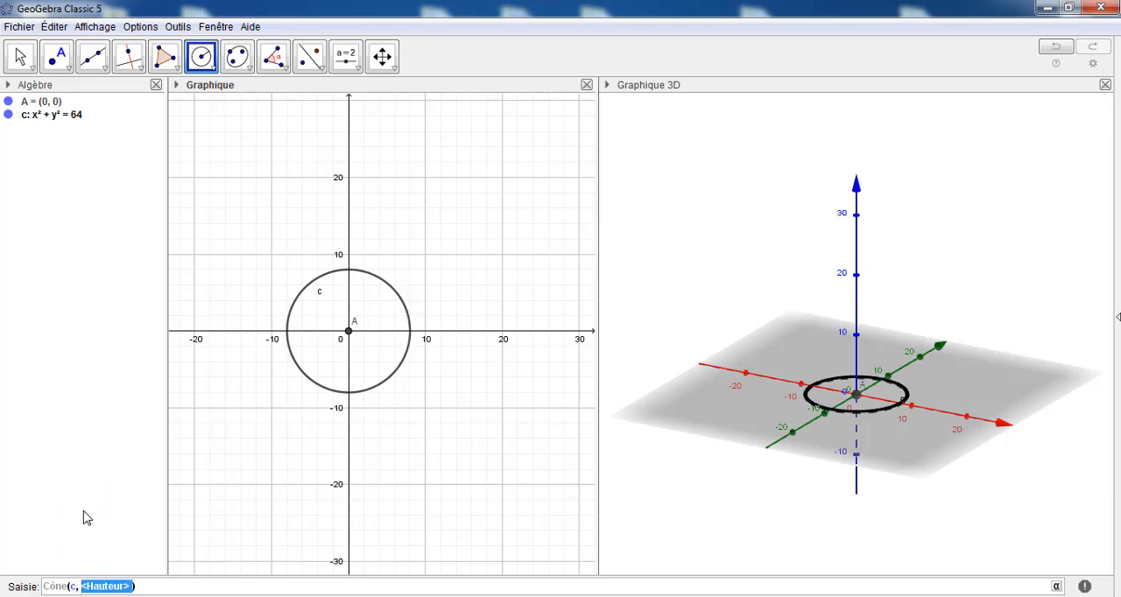
type("24")
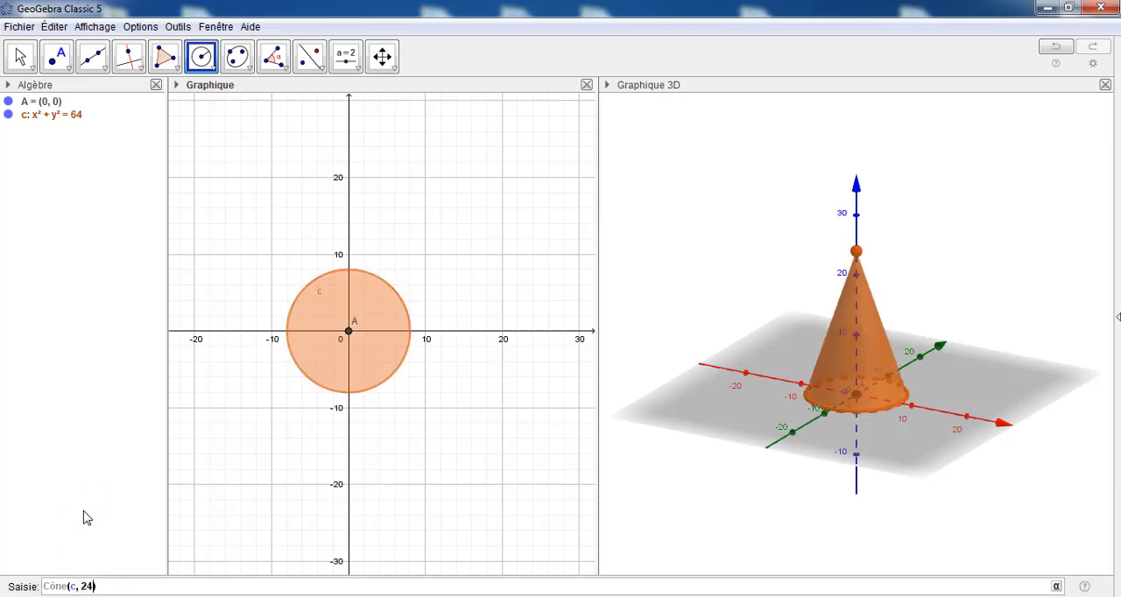
key("Return")
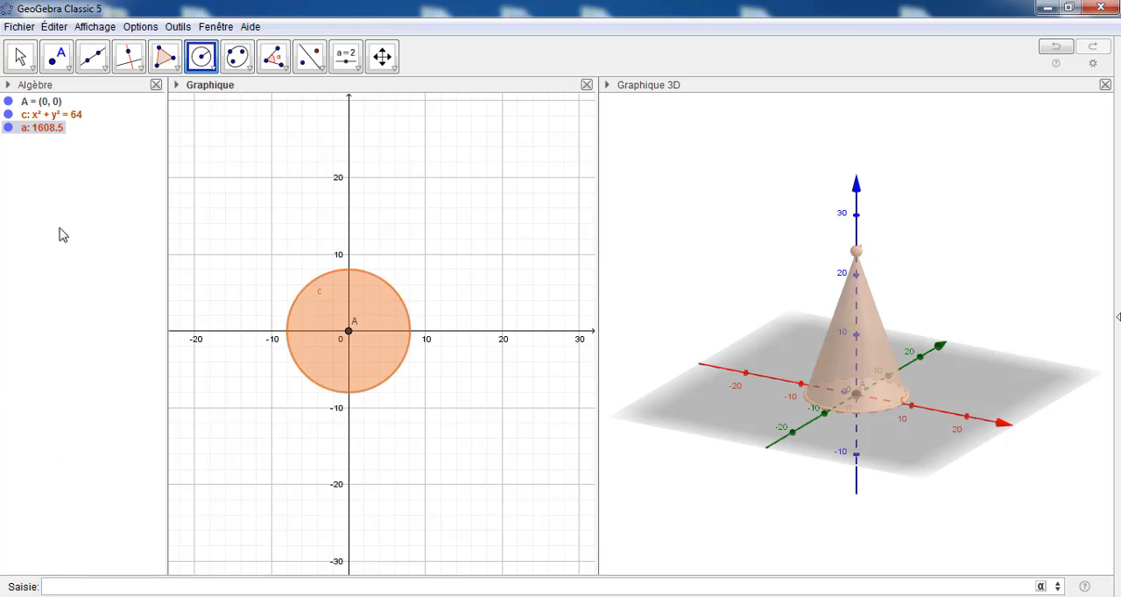
Show the cone's properties in a separate window and set its line thickness to 2
right_click(44, 132)
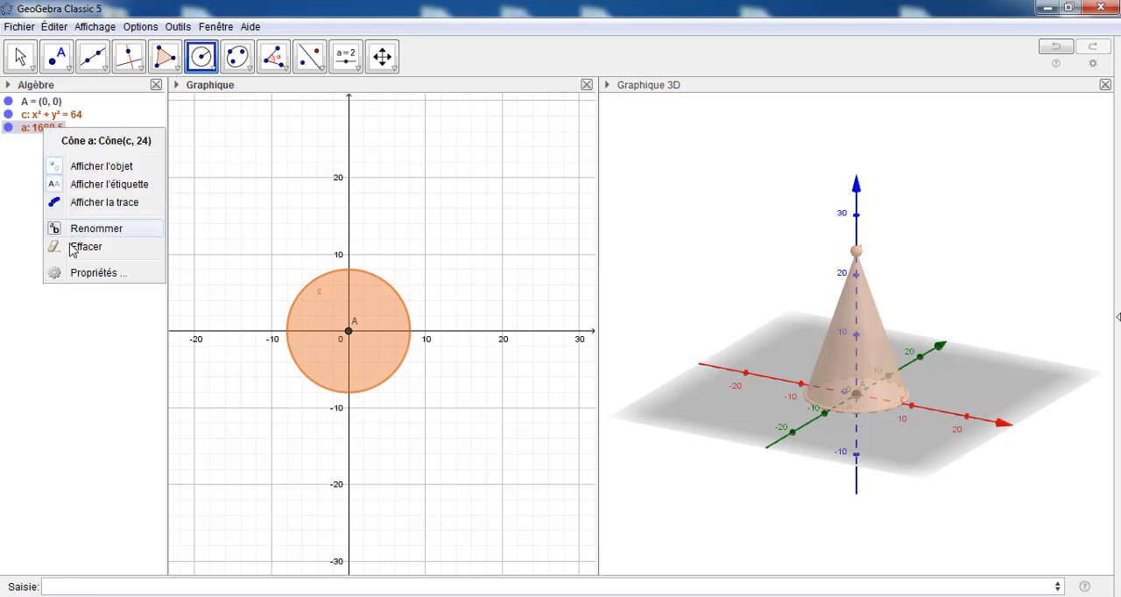
left_click(83, 274)
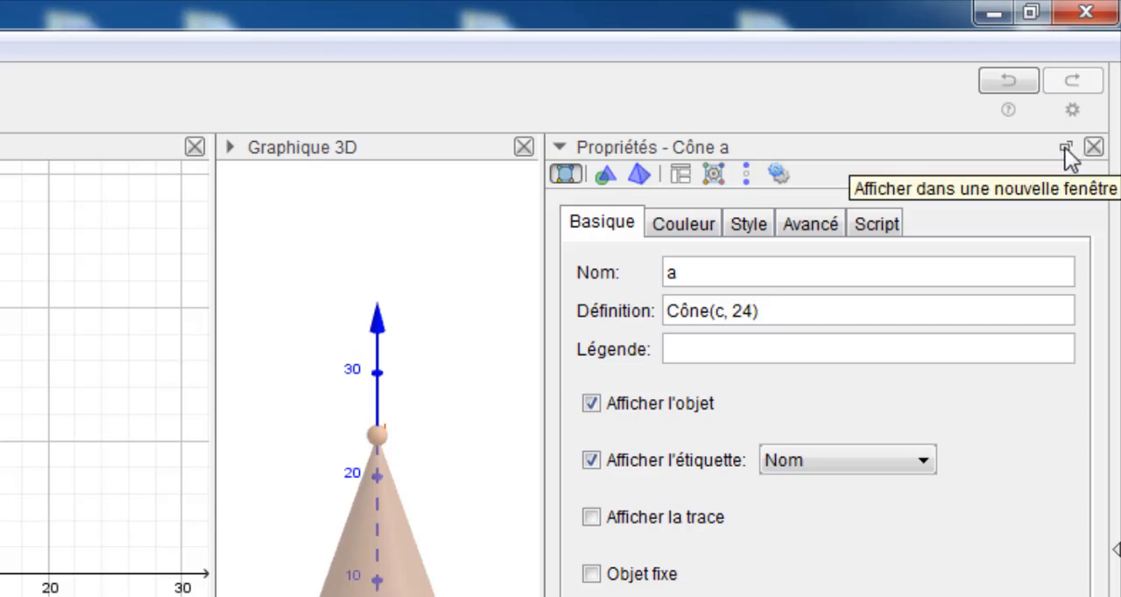
left_click(1065, 148)
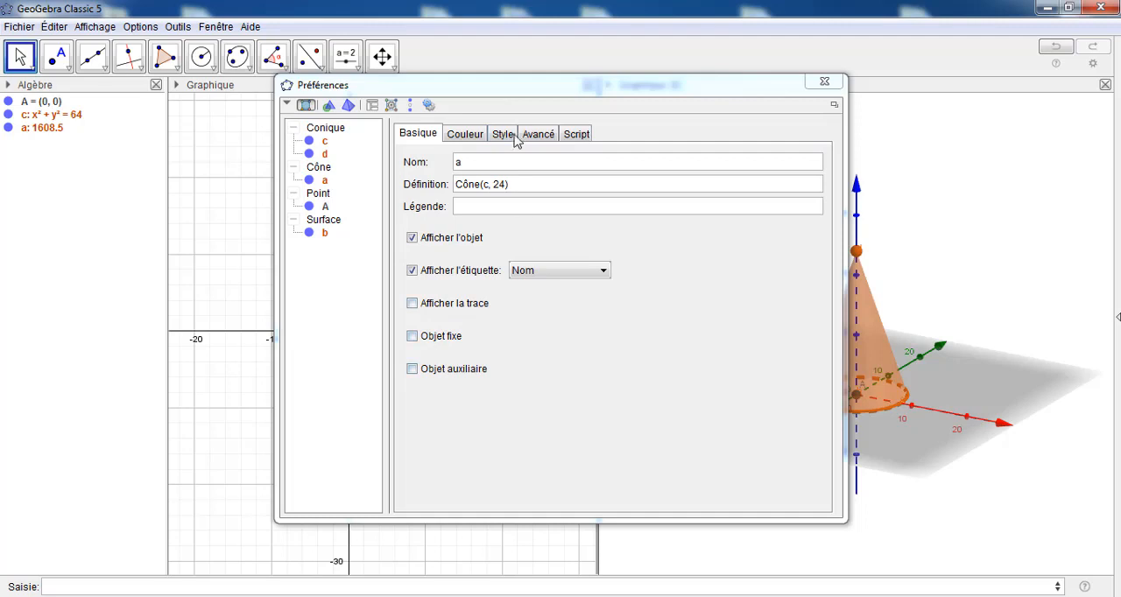
left_click_drag(516, 85, 410, 126)
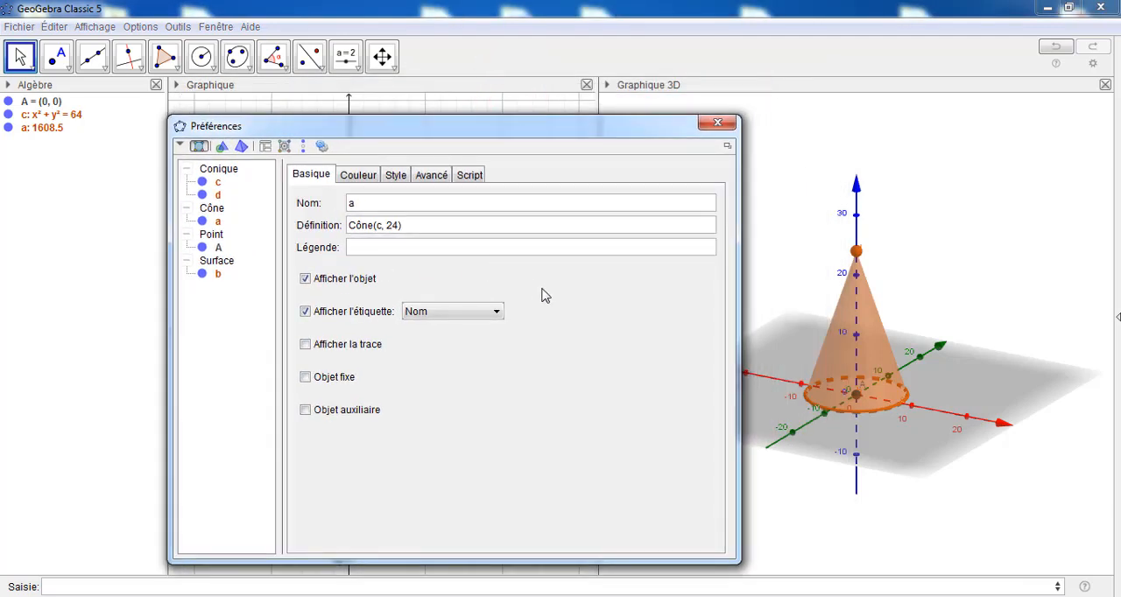
left_click(397, 178)
left_click_drag(363, 222, 321, 222)
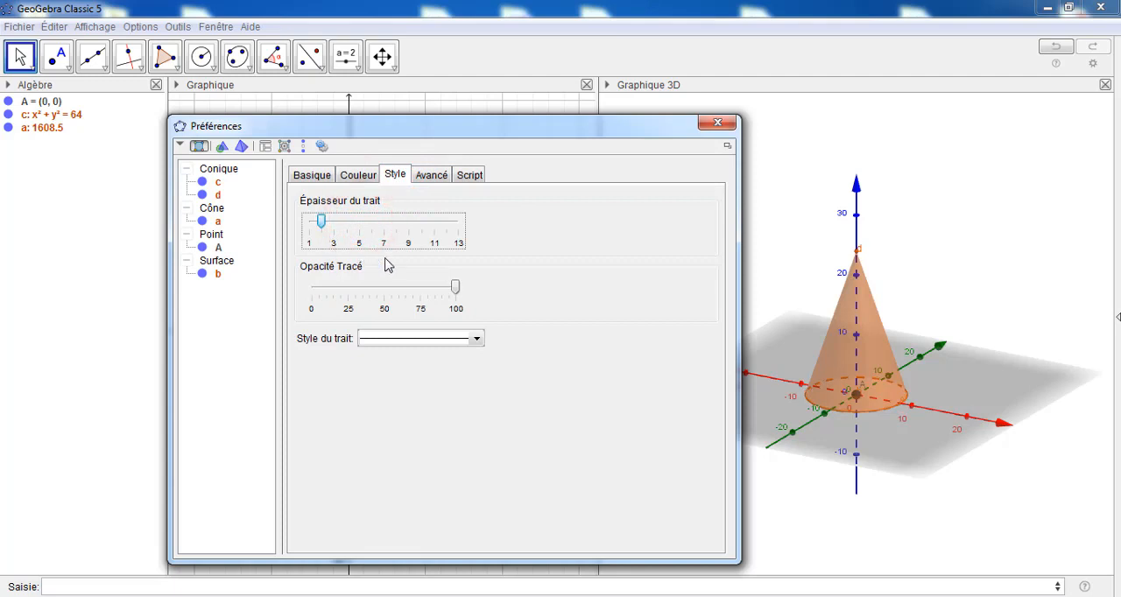
Colour the cone blue (#3333FF) with 25 opacity and close its properties
left_click(358, 177)
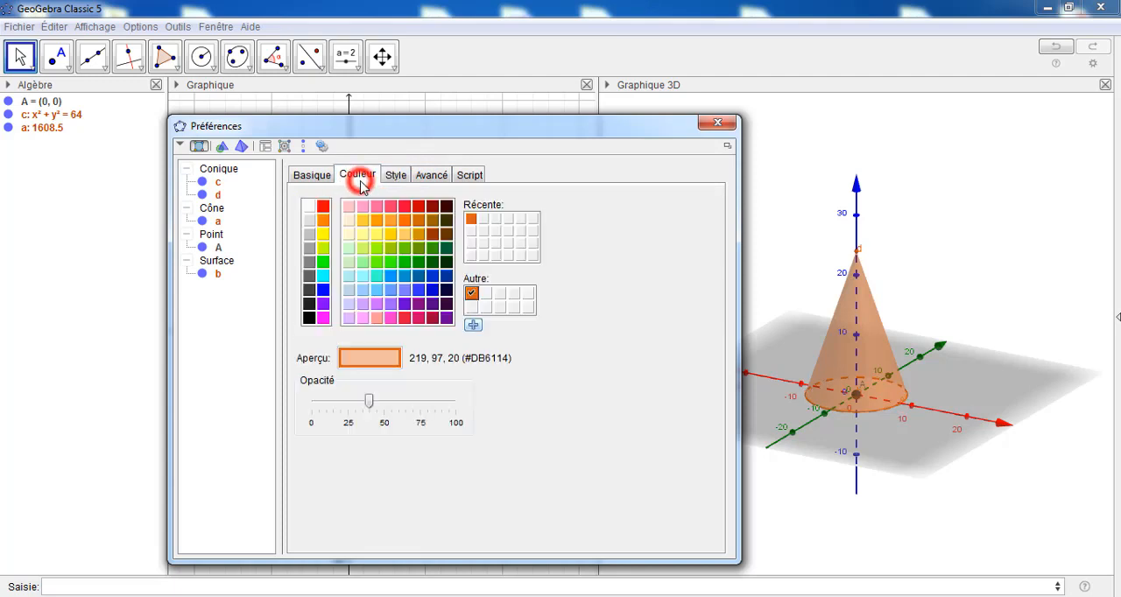
left_click(419, 290)
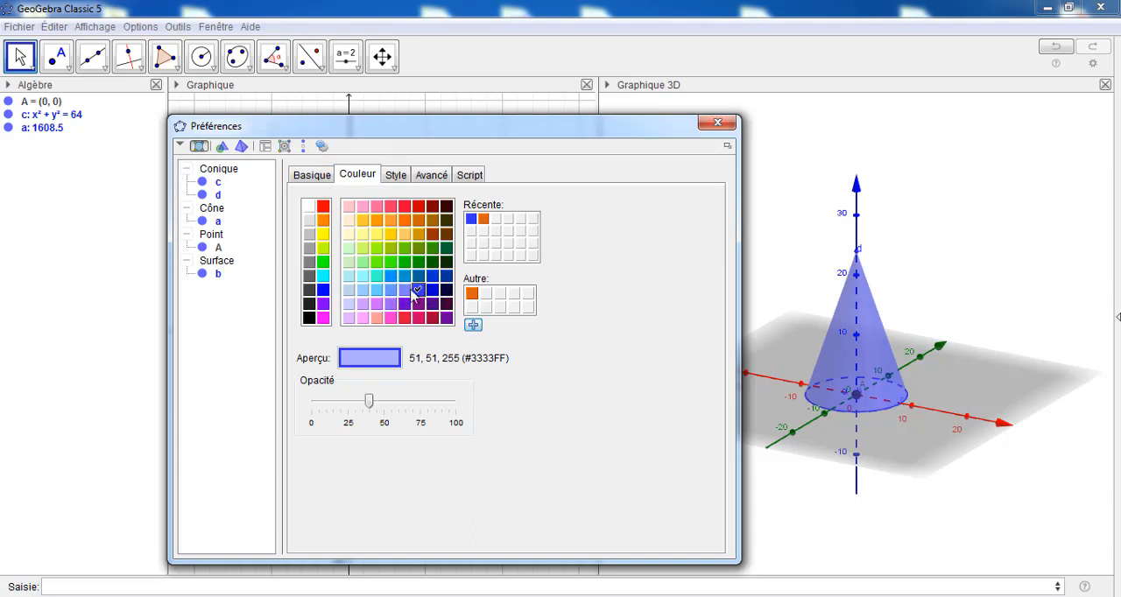
left_click_drag(371, 401, 348, 405)
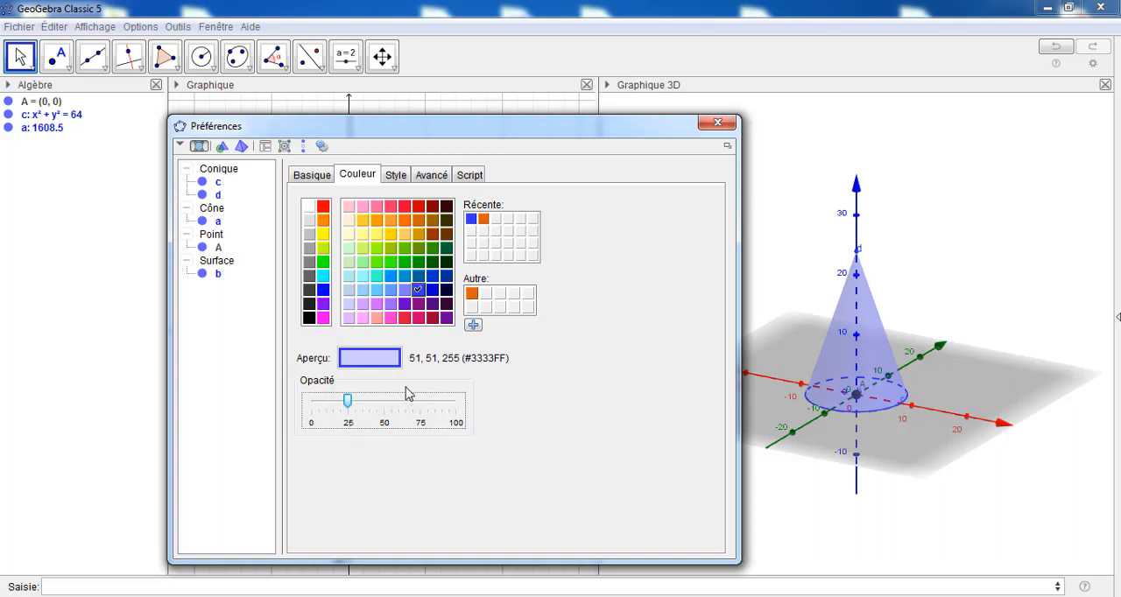
left_click(716, 124)
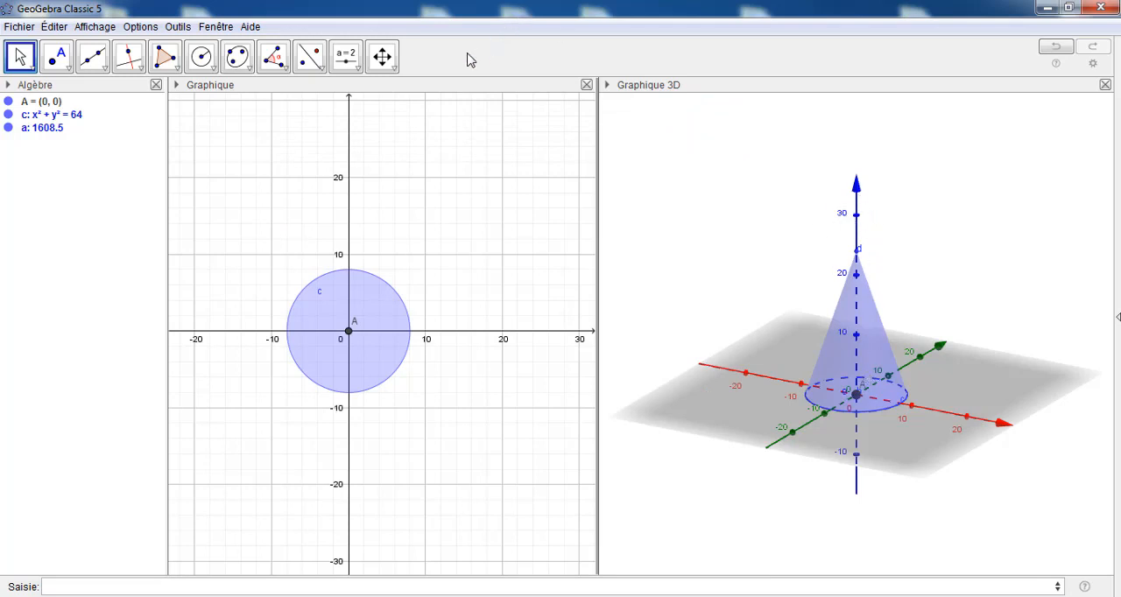
Hide the coordinate axes in the 3D graphics view
left_click(381, 56)
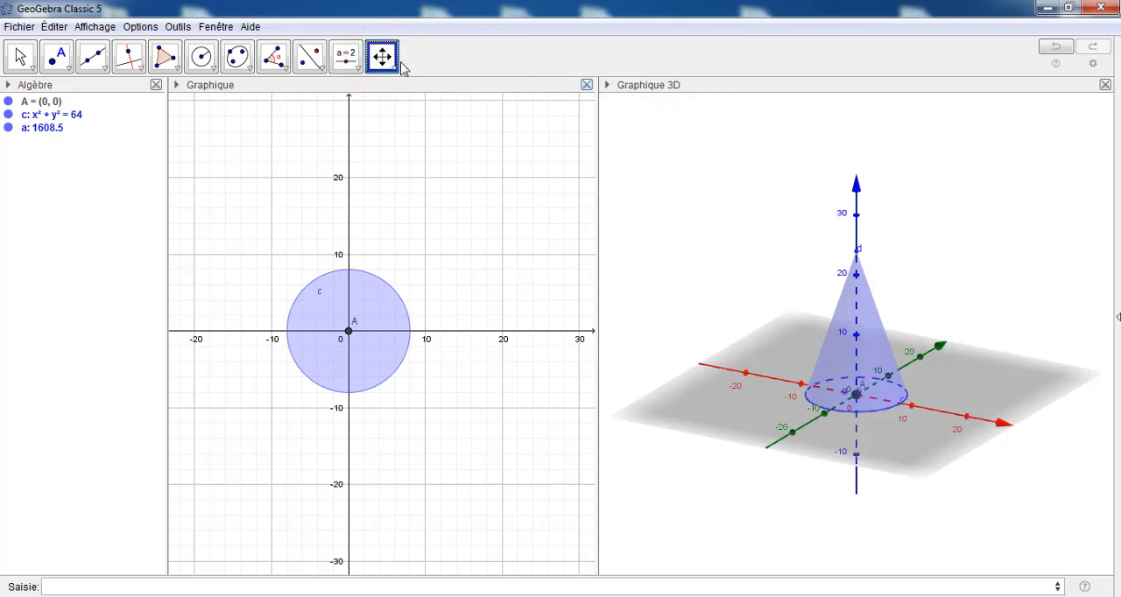
left_click(608, 89)
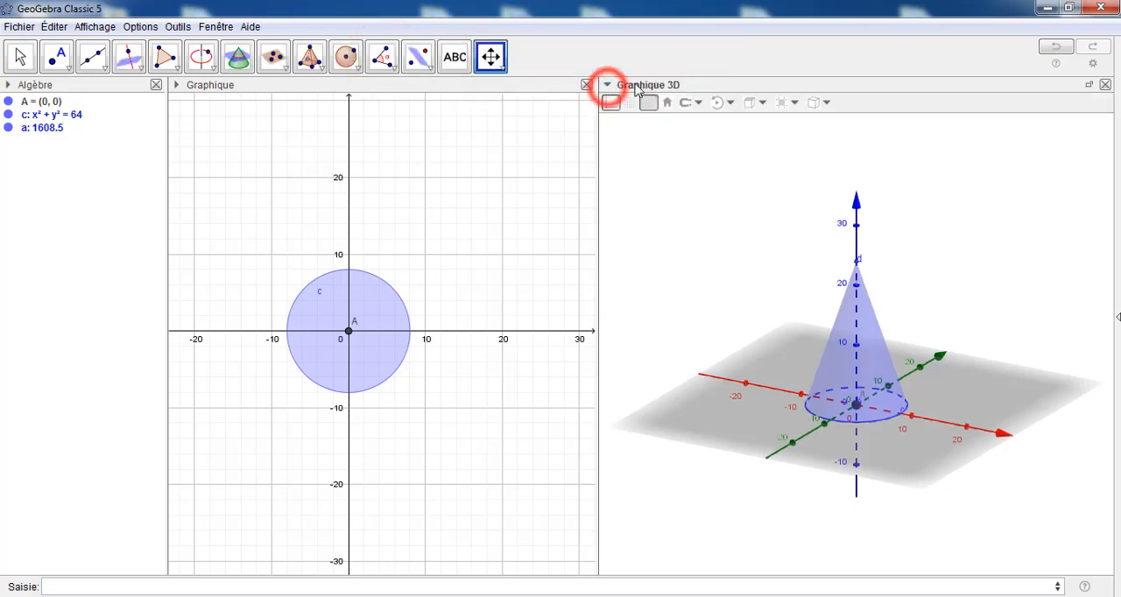
left_click(612, 106)
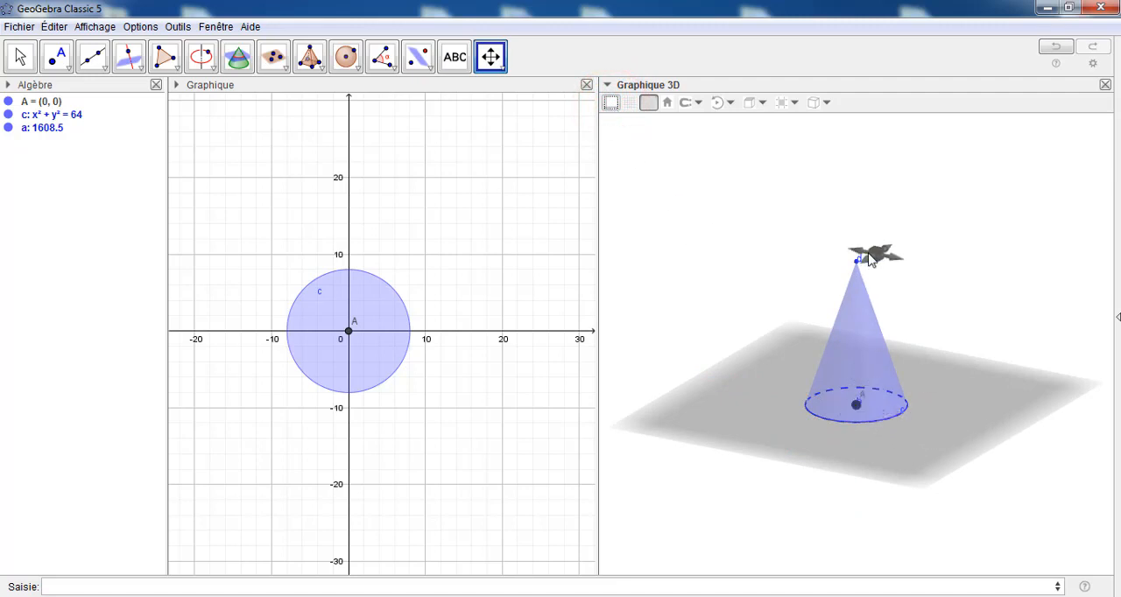
Hide the labels of the cone's apex, its lateral surface b and its base circle c in the 3D view
left_click(21, 57)
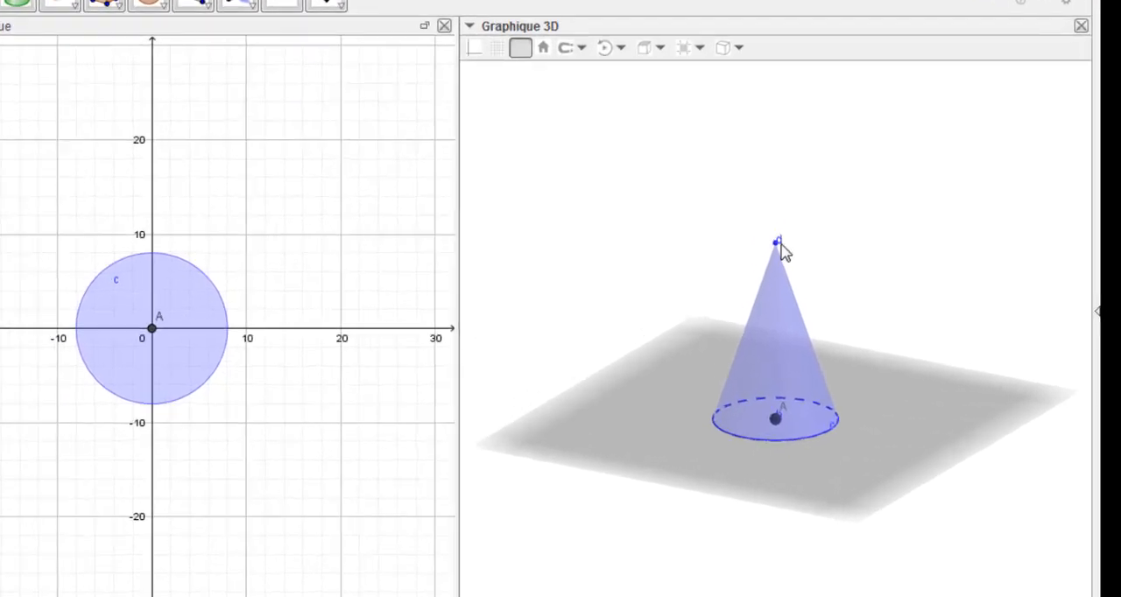
right_click(858, 260)
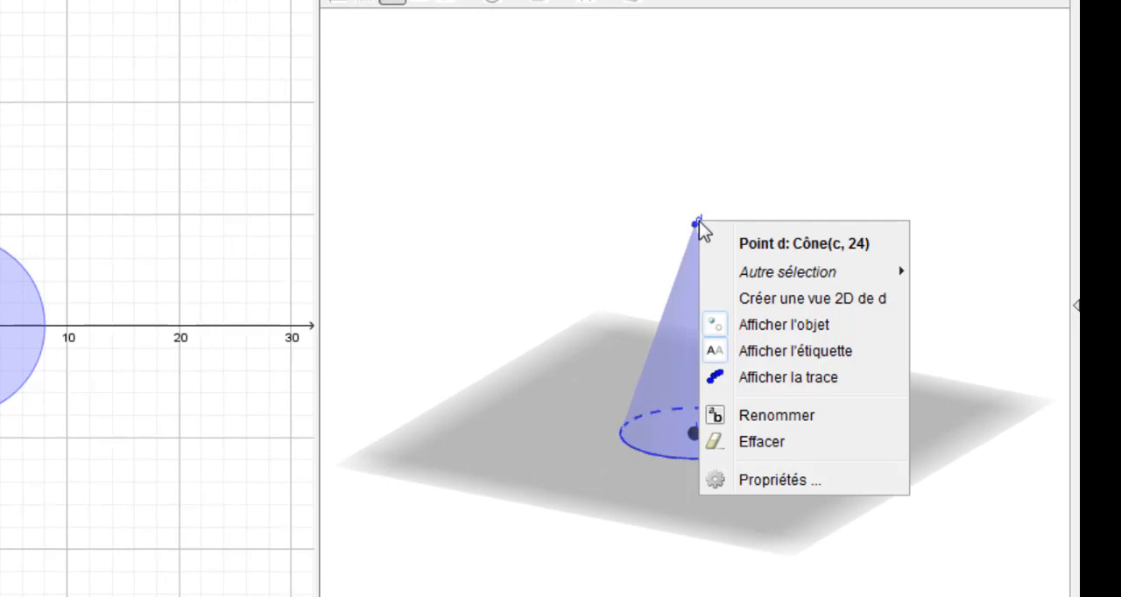
left_click(784, 351)
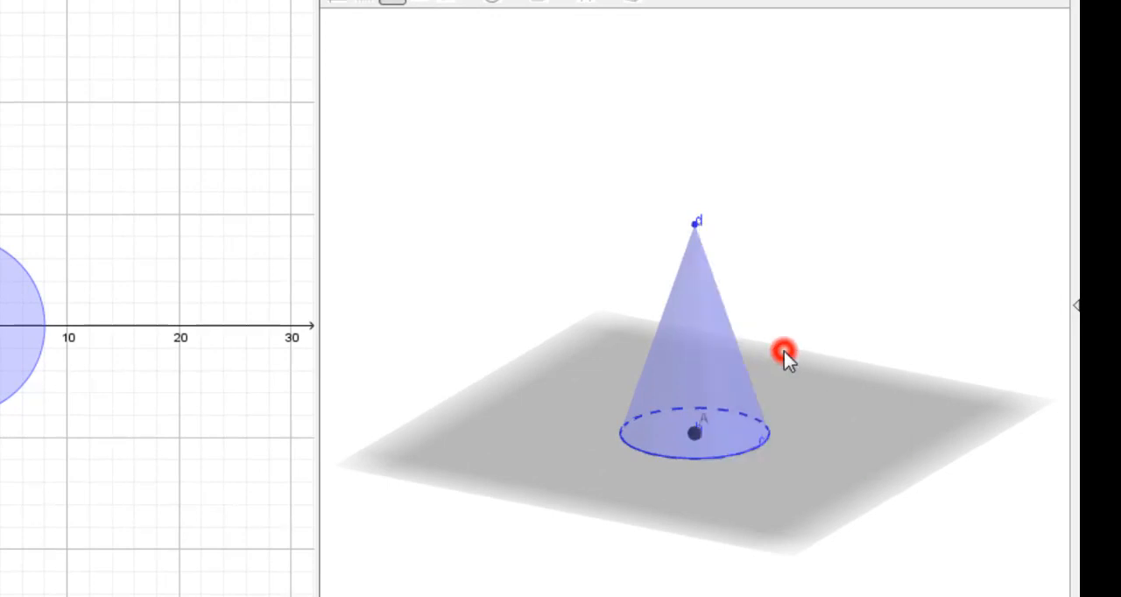
left_click(701, 429)
right_click(719, 441)
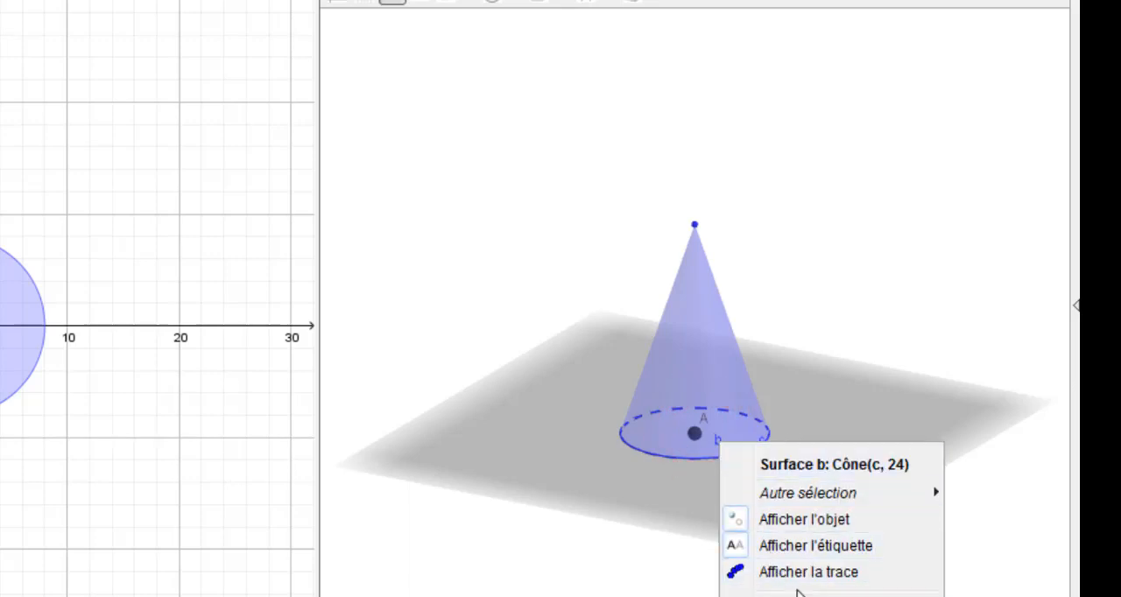
left_click(815, 546)
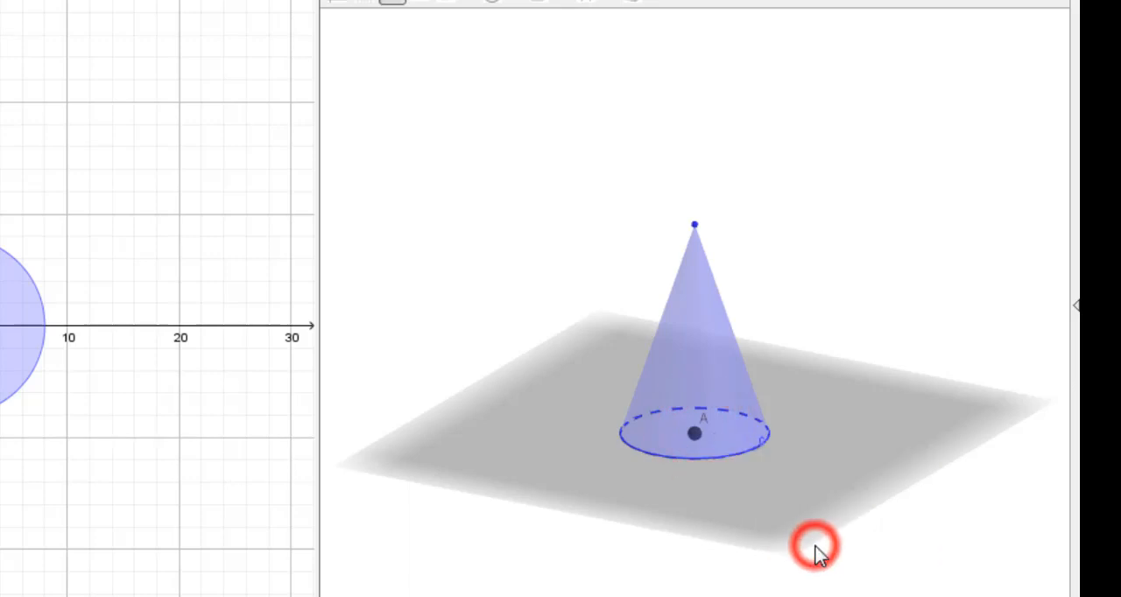
left_click(763, 441)
right_click(791, 433)
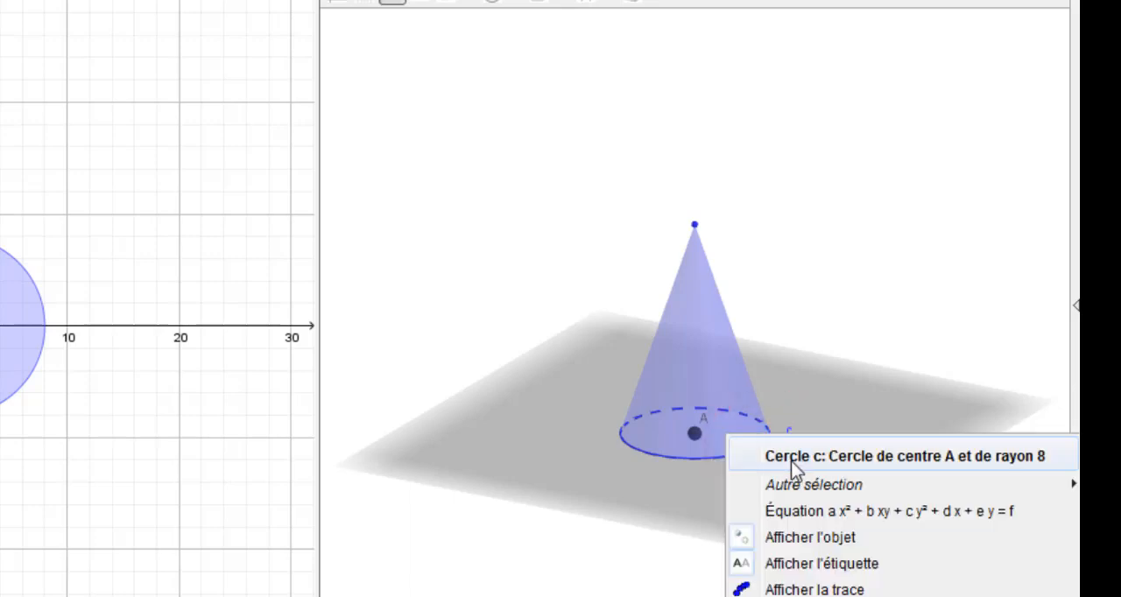
left_click(807, 564)
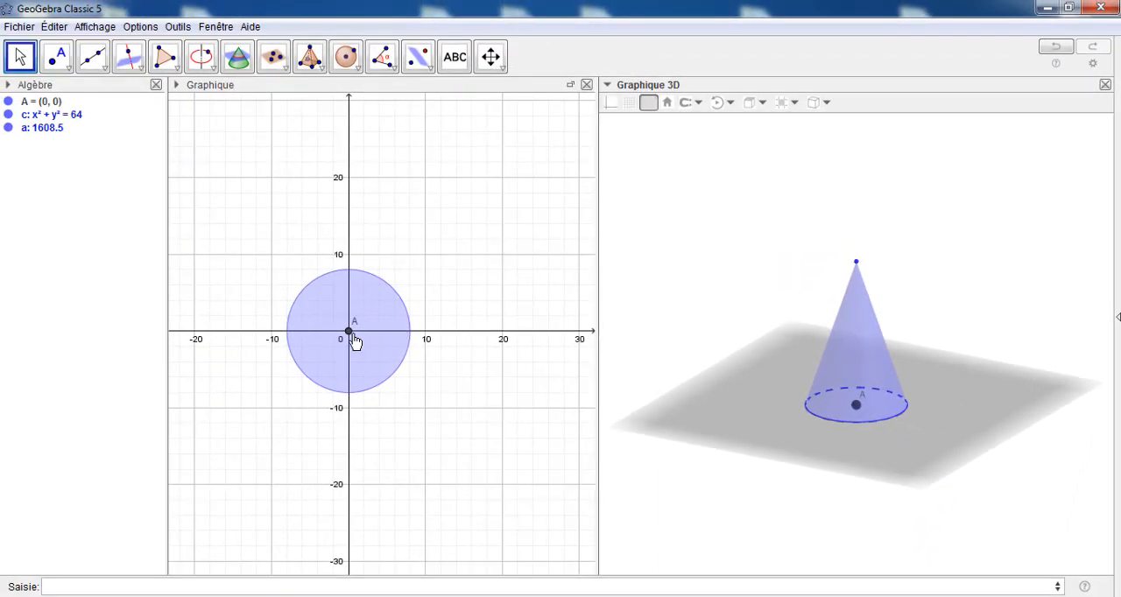
Rename the circle's centre point A as O
right_click(350, 335)
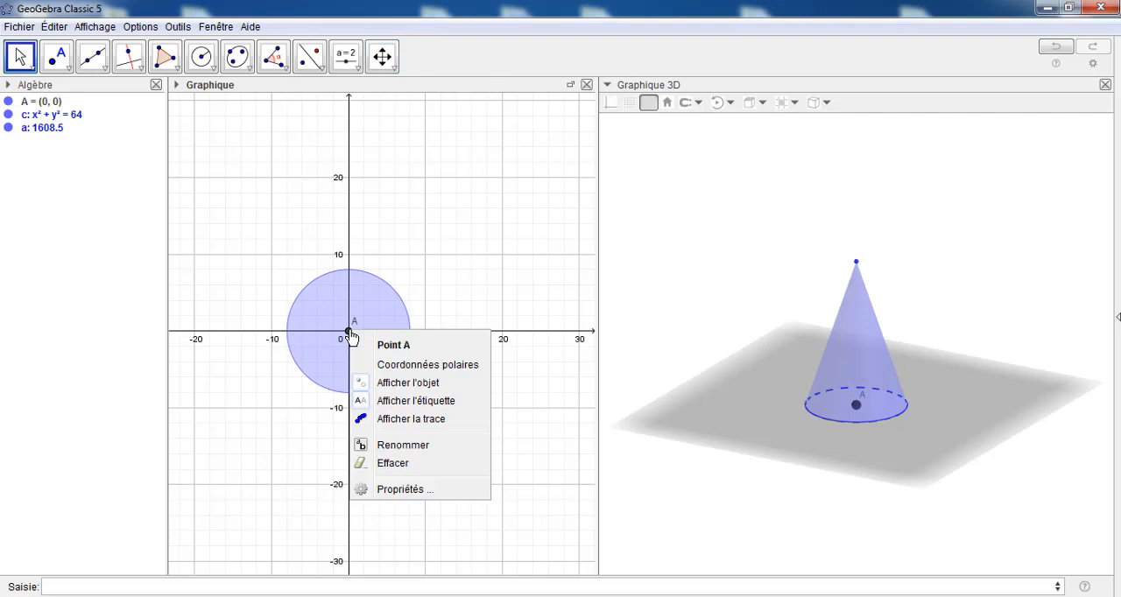
left_click(397, 447)
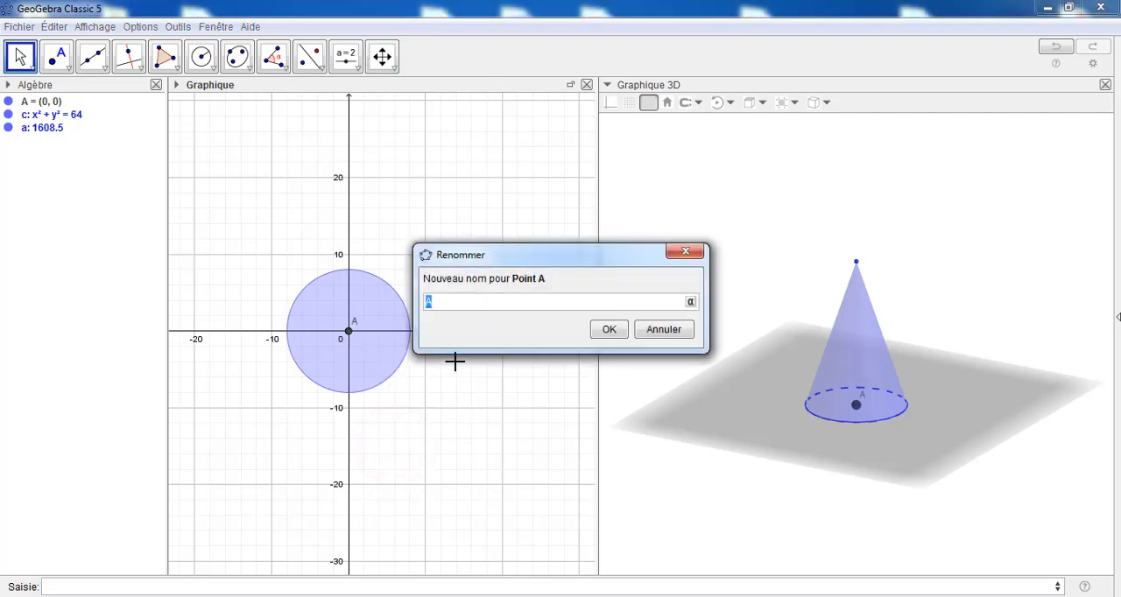
left_click(608, 329)
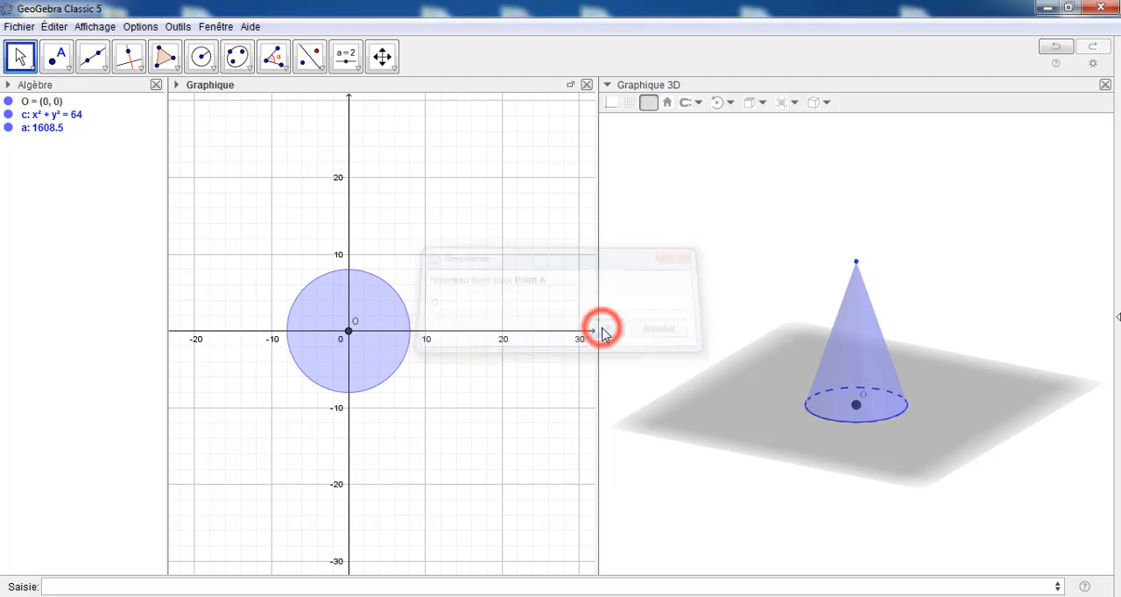
Style point O in red (#FF0000) with point size 3 and shift its label slightly away from the point
right_click(350, 334)
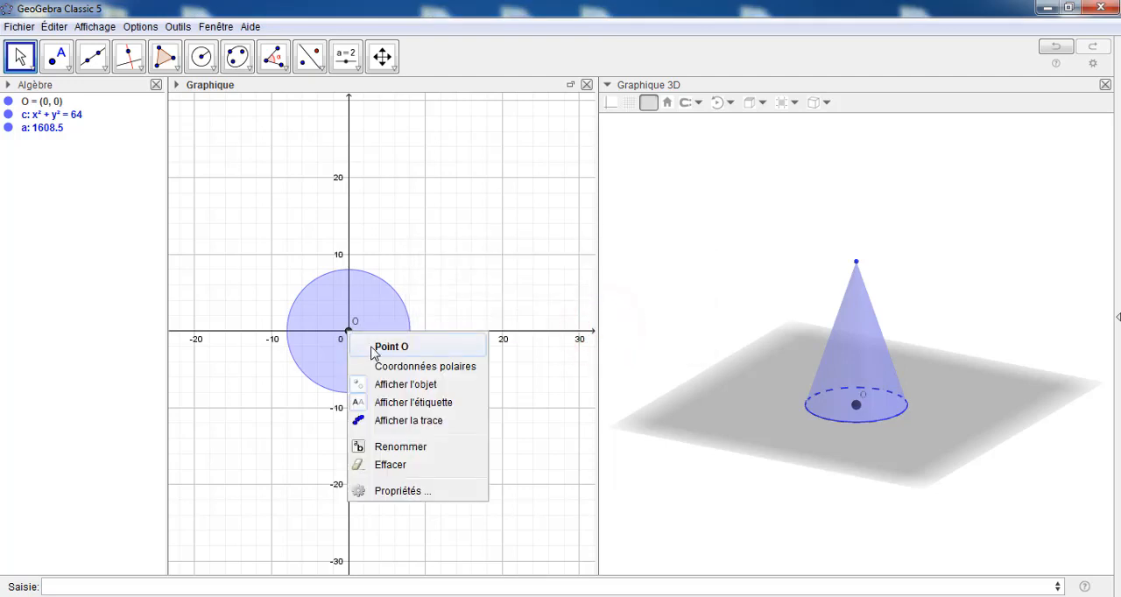
left_click(388, 490)
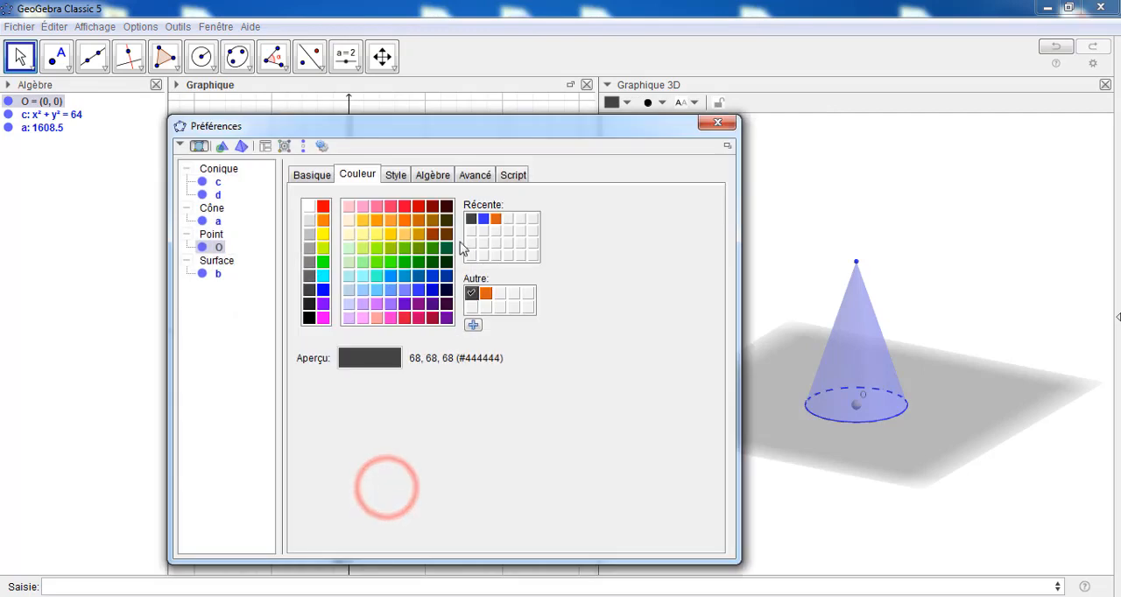
left_click(395, 174)
left_click_drag(365, 221, 346, 221)
left_click(309, 175)
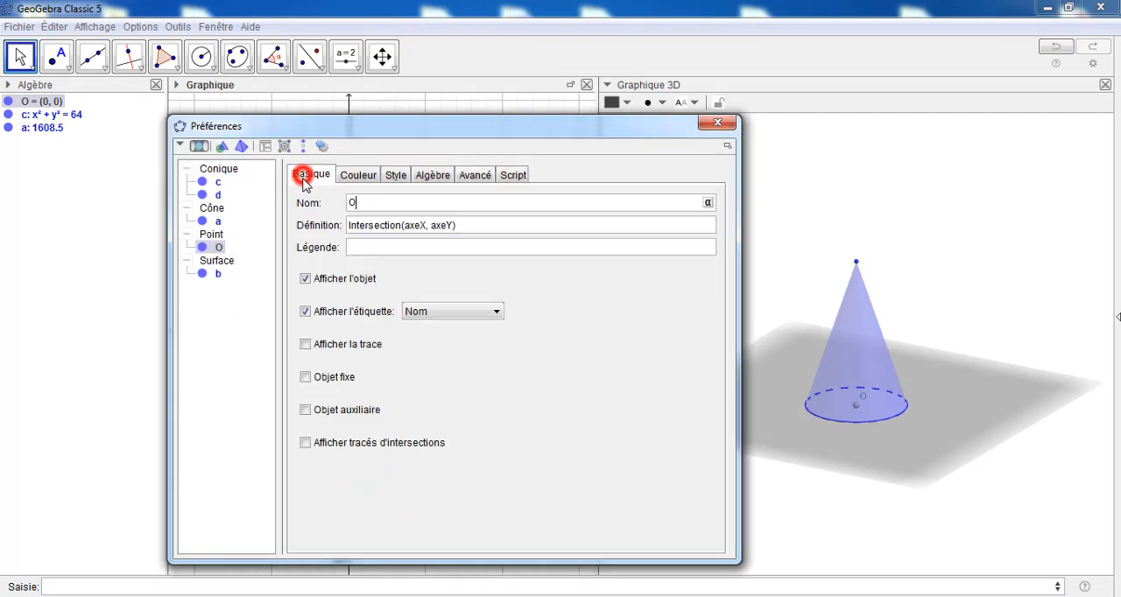
left_click(367, 178)
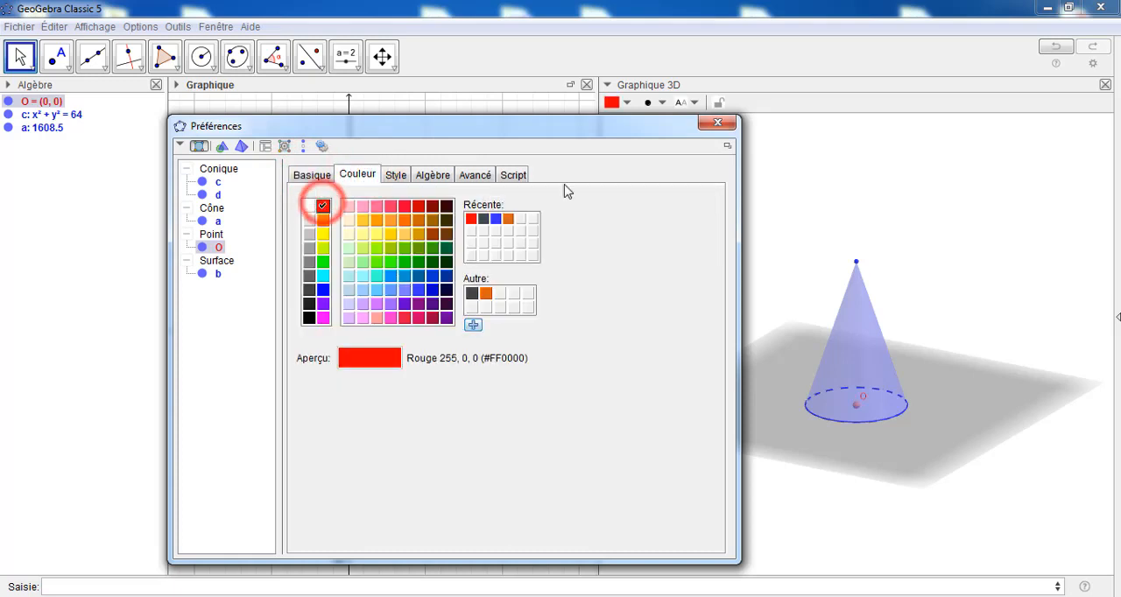
left_click(718, 122)
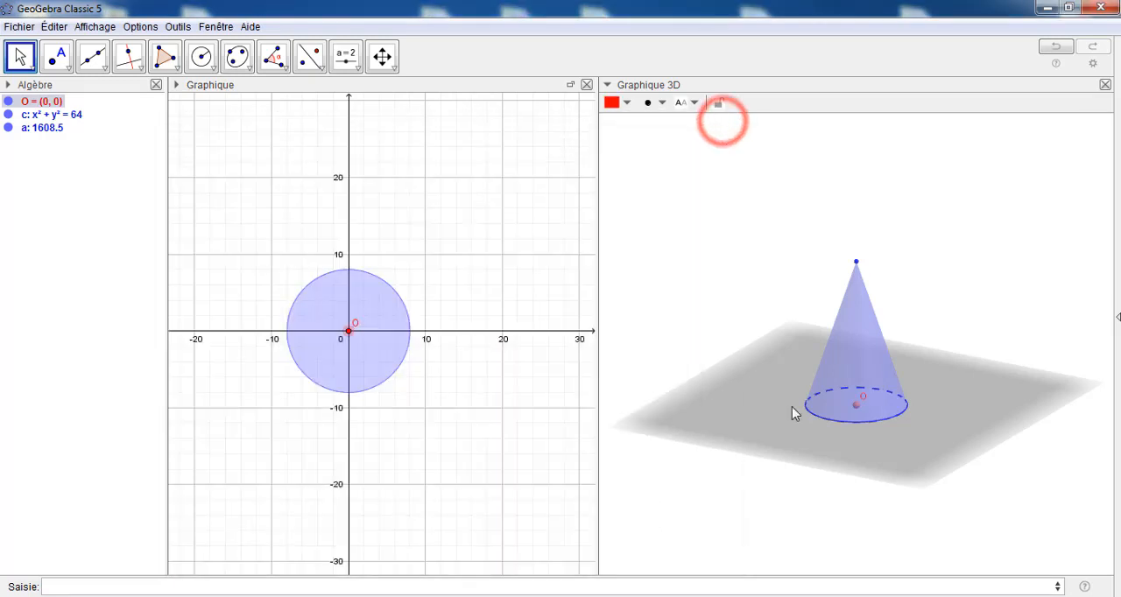
left_click(863, 399)
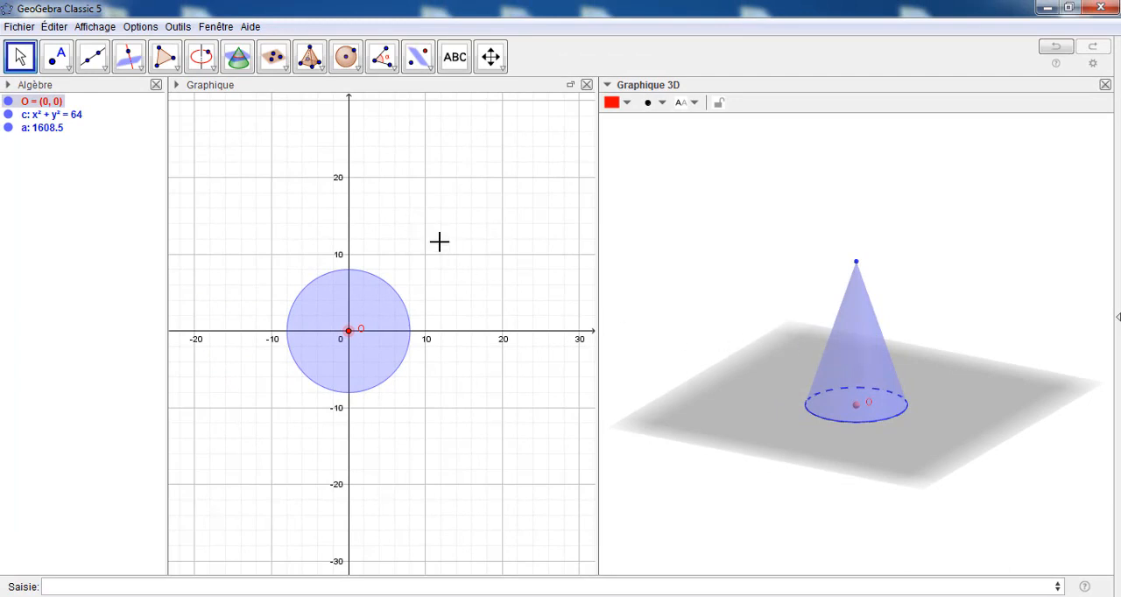
Create a number slider named h above the circle in the 2D graphics view and set it to 1
left_click(452, 80)
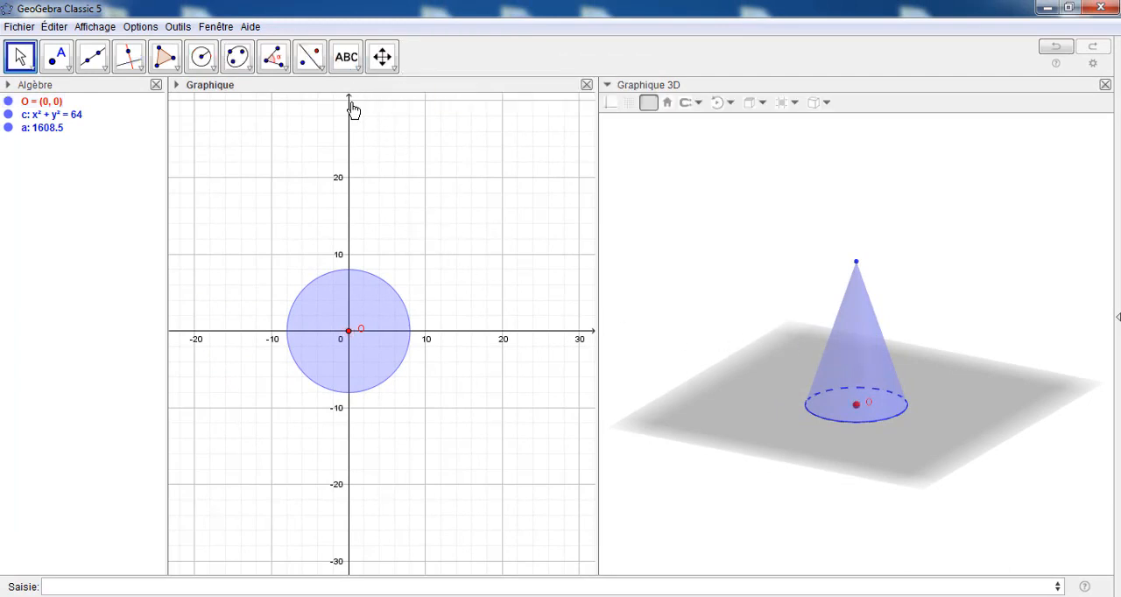
left_click(355, 77)
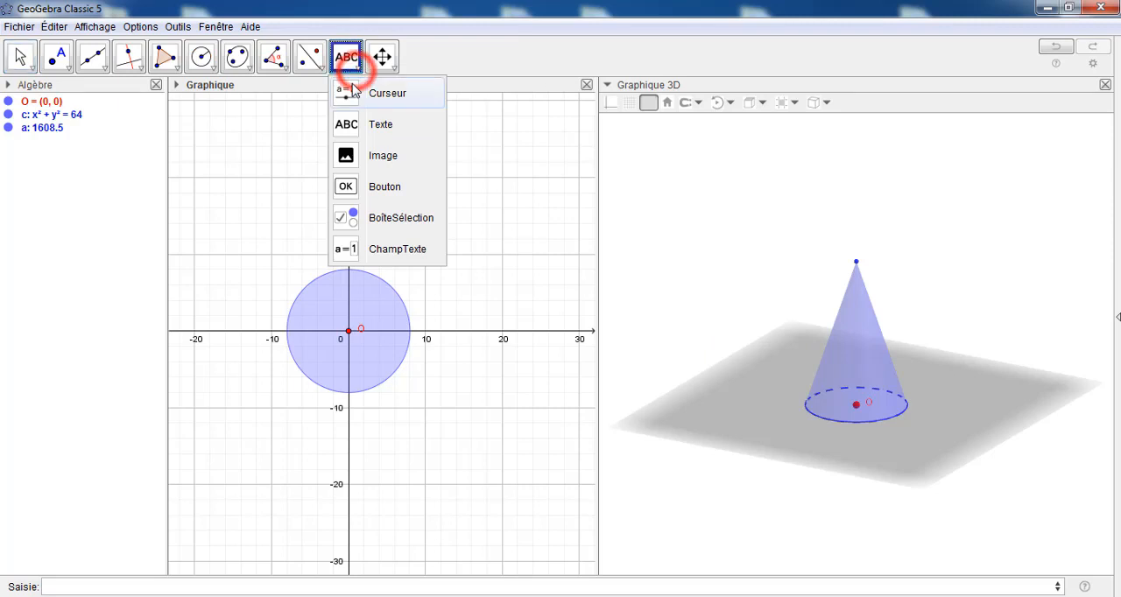
left_click(348, 95)
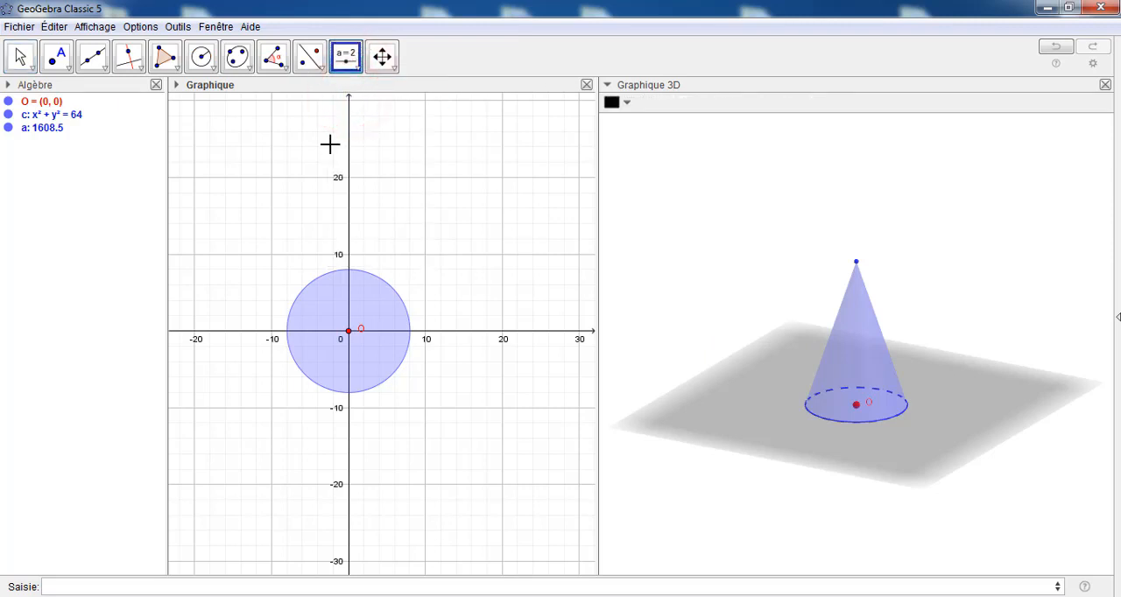
left_click(325, 143)
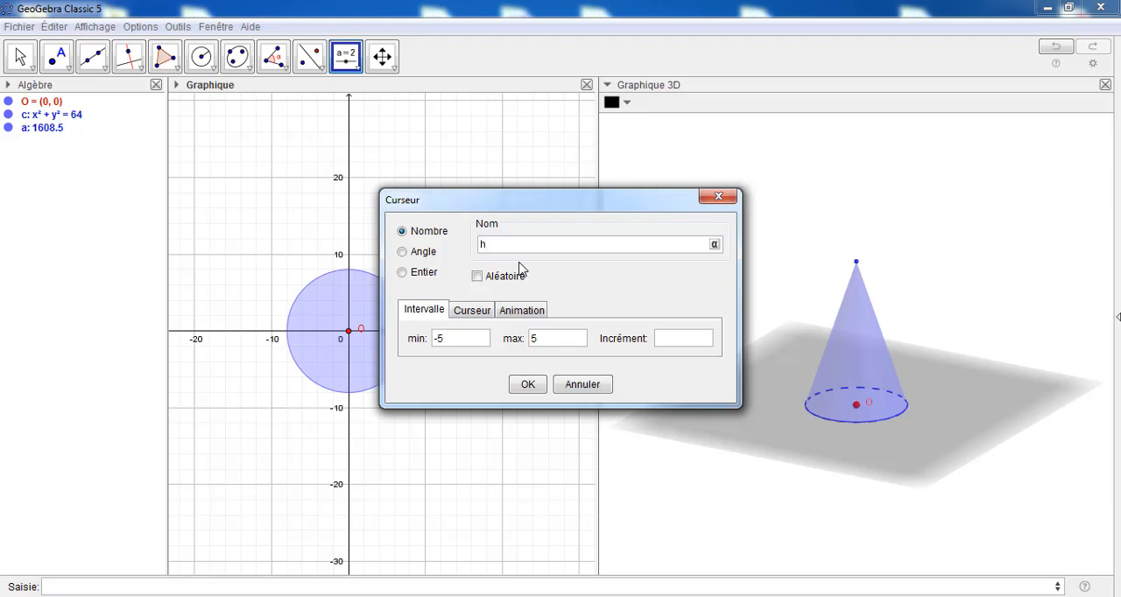
left_click(447, 341)
left_click(534, 341)
left_click(528, 384)
left_click_drag(388, 149, 237, 151)
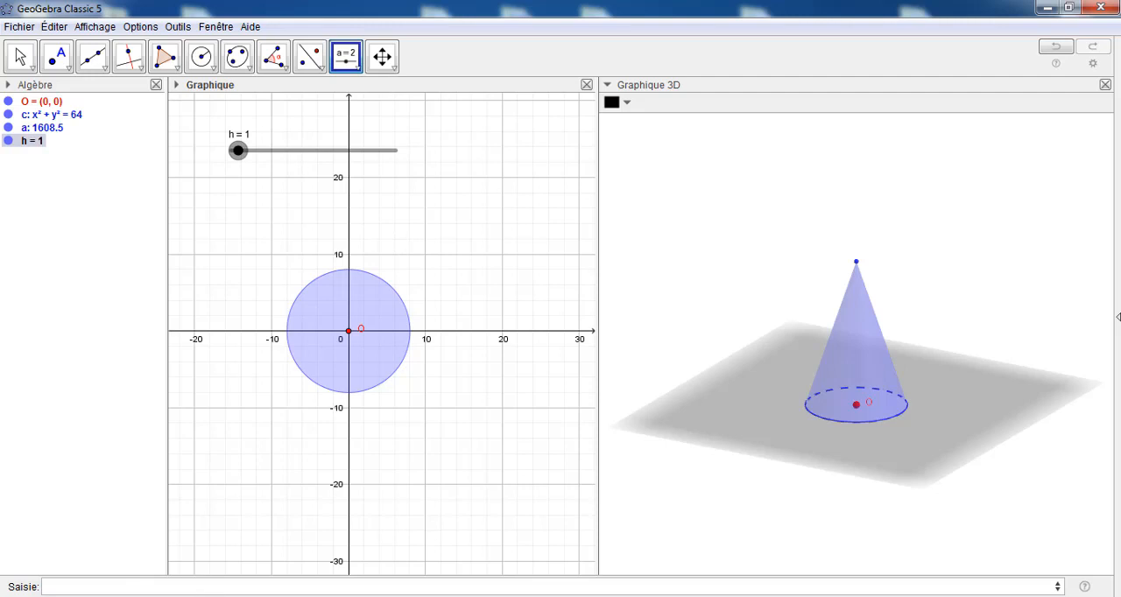
Create a point M with coordinates (0, 0, h) on the cone's axis
left_click(64, 588)
type("M(0,0,h")
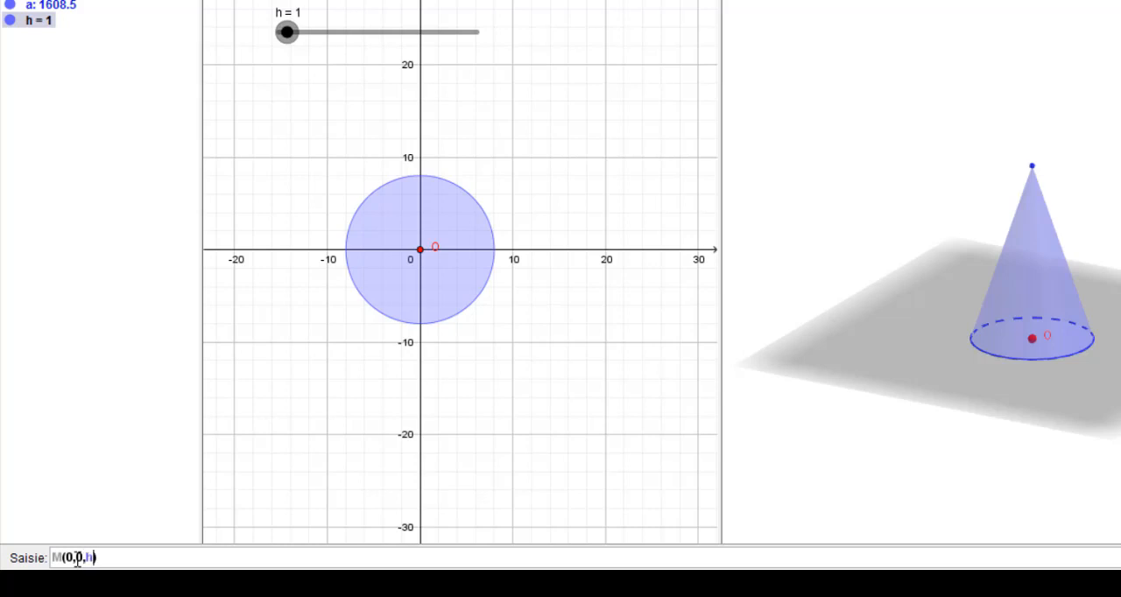
left_click(65, 553)
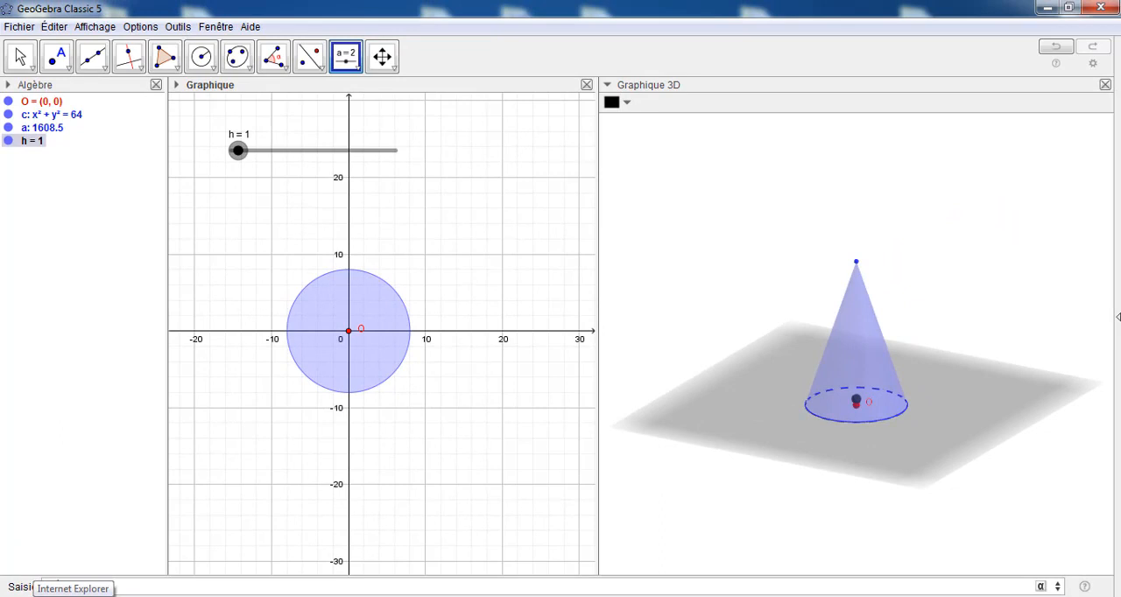
key("Return")
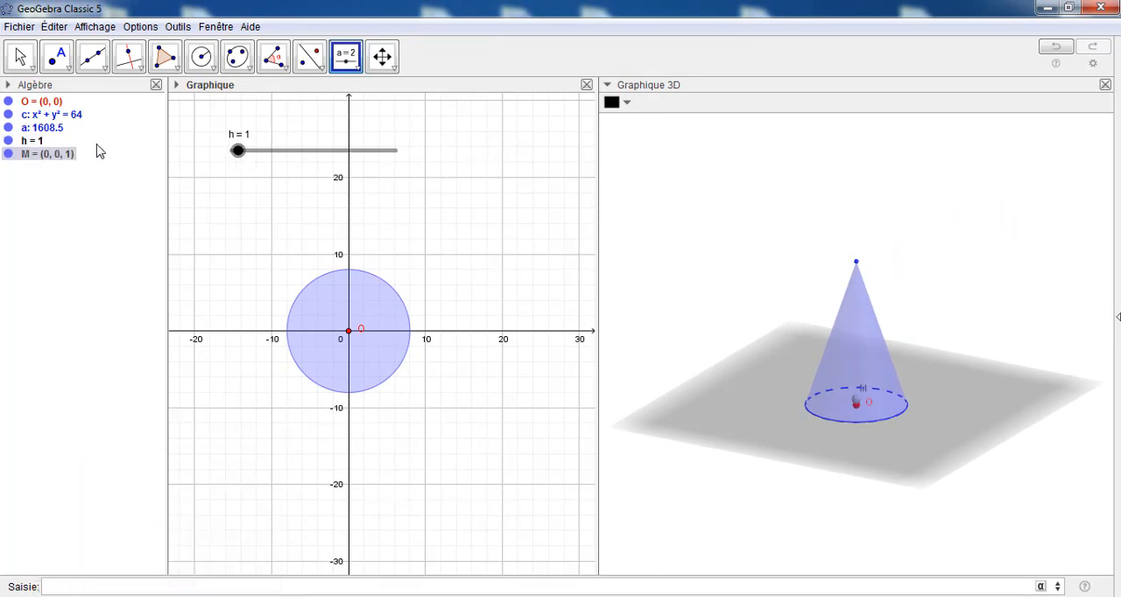
Set point M's size to 2, colour it red (#FF0000) and close its properties
right_click(45, 154)
left_click(89, 324)
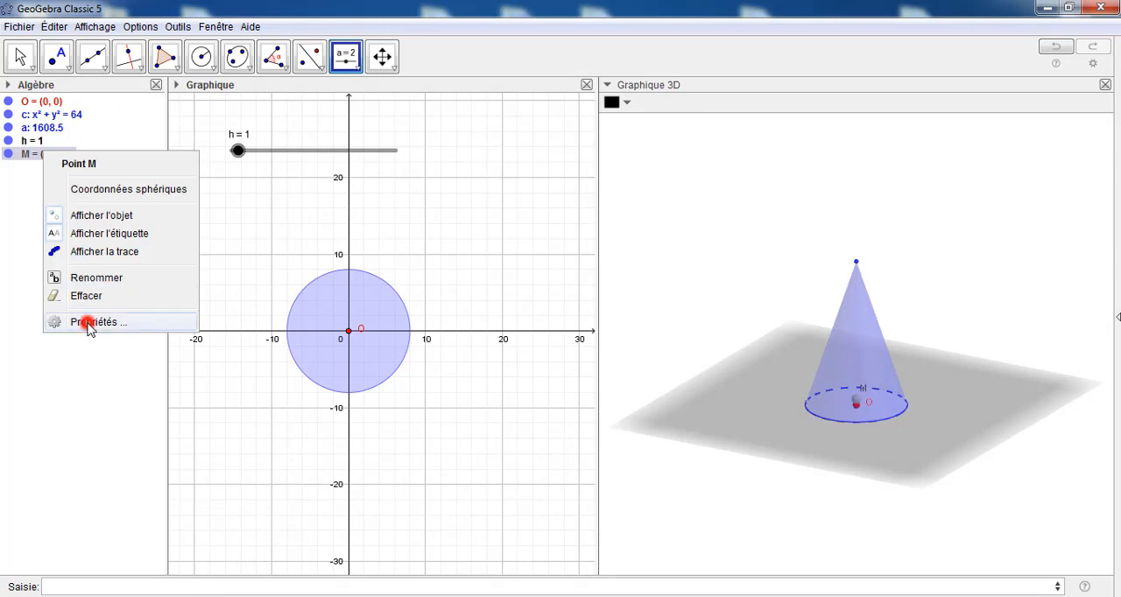
left_click(403, 175)
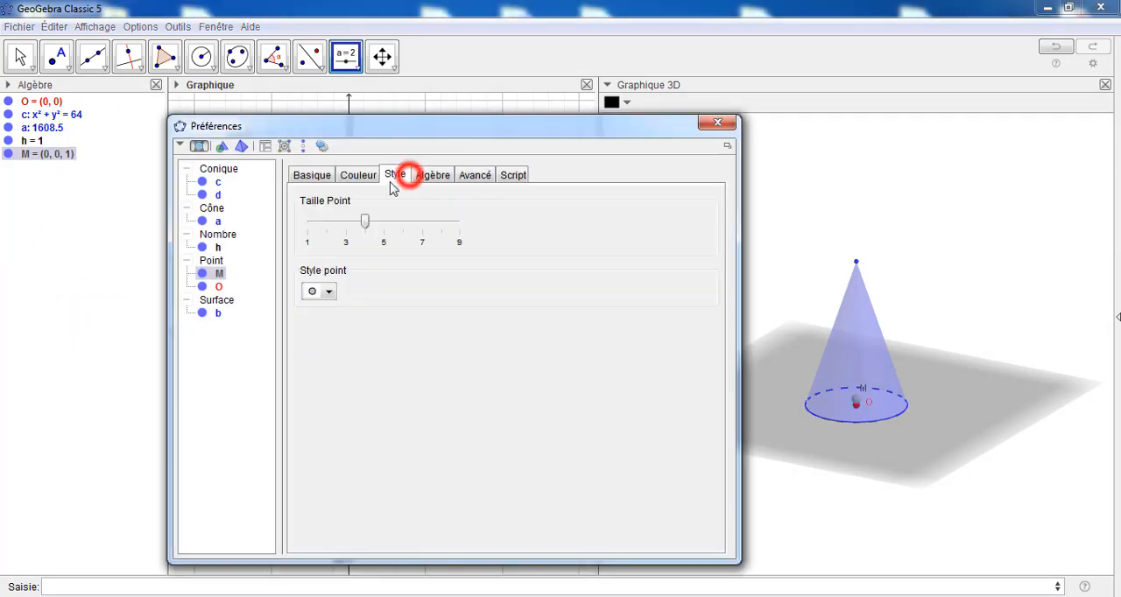
left_click_drag(365, 221, 326, 222)
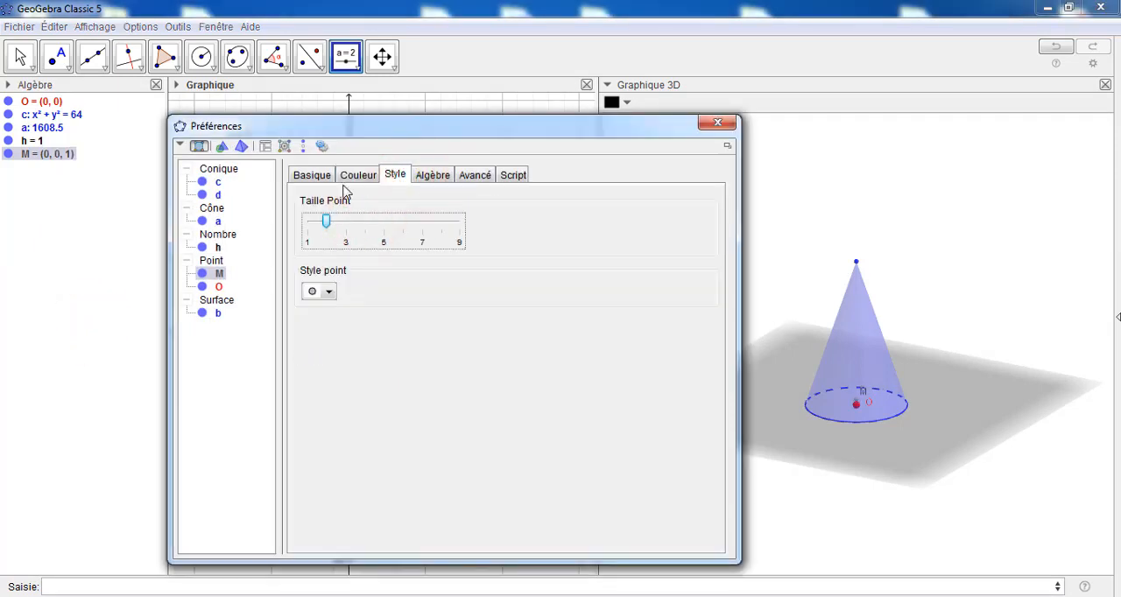
left_click(346, 175)
left_click(323, 207)
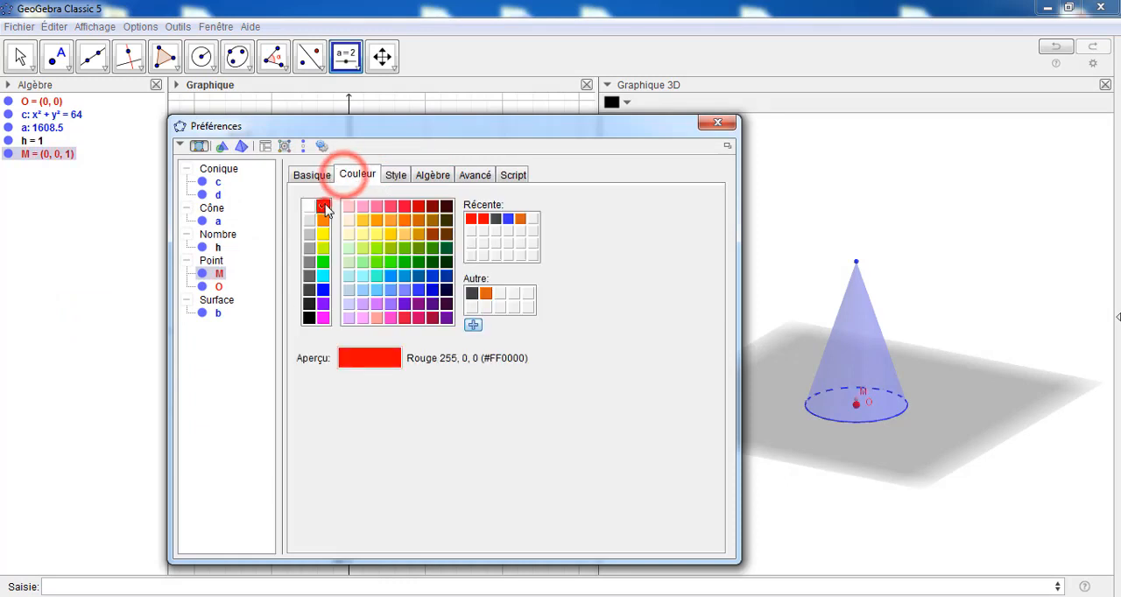
left_click(713, 124)
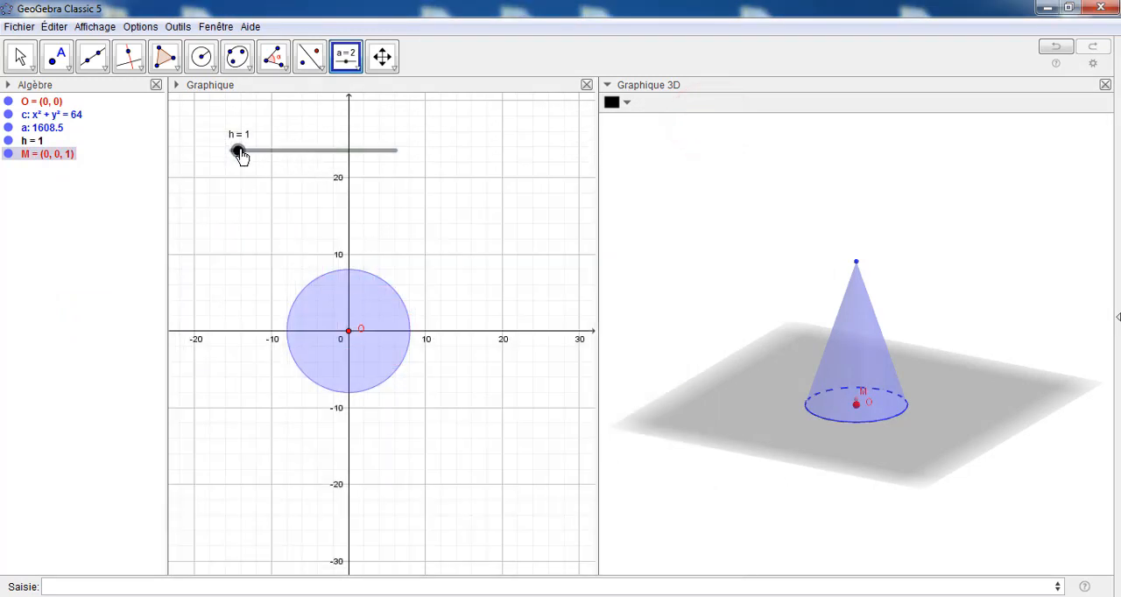
Set slider h to 15.8 and draw a line through points O and M in the 3D view
left_click_drag(240, 156, 339, 166)
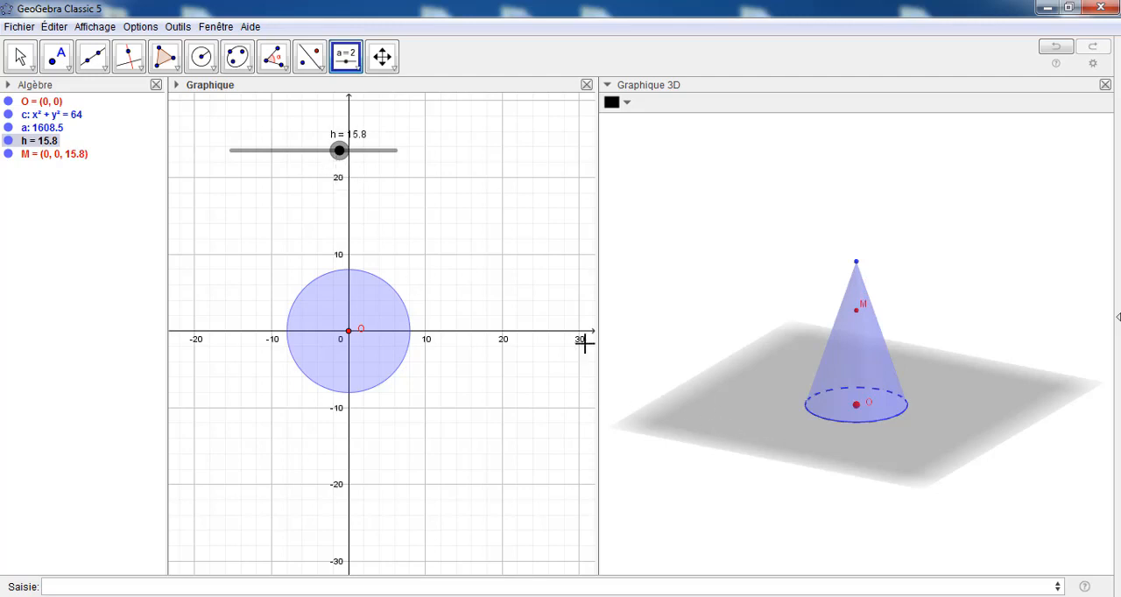
left_click(106, 69)
left_click(101, 91)
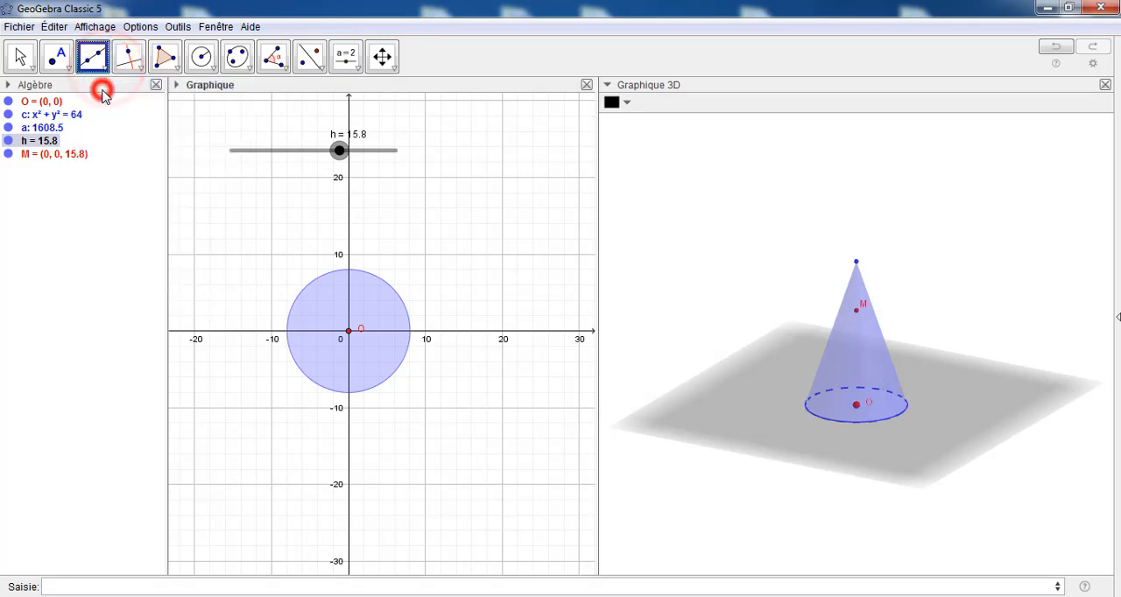
left_click(856, 405)
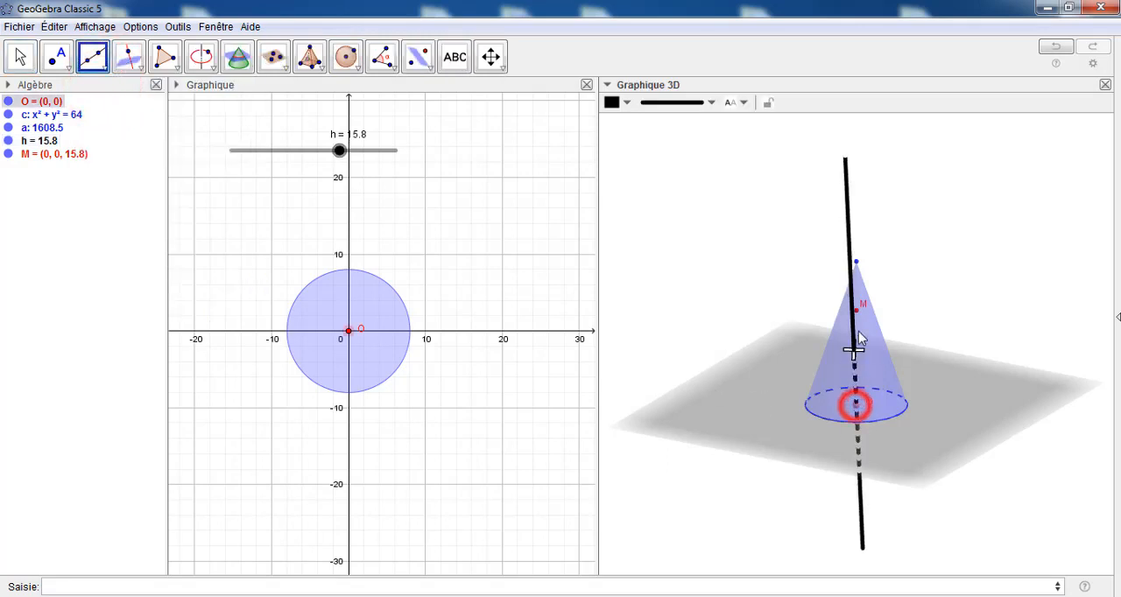
left_click(856, 308)
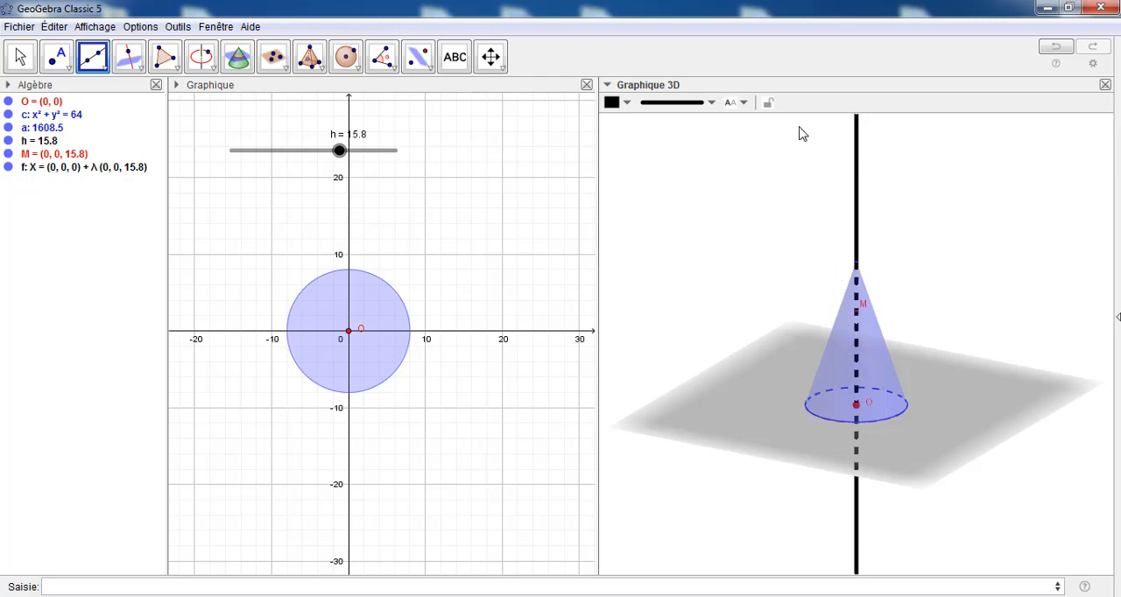
Style the line through O and M with the minimum thickness and colour it red
left_click(711, 102)
left_click_drag(662, 218, 643, 223)
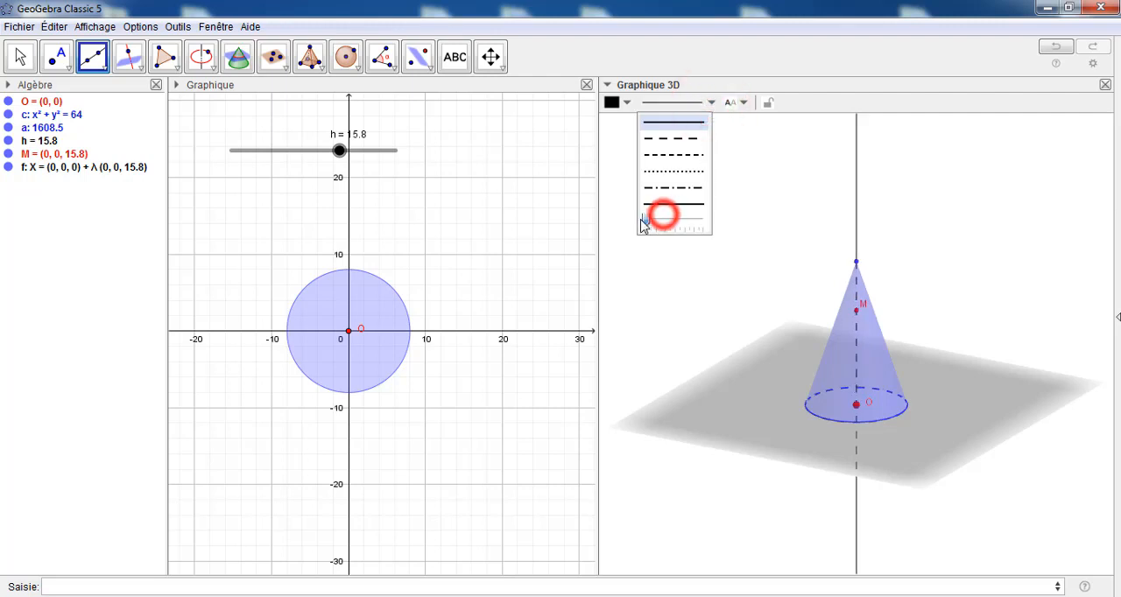
left_click(627, 104)
left_click(617, 121)
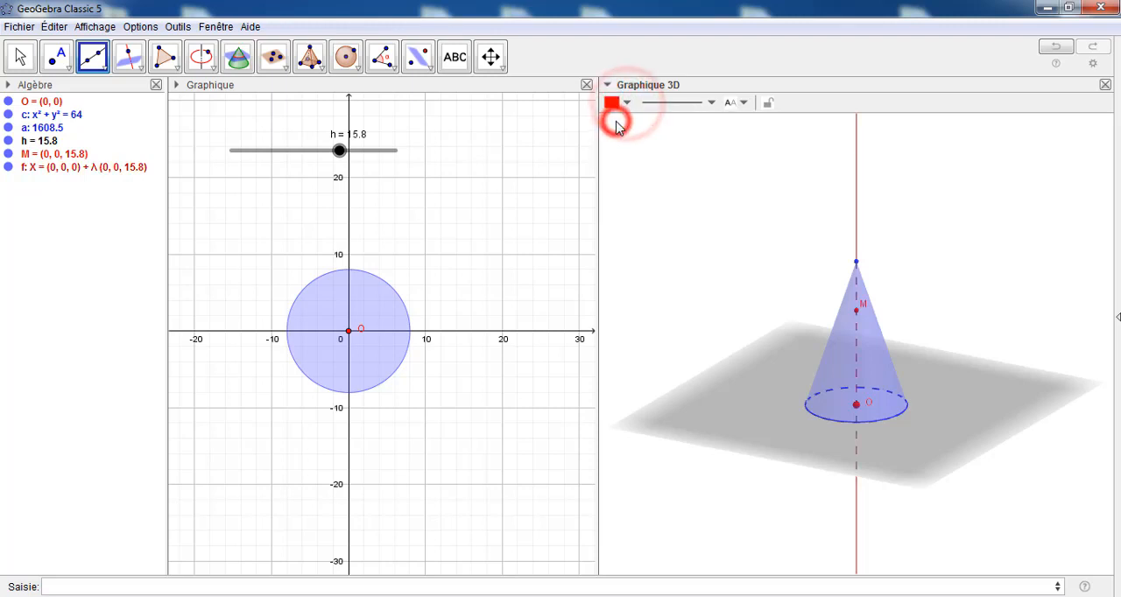
Reduce the size of point O in its properties and close them
right_click(856, 405)
left_click(897, 567)
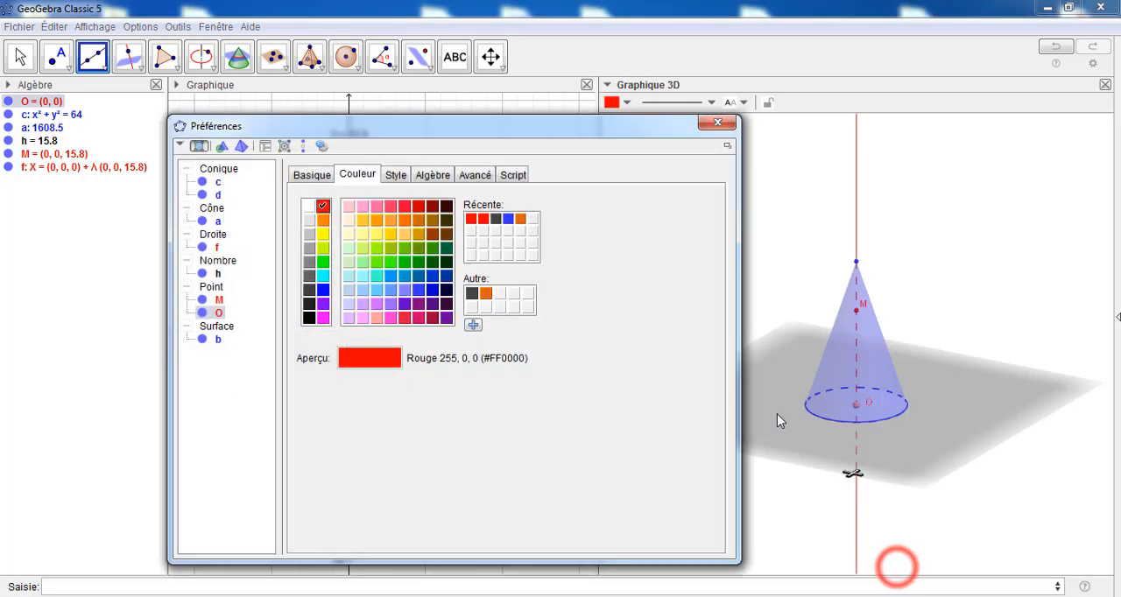
left_click(395, 174)
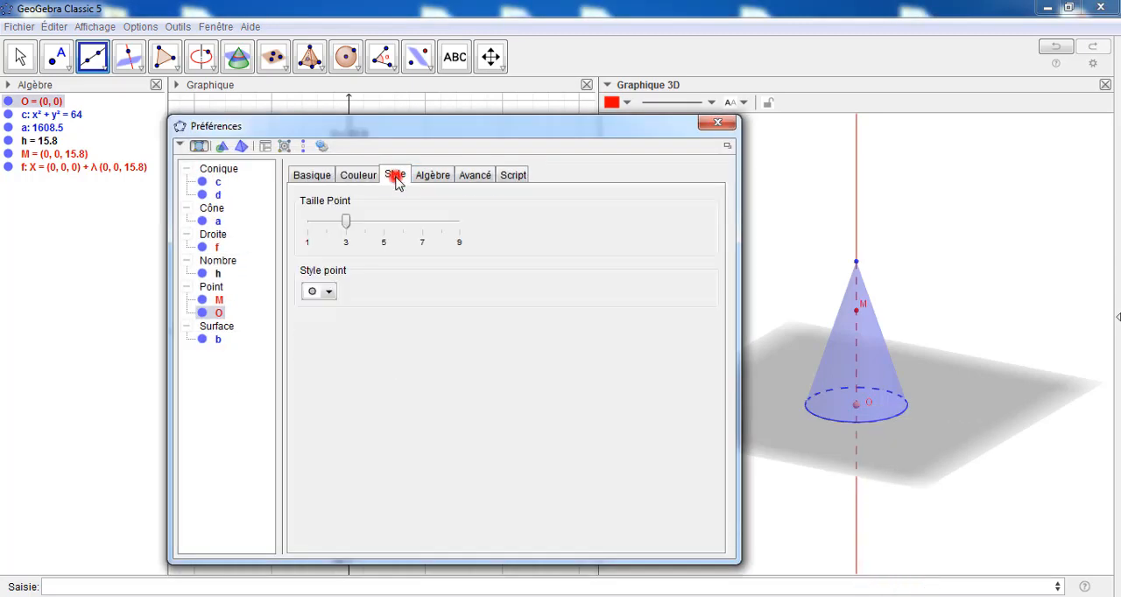
left_click(345, 220)
left_click(718, 122)
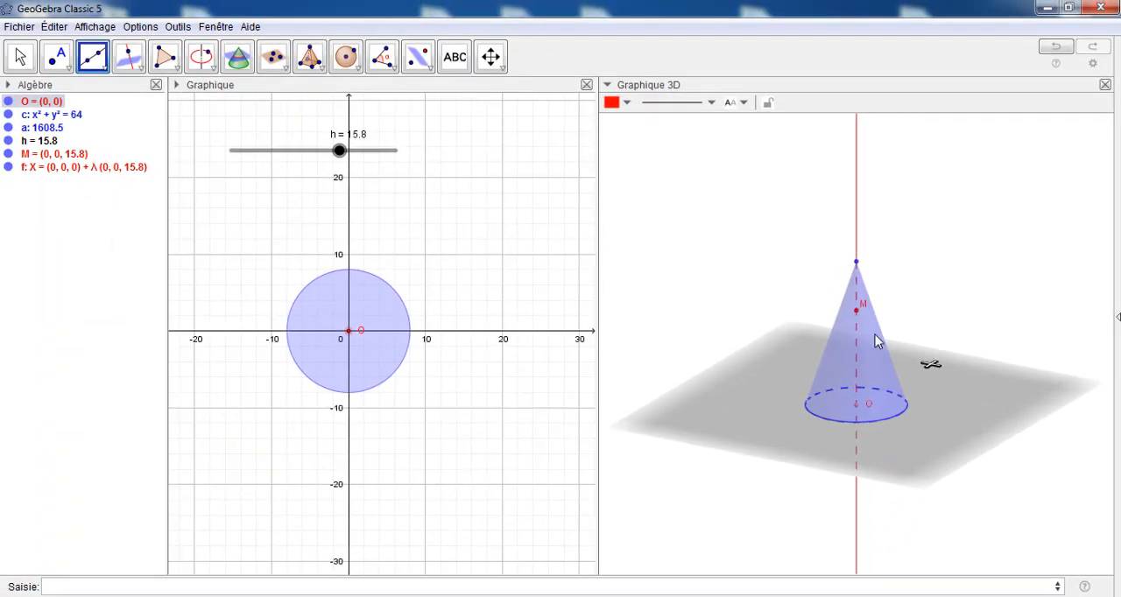
Create a plane through point M parallel to the xOy base plane in the 3D view
left_click(273, 57)
left_click(320, 196)
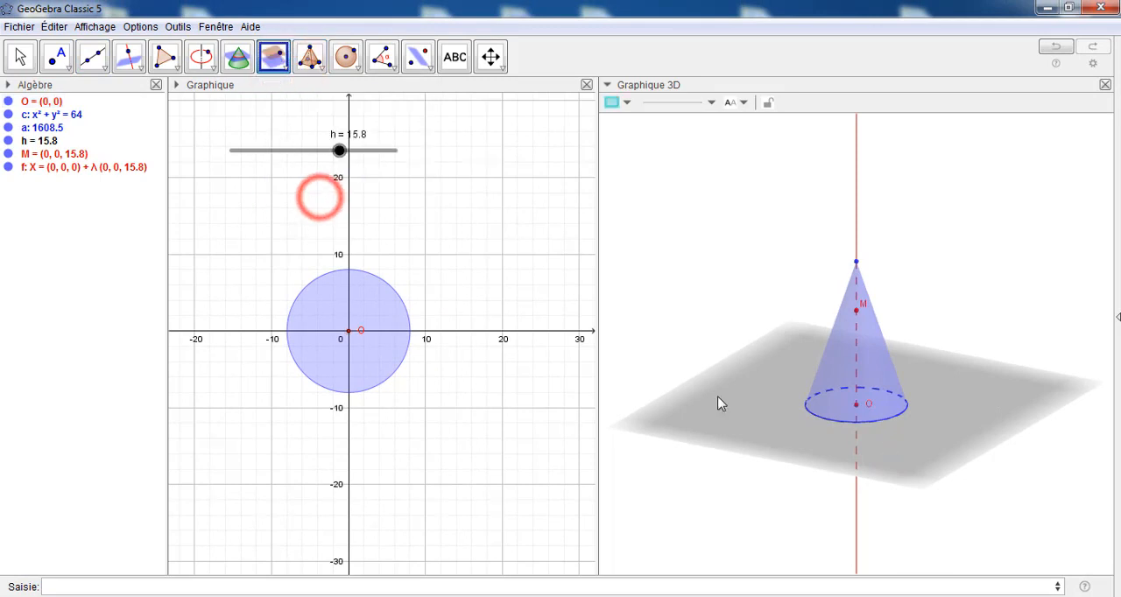
left_click(966, 427)
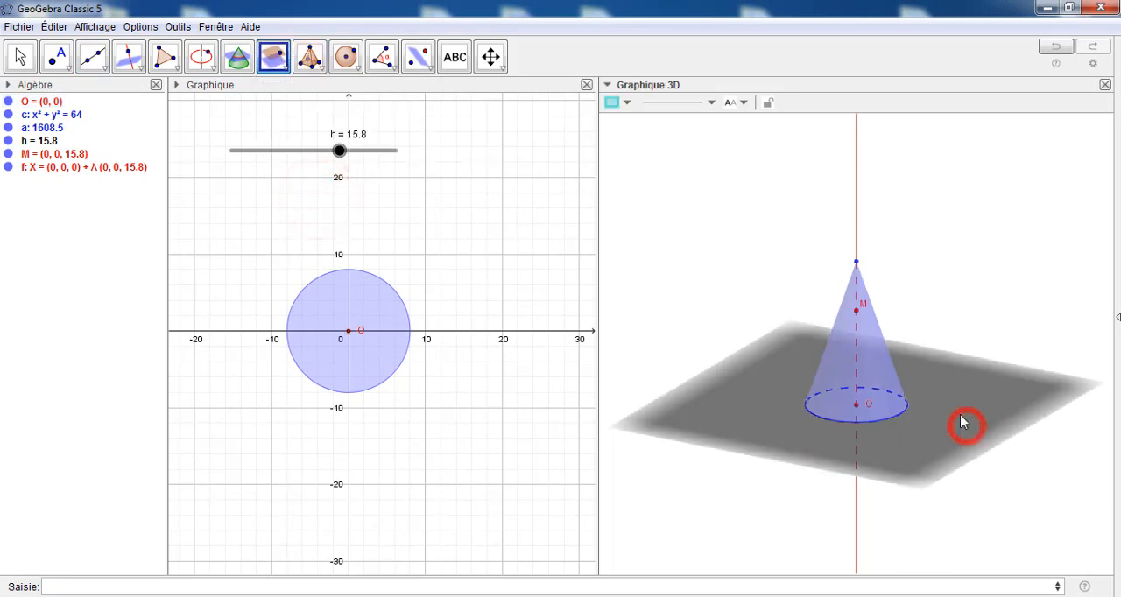
left_click(857, 313)
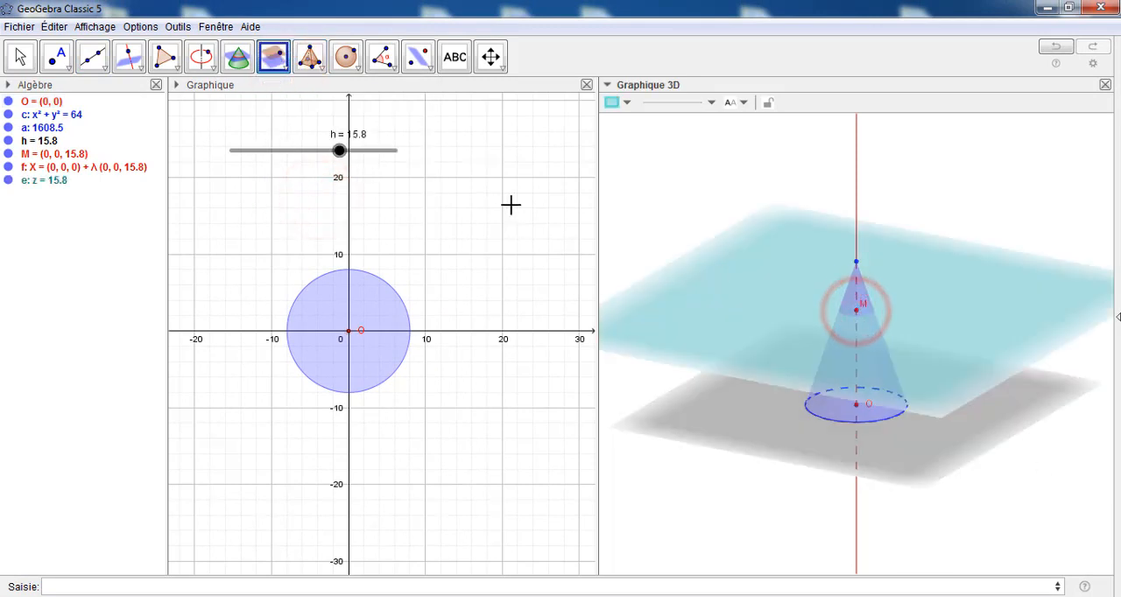
Create the intersection curve of the plane through M and the cone, and hide that plane
left_click(241, 60)
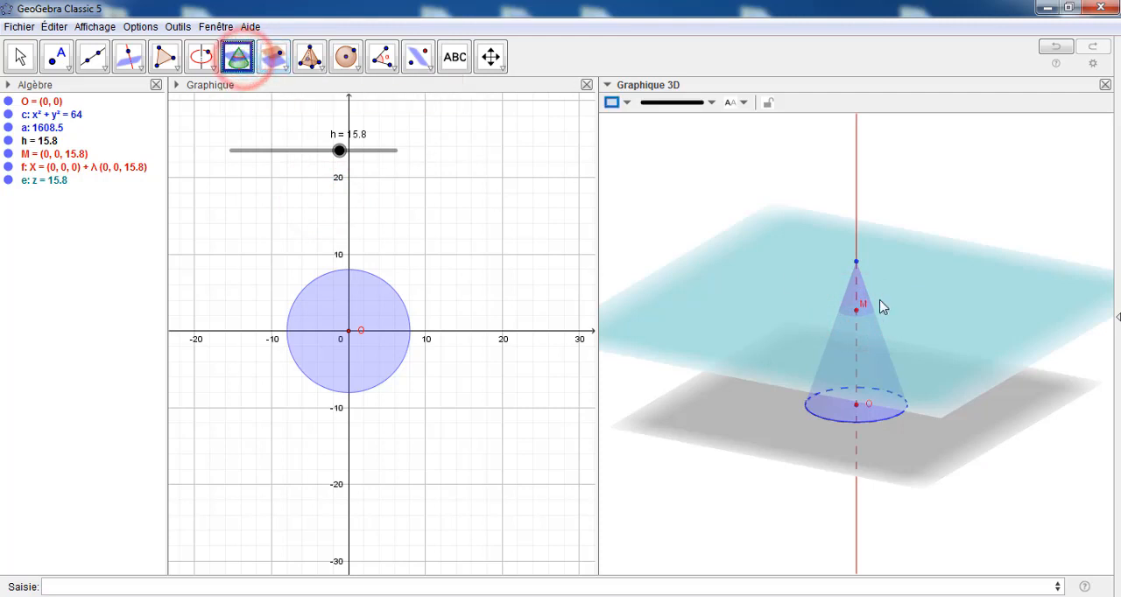
left_click(928, 295)
left_click(857, 296)
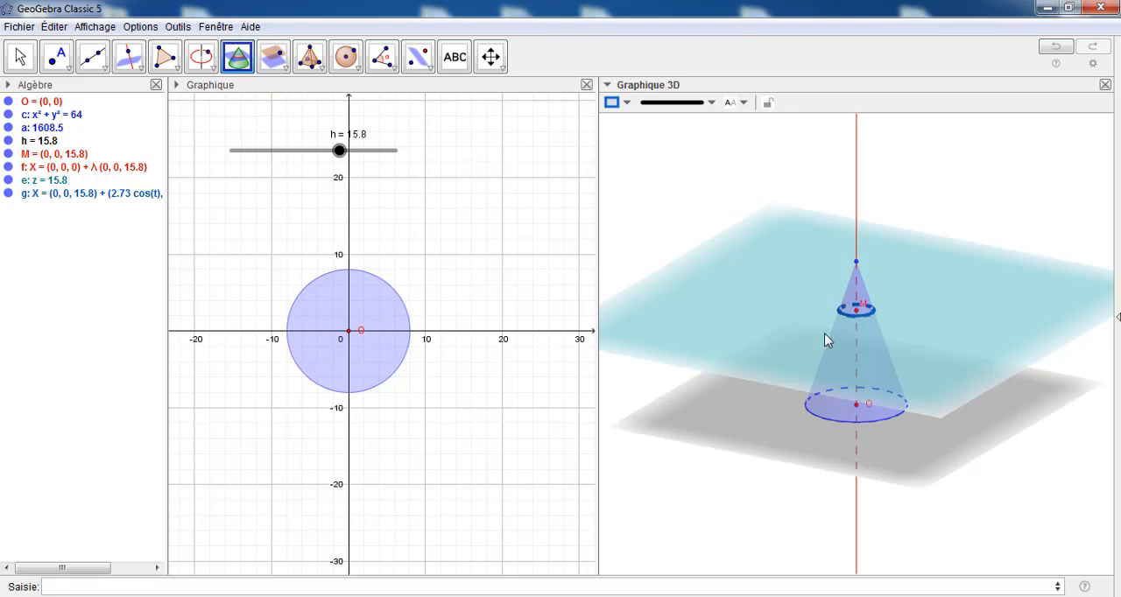
right_click(926, 319)
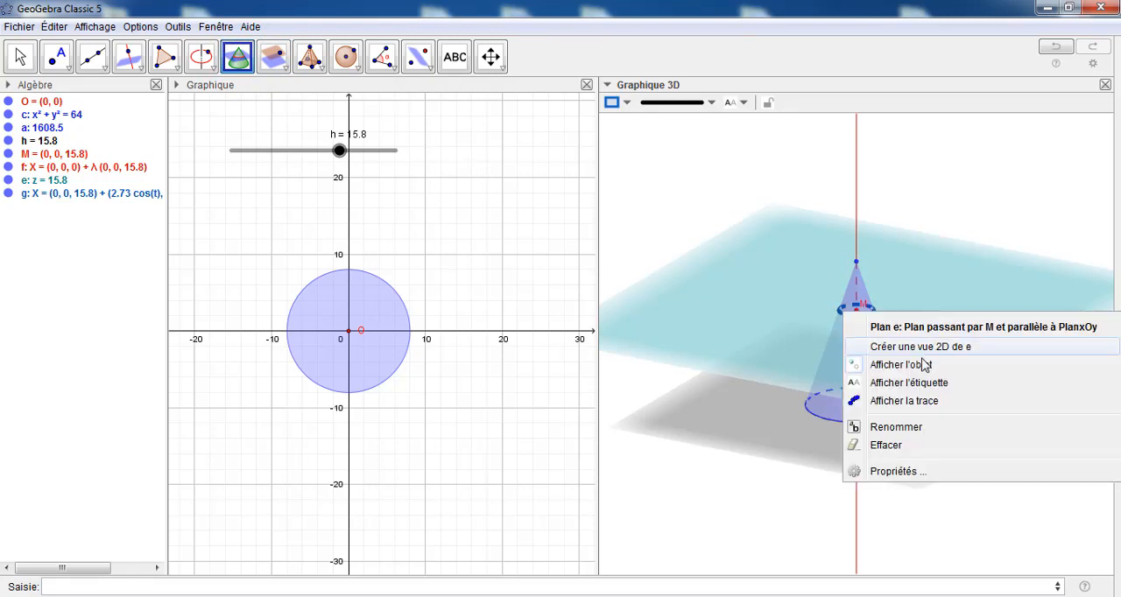
left_click(917, 365)
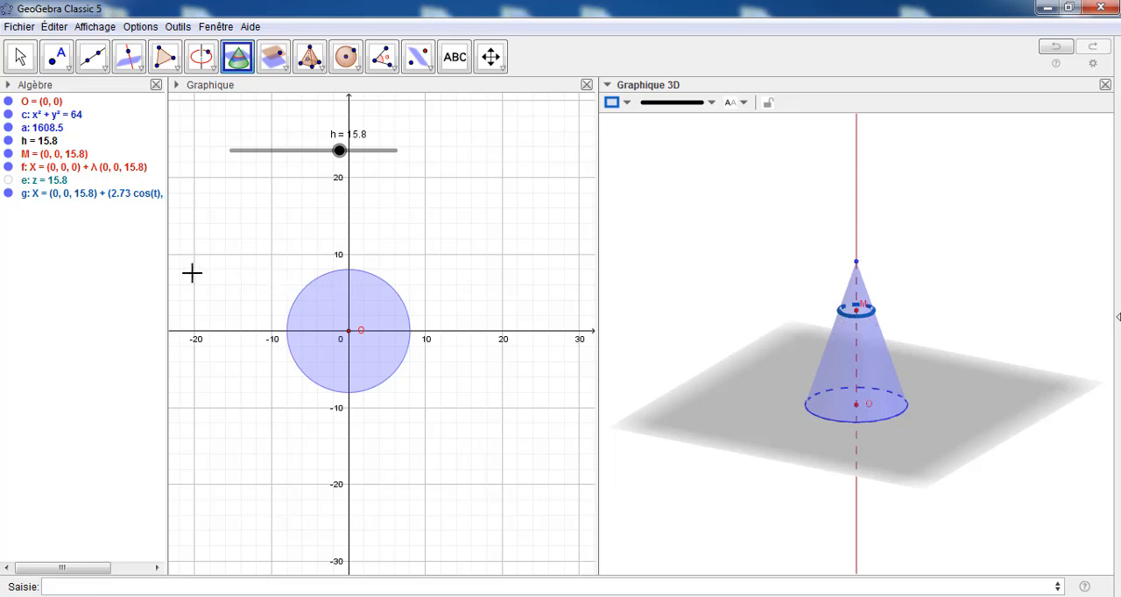
Style intersection circle g in gold (#FFD700) with opacity 20 and line thickness 2, and close its properties
right_click(56, 194)
left_click(117, 360)
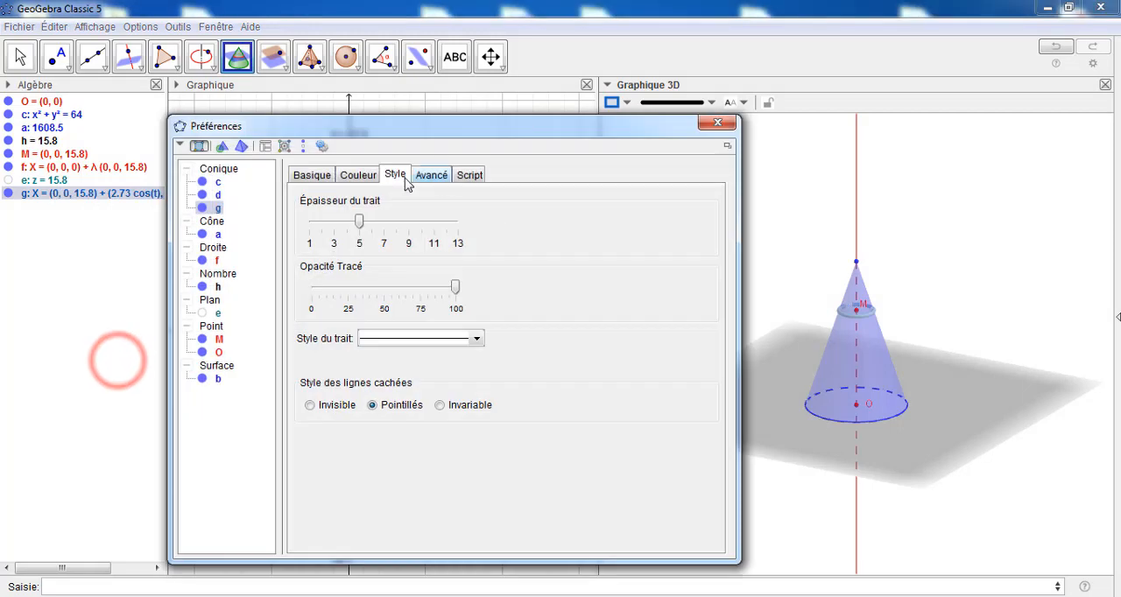
left_click(359, 174)
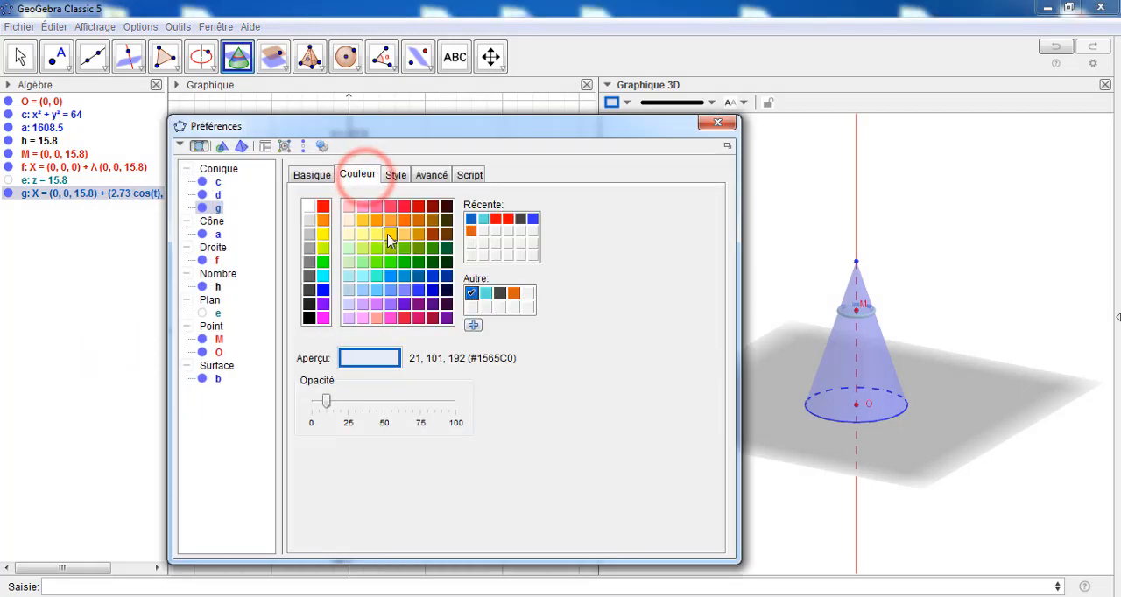
left_click(390, 233)
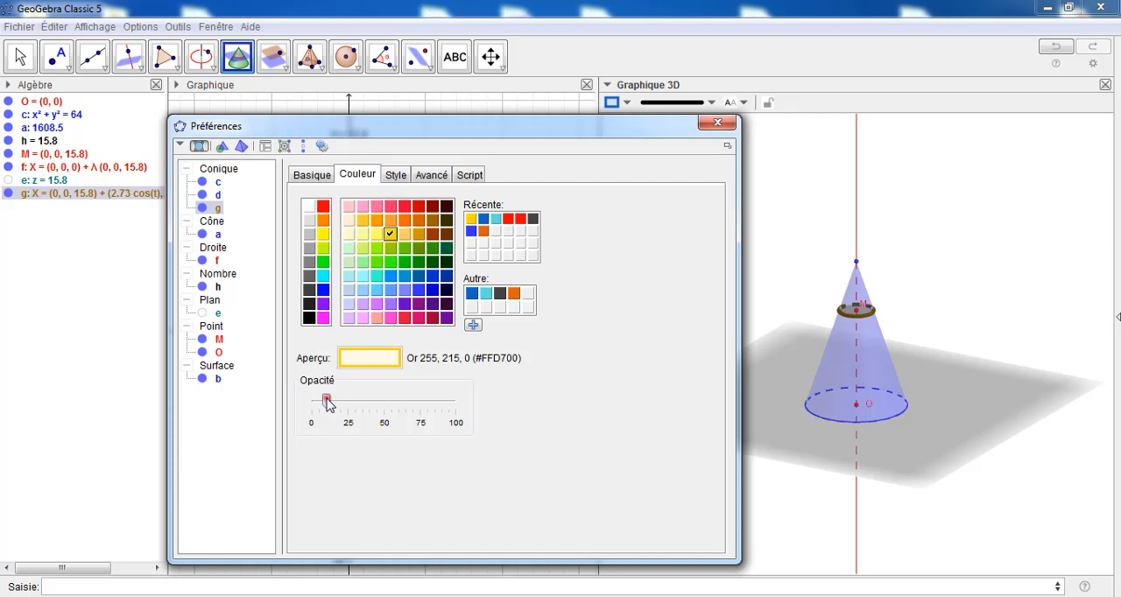
left_click_drag(325, 403, 341, 405)
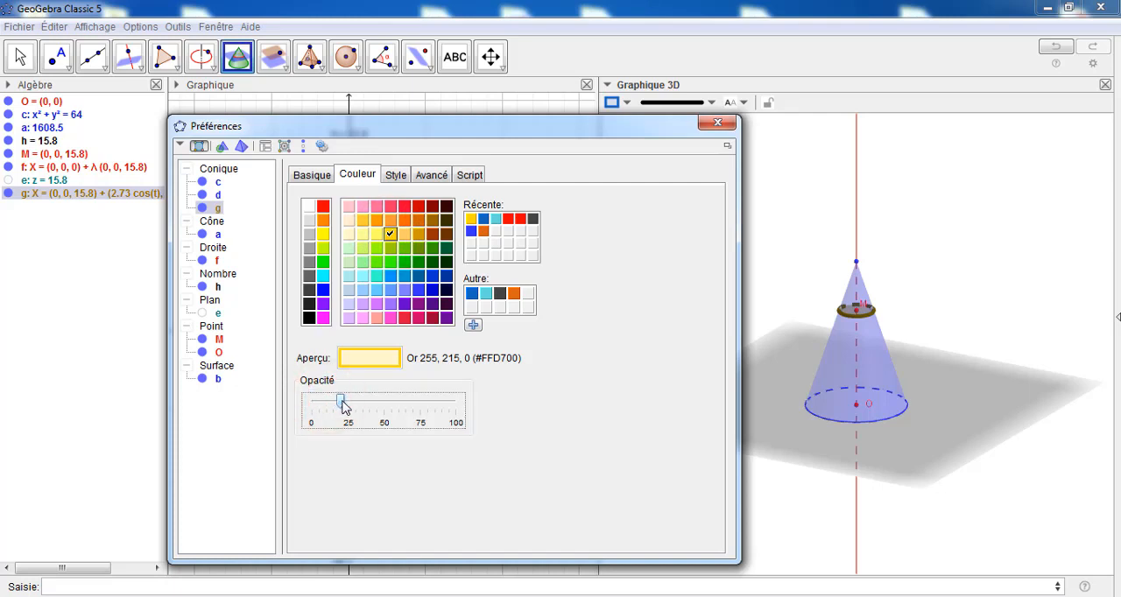
left_click(395, 174)
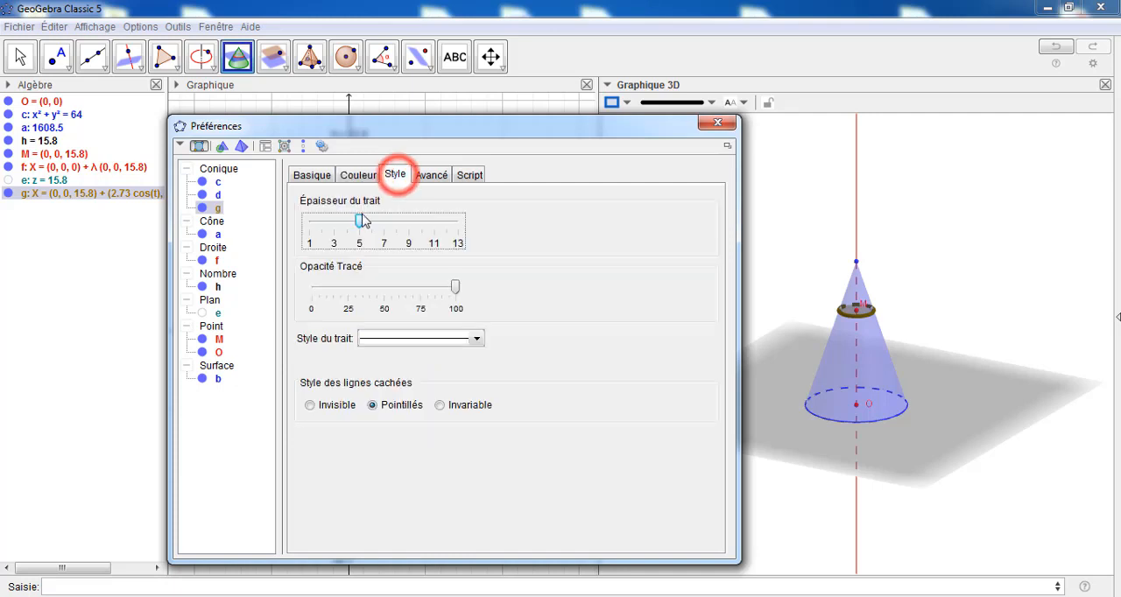
left_click_drag(360, 220, 321, 221)
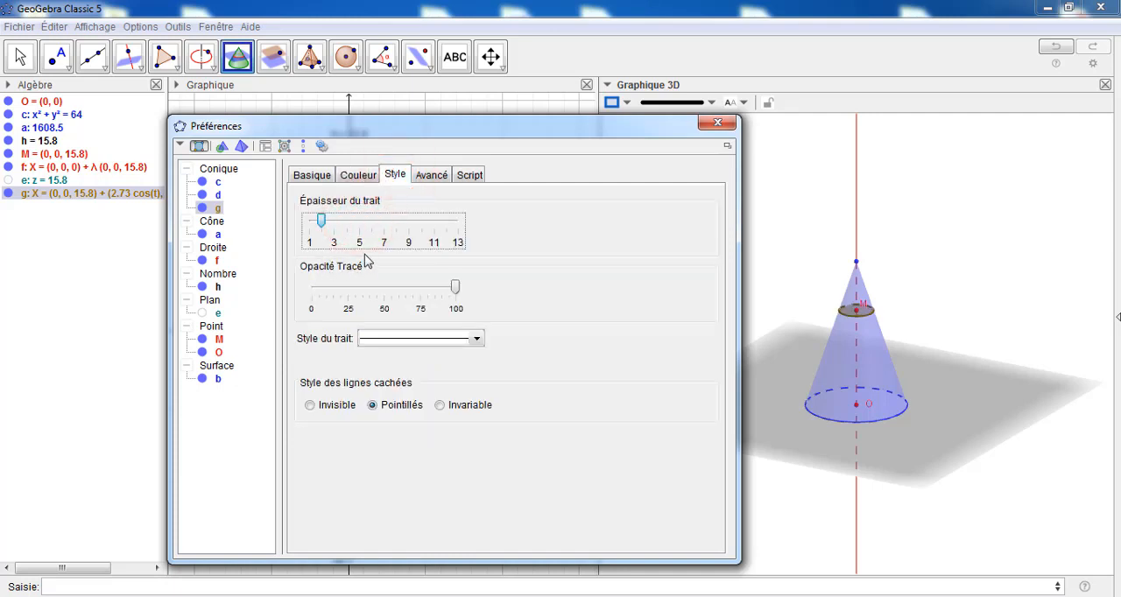
left_click(716, 127)
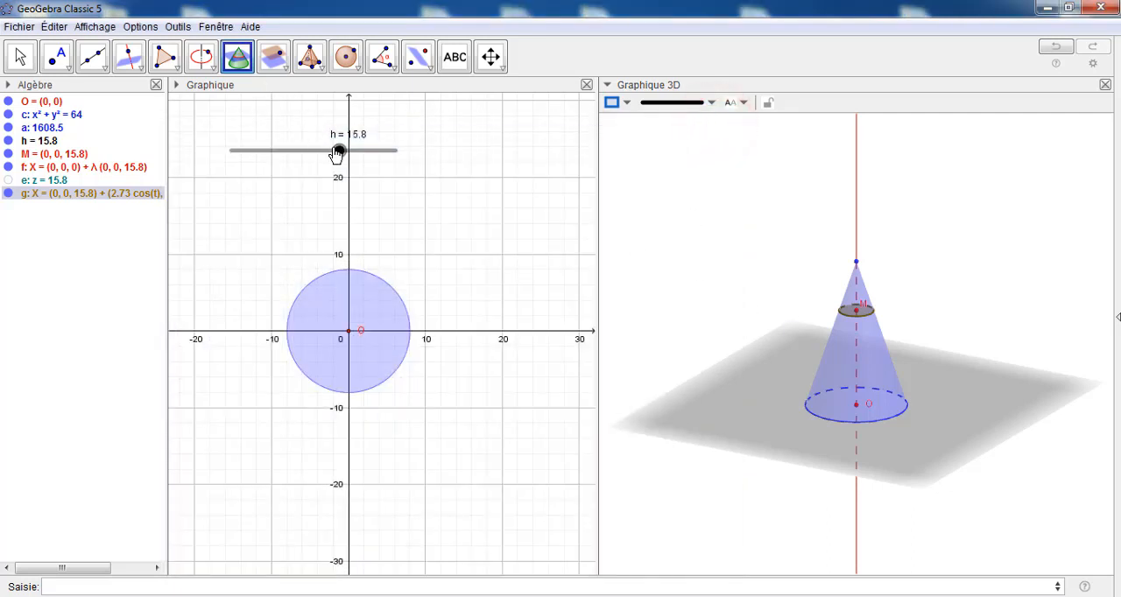
Set slider h to 11.8 and create a cylinder inside the cone with the command Cylindre(g, -h)
left_click_drag(337, 154, 312, 157)
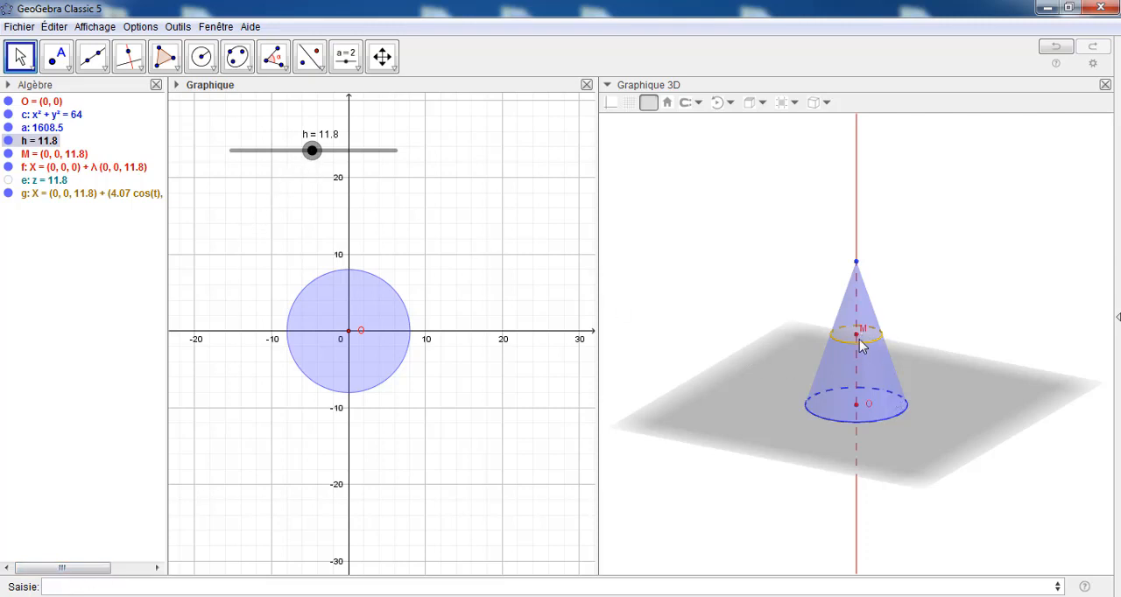
left_click(77, 585)
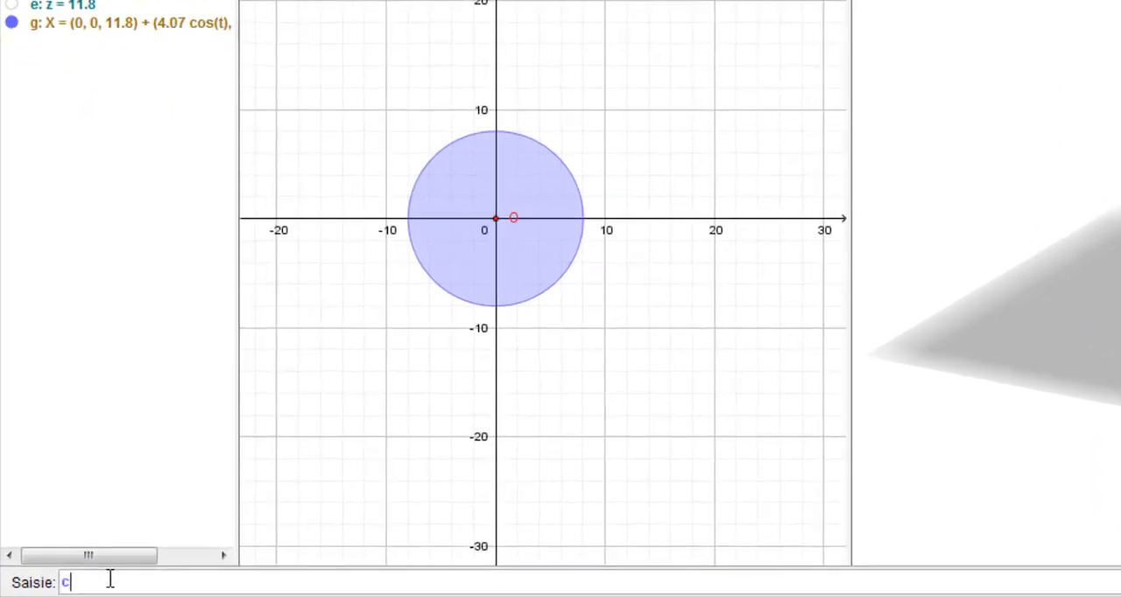
type("cyli")
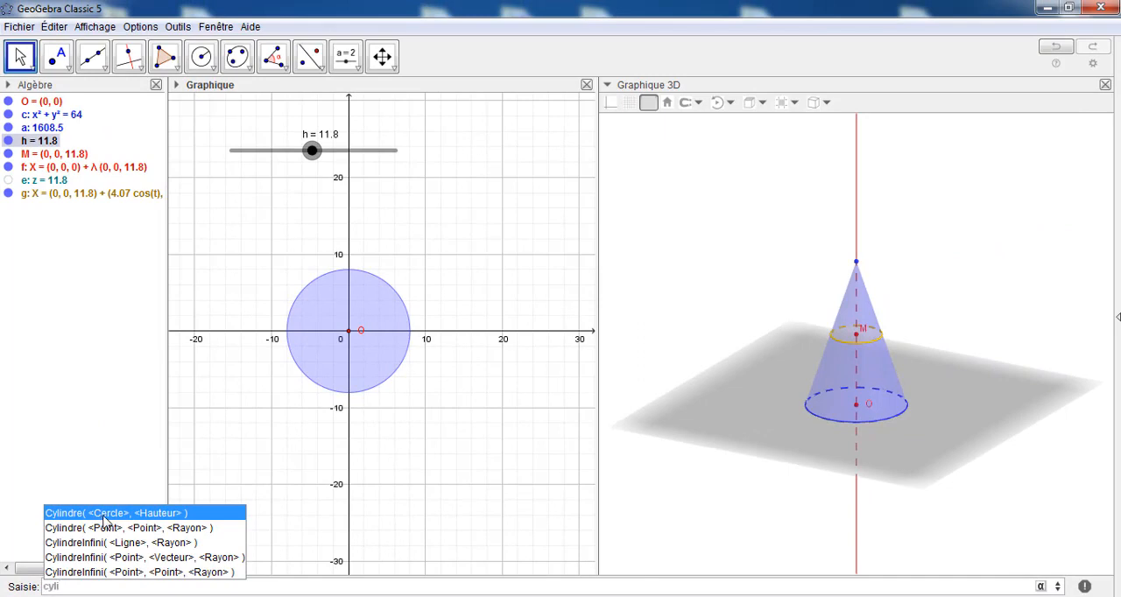
left_click(103, 514)
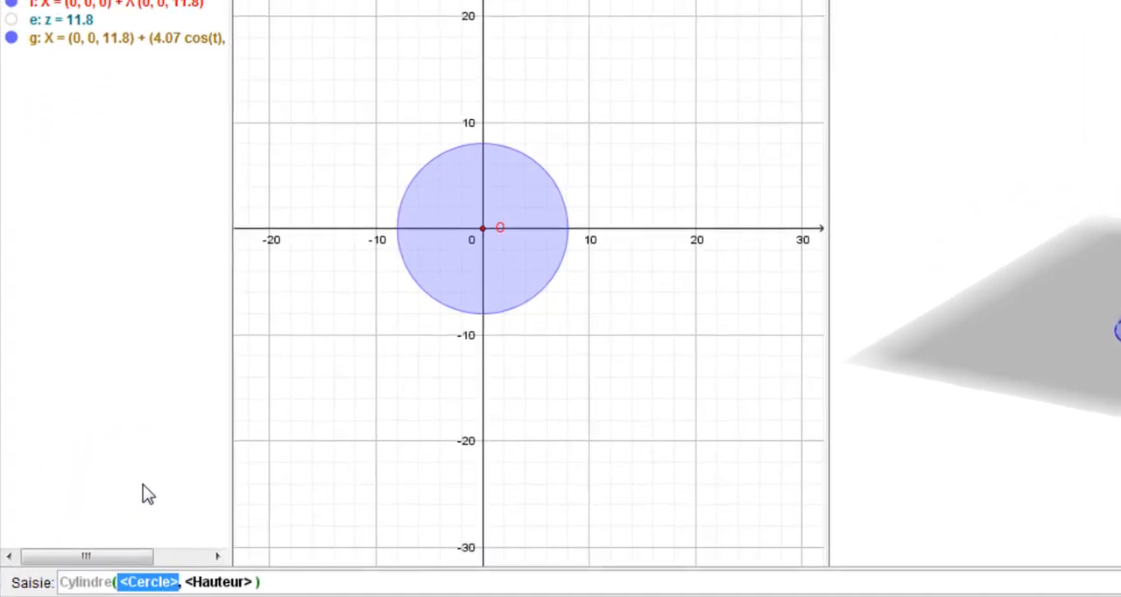
type("g")
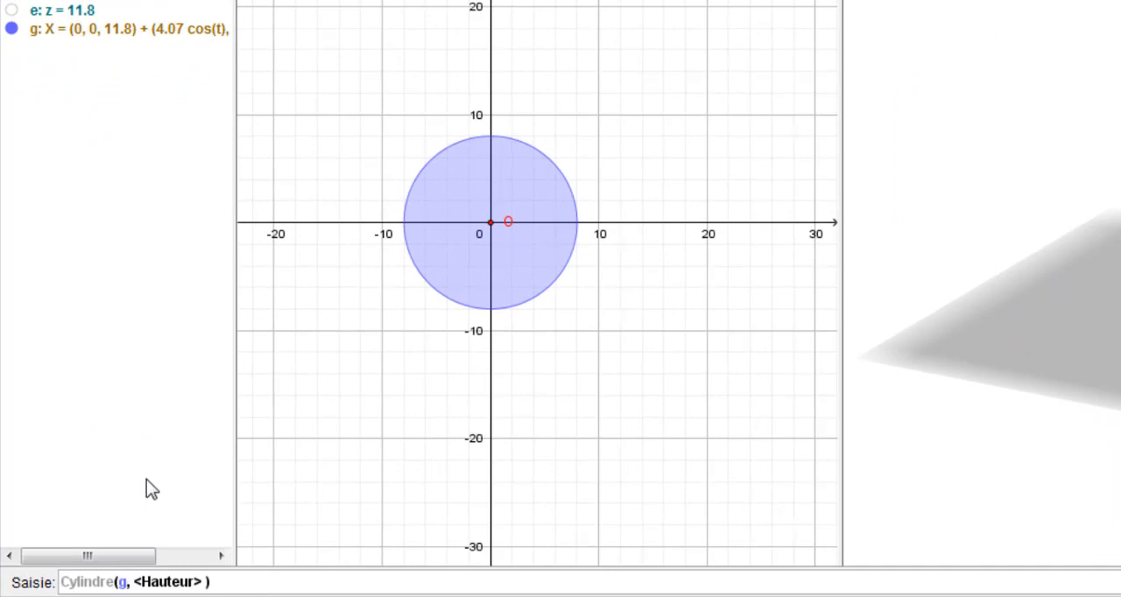
key("Tab")
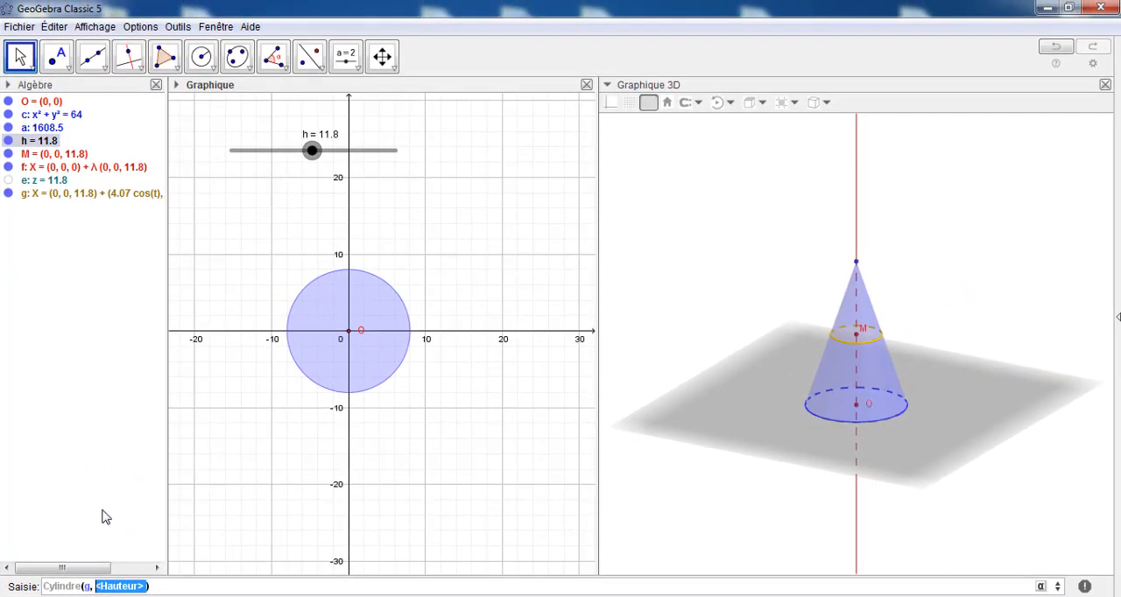
type("h")
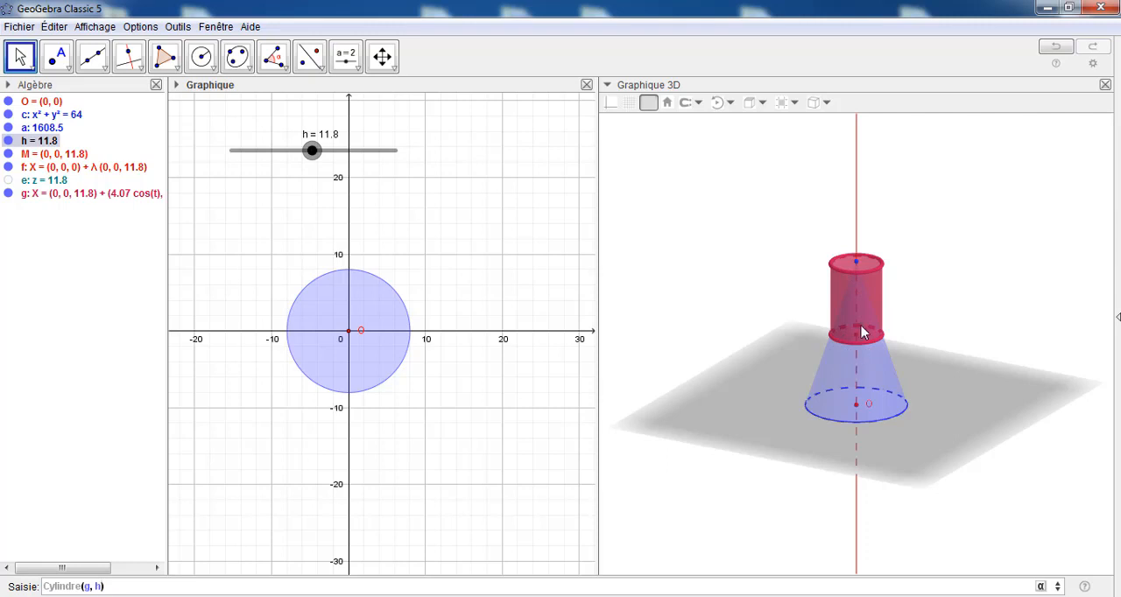
left_click(94, 586)
type("-")
key("Return")
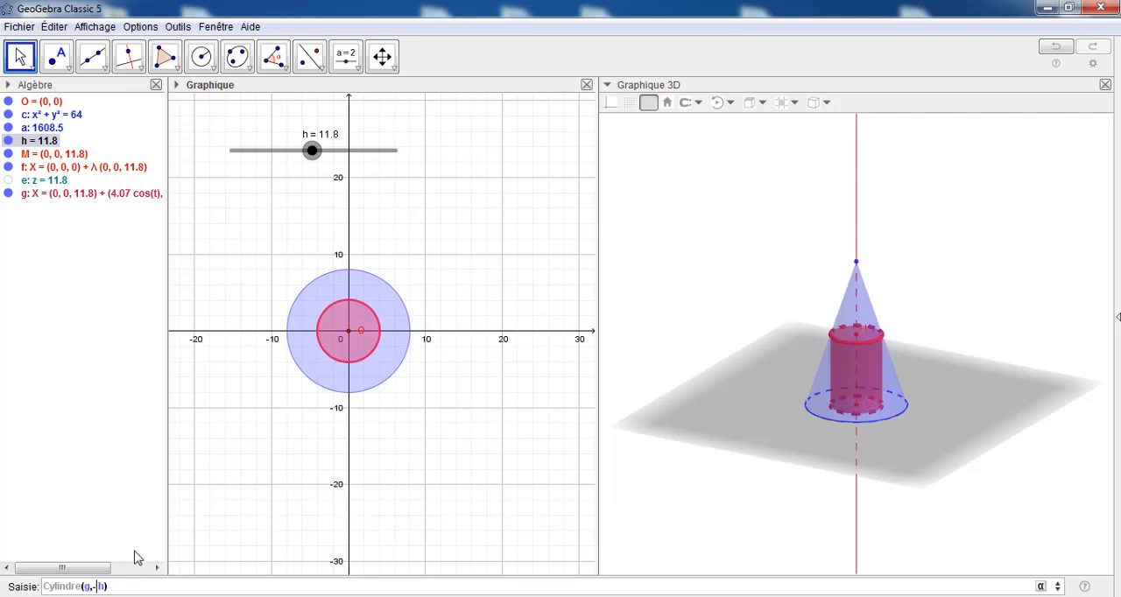
key("Return")
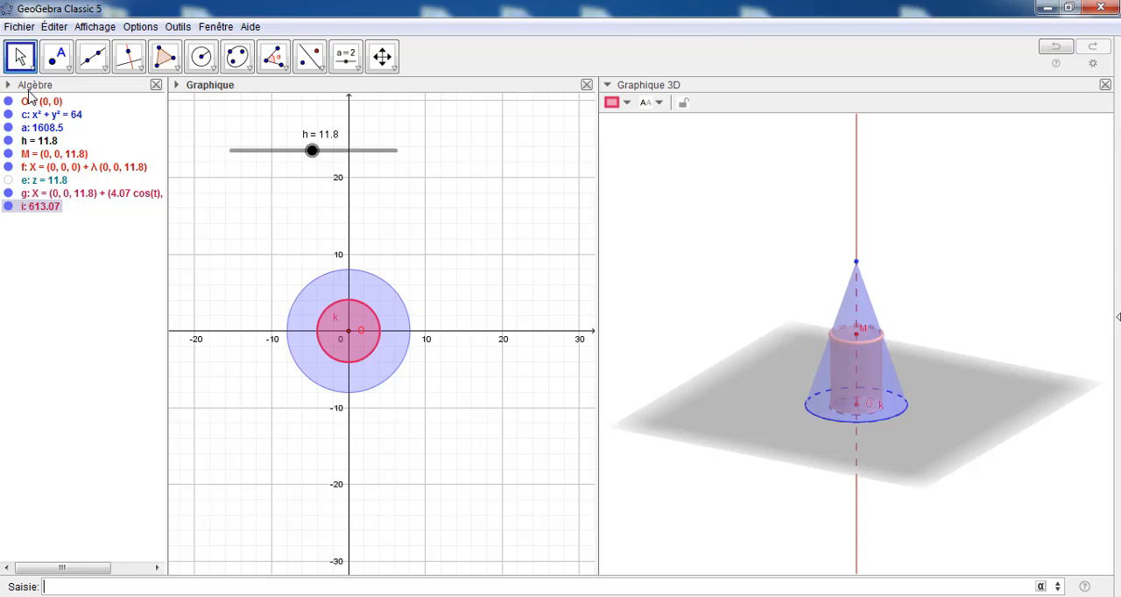
Sort the objects in the Algebra view by object type
left_click(8, 85)
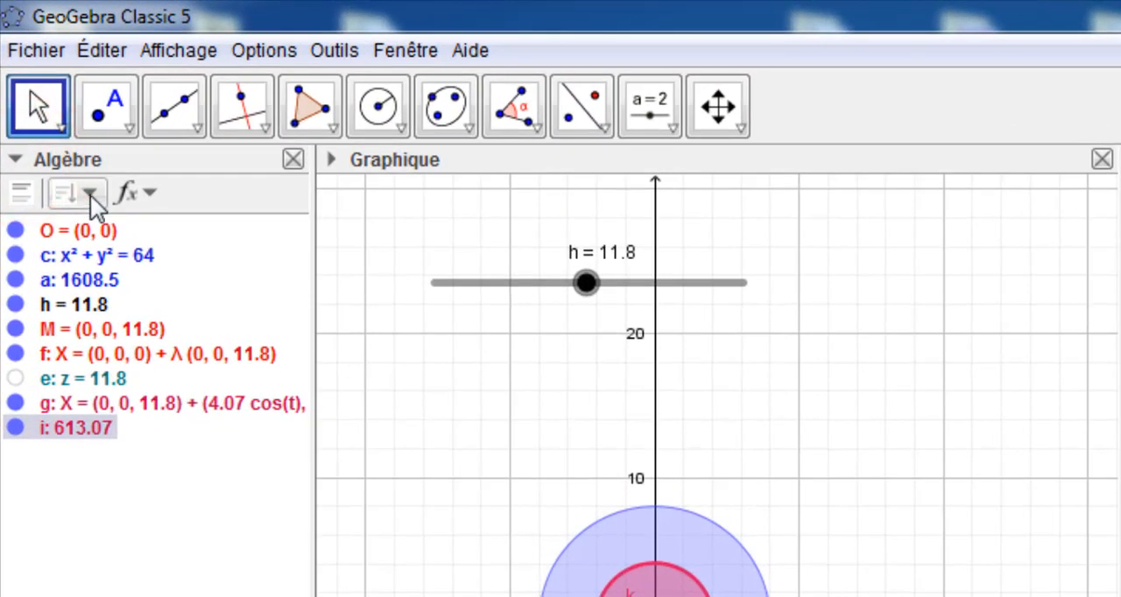
left_click(91, 191)
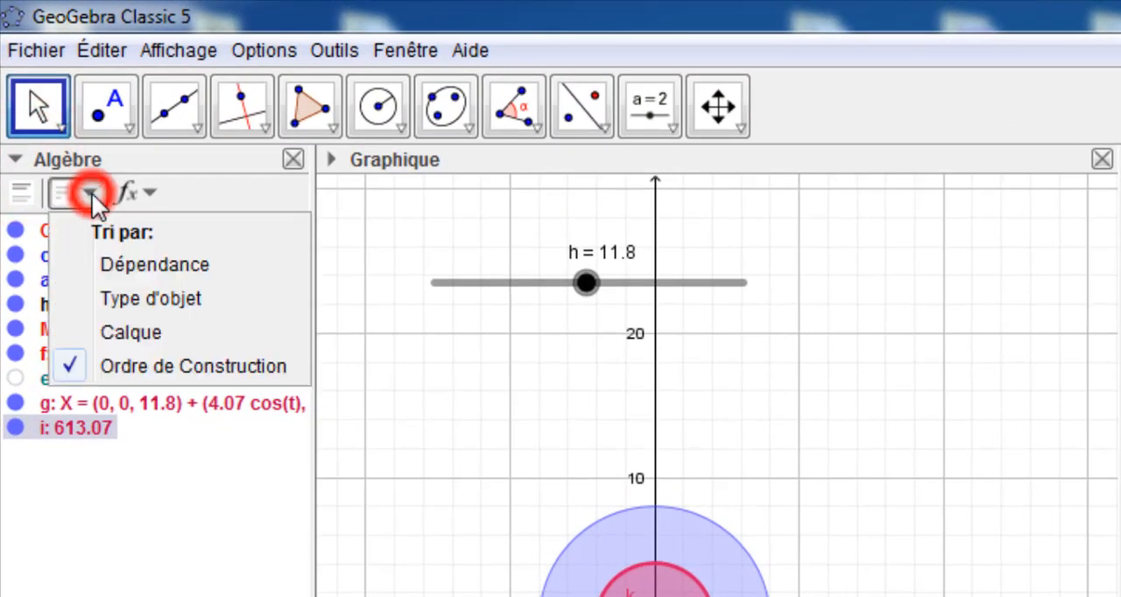
left_click(119, 297)
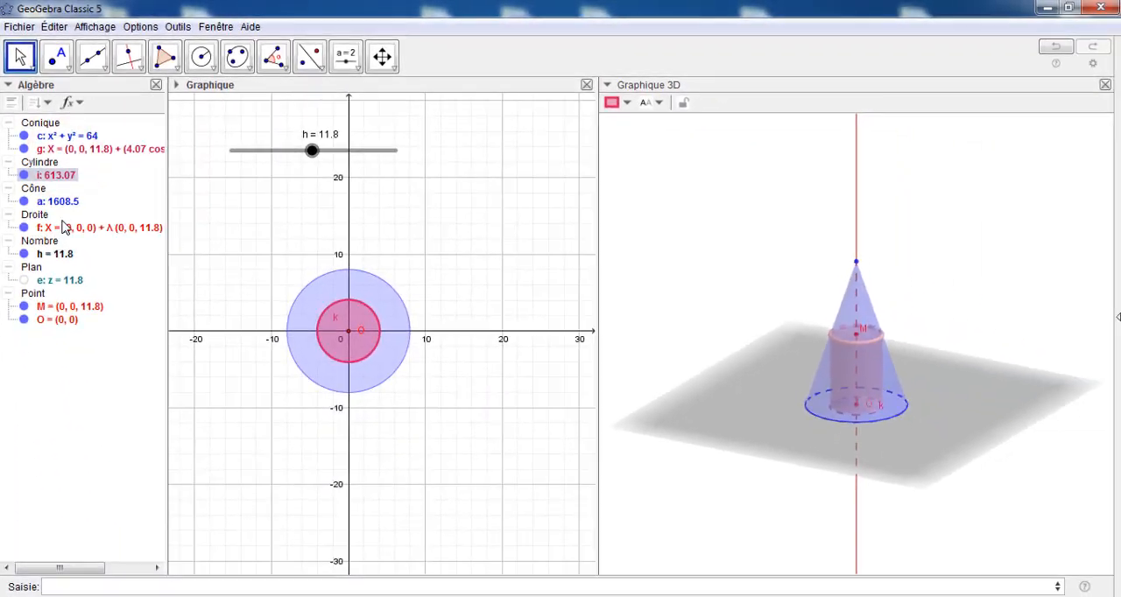
Set the line thickness of cylinder i to 2 in its properties
right_click(45, 179)
left_click(88, 320)
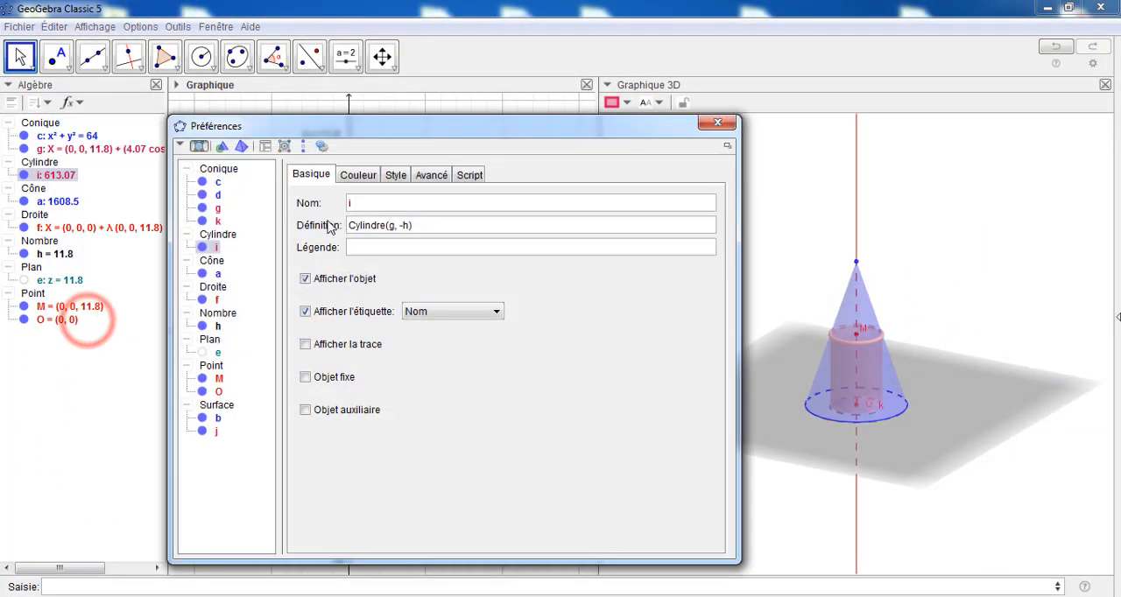
left_click(393, 175)
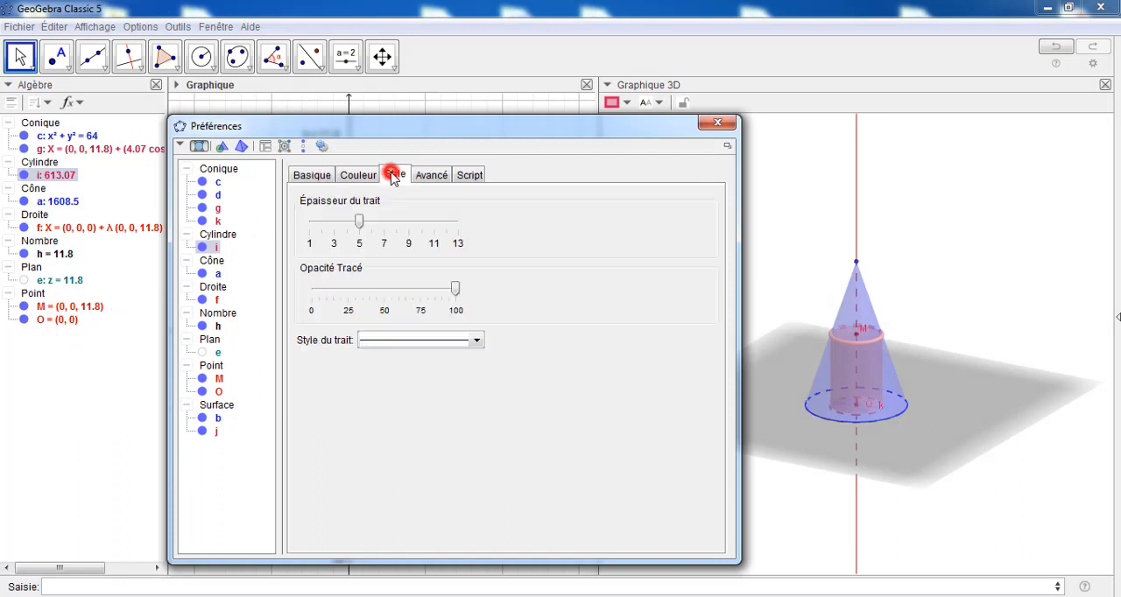
left_click(354, 223)
left_click(337, 229)
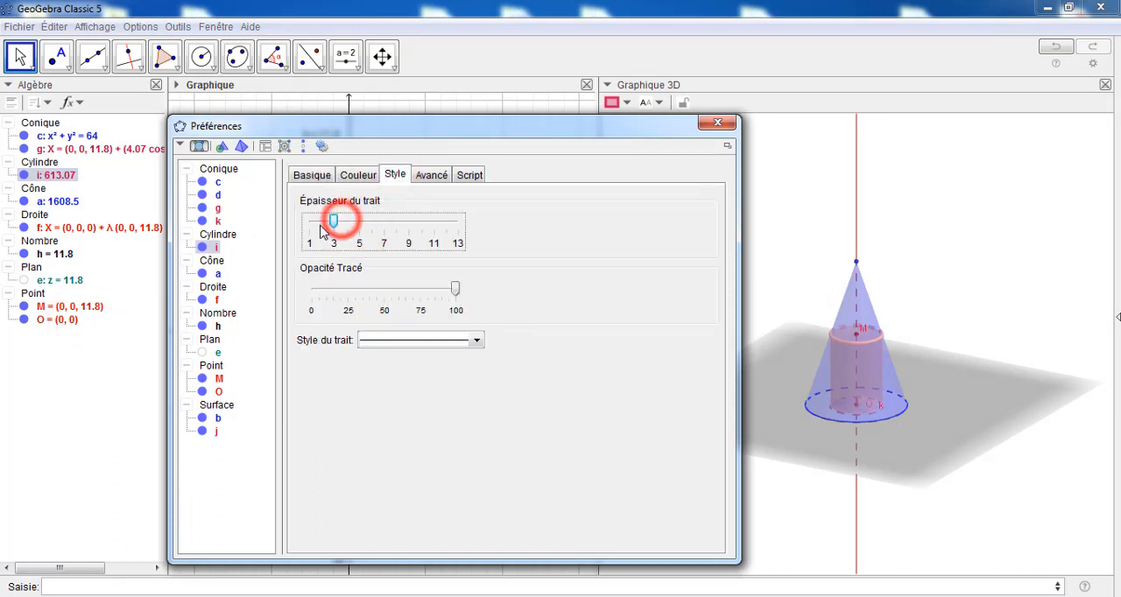
left_click(326, 226)
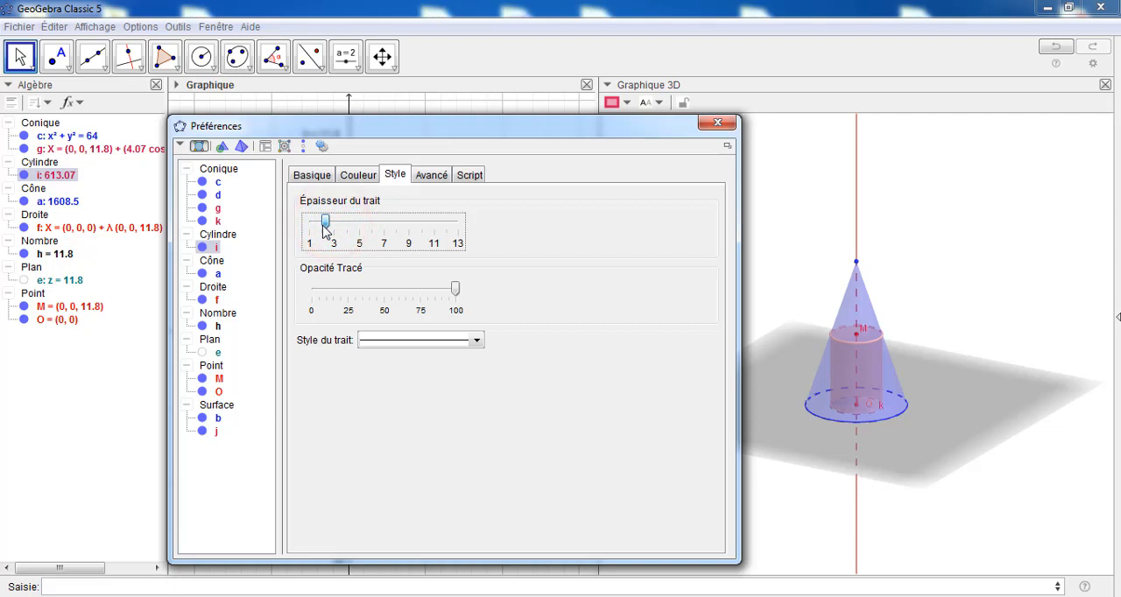
Recolour cylinder i in gold (#FFD700), close its properties and deselect it
left_click(353, 175)
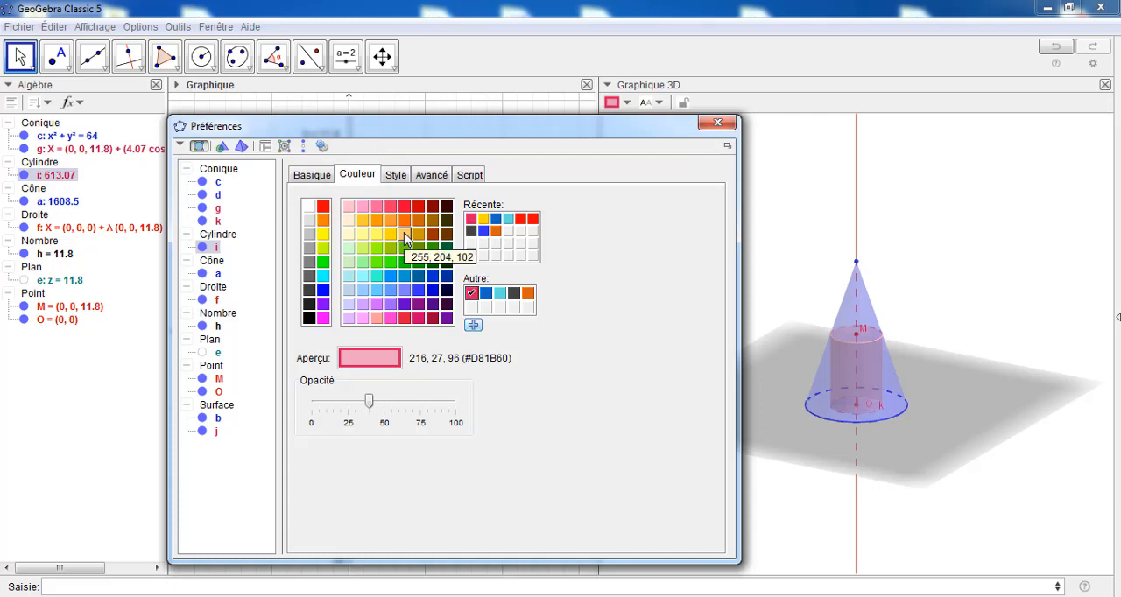
left_click(483, 219)
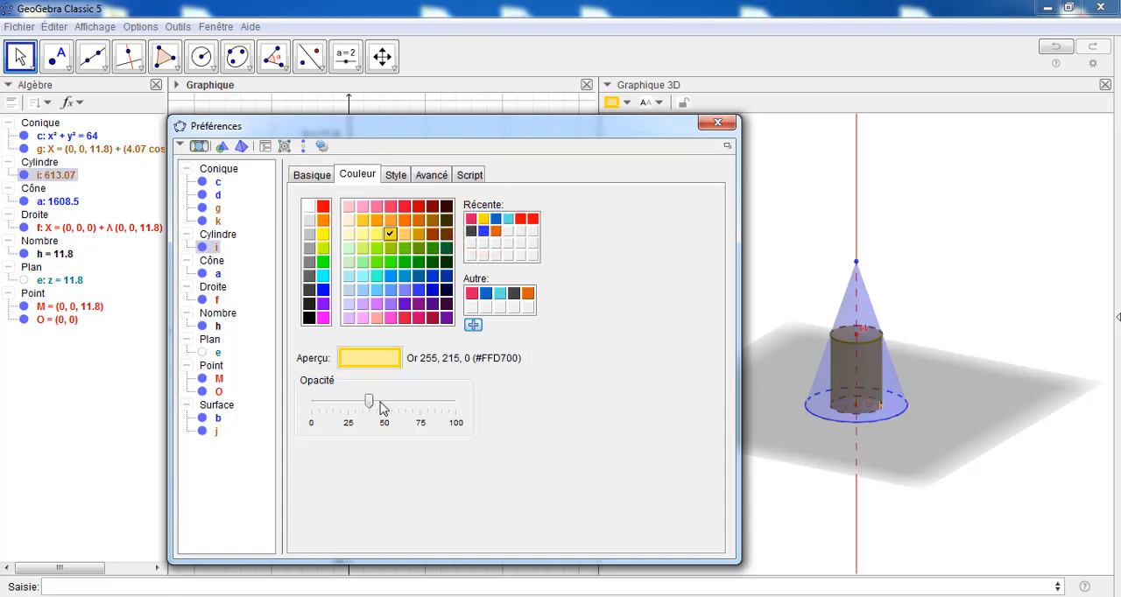
left_click(713, 125)
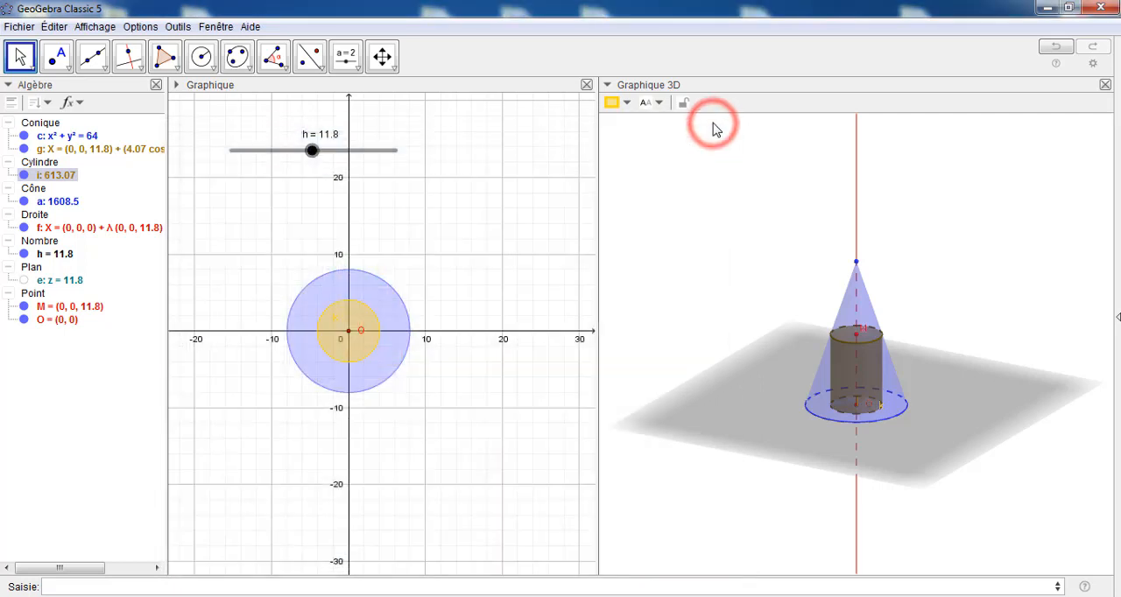
left_click(680, 460)
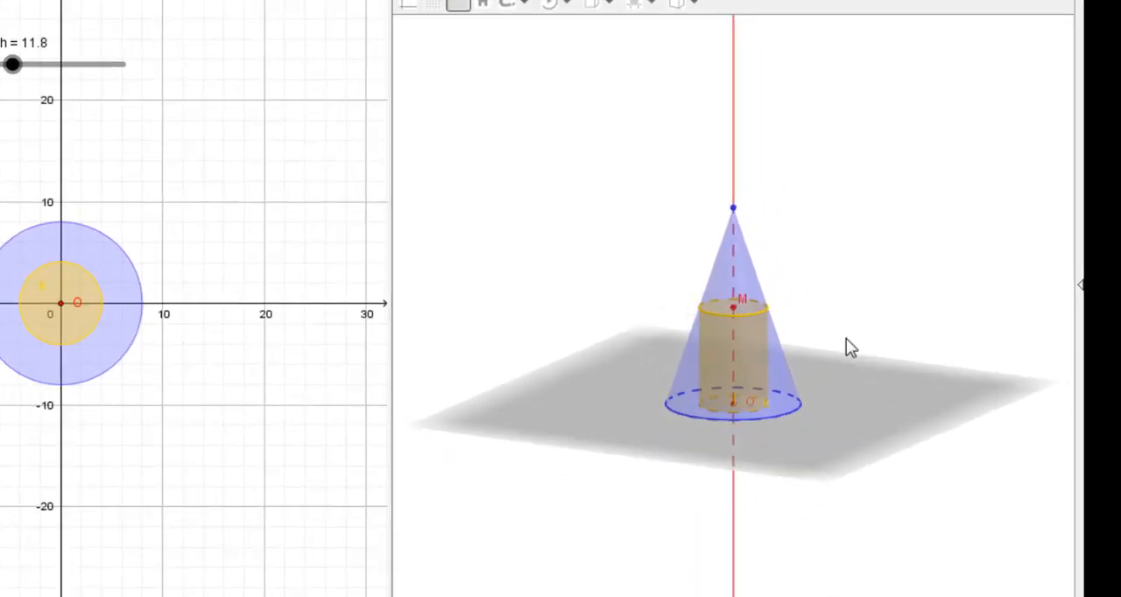
Hide the grey base plane in the 3D view and enlarge the cone with its inscribed cylinder
mouse_move(846, 338)
left_mouse_down()
mouse_move(859, 340)
mouse_move(846, 345)
left_mouse_up()
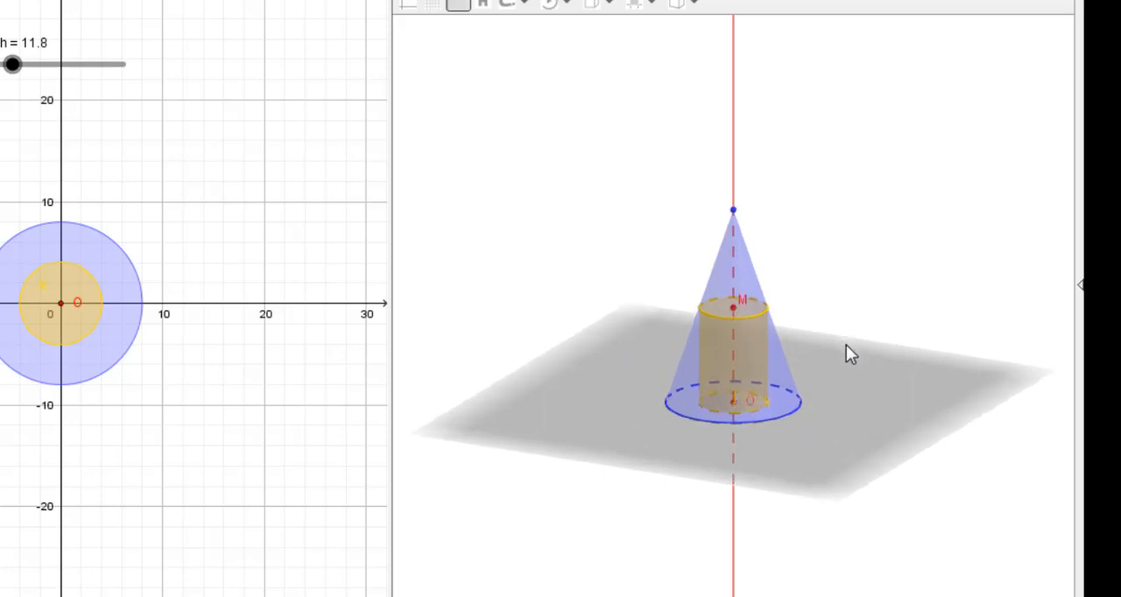
left_click(458, 2)
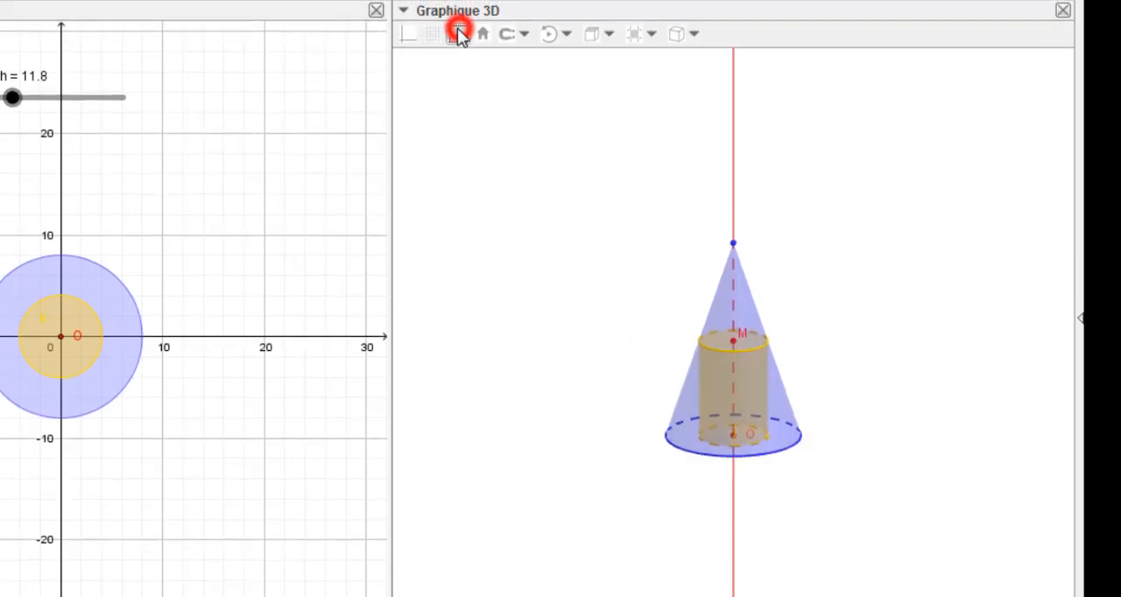
left_click_drag(842, 312, 757, 335)
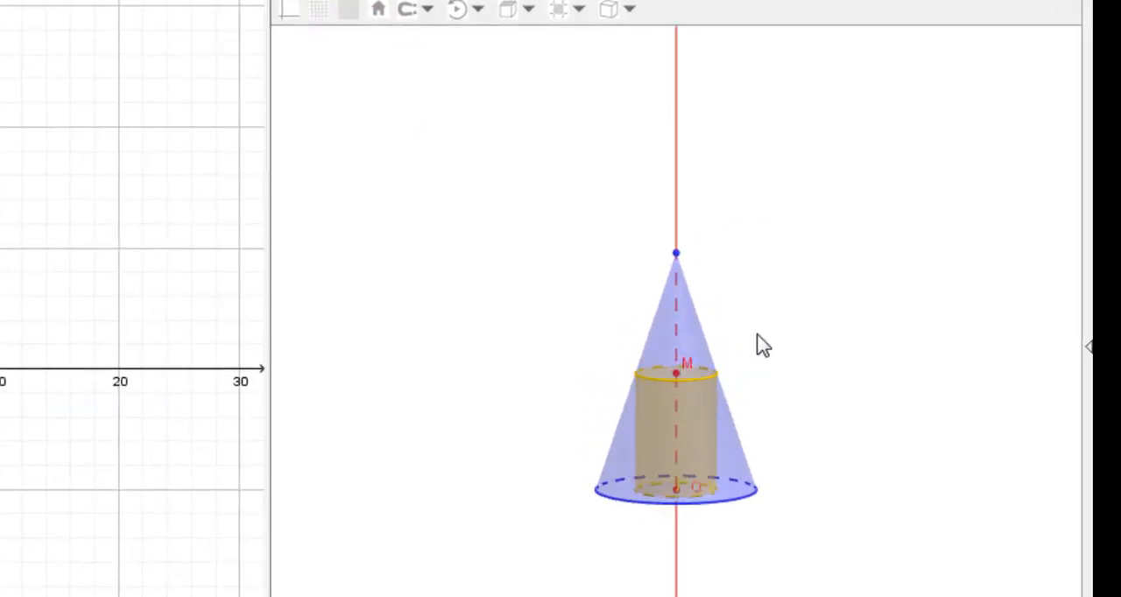
scroll(758, 334, "down", 2)
scroll(757, 335, "up", 4)
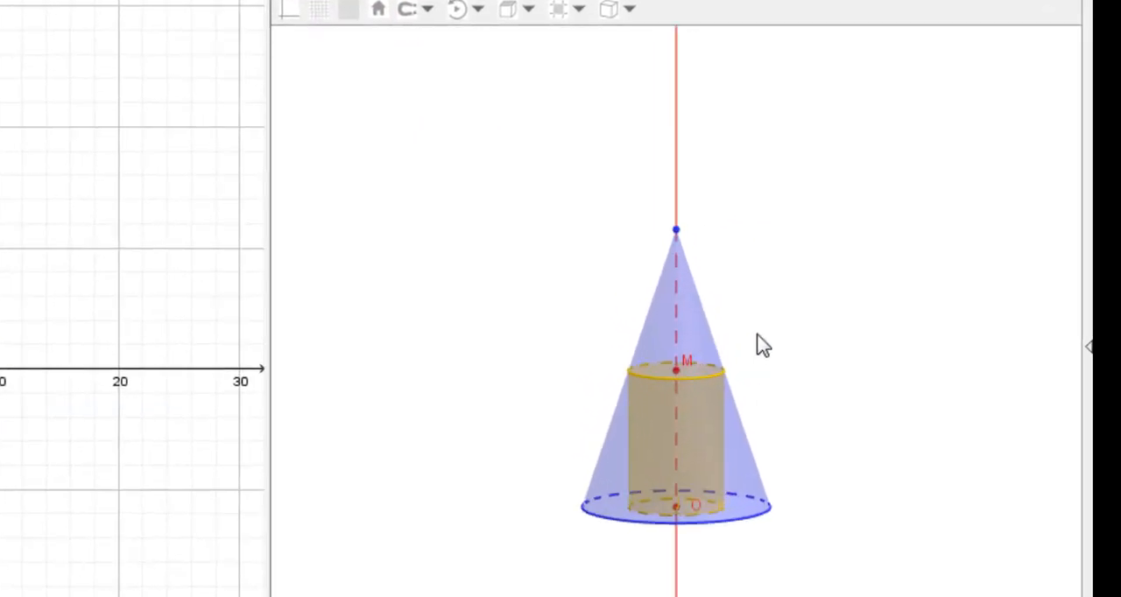
scroll(761, 344, "up", 4)
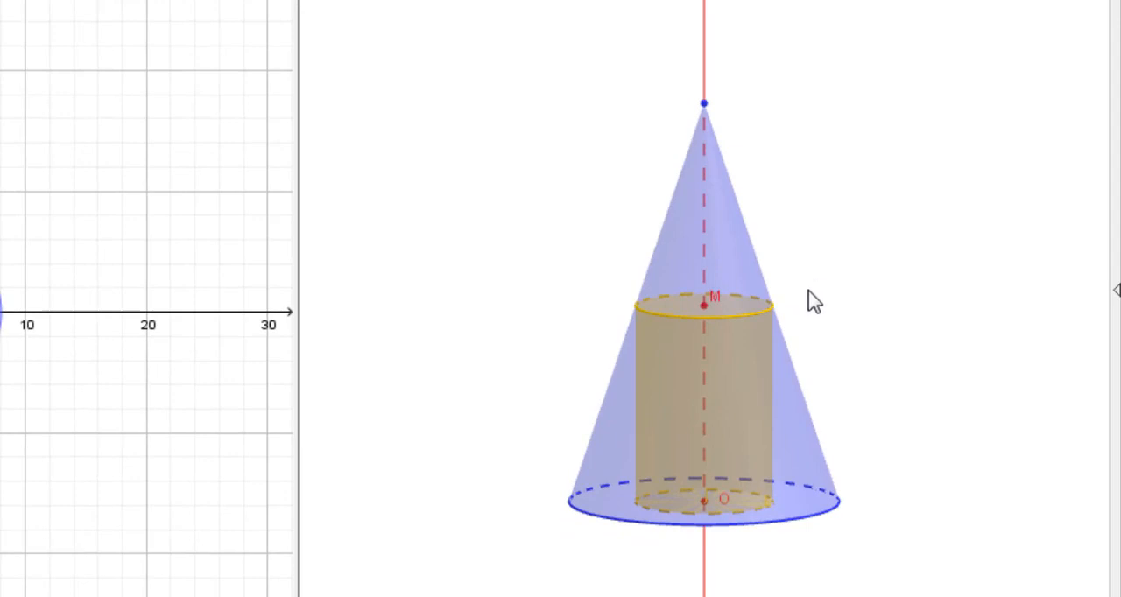
left_click_drag(813, 300, 834, 283)
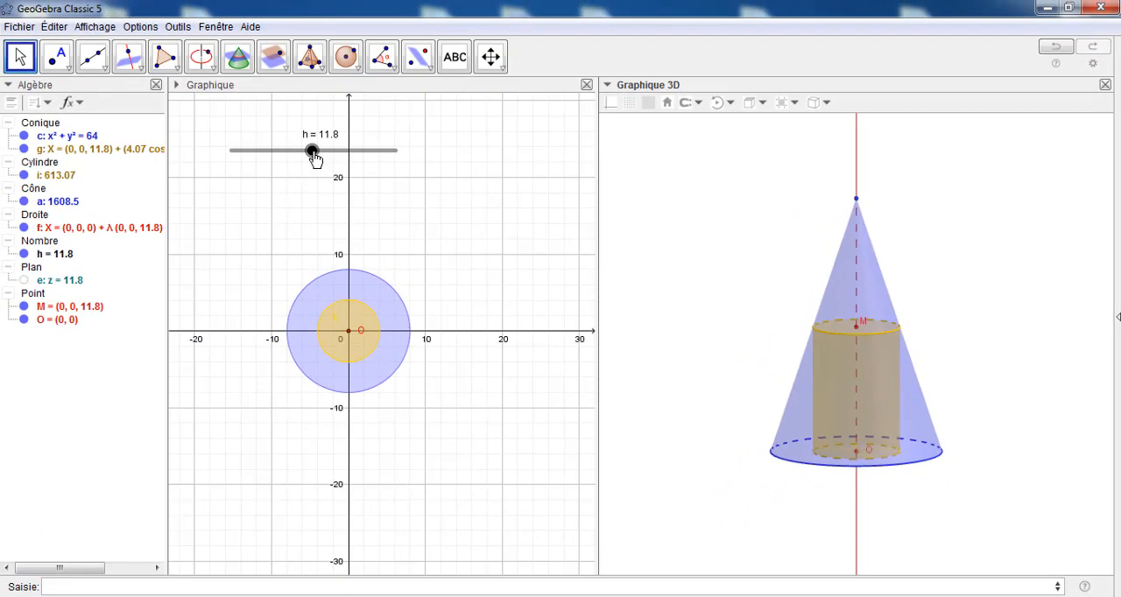
Set slider h to 9 and place a point on the cylinder's top circle where it meets the cone's outline
mouse_move(313, 154)
left_mouse_down()
mouse_move(390, 165)
mouse_move(274, 163)
mouse_move(295, 161)
left_mouse_up()
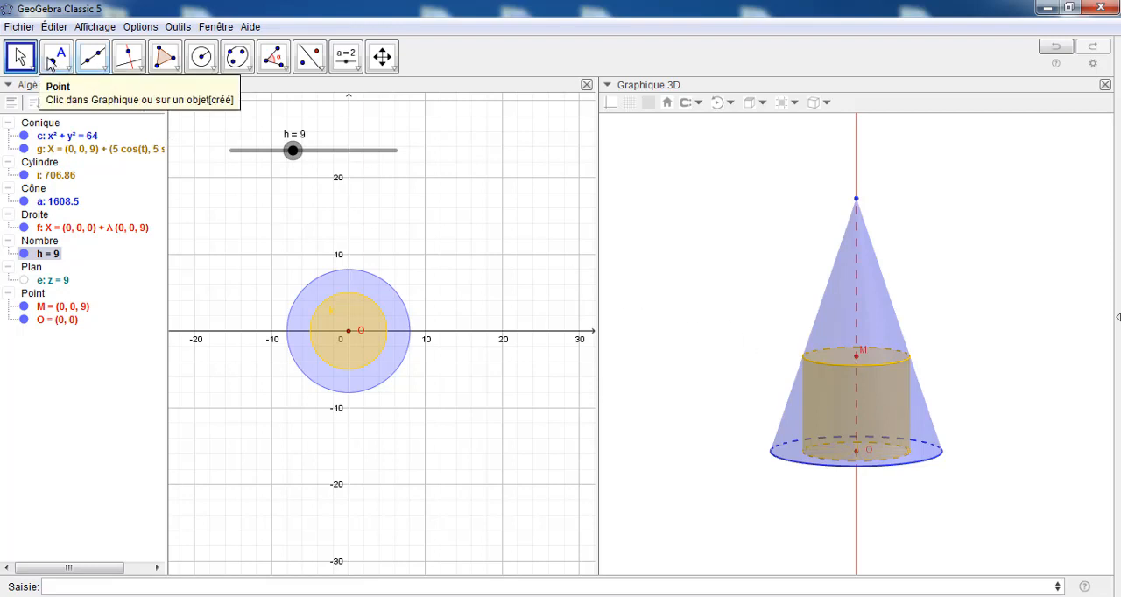
left_click(56, 57)
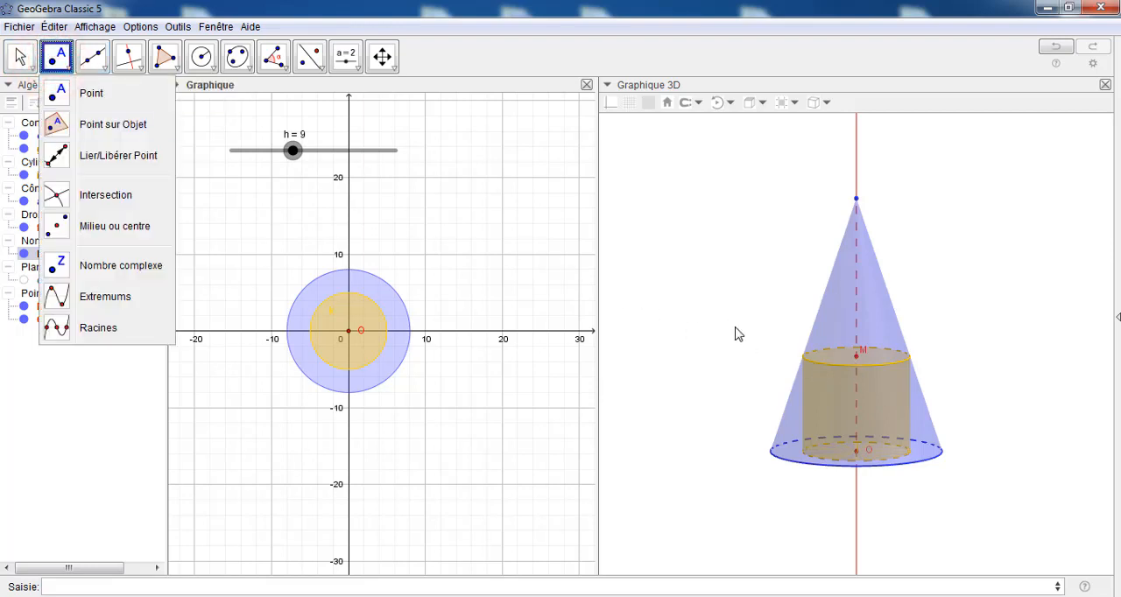
left_click(61, 92)
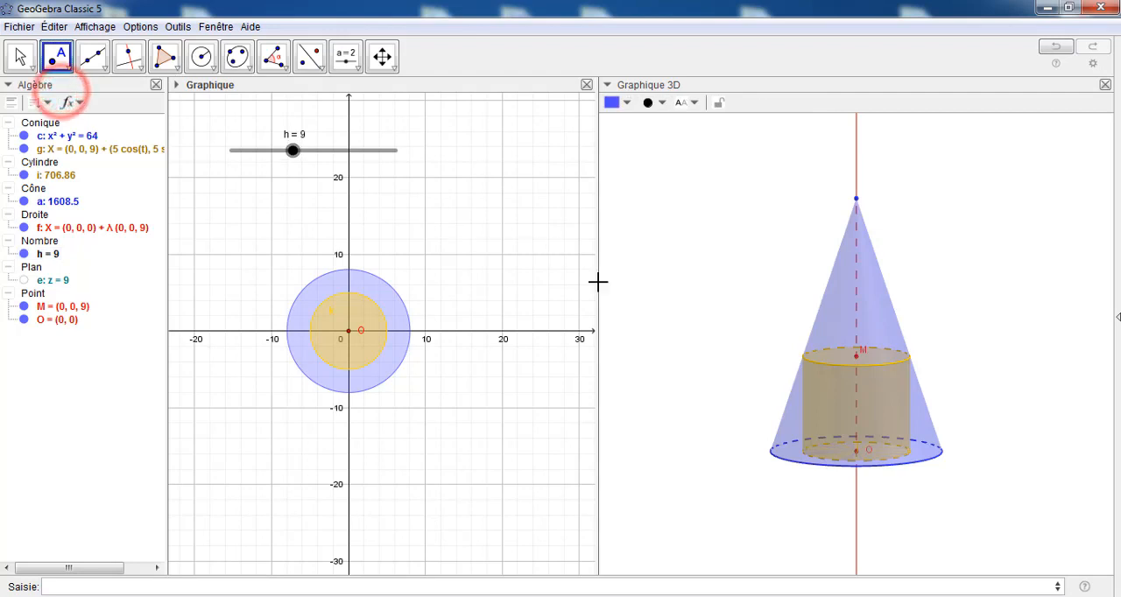
left_click(806, 358)
Style point A in red with point size 2, and move its label outside the cone
right_click(806, 358)
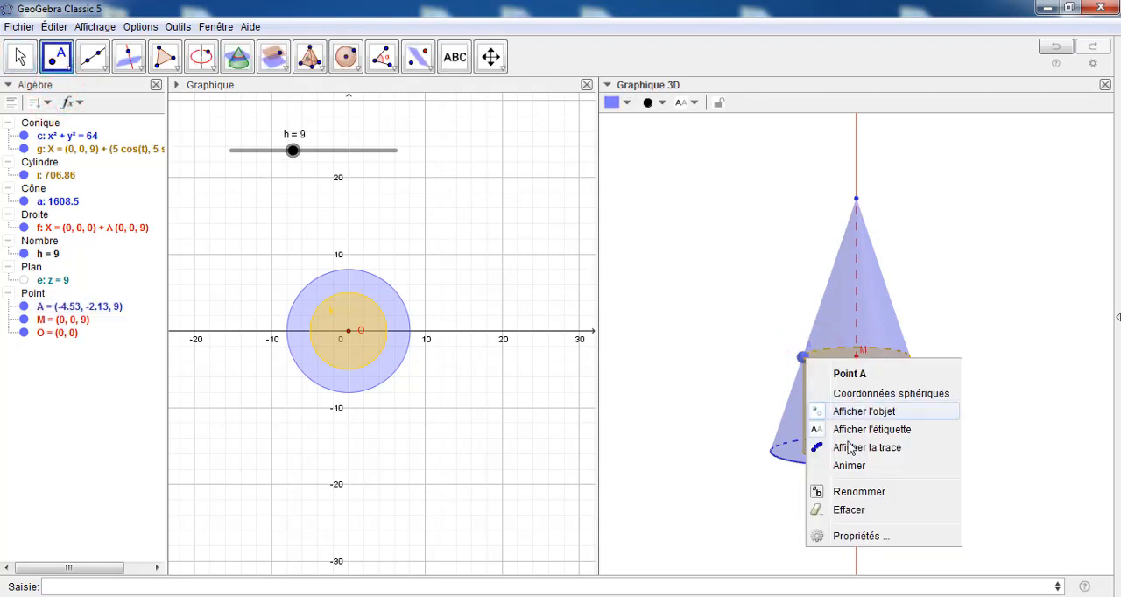
left_click(854, 536)
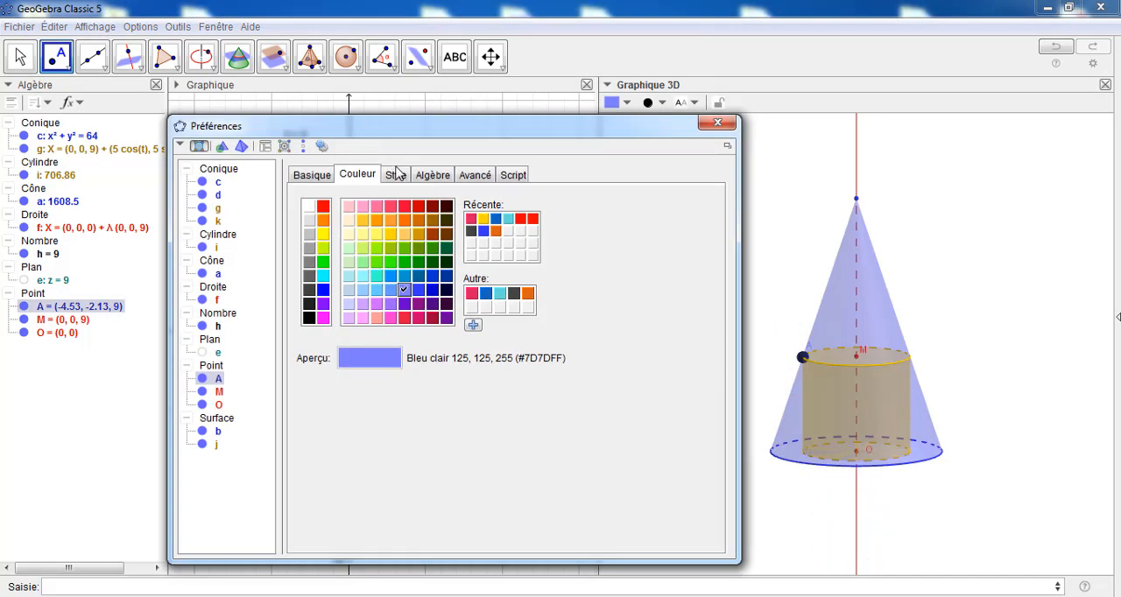
left_click(322, 209)
left_click(394, 175)
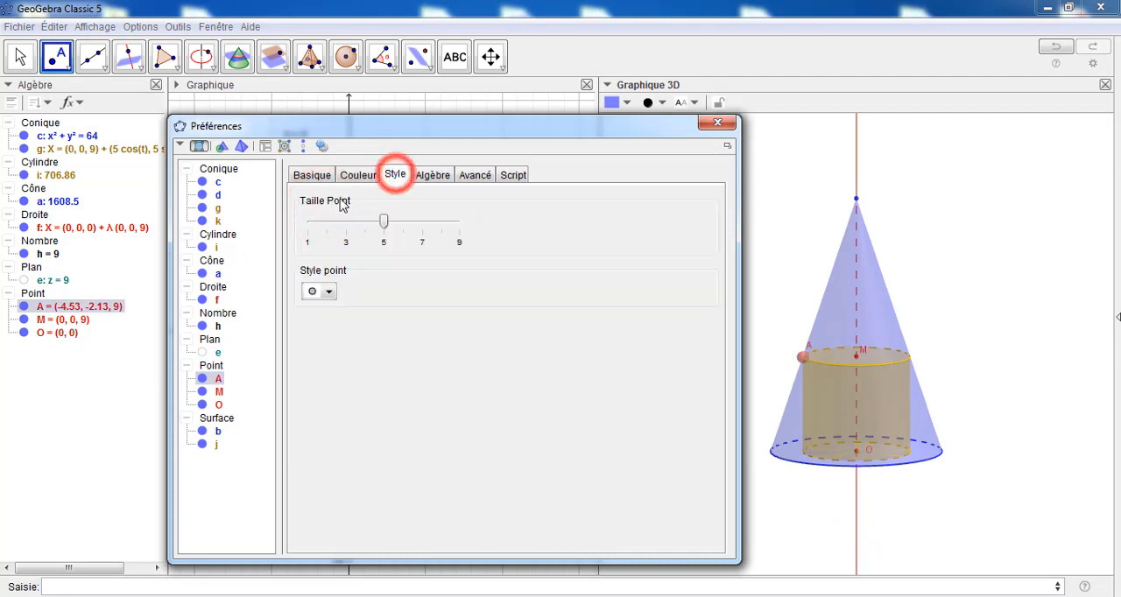
left_click_drag(385, 223, 327, 224)
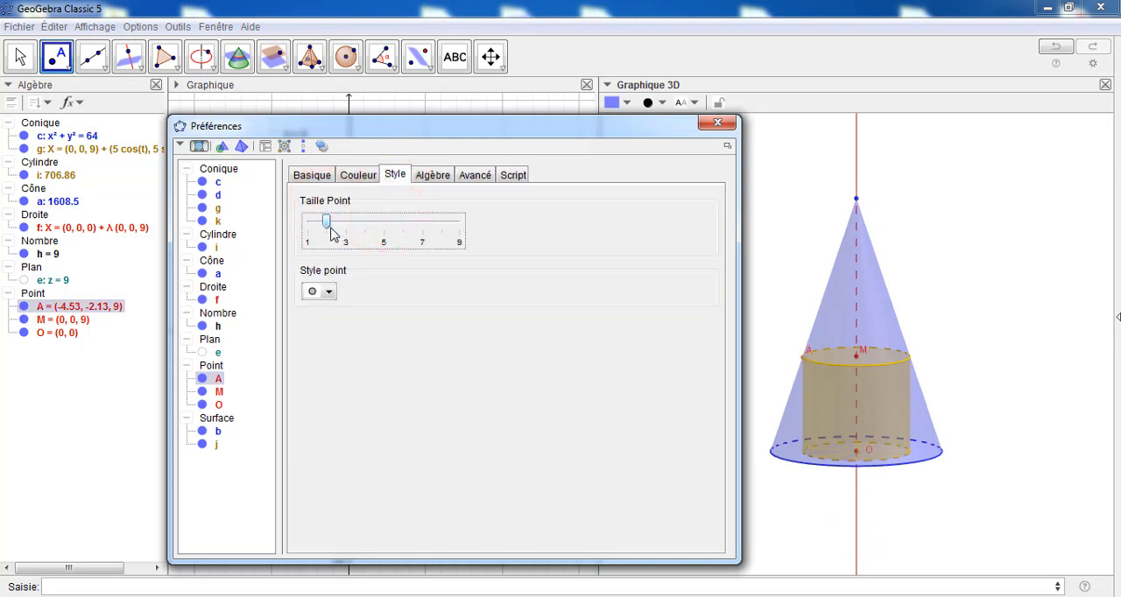
left_click(715, 124)
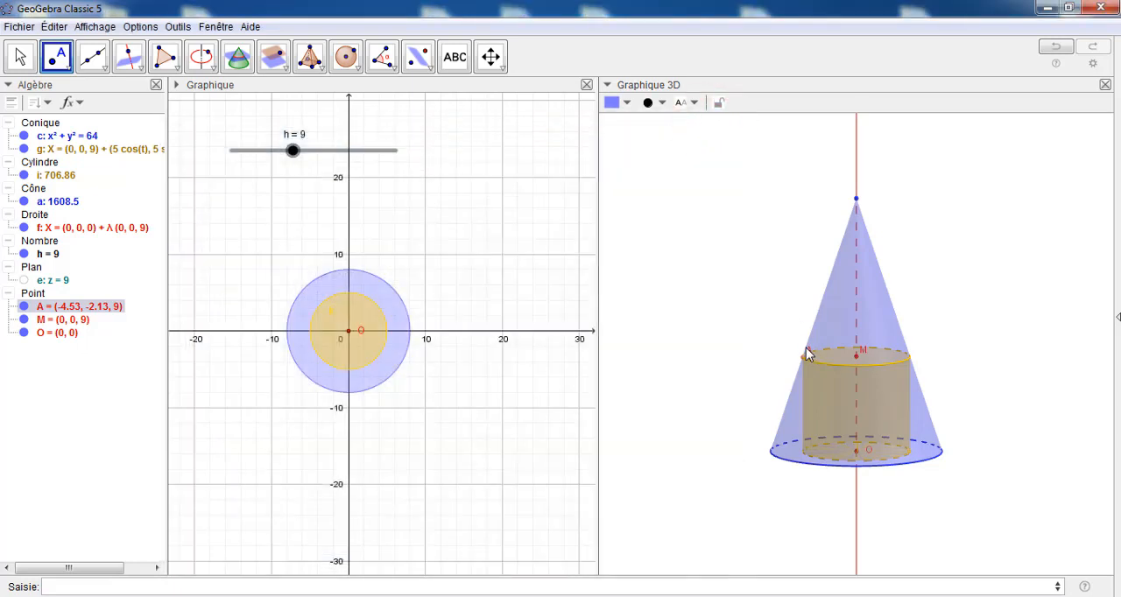
key("Escape")
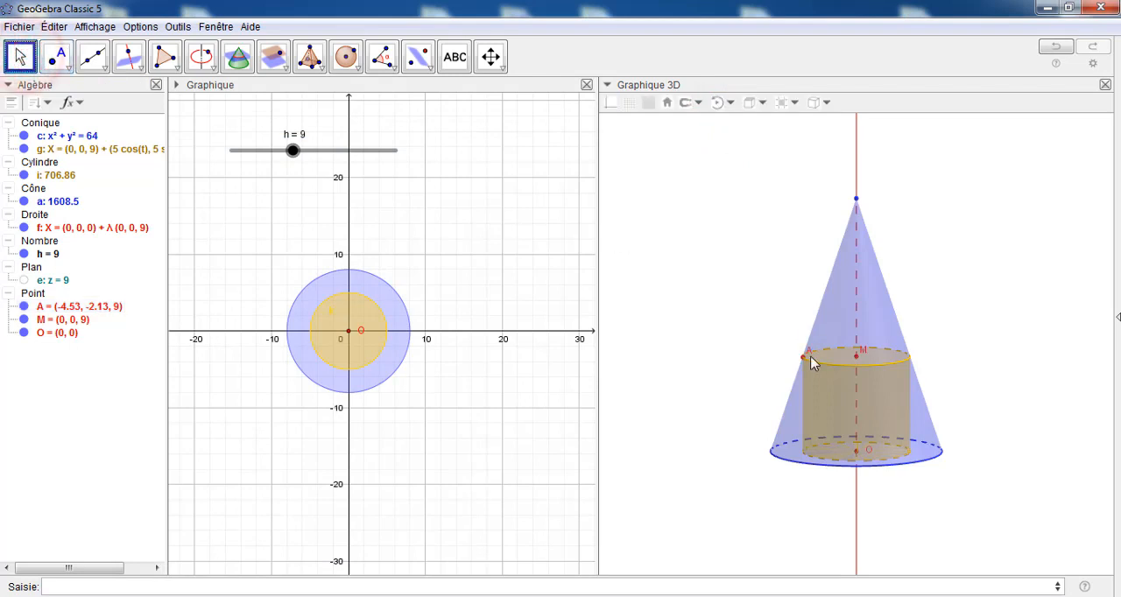
left_click(804, 353)
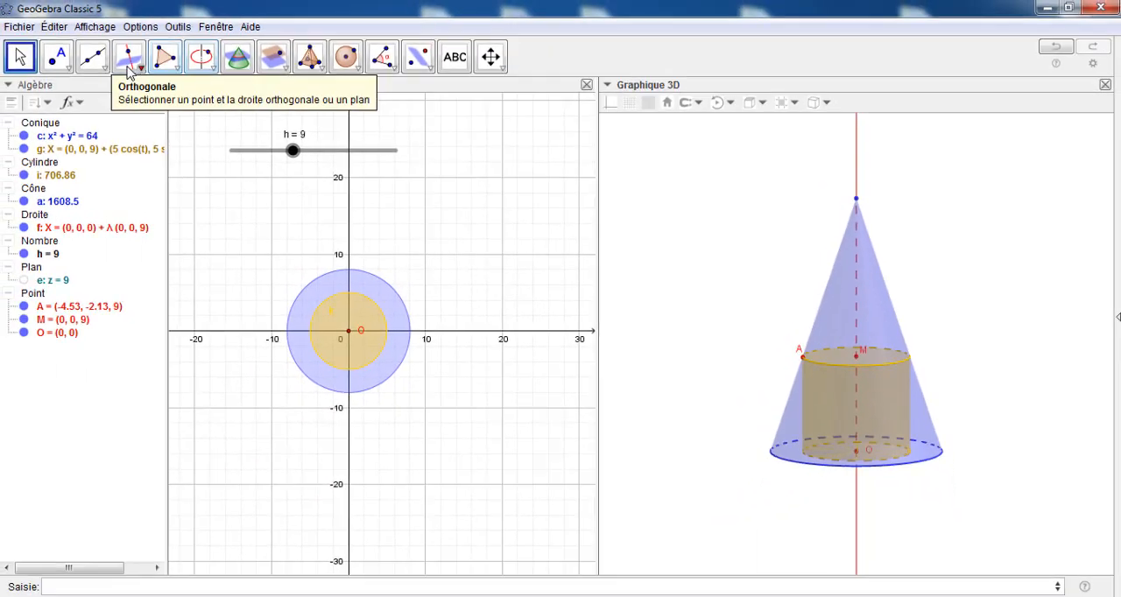
Draw a segment from point A to point M as the radius of the top circle
left_click(93, 57)
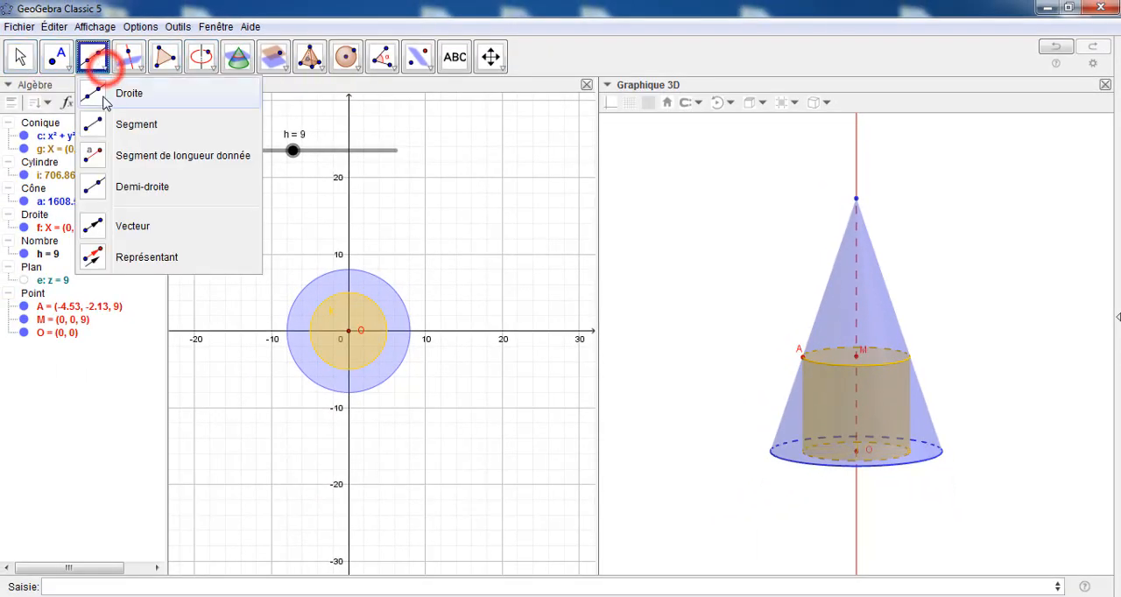
left_click(101, 124)
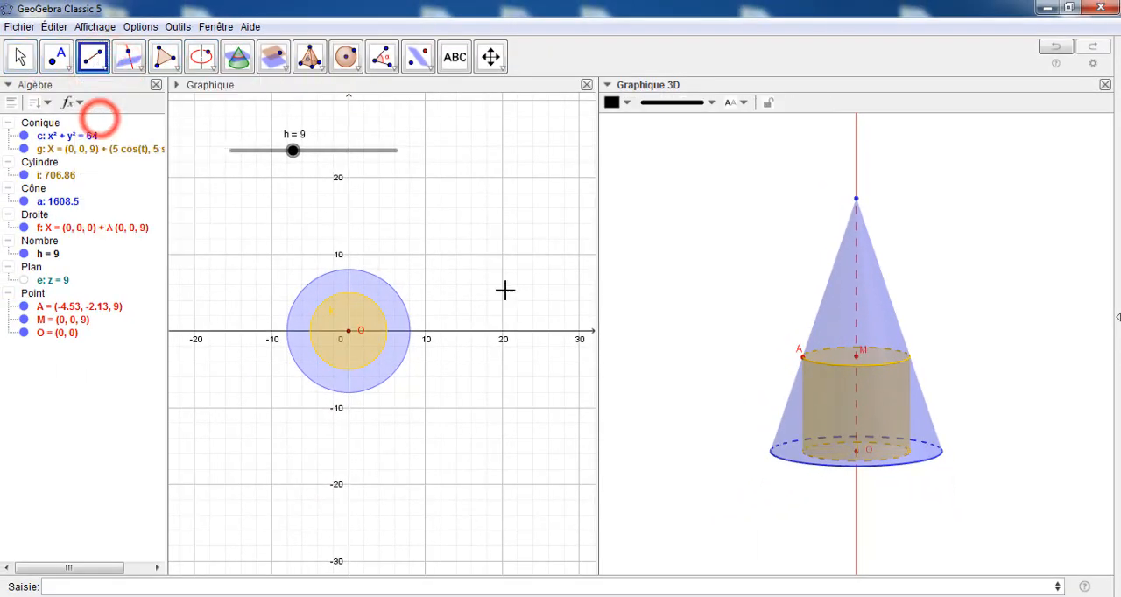
left_click(803, 358)
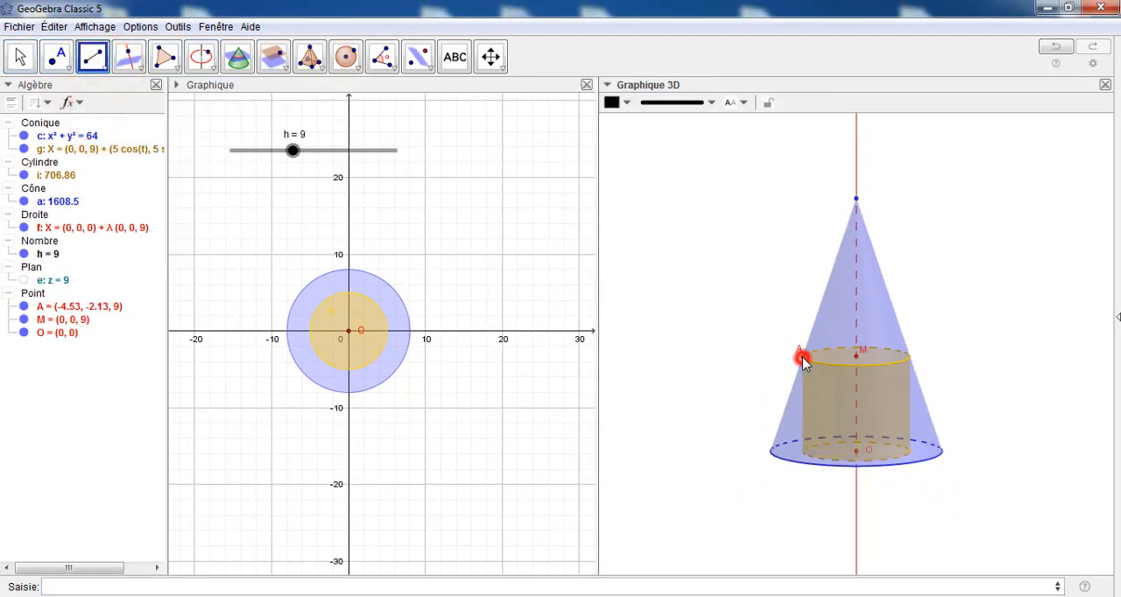
left_click(856, 357)
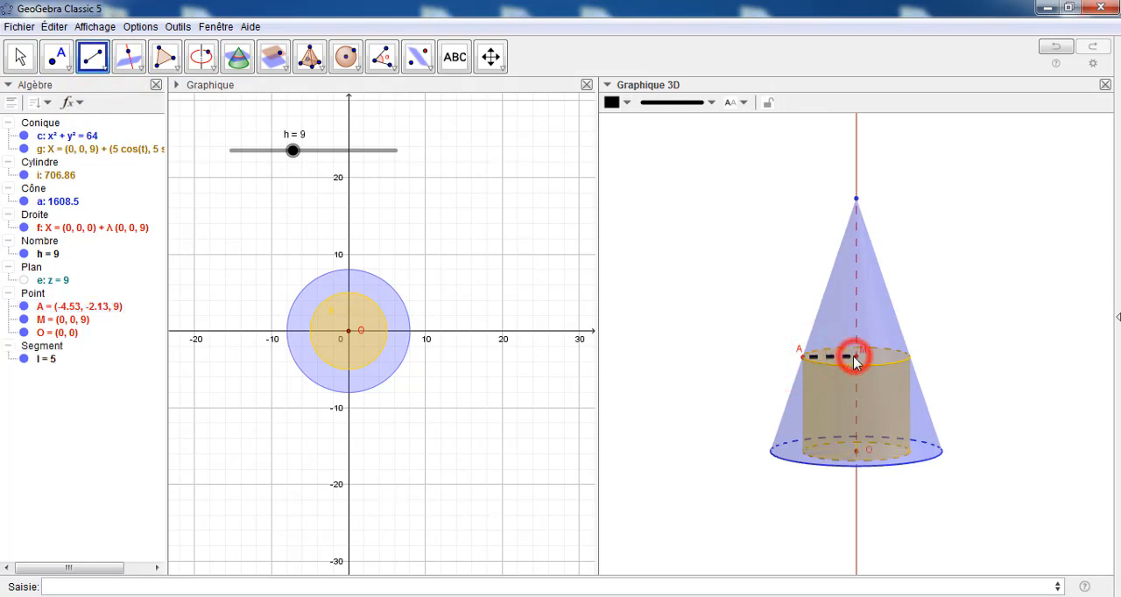
Style segment AM with line thickness 1 and red (#FF0000), and close its properties
right_click(42, 363)
left_click(82, 502)
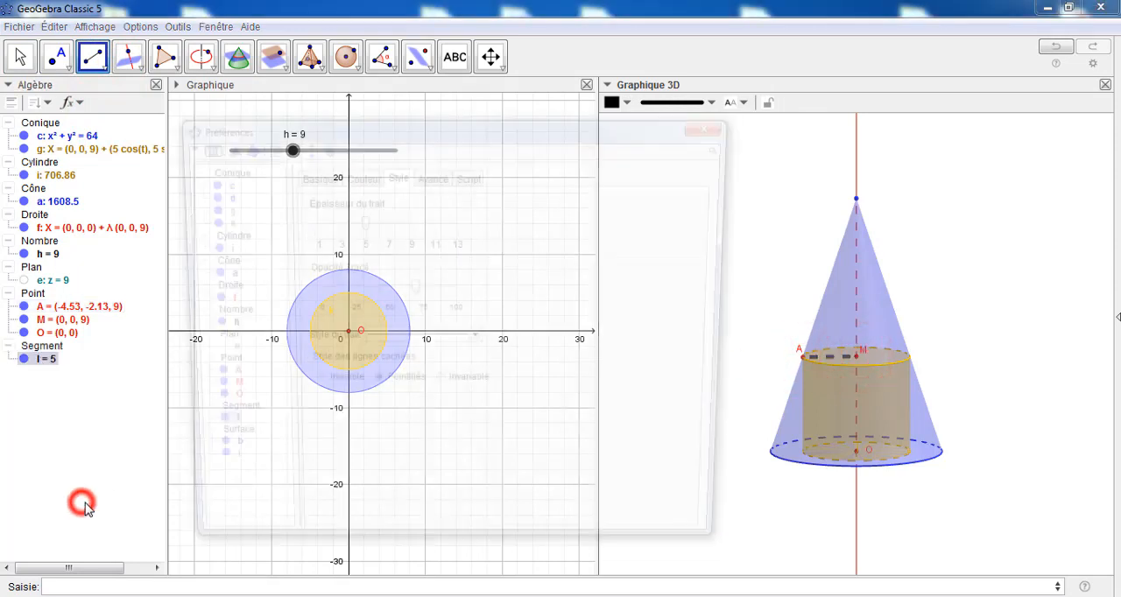
left_click_drag(359, 220, 309, 232)
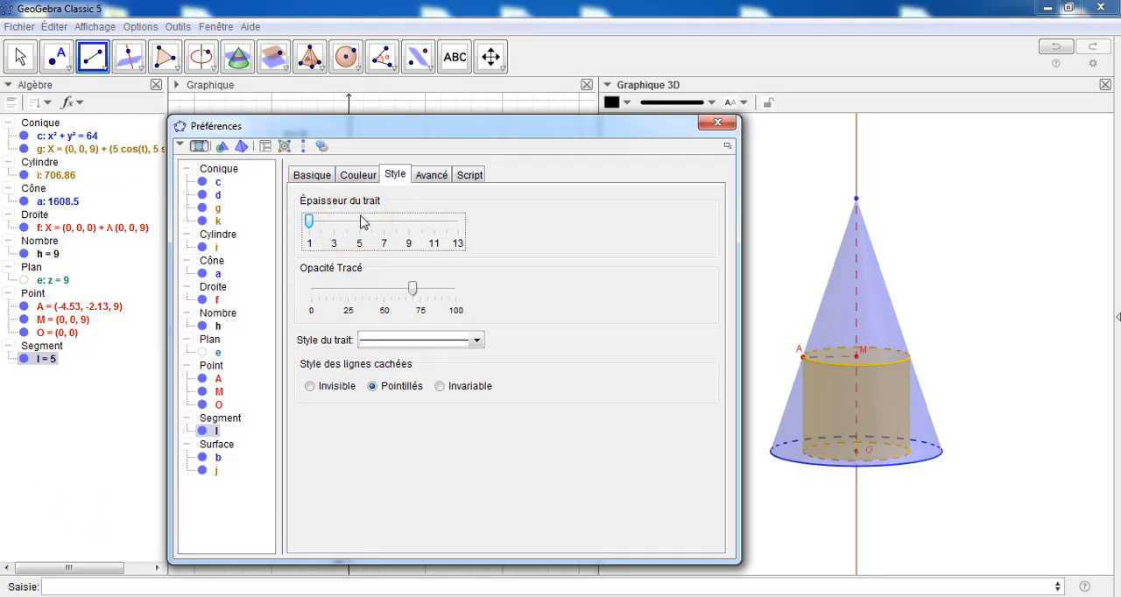
left_click(352, 175)
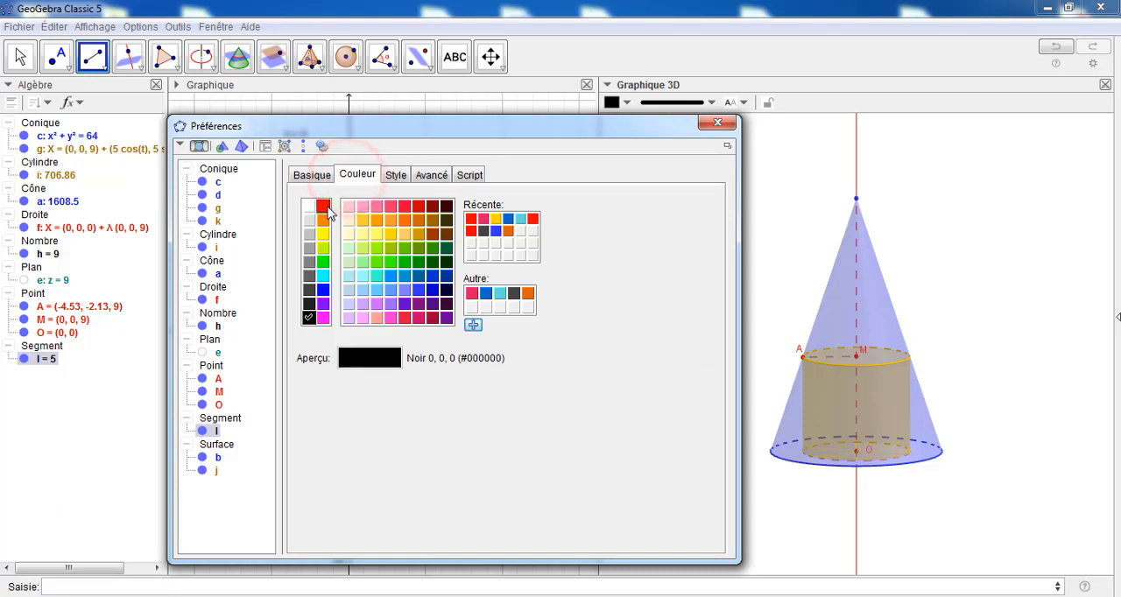
left_click(323, 207)
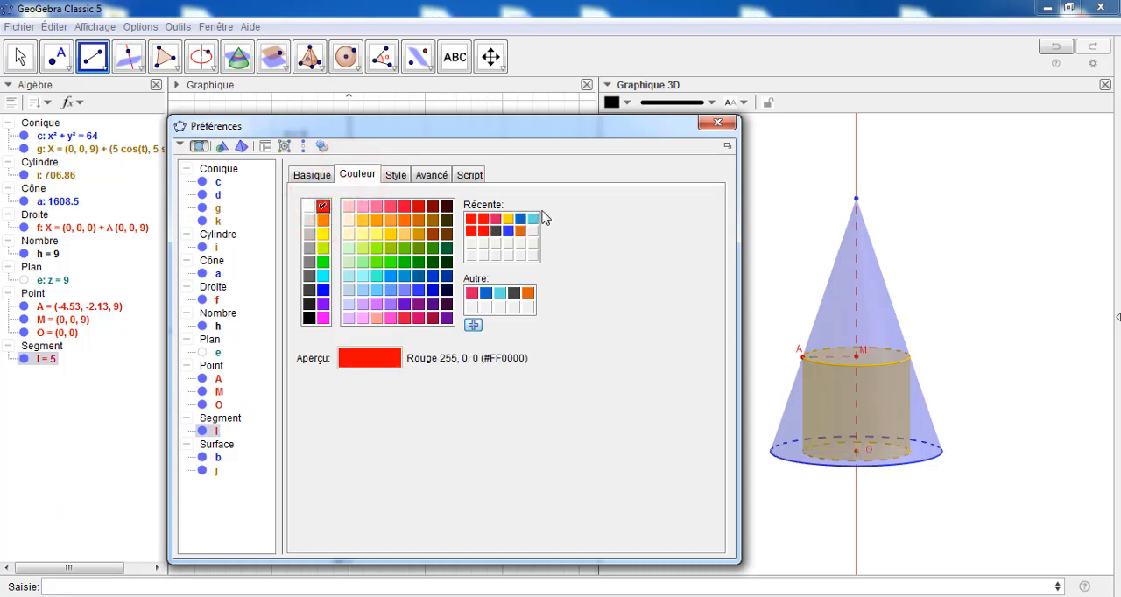
left_click(713, 124)
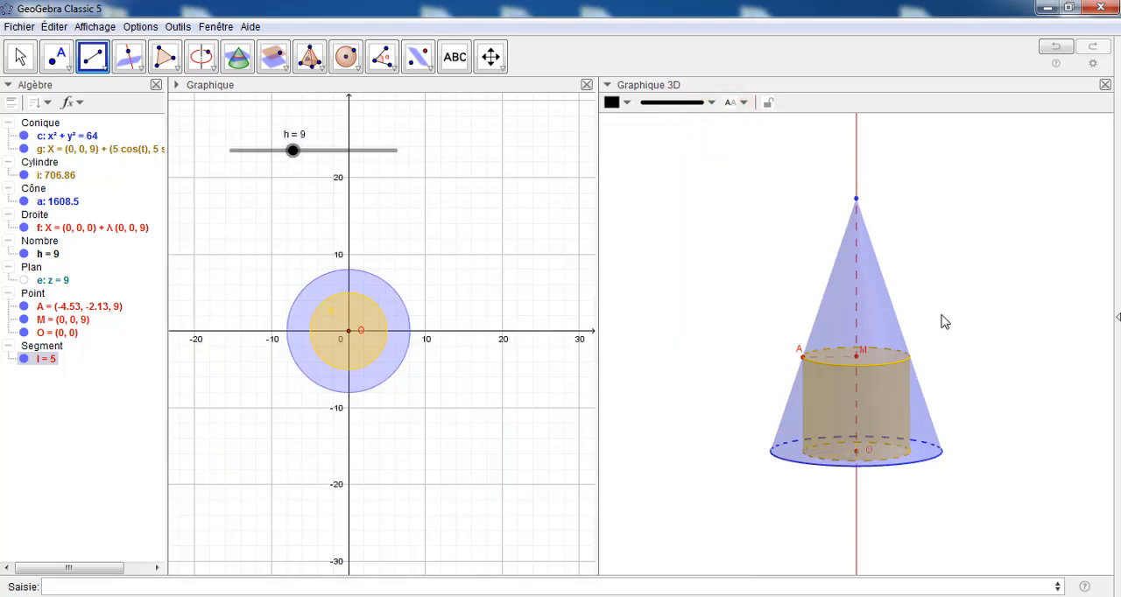
Set slider h to 8.2 to change the inscribed cylinder's height
mouse_move(942, 315)
left_mouse_down()
mouse_move(935, 297)
mouse_move(934, 325)
mouse_move(948, 322)
left_mouse_up()
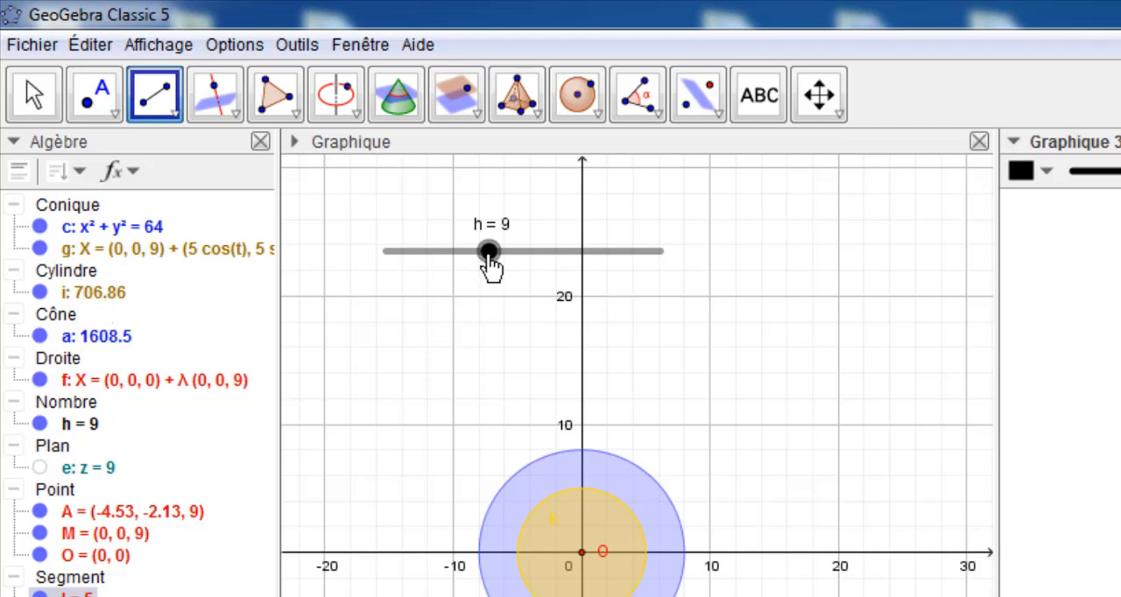
left_click(489, 252)
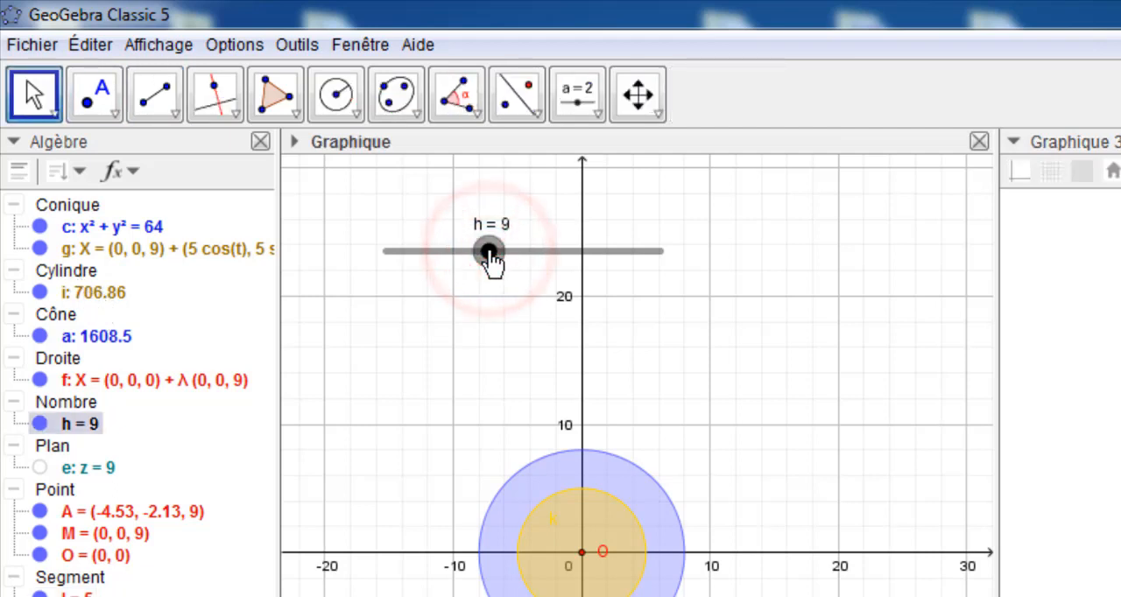
left_click_drag(489, 252, 480, 254)
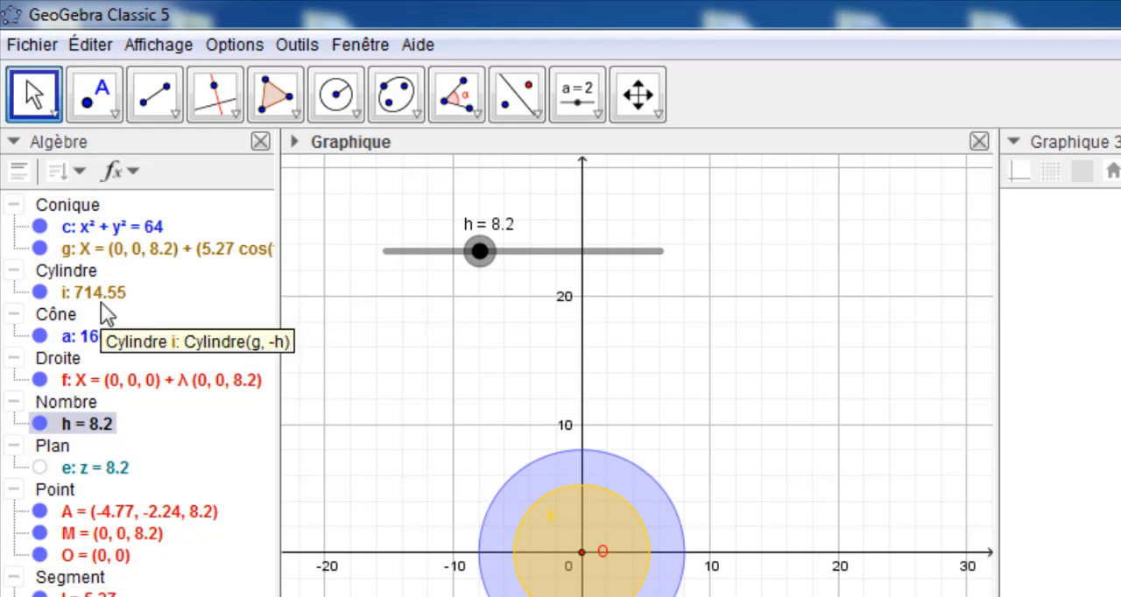
Fine-tune slider h between 7.6 and 8.2 to compare cylinder volumes, and leave it at 8
left_click_drag(480, 253, 473, 256)
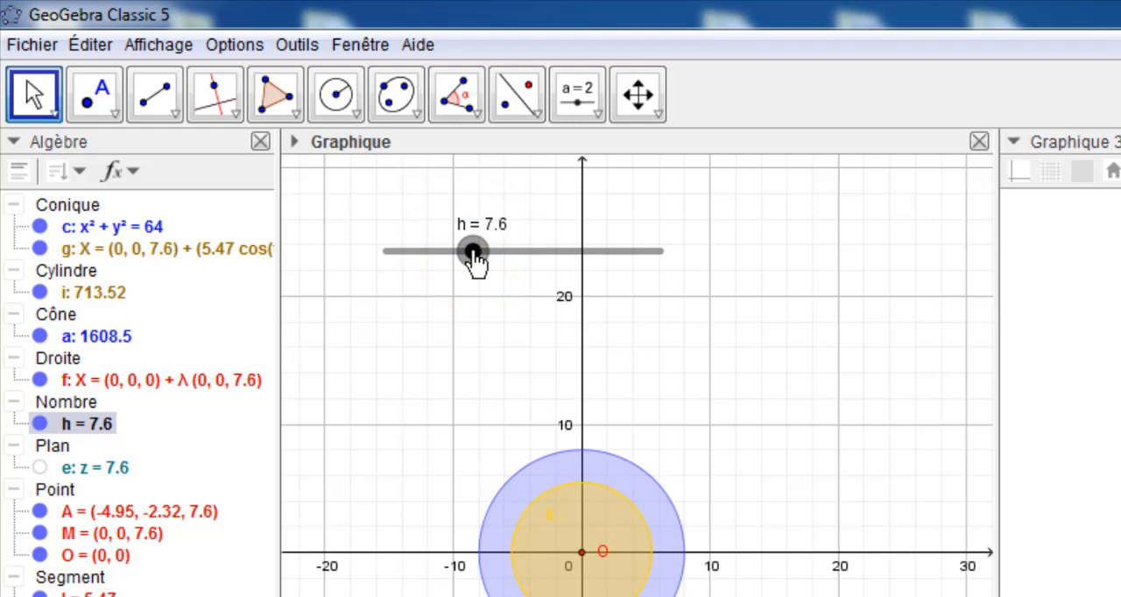
left_click_drag(473, 254, 480, 262)
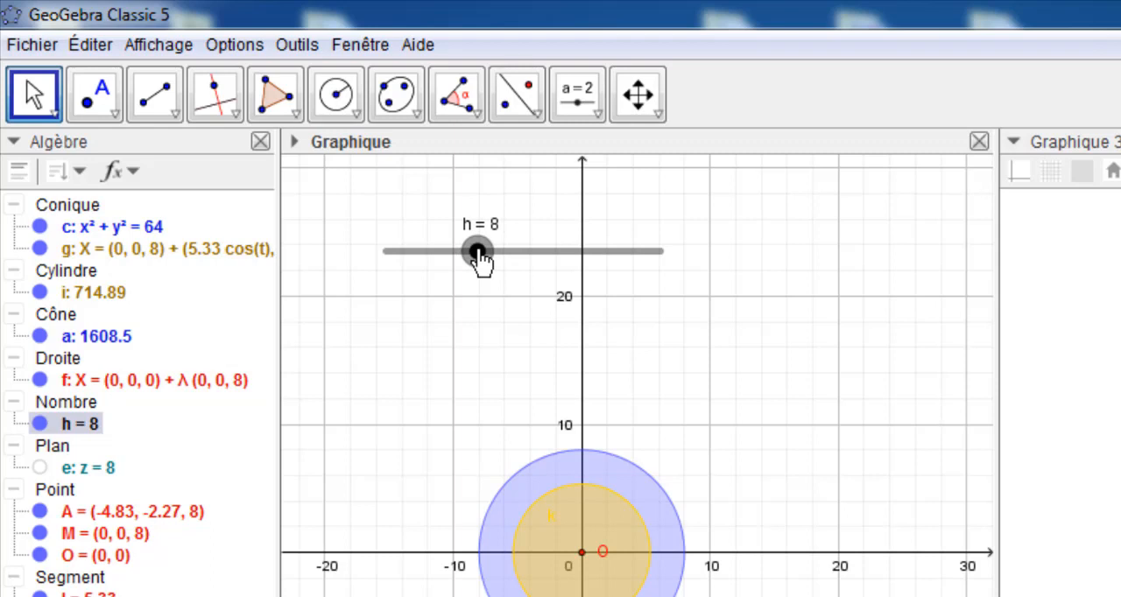
left_click_drag(479, 260, 481, 261)
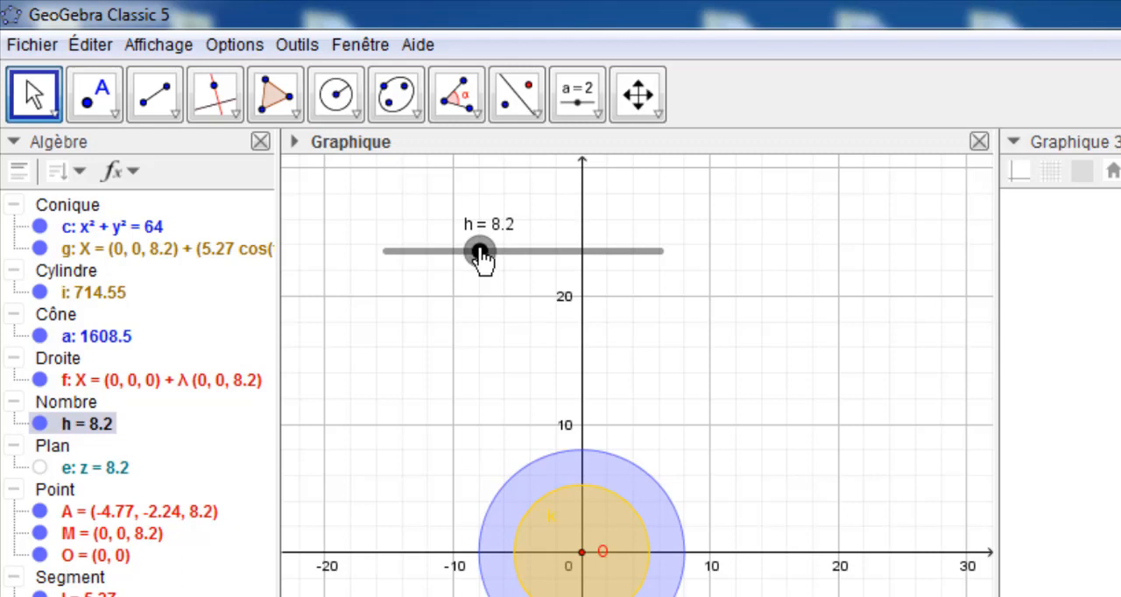
left_click_drag(481, 260, 479, 260)
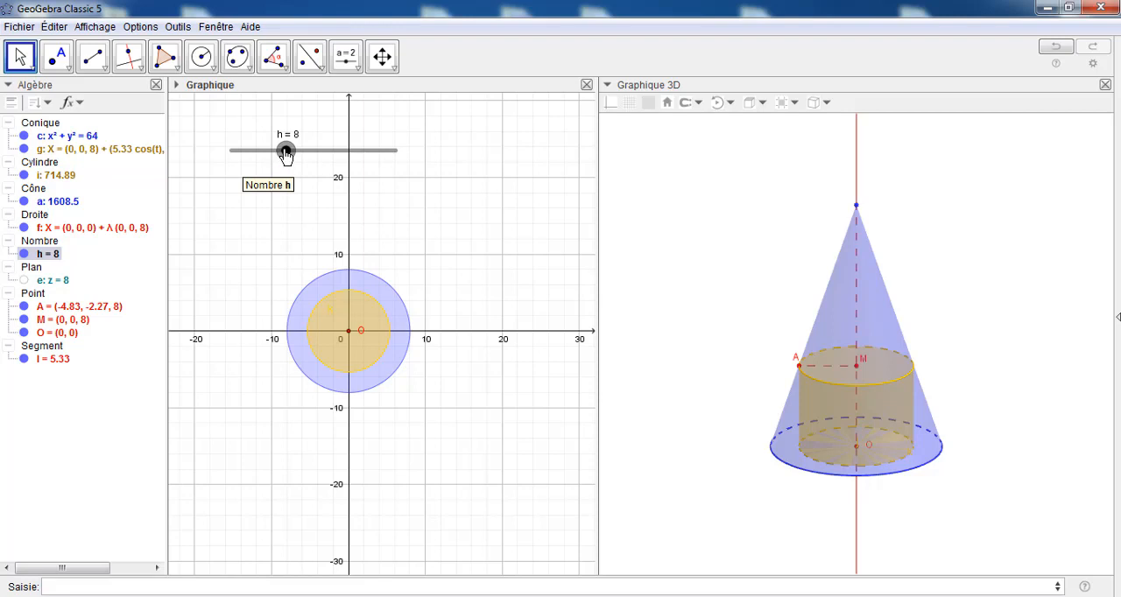
Sweep slider h to its extremes 0 and 24 to examine the cylinder's volume, and return it to 8
left_click_drag(286, 152, 229, 152)
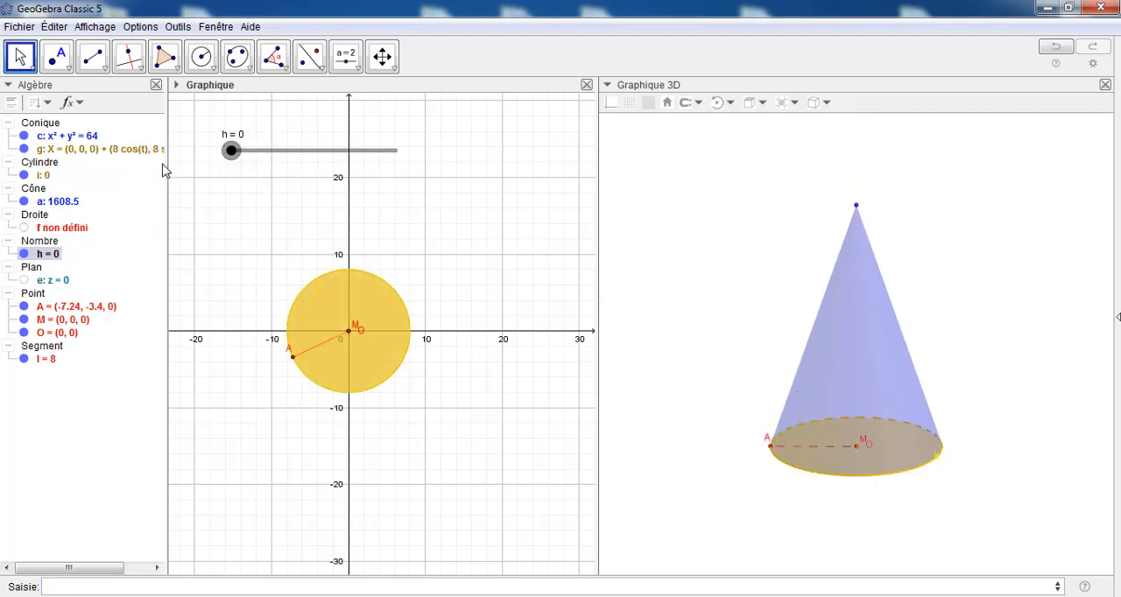
left_click_drag(236, 162, 398, 164)
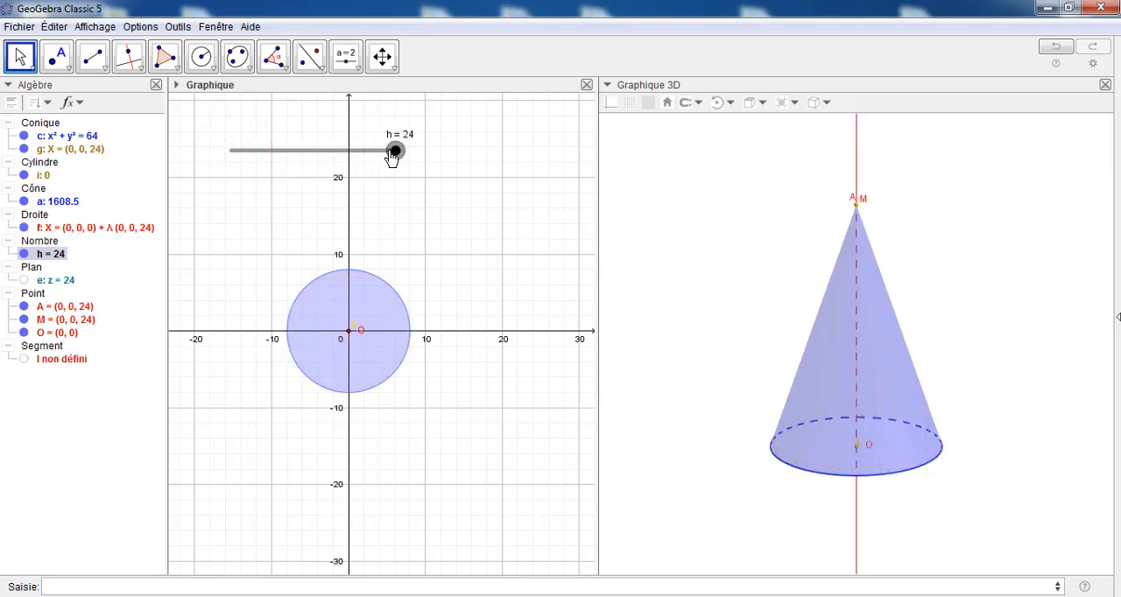
left_click_drag(393, 152, 288, 155)
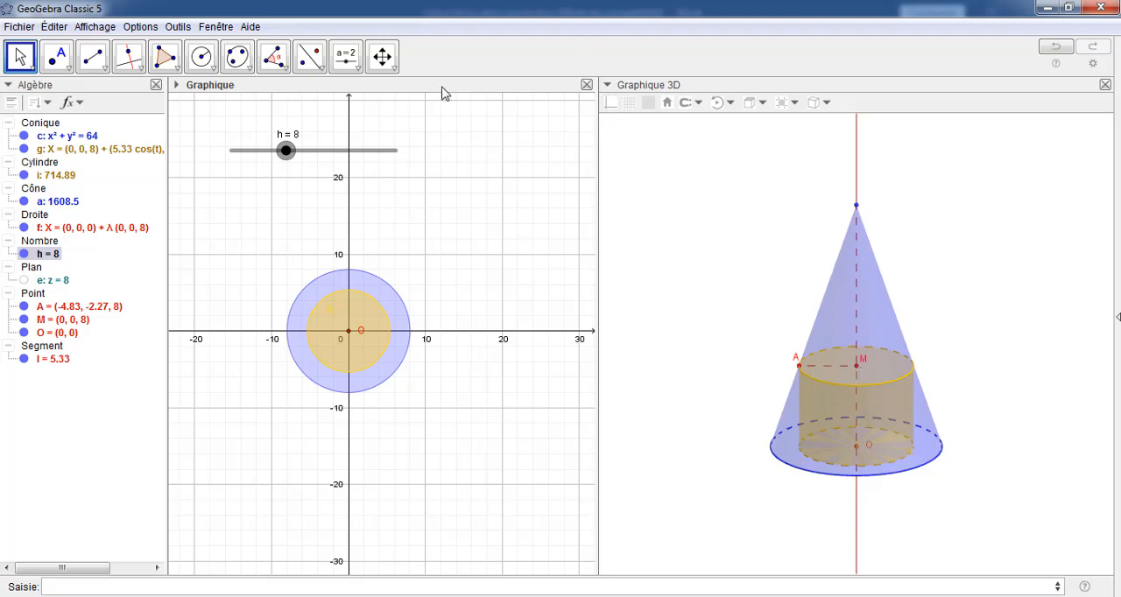
Start a text in the 3D view reading "Volume=" and enable LaTeX formula formatting for it
left_click(655, 173)
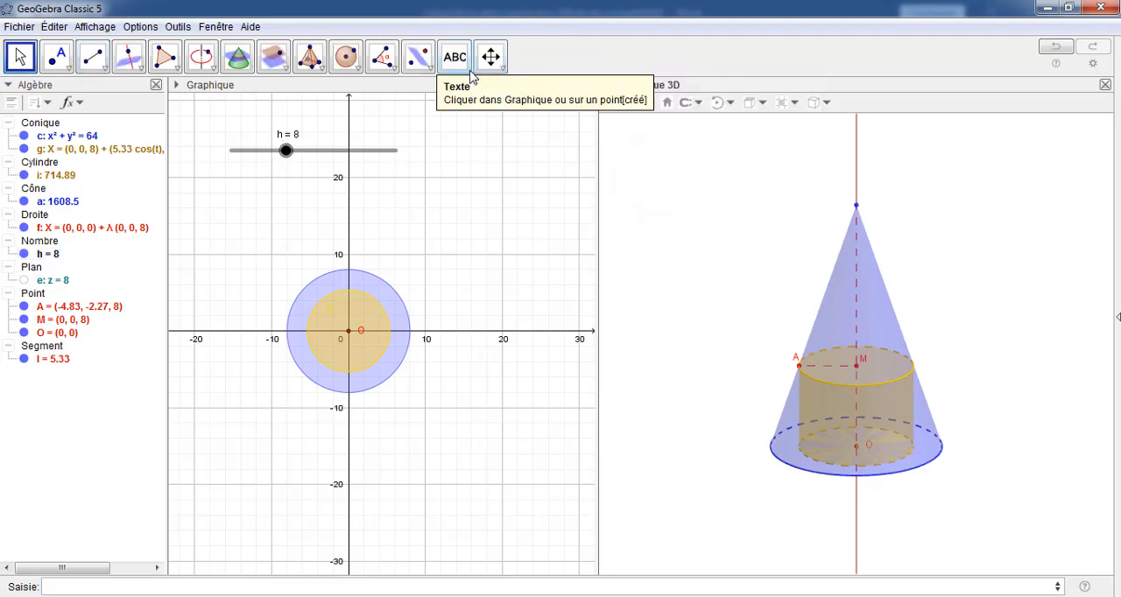
left_click(470, 71)
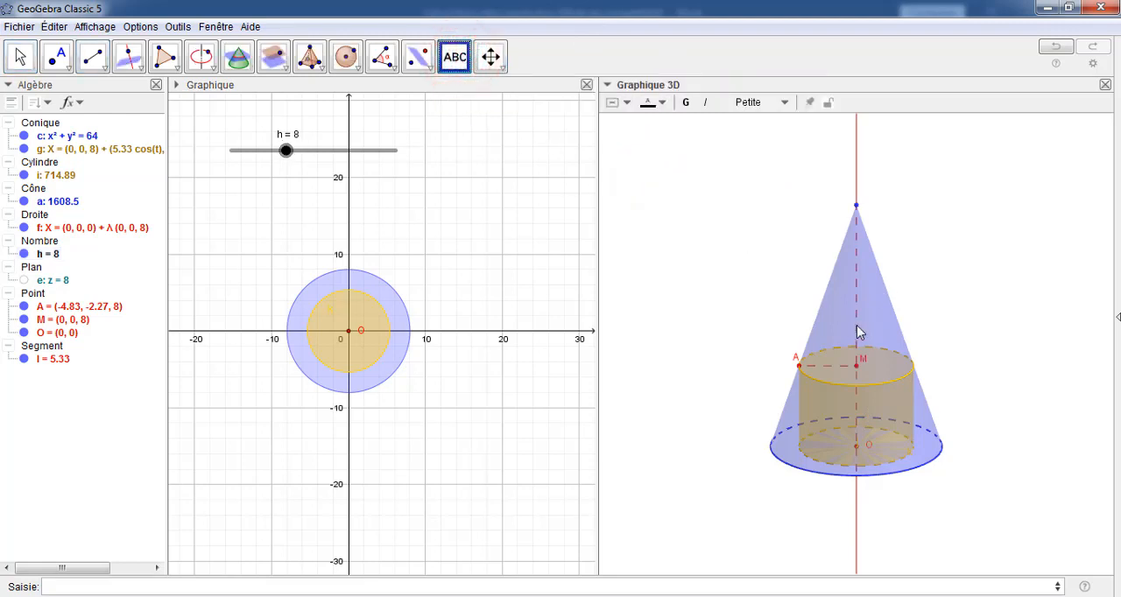
left_click(751, 253)
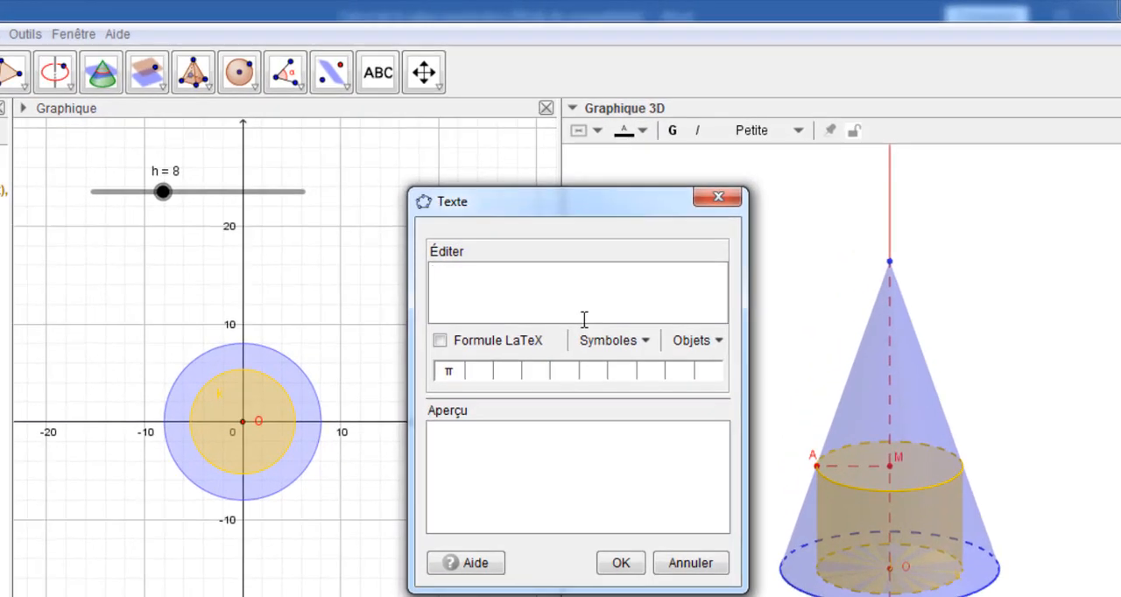
type("V")
type("olume=")
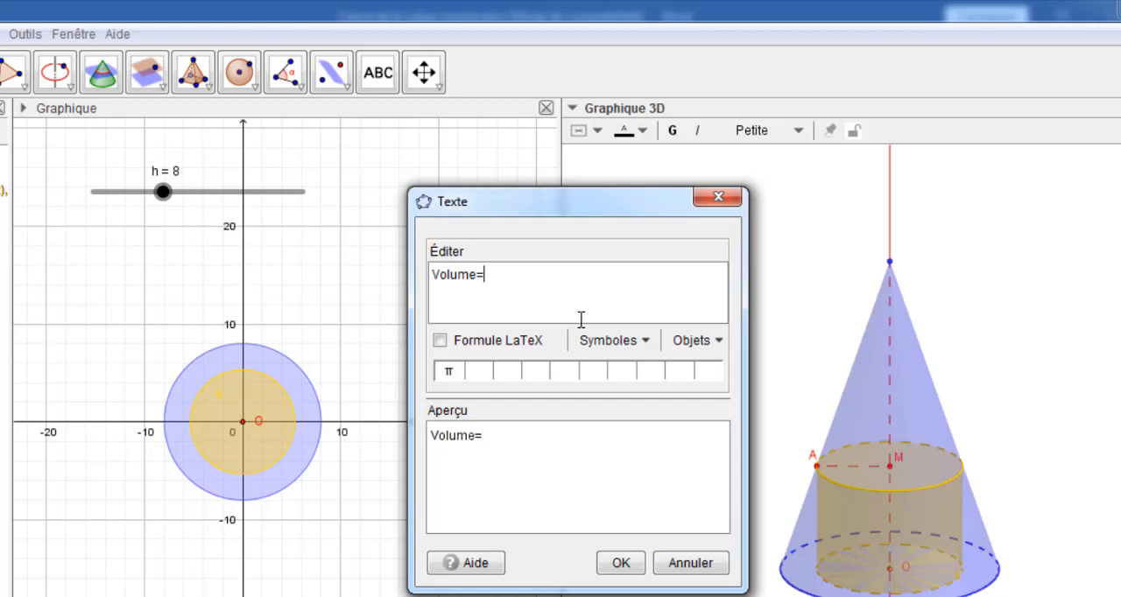
left_click(499, 343)
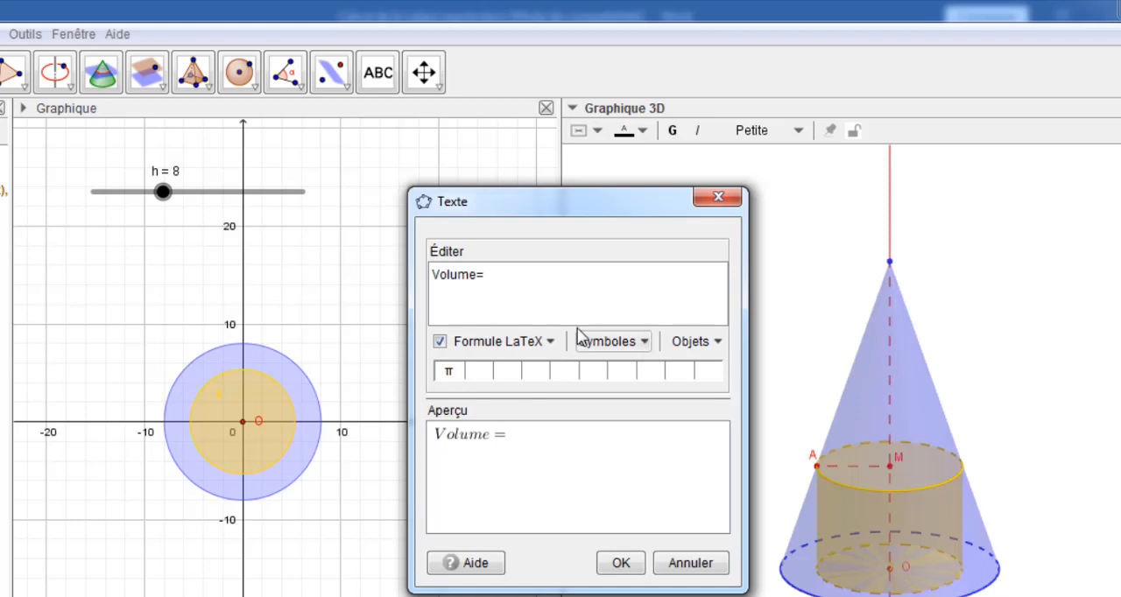
Insert cylinder object i after the equals sign so the text shows its volume dynamically
left_click(716, 343)
left_click(767, 497)
left_click(771, 497)
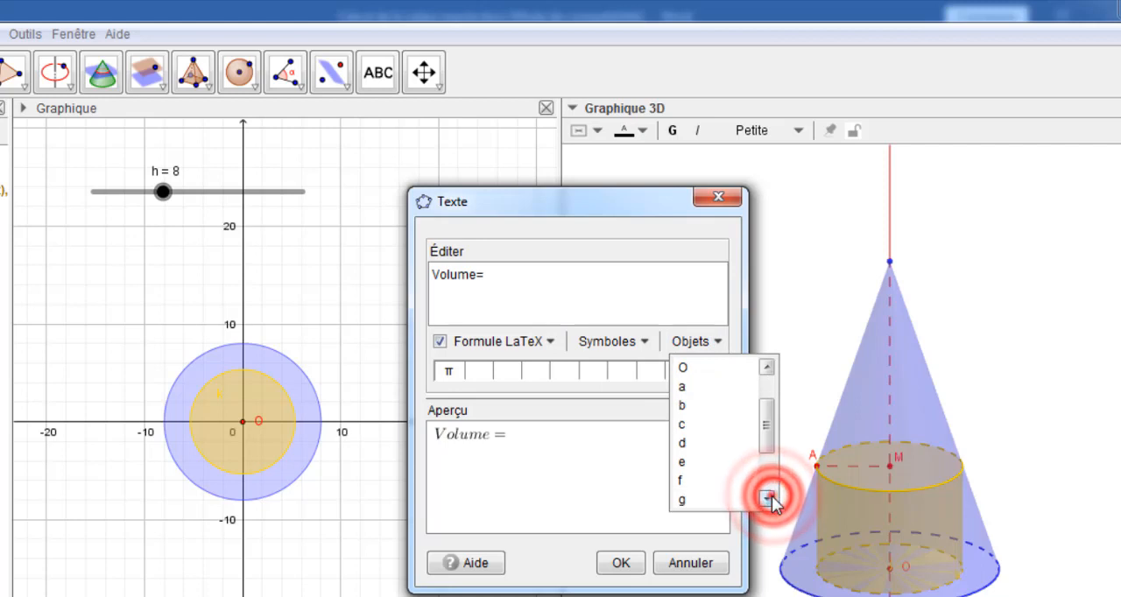
left_click(771, 496)
left_click(771, 496)
left_click(771, 496)
left_click(771, 496)
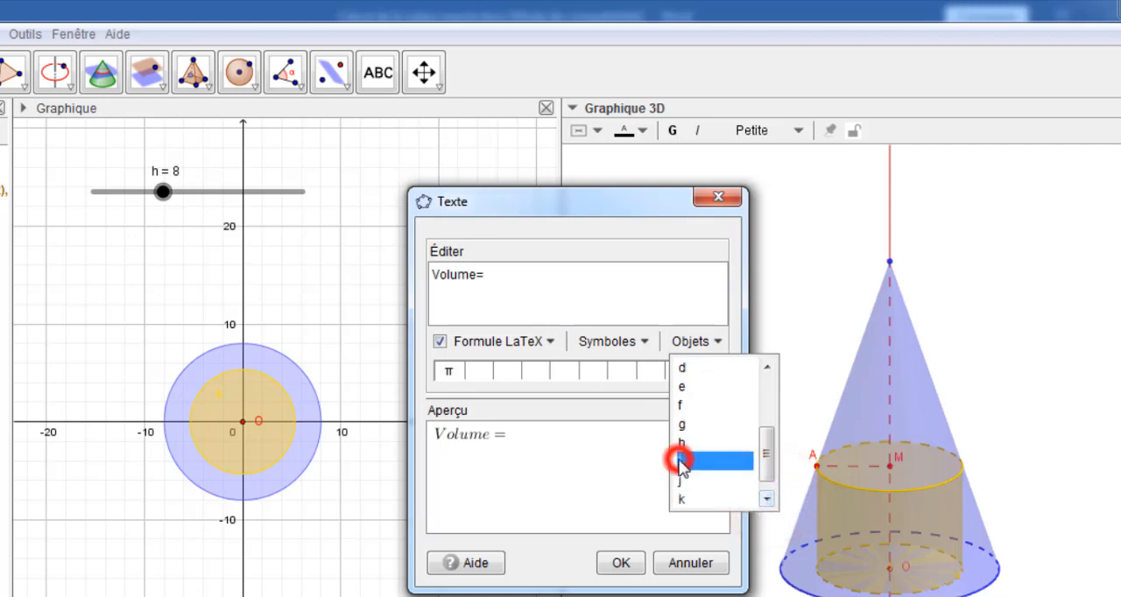
left_click(679, 461)
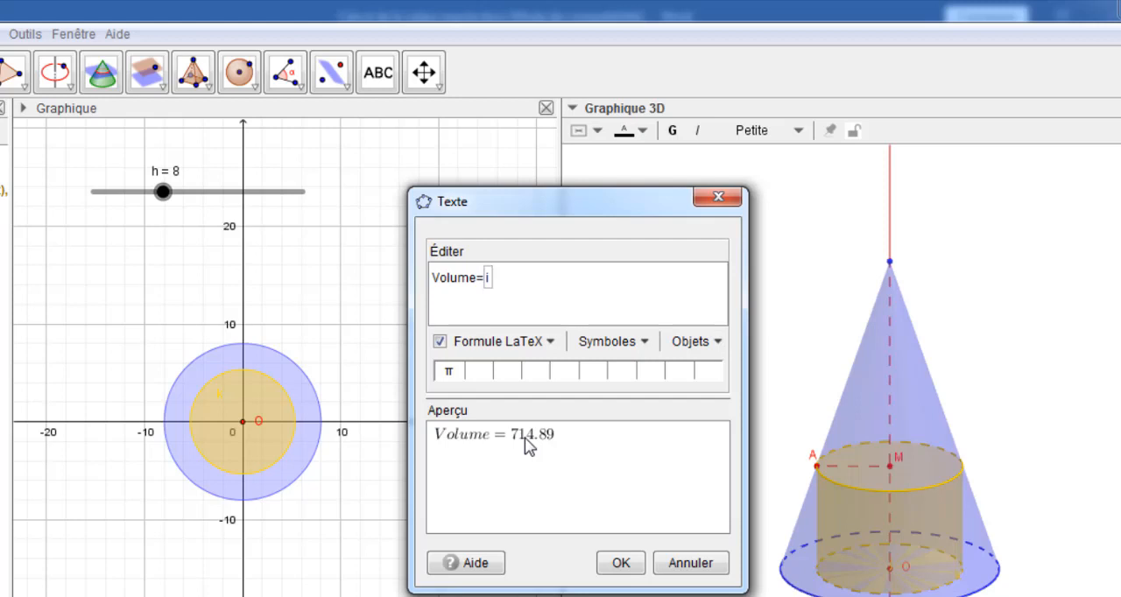
Reword the text before the equals sign to "Le volume du cylindre"
left_click(439, 274)
key("BackSpace")
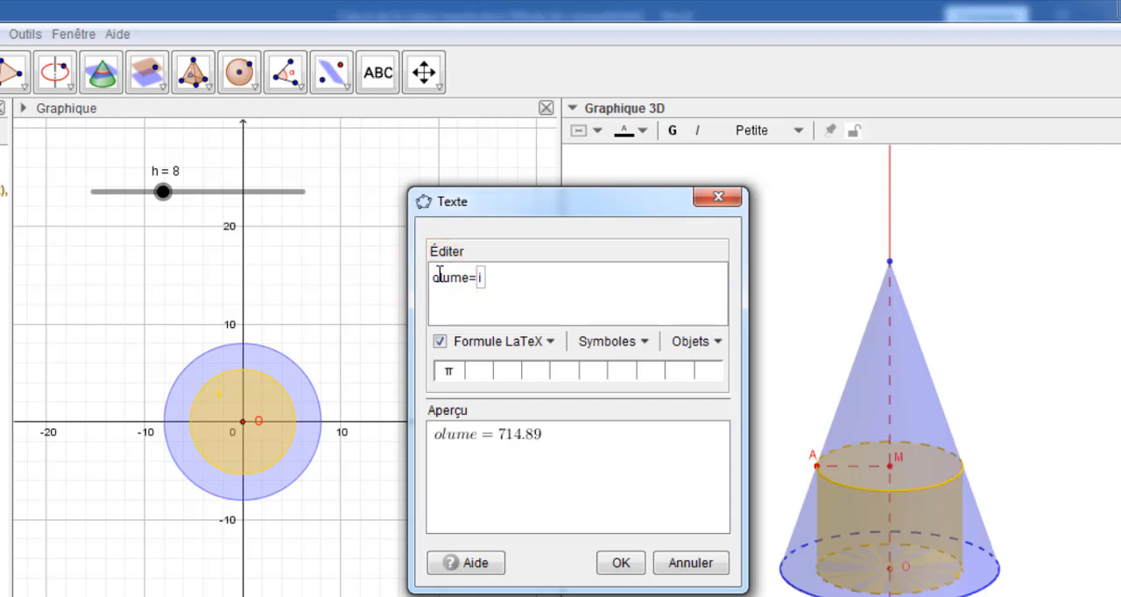
type("Le ")
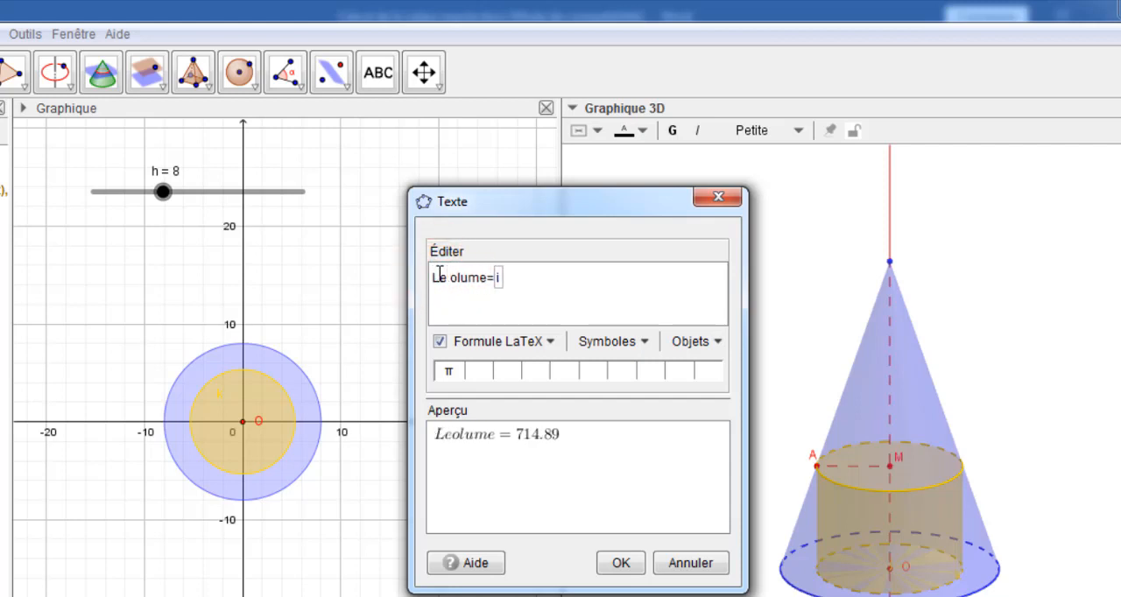
type("v")
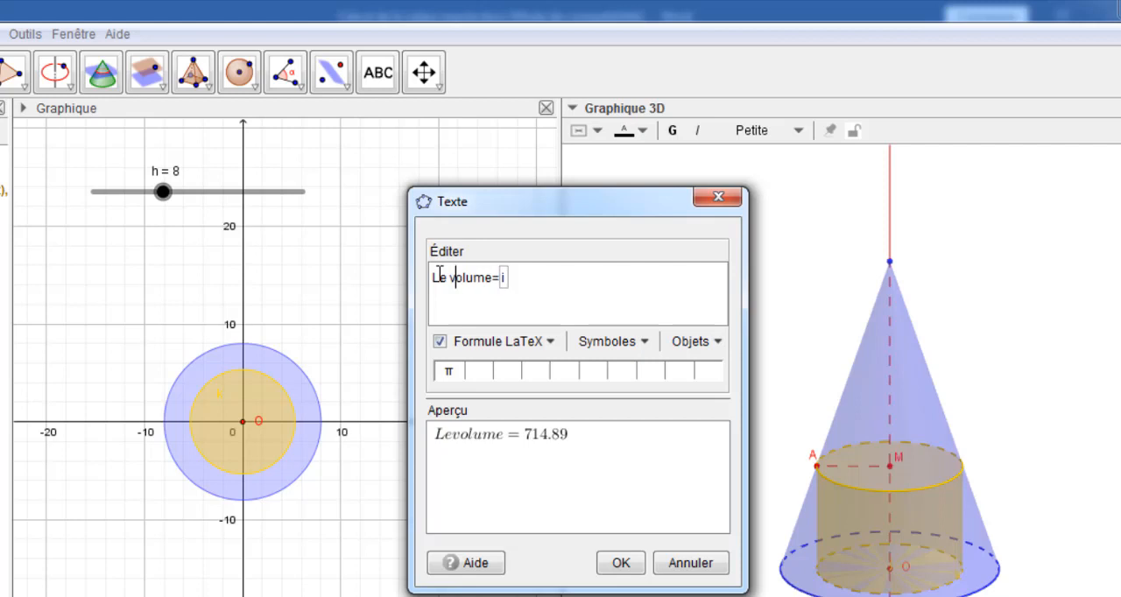
left_click(496, 277)
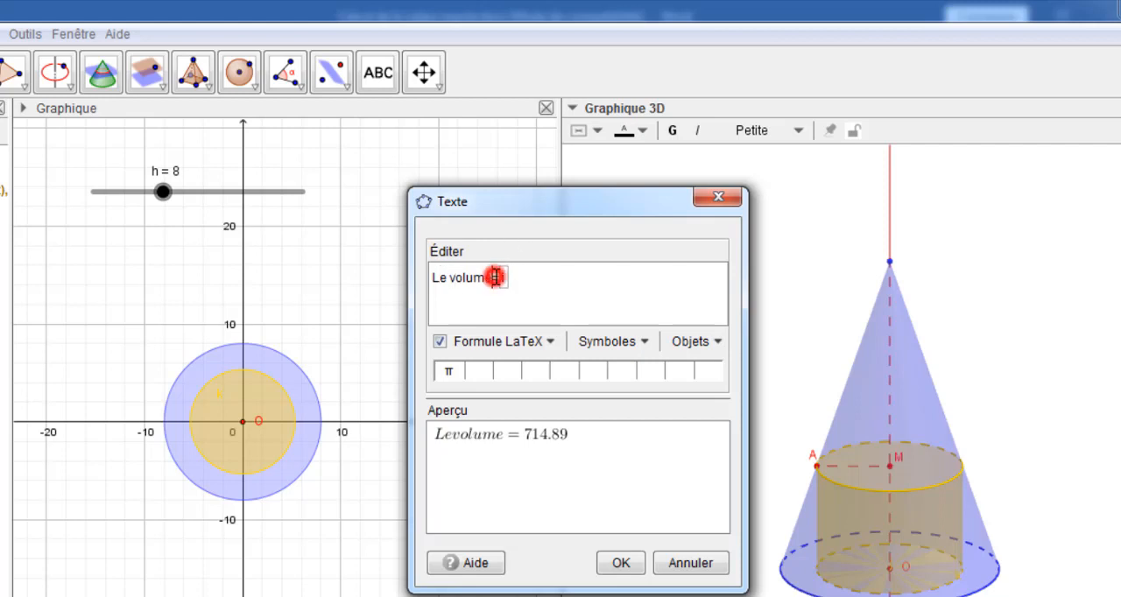
type("du ")
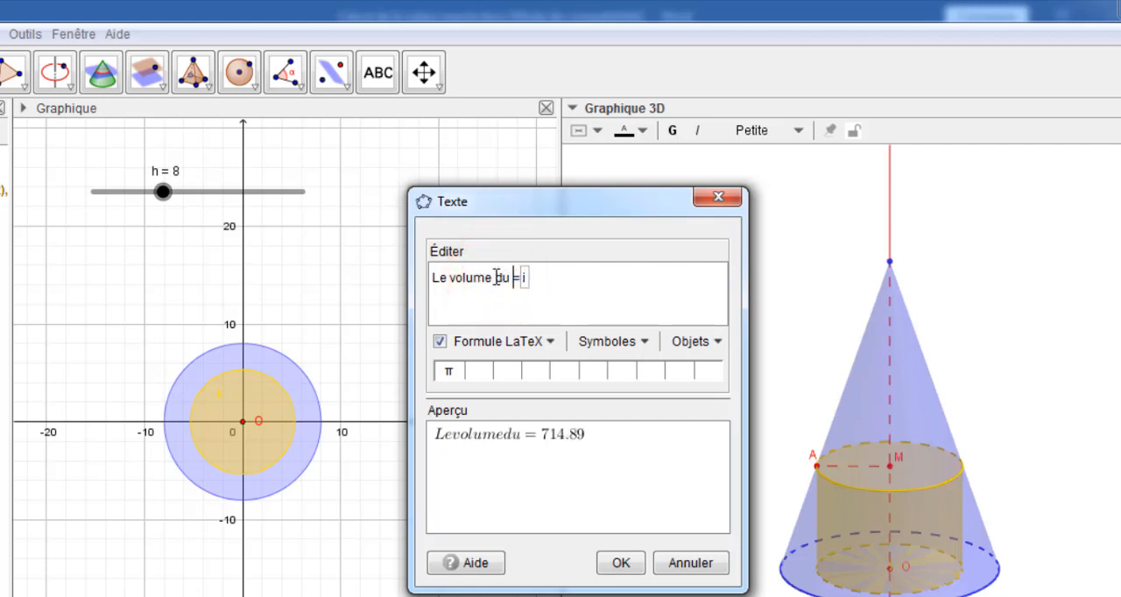
type("cyli")
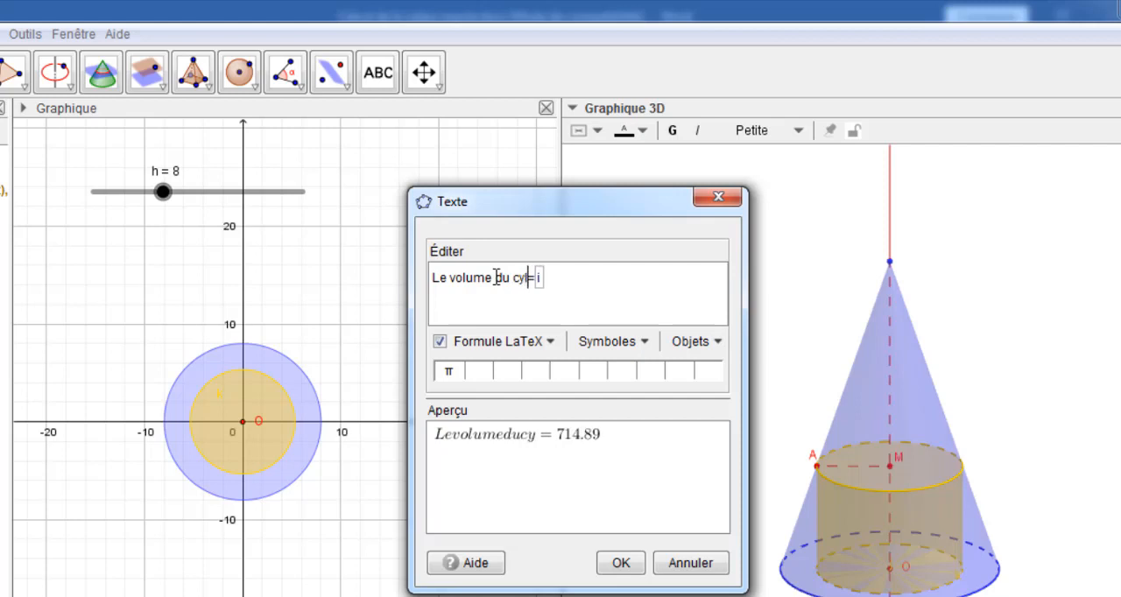
type("ndre")
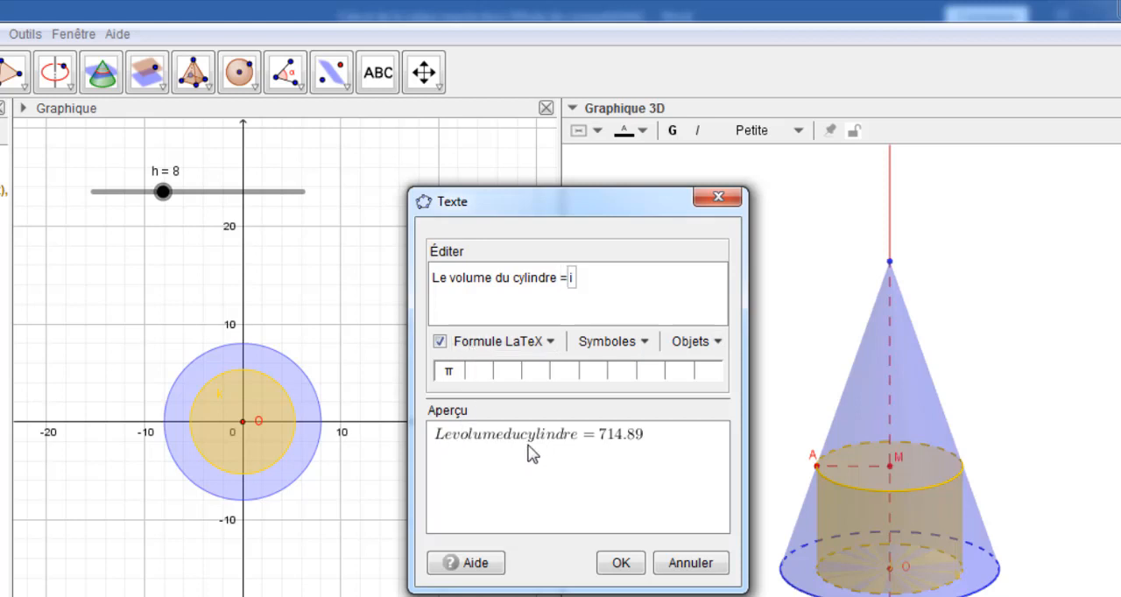
Insert LaTeX spaces (\;) between the words "Le", "volume", "du" and "cylindre", and create the text
left_click(449, 285)
left_click(548, 343)
left_click(510, 592)
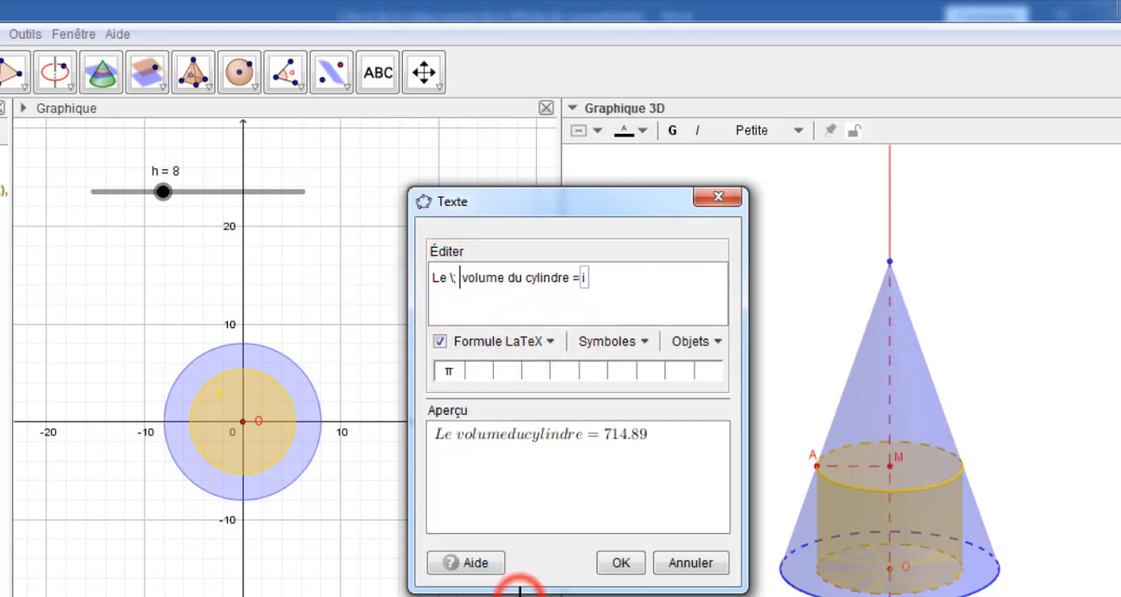
left_click(507, 278)
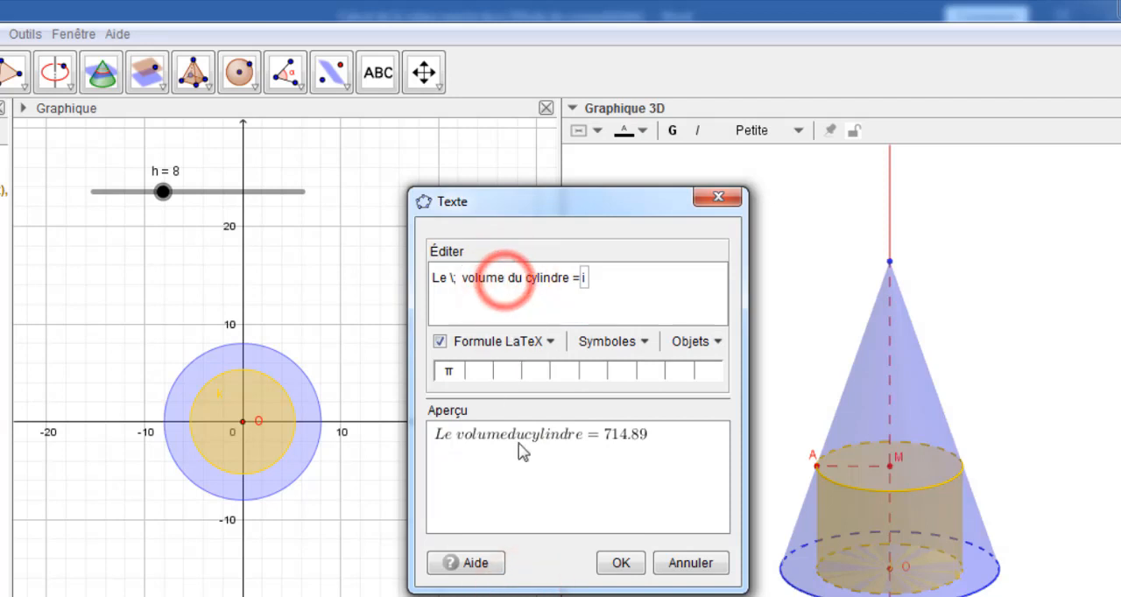
left_click(550, 340)
left_click(499, 590)
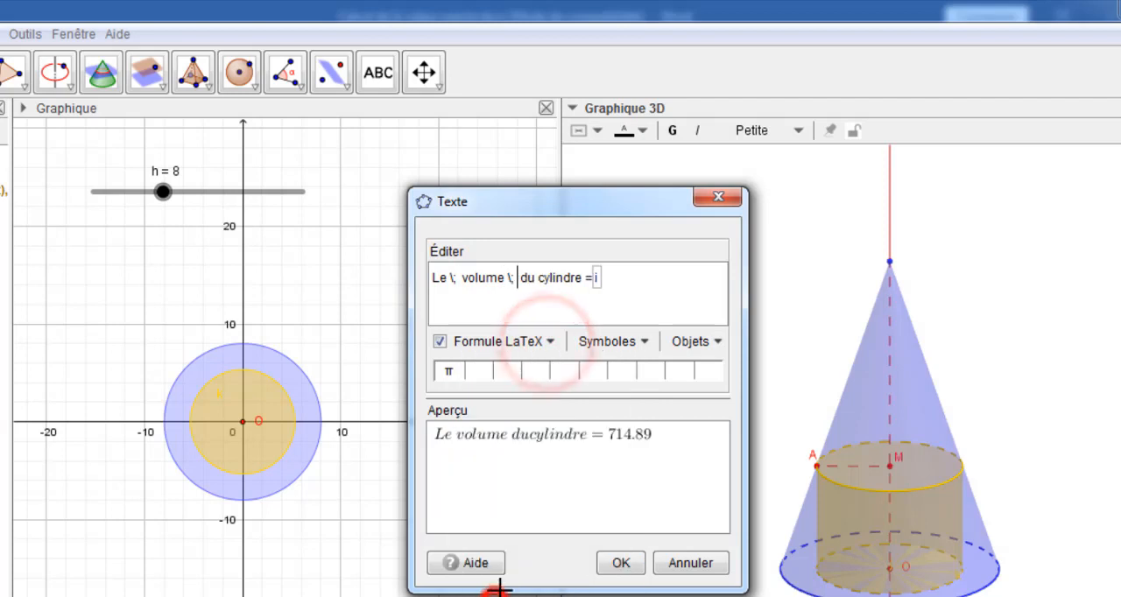
left_click(537, 278)
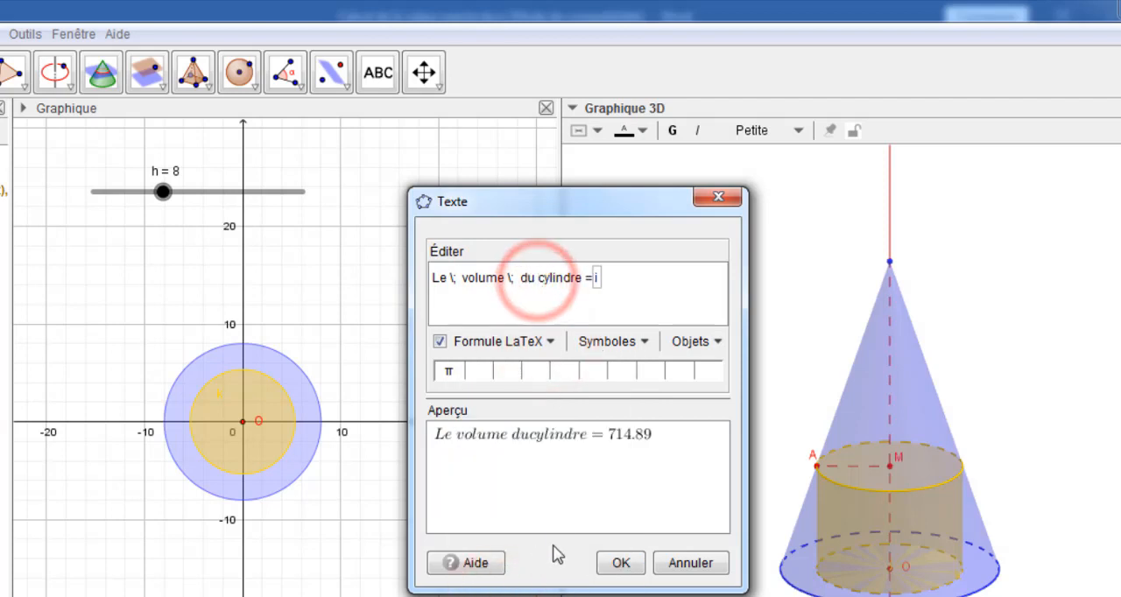
left_click(550, 341)
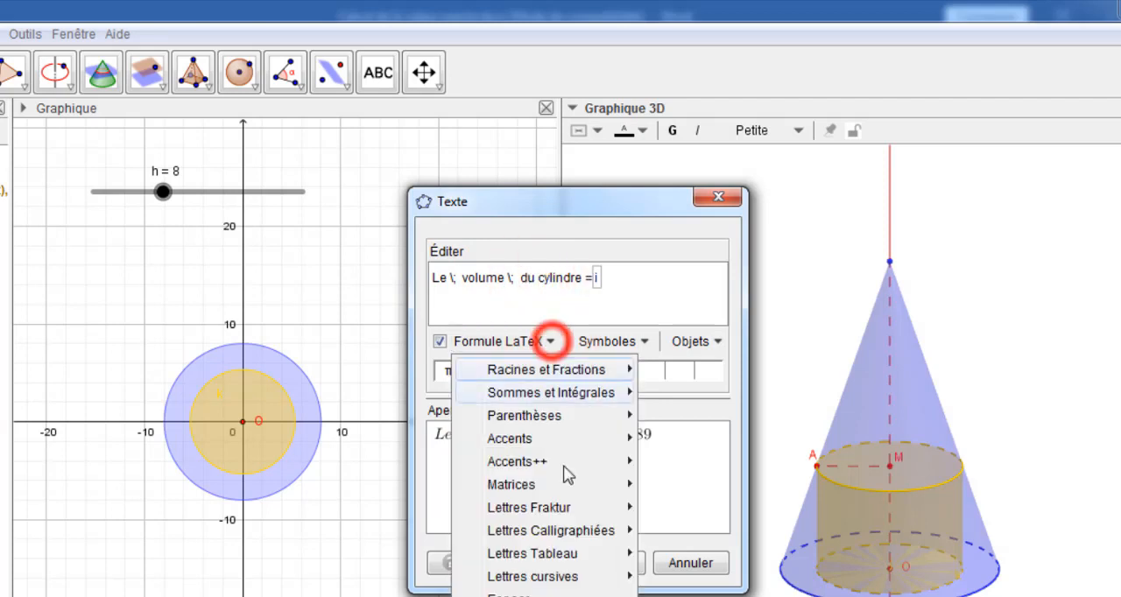
left_click(504, 594)
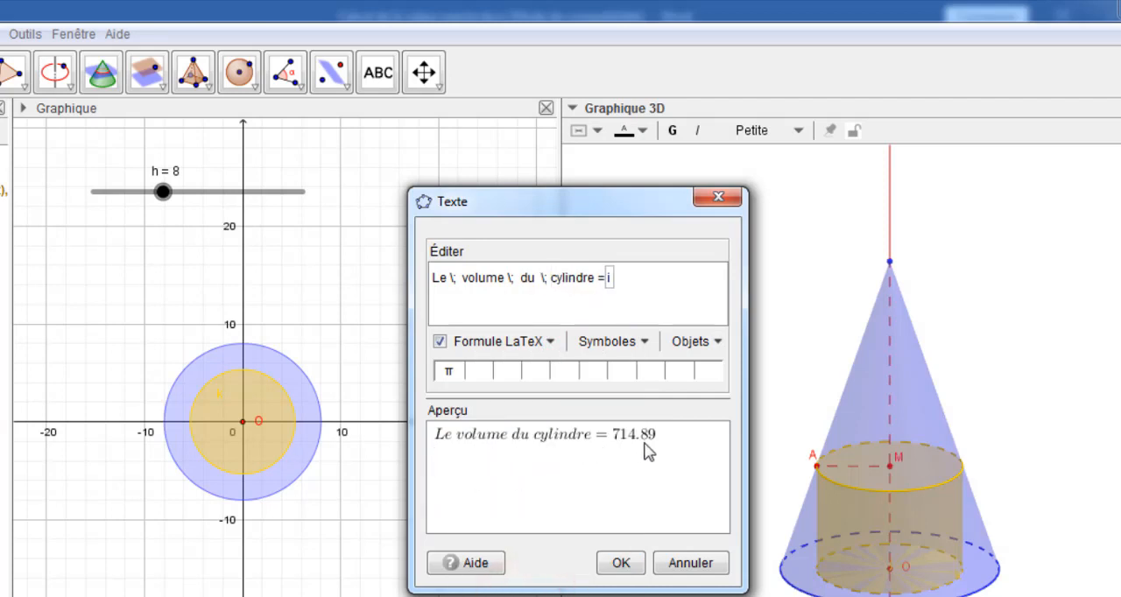
left_click(623, 565)
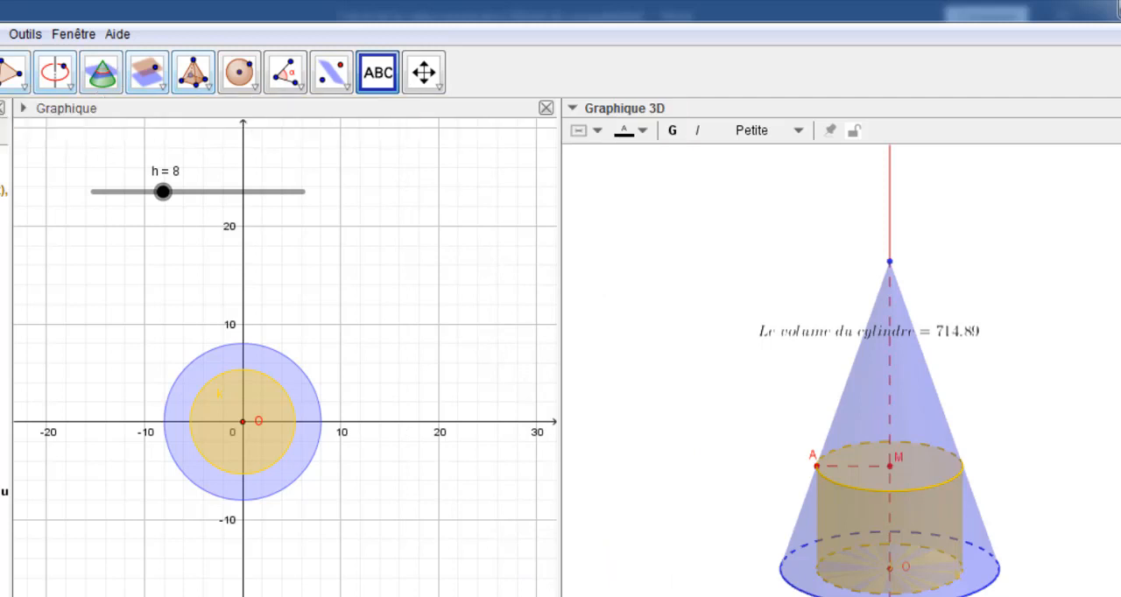
Move the cylinder volume text sideways in the 3D view, toward the left side of the cone
left_click(0, 73)
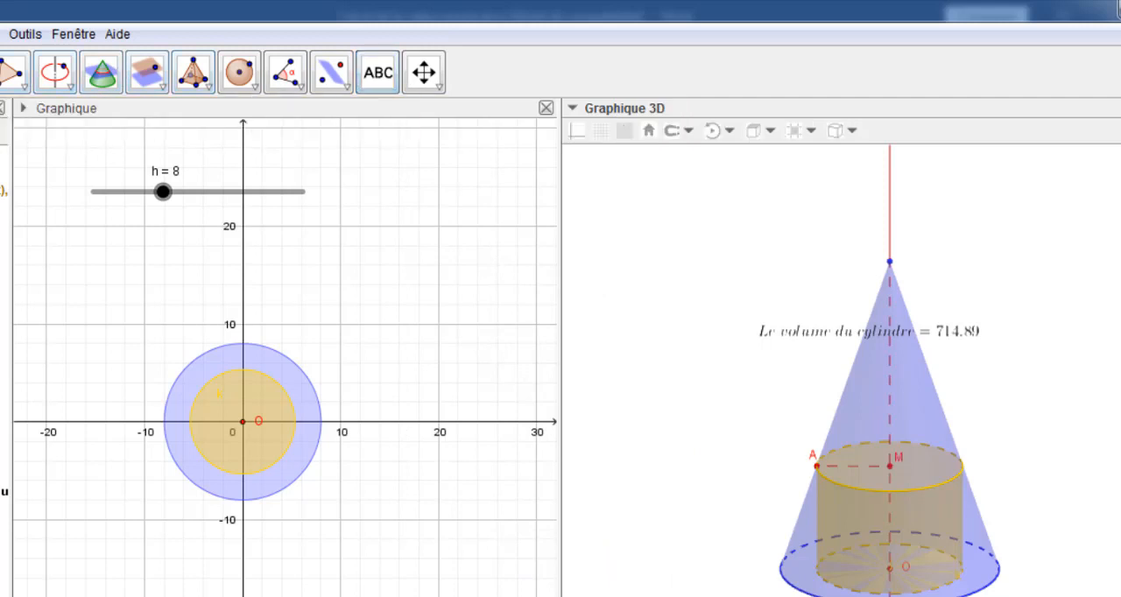
left_click(790, 336)
left_click_drag(790, 336, 675, 335)
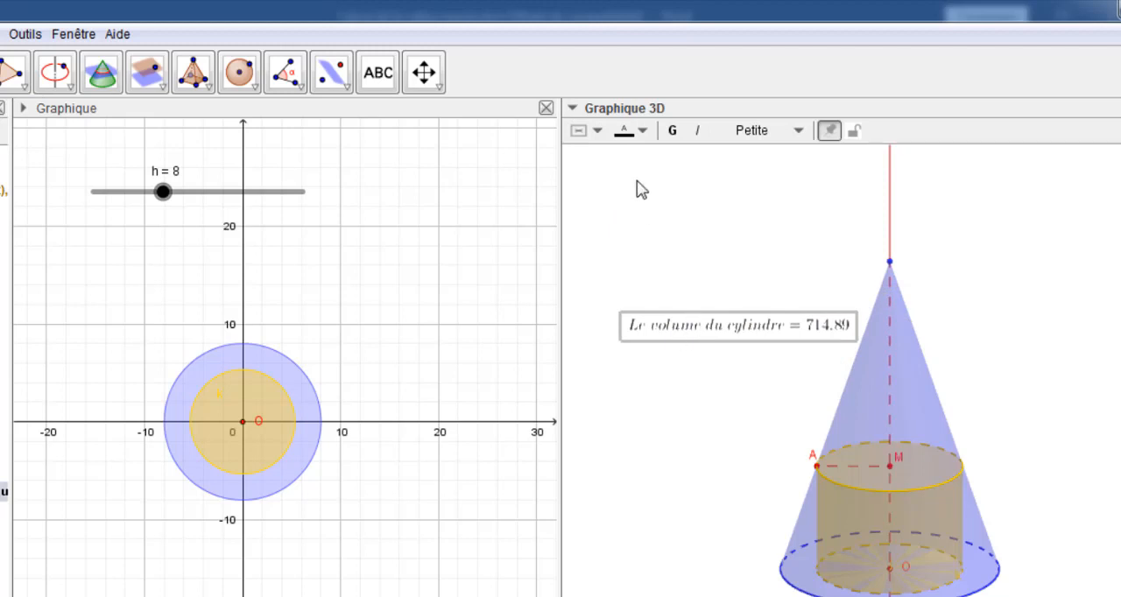
Set the foreground colour of the cylinder volume text to white
right_click(671, 334)
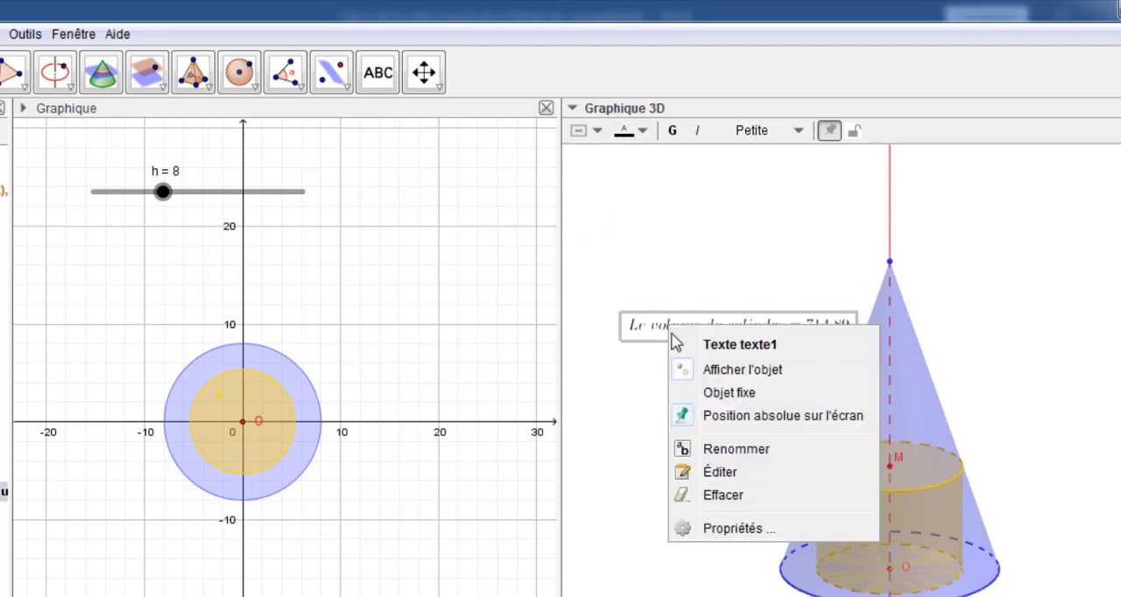
left_click(726, 529)
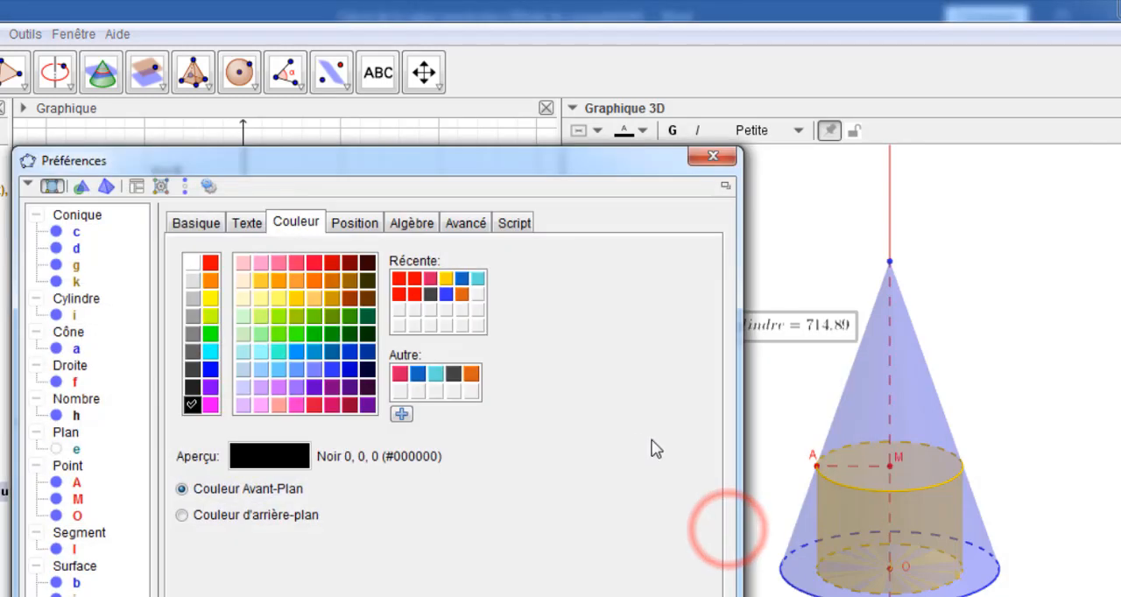
left_click(192, 262)
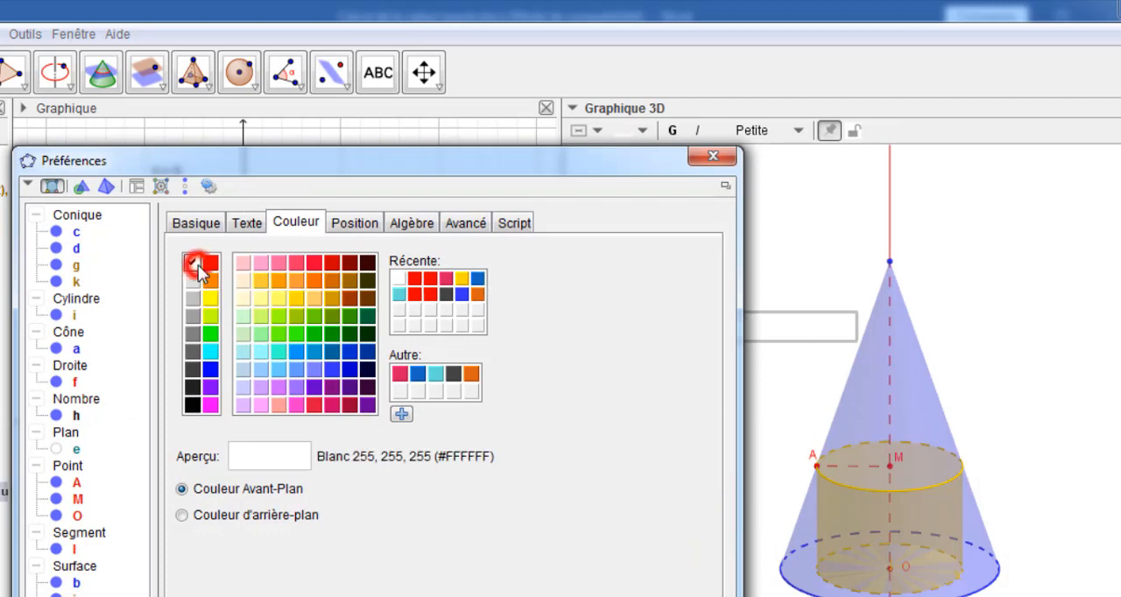
Try green and pink backgrounds for the volume text, and settle on blue (#3333FF) as its background colour
left_click(183, 515)
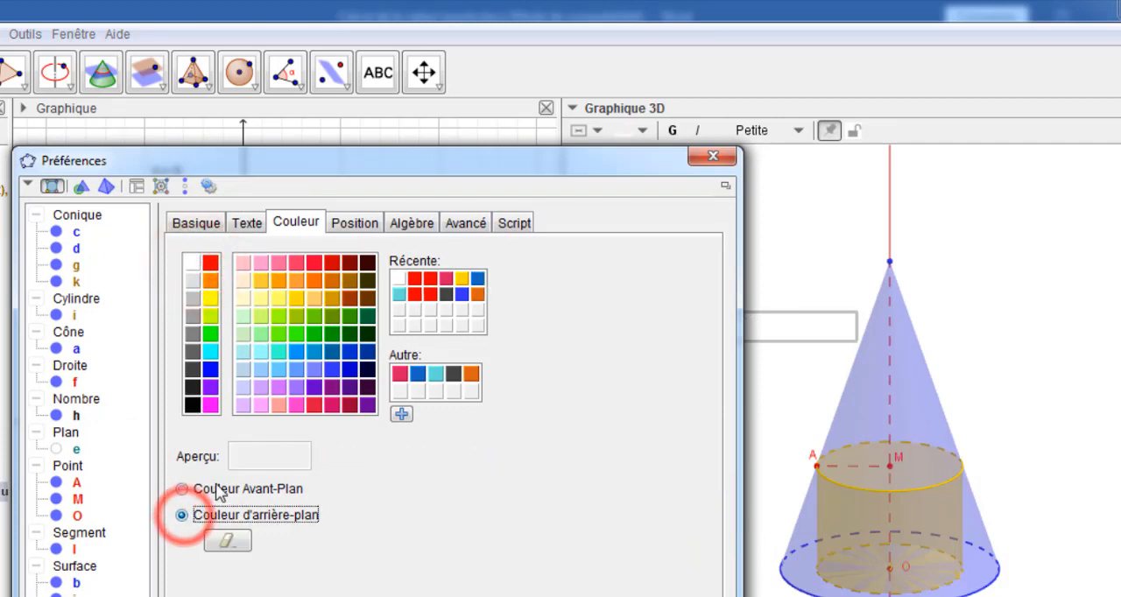
left_click(278, 317)
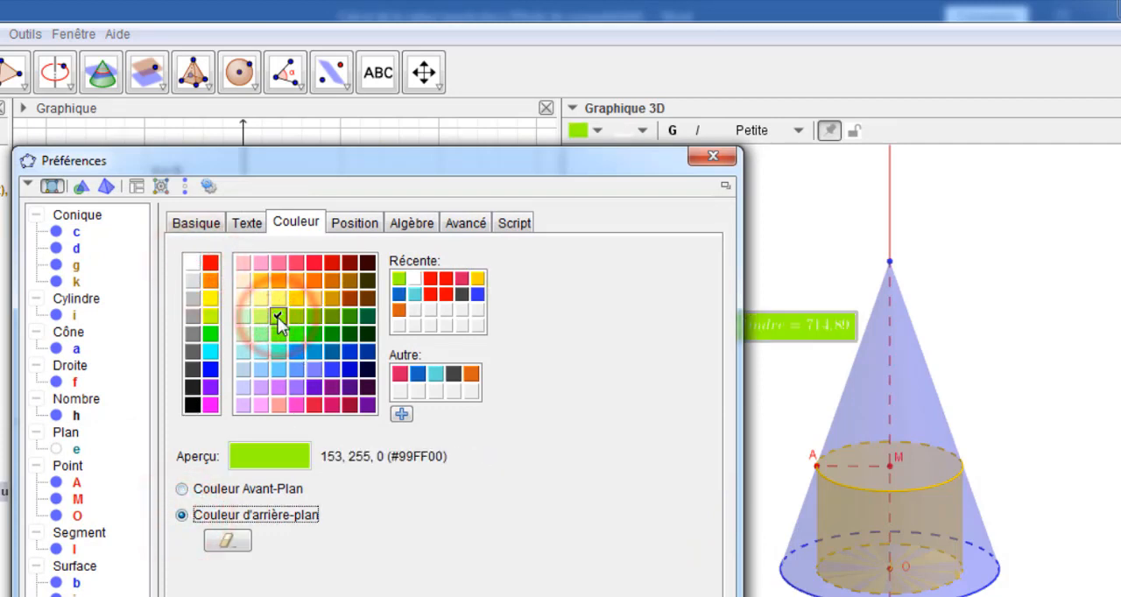
left_click(336, 367)
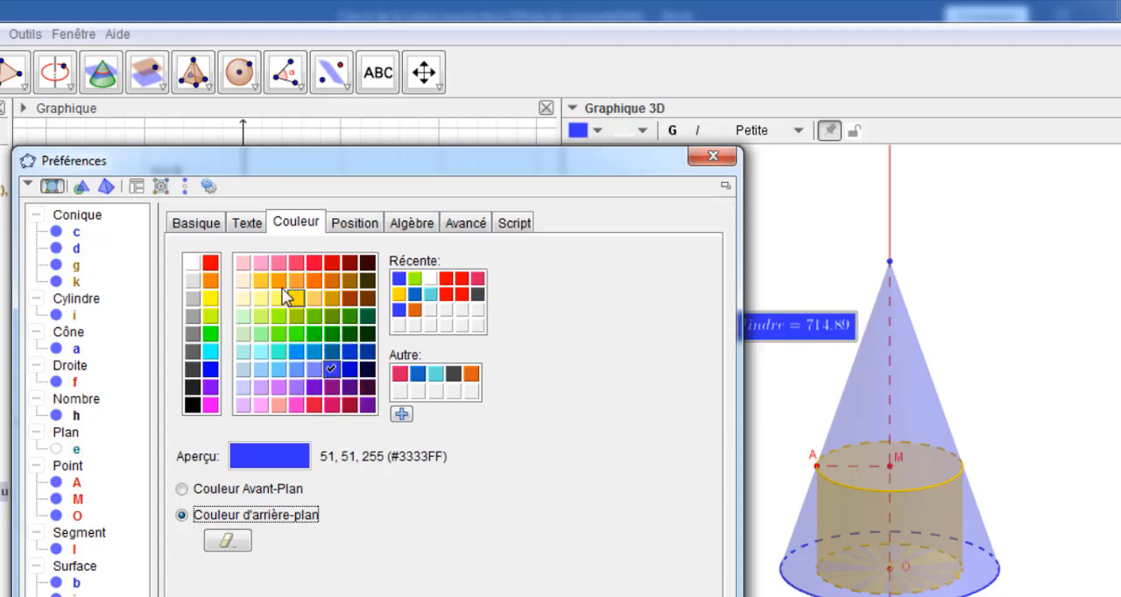
left_click(296, 262)
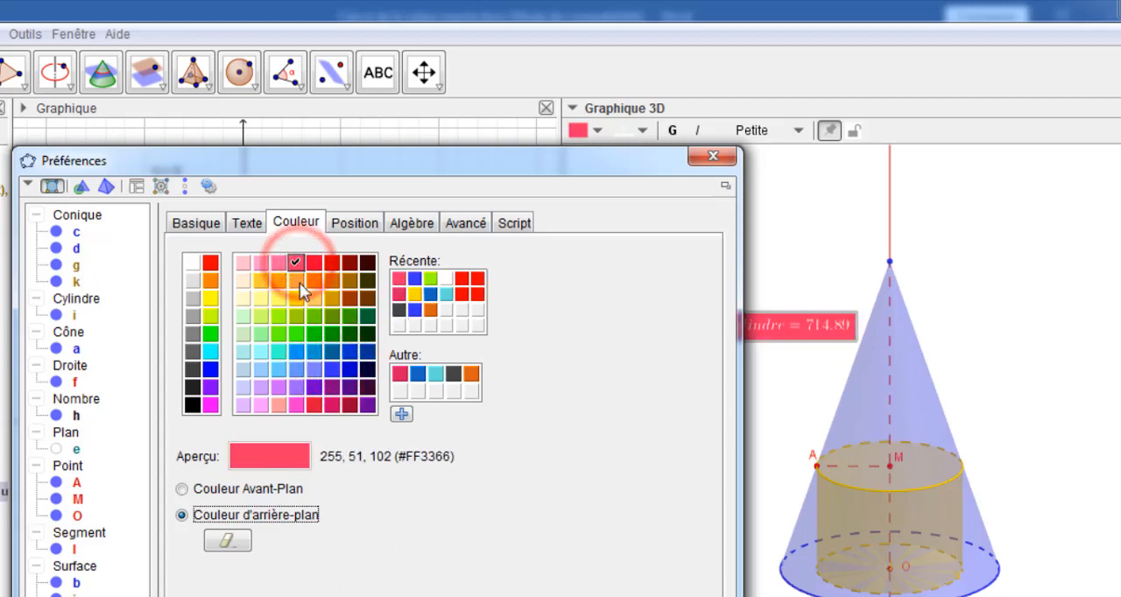
left_click(333, 371)
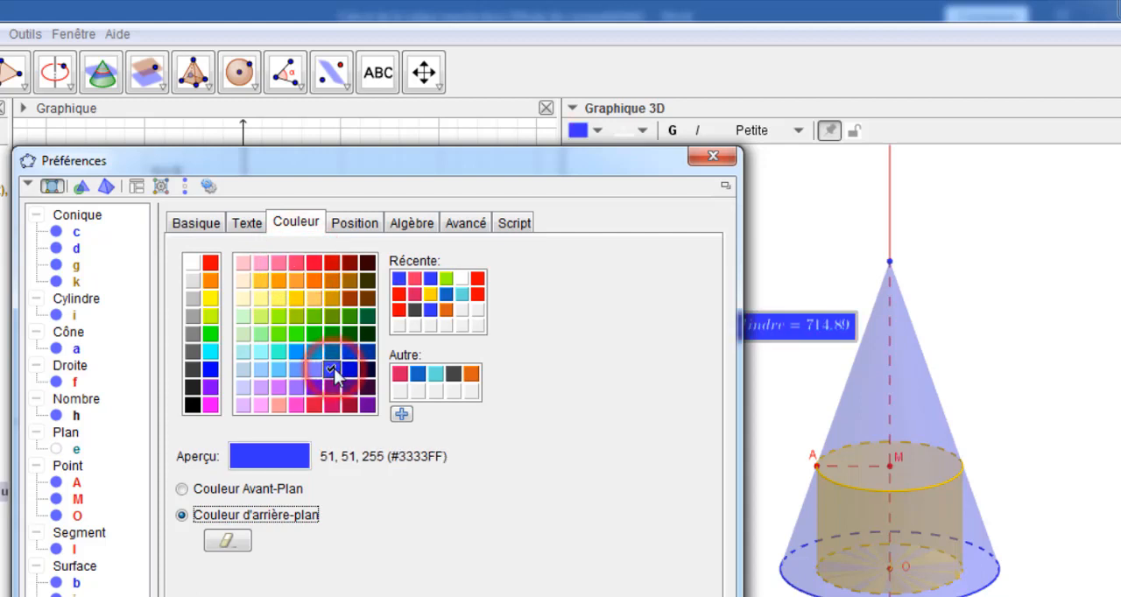
Format the volume text in bold Sans Sérif at size Moyenne
left_click(248, 226)
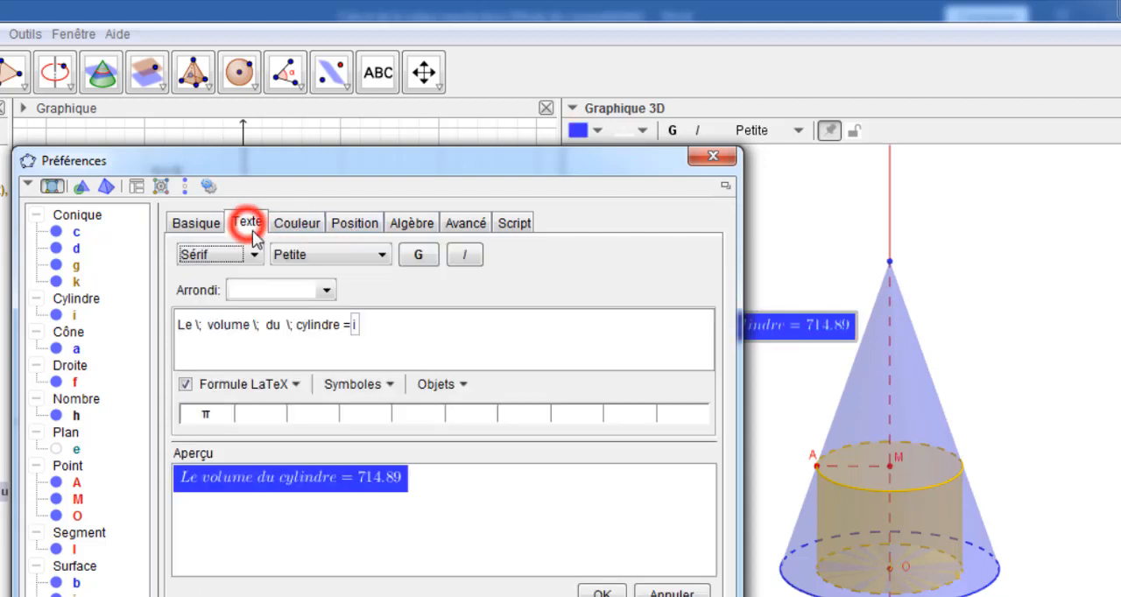
left_click(382, 254)
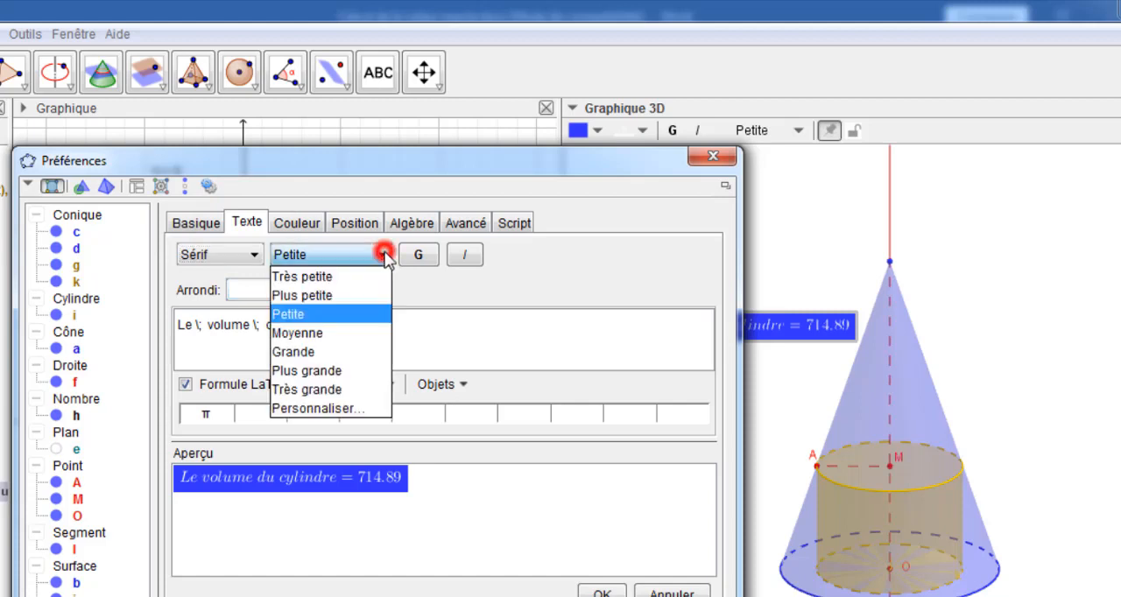
left_click(319, 343)
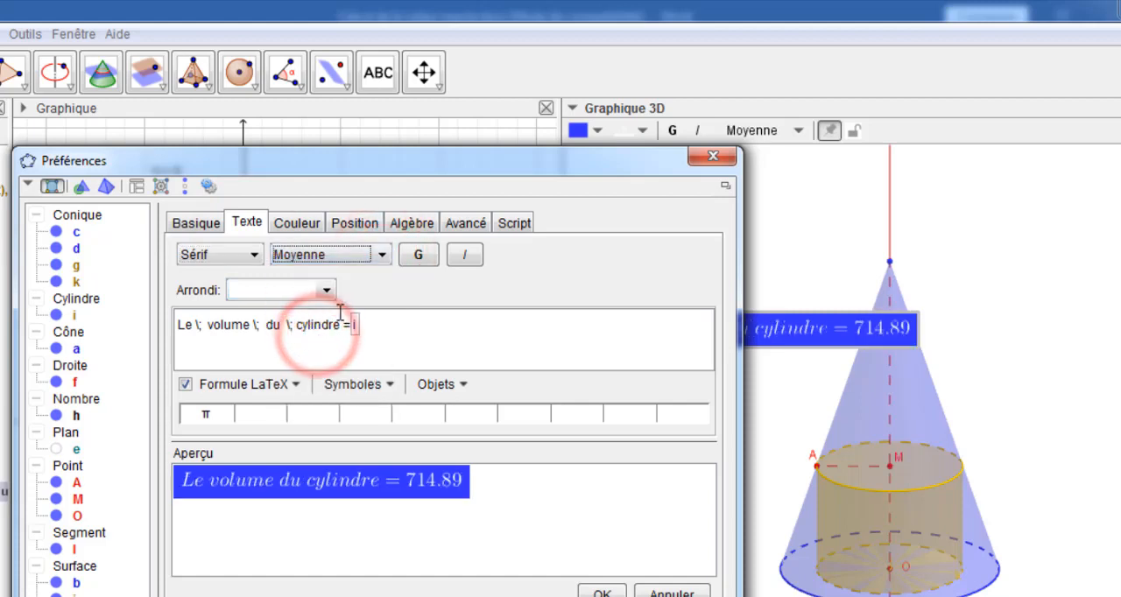
left_click(419, 255)
left_click(253, 255)
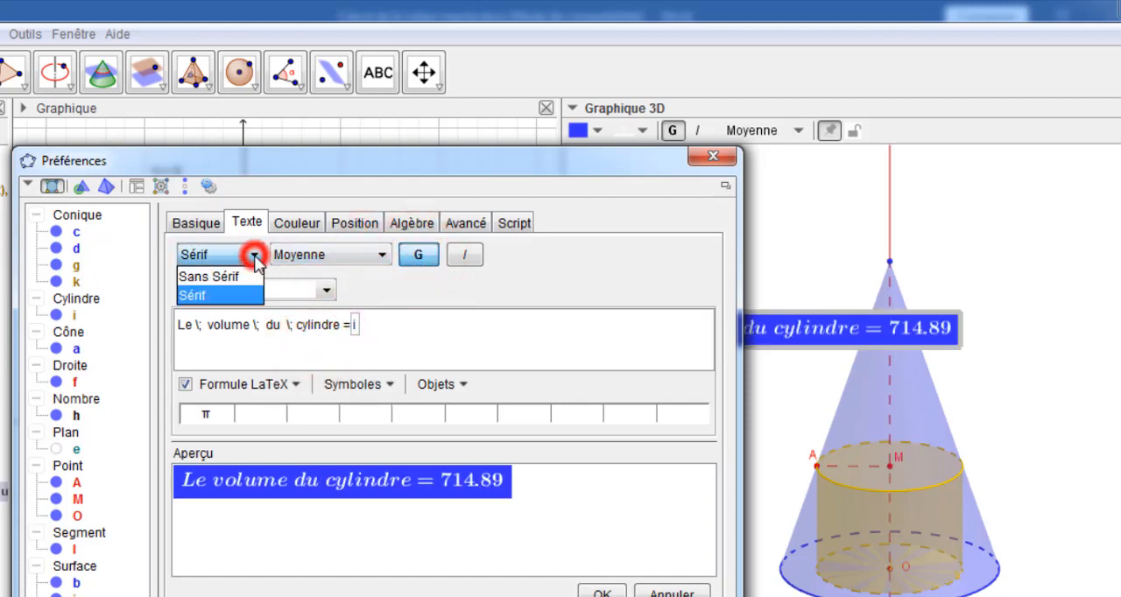
left_click(197, 278)
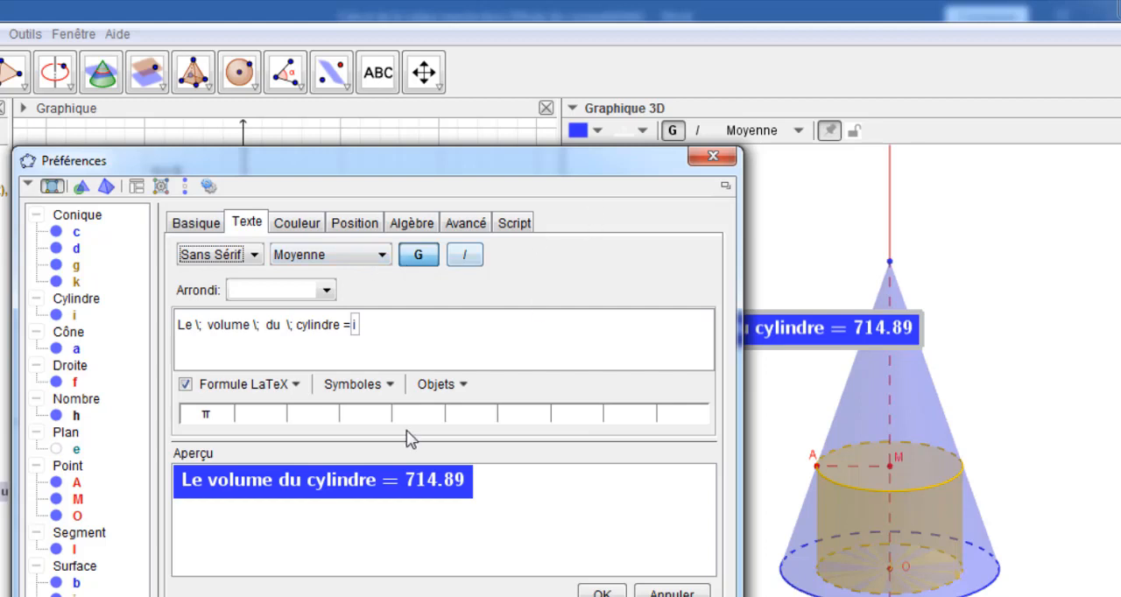
Set the volume text's size to Petite, apply the text settings, and move the text slightly higher beside the cone
left_click(382, 255)
left_click(316, 315)
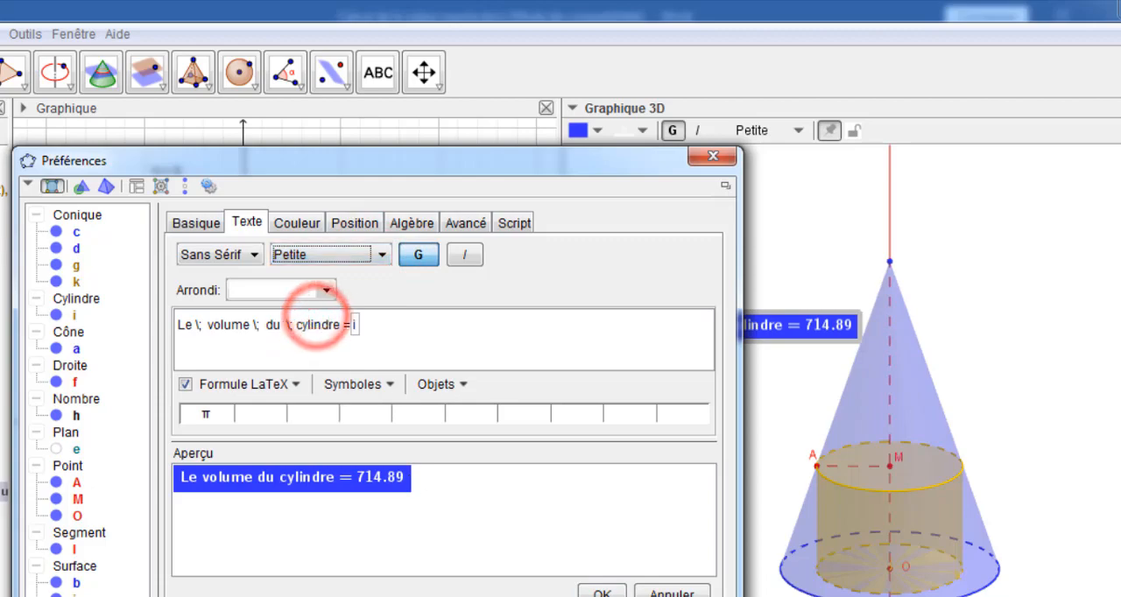
left_click(602, 592)
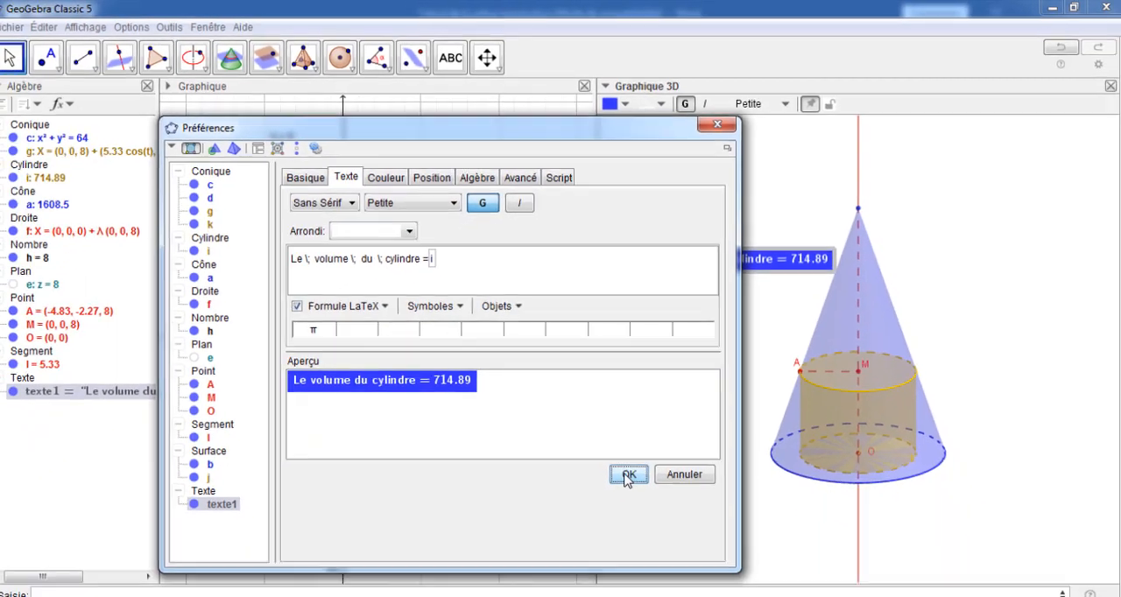
left_click(717, 123)
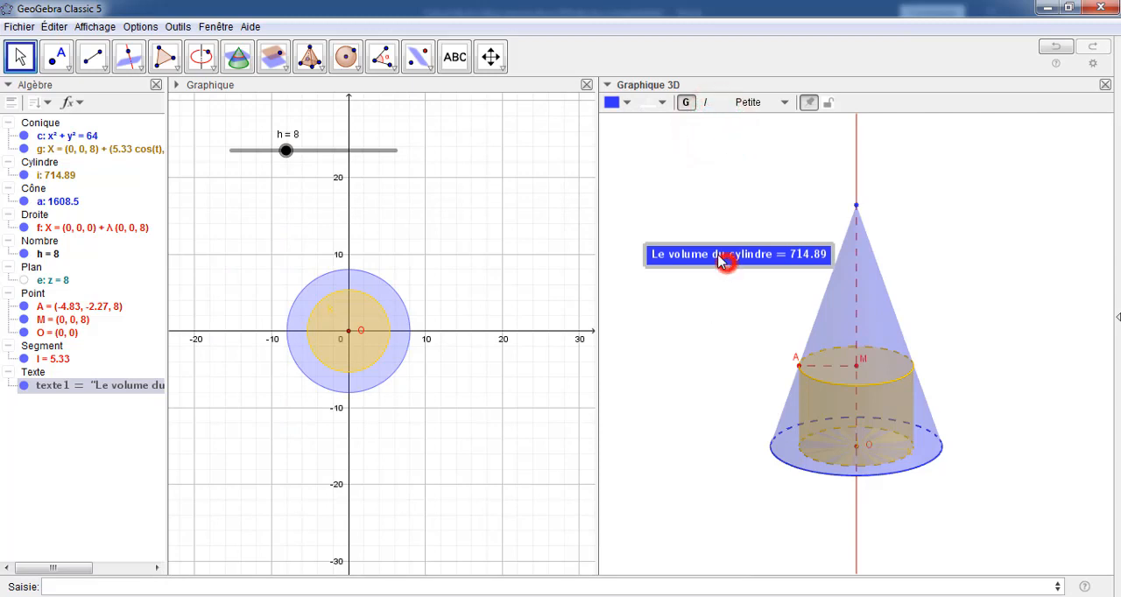
left_click_drag(730, 260, 723, 234)
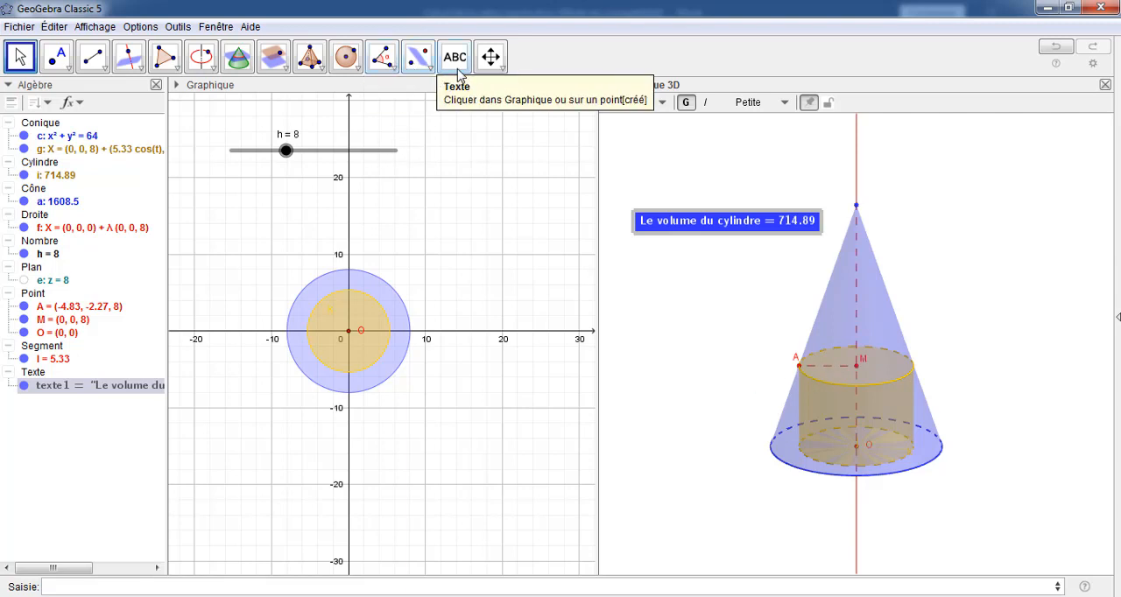
Measure the distance between points A and M, and move its label outside the cone, just above point A
left_click(386, 63)
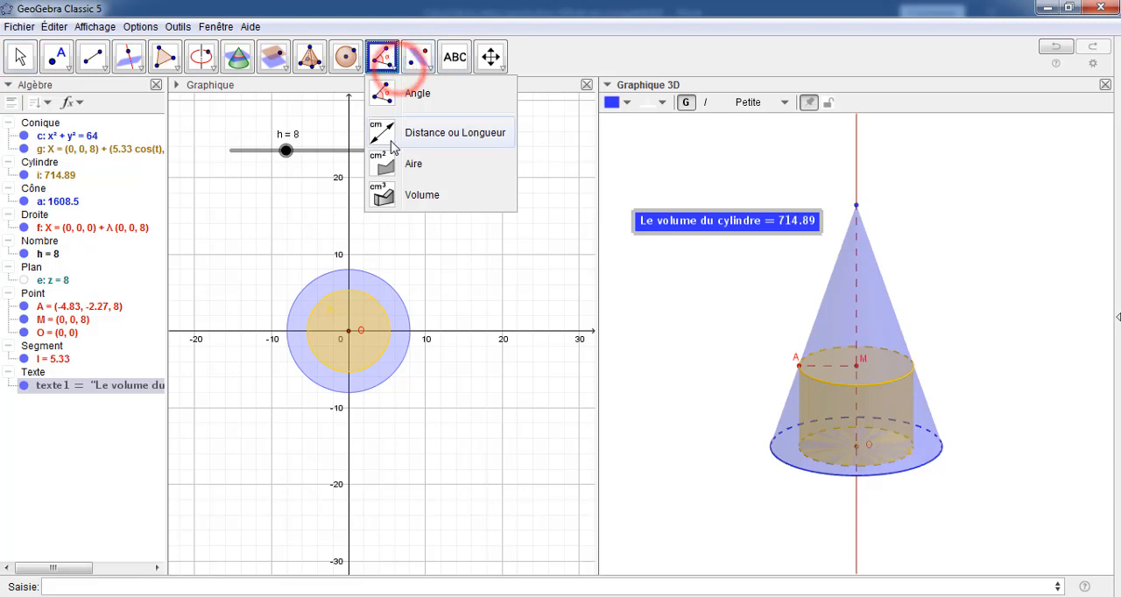
left_click(391, 140)
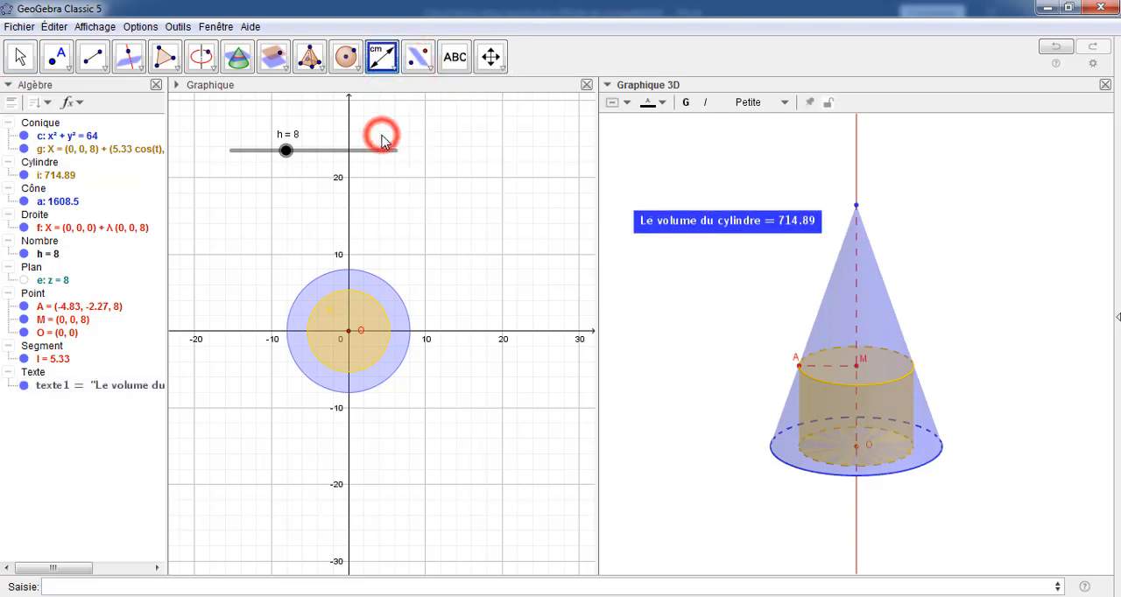
left_click(799, 366)
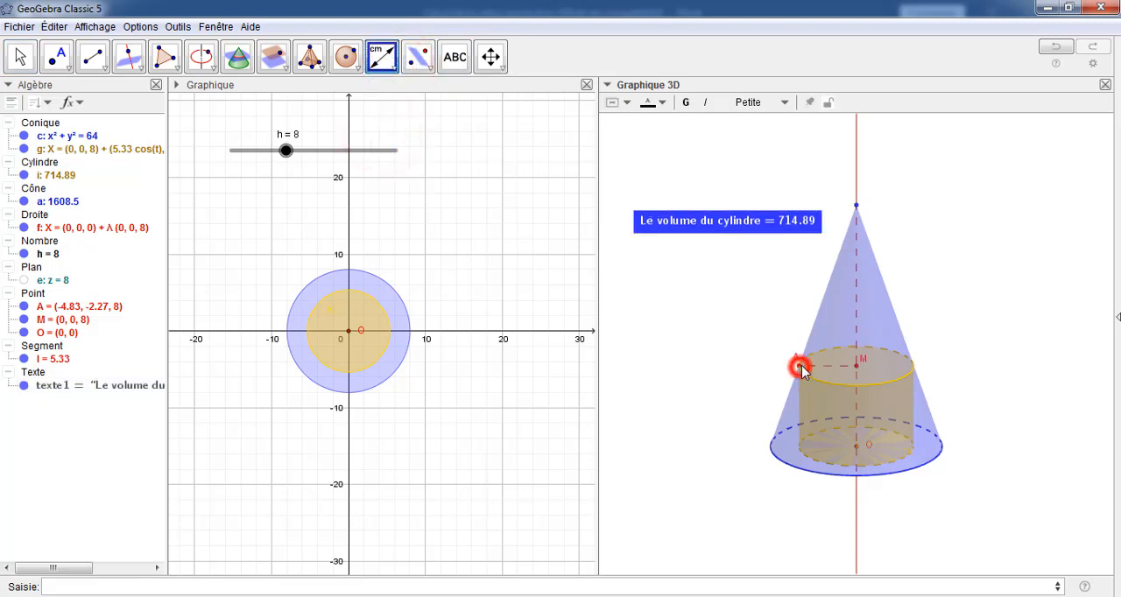
left_click(856, 366)
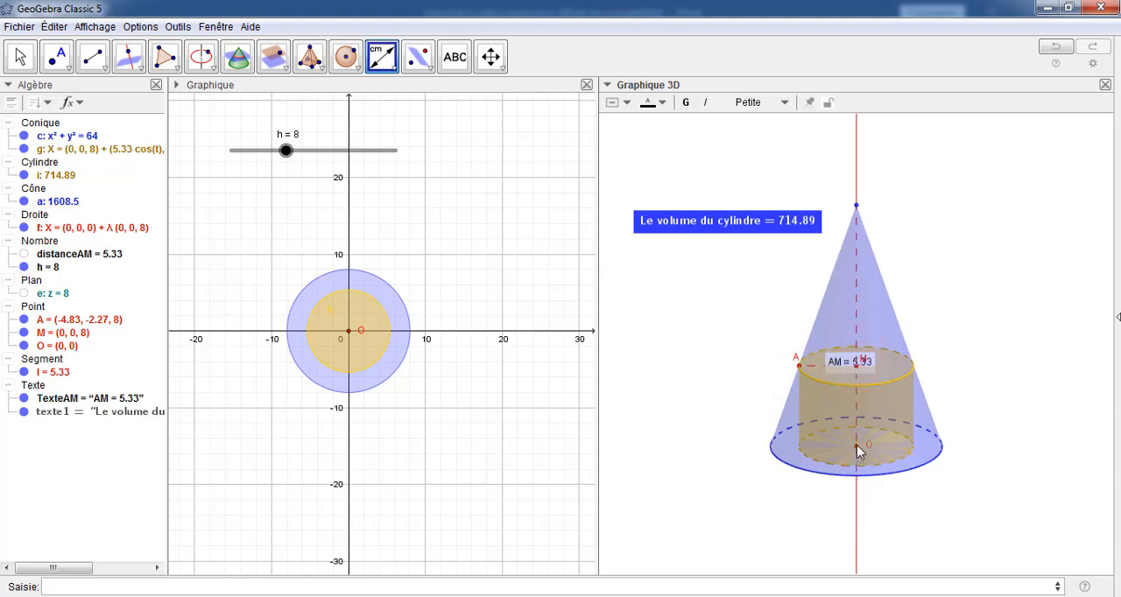
left_click(20, 56)
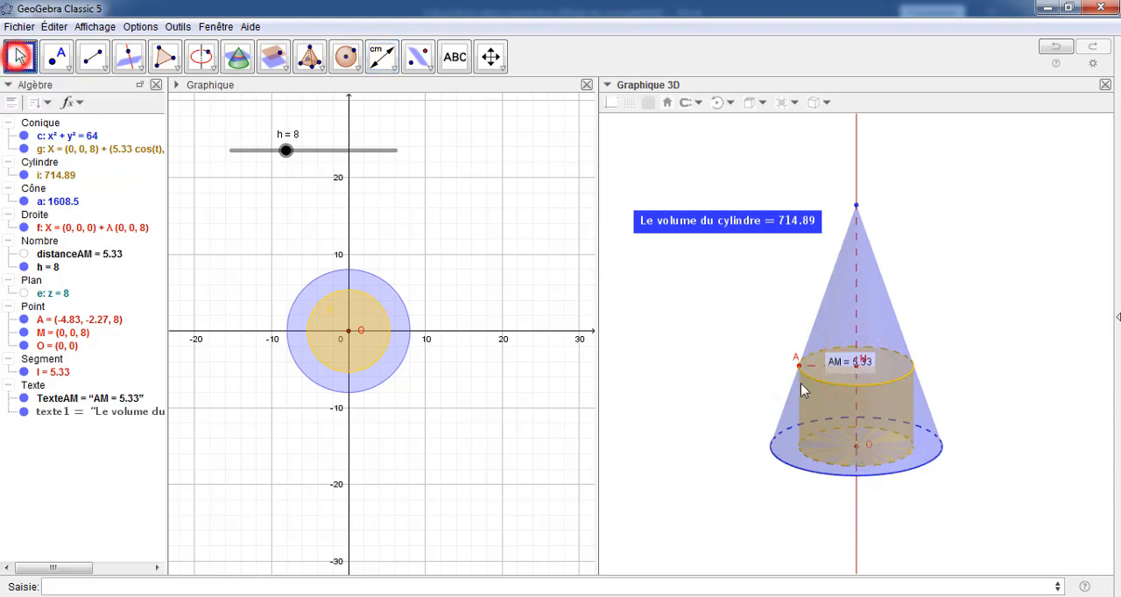
left_click_drag(851, 361, 760, 341)
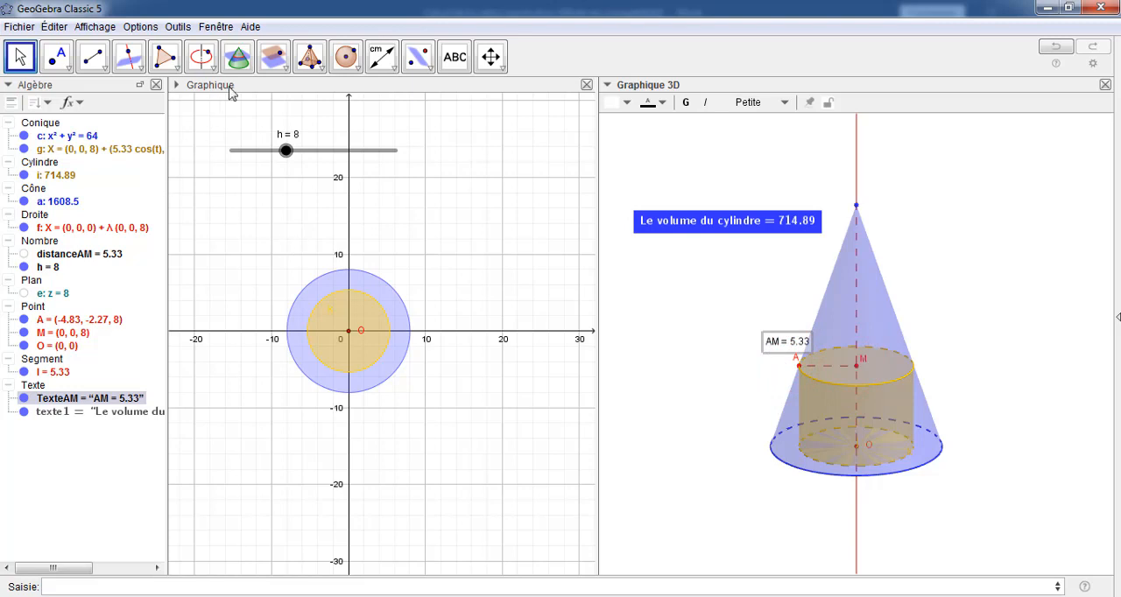
Measure the distance between points O and M, and move its label outside the cone, to the right of the cylinder
left_click(380, 60)
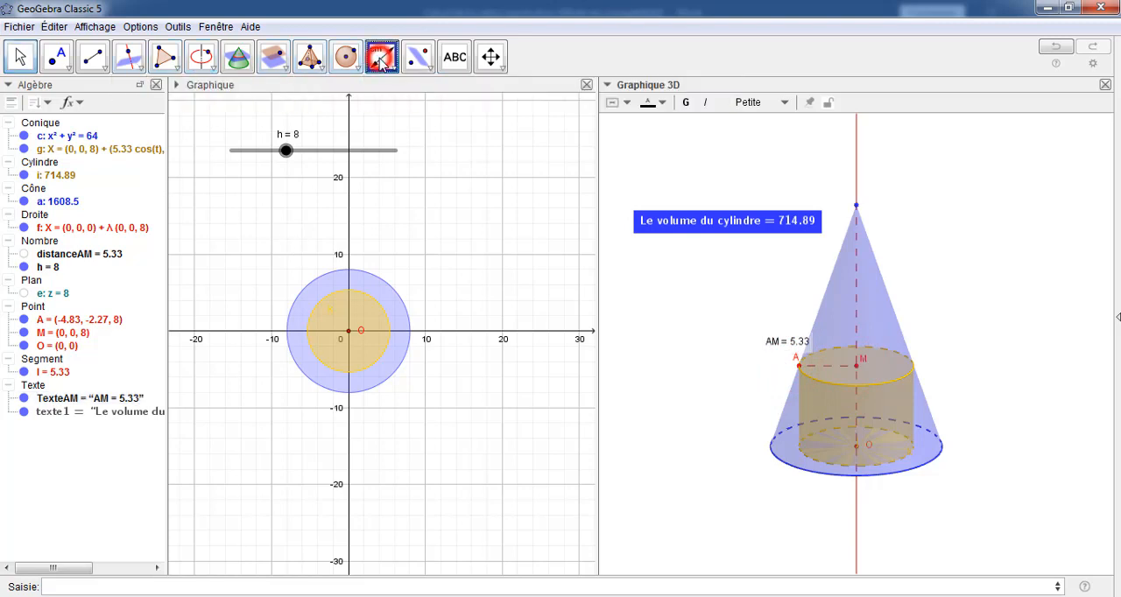
left_click(855, 444)
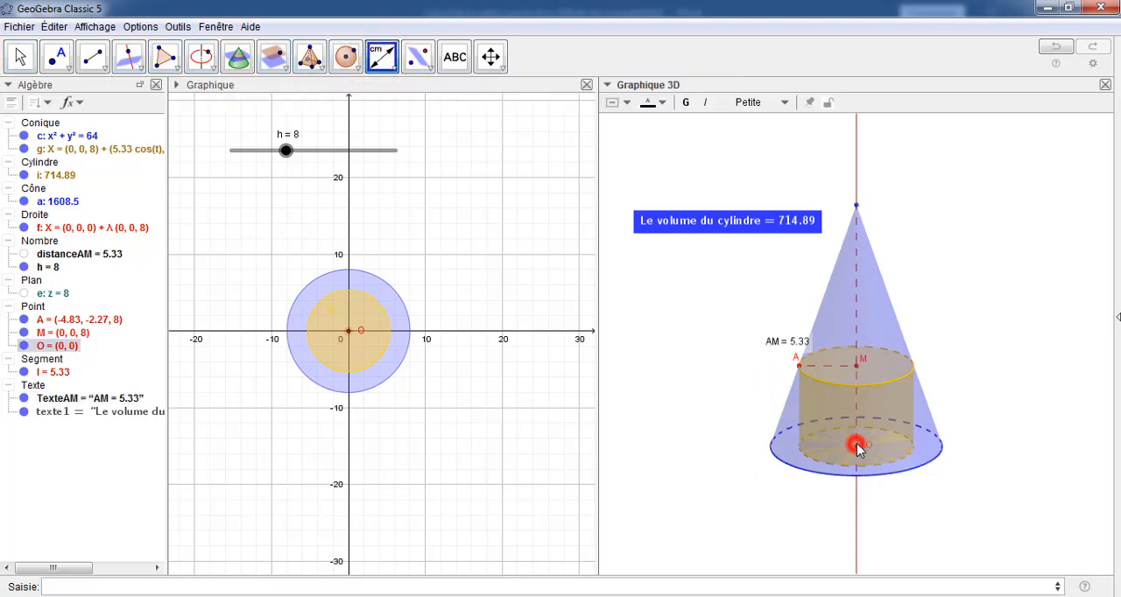
left_click(855, 365)
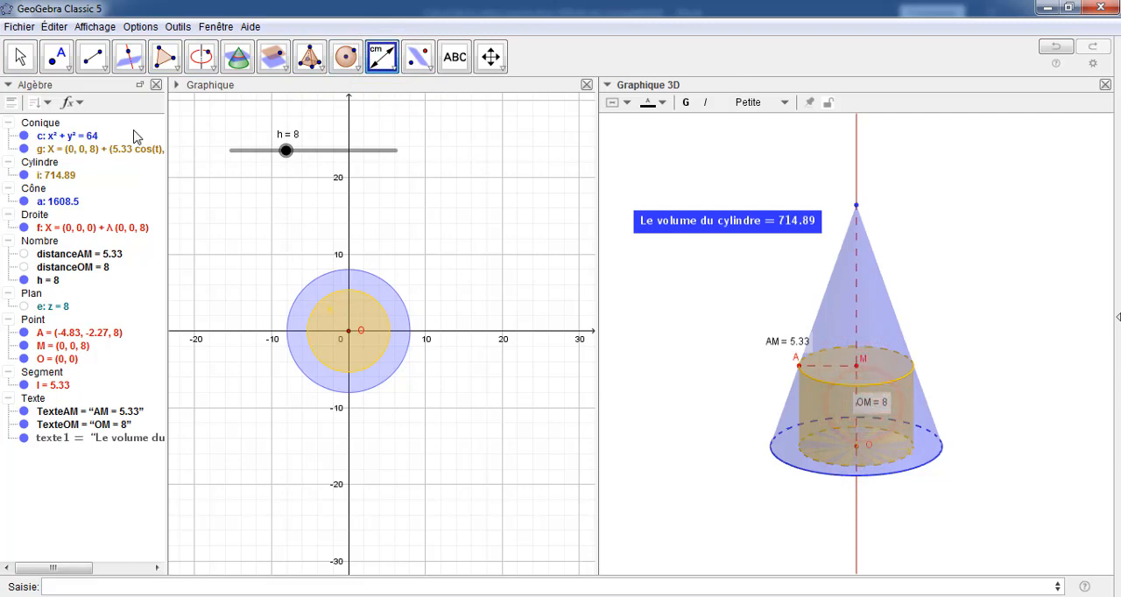
left_click(20, 57)
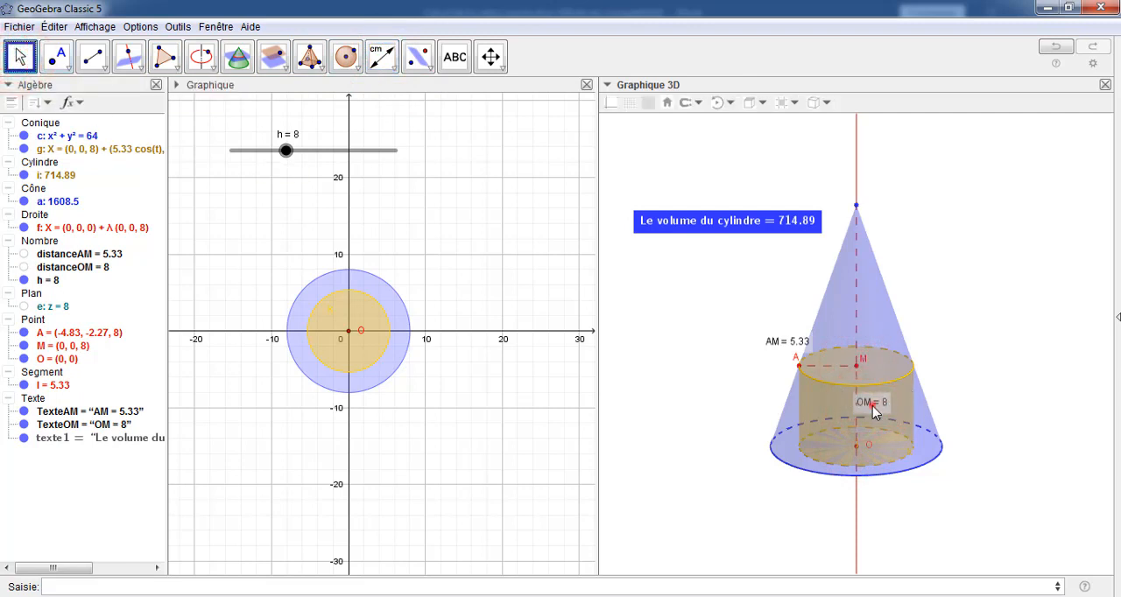
left_click_drag(873, 412, 945, 398)
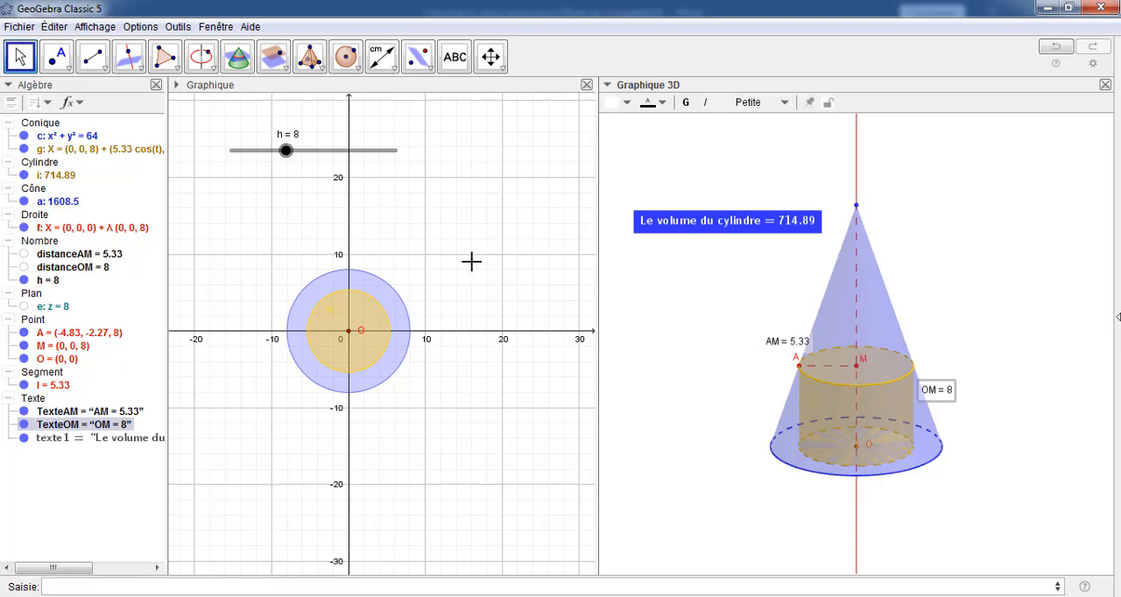
mouse_move(288, 153)
left_mouse_down()
mouse_move(308, 157)
mouse_move(278, 158)
mouse_move(288, 159)
left_mouse_up()
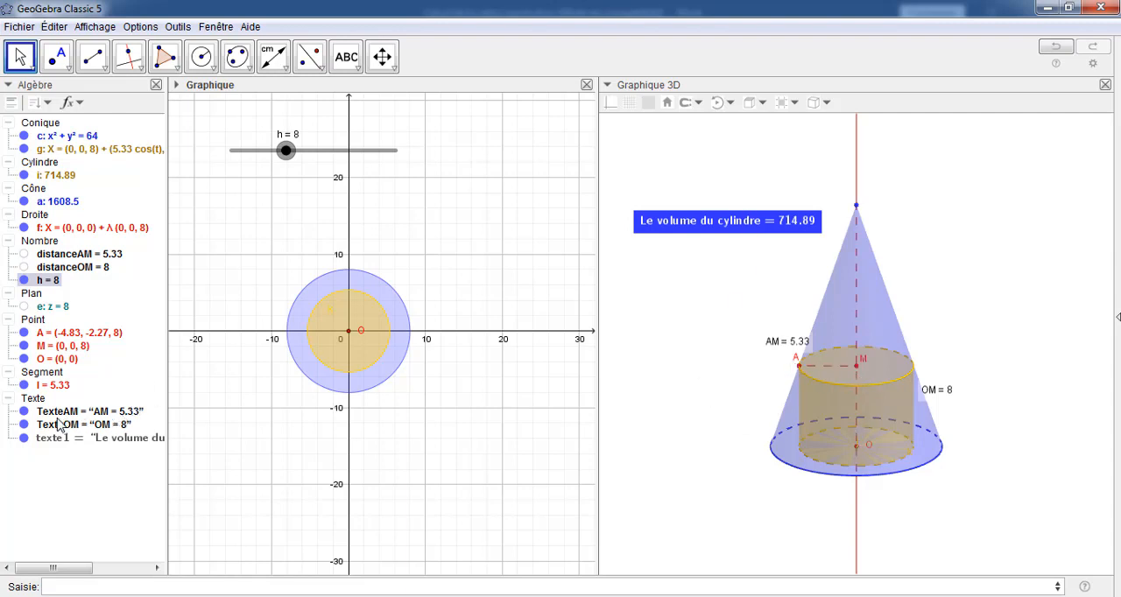
Hide the AM and OM distance labels and the cylinder volume text, and clear the selection
left_click(24, 411)
left_click(24, 424)
left_click(27, 439)
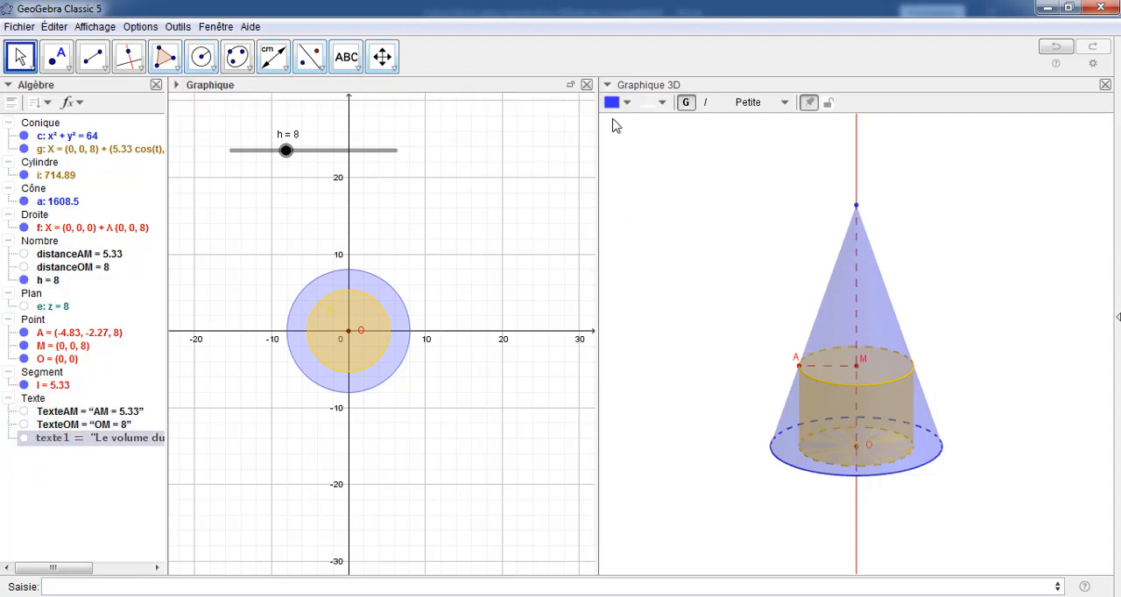
left_click(699, 180)
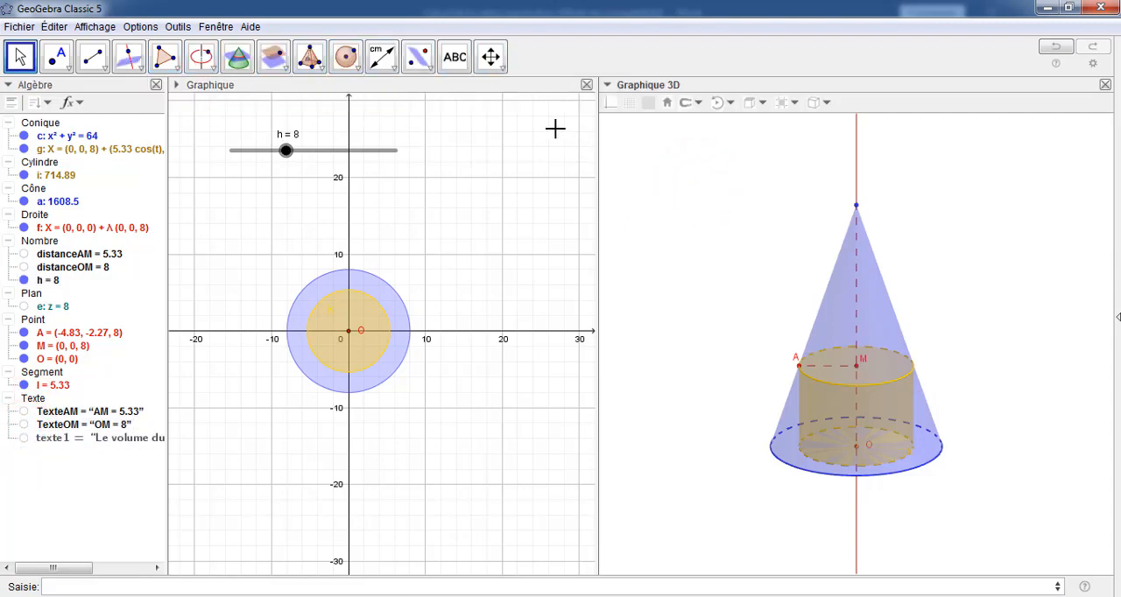
Create a plane through the points M, A and O, and show the horizontal plane e through M
left_click(286, 77)
left_click(271, 93)
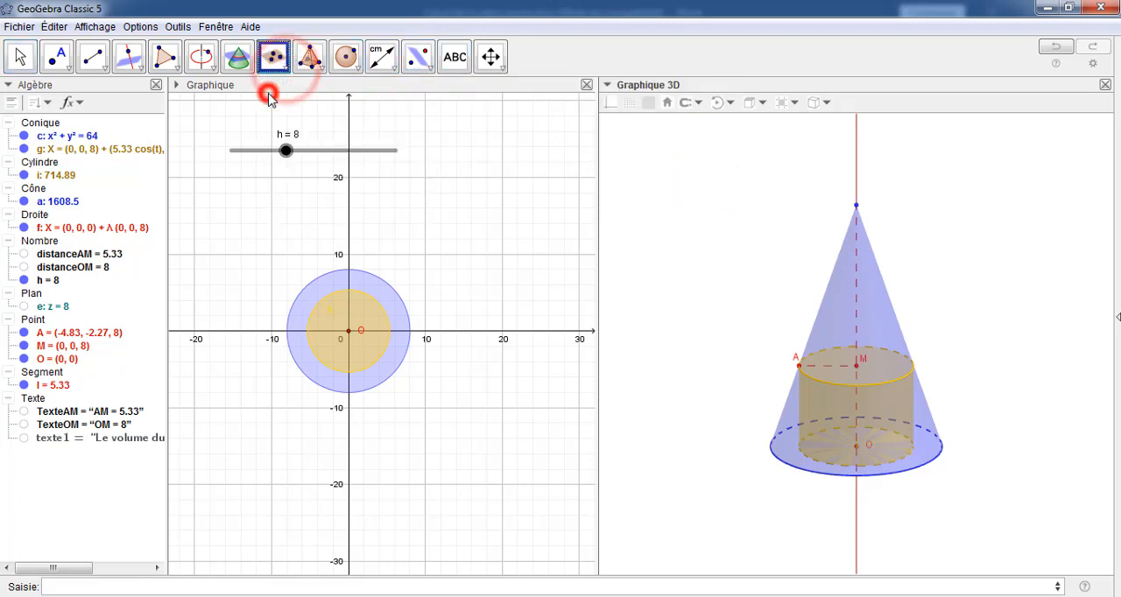
left_click(856, 367)
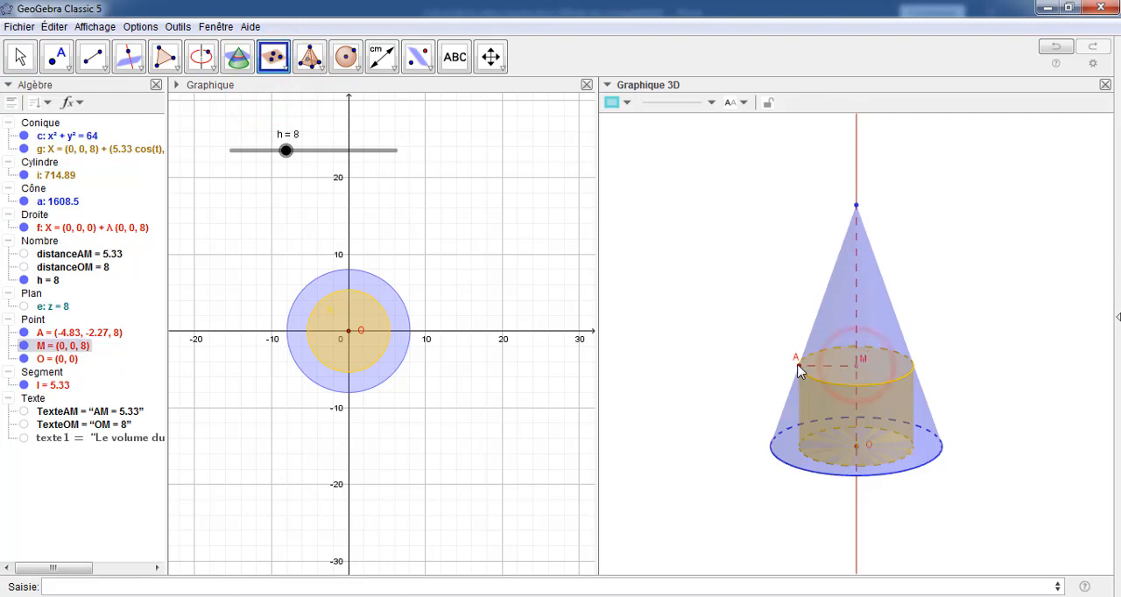
left_click(798, 365)
left_click(857, 447)
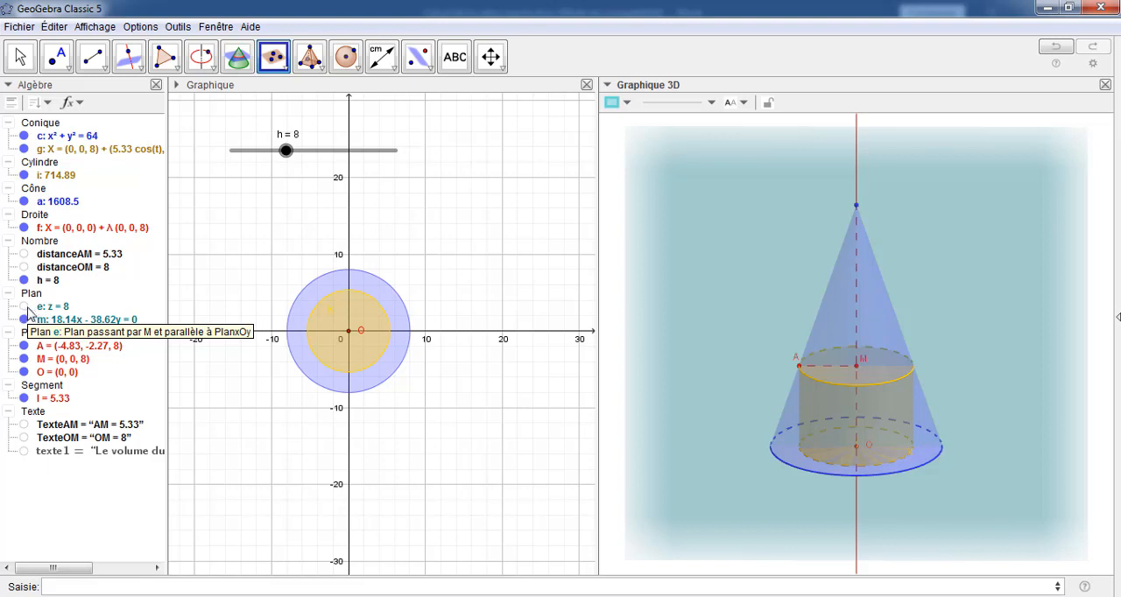
left_click(24, 307)
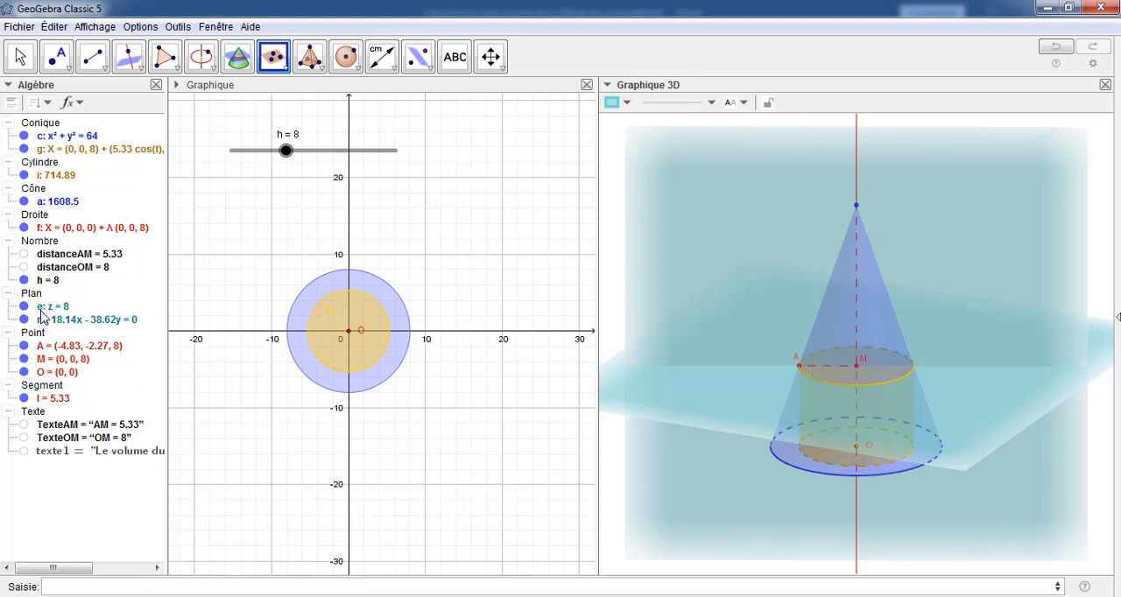
Rename the horizontal plane e through M as b
right_click(40, 313)
left_click(95, 475)
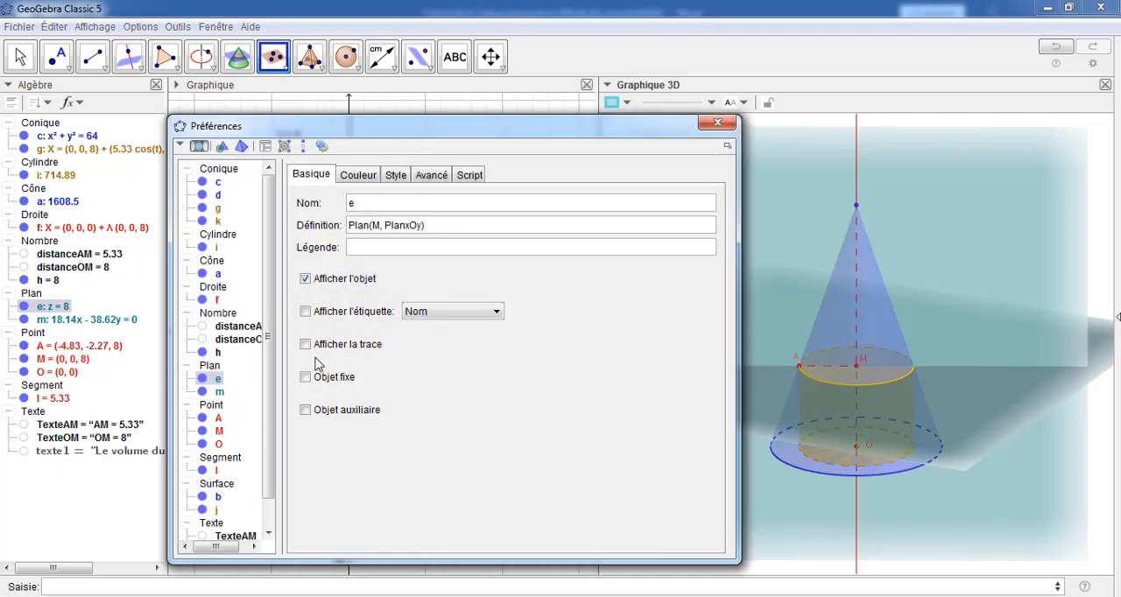
left_click(361, 207)
key("Return")
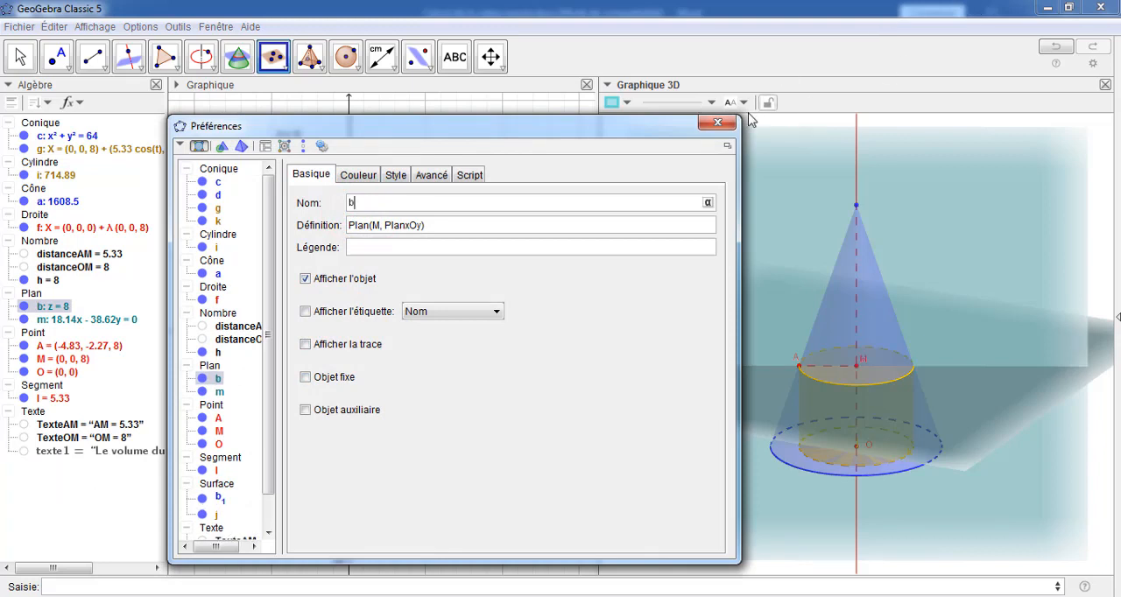
left_click(714, 120)
left_click(714, 122)
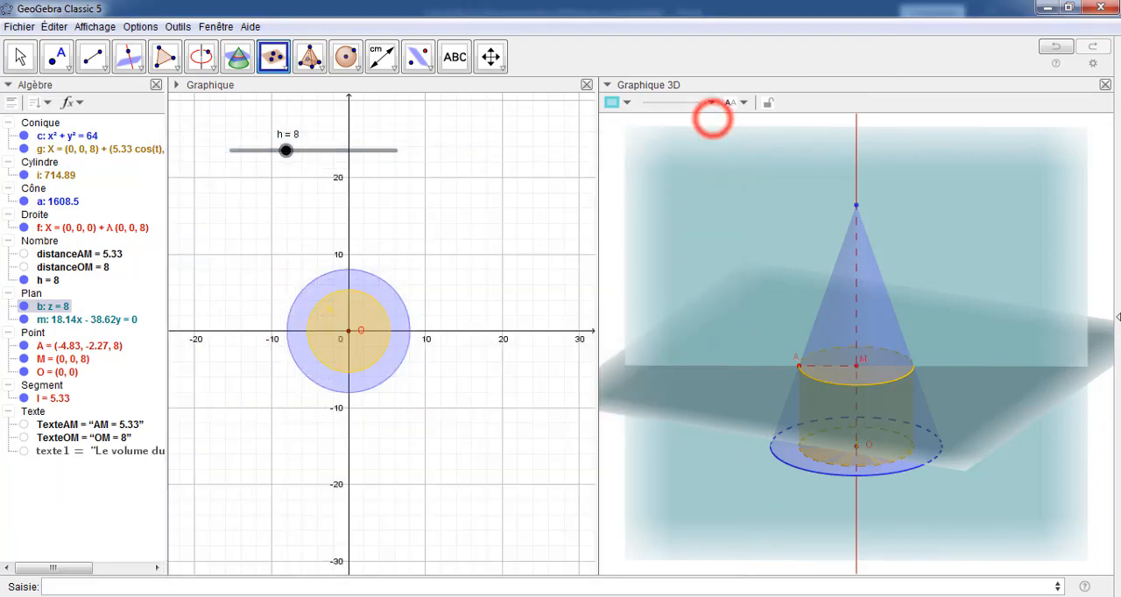
Rename plane m, which passes through M, A and O, as p
right_click(62, 322)
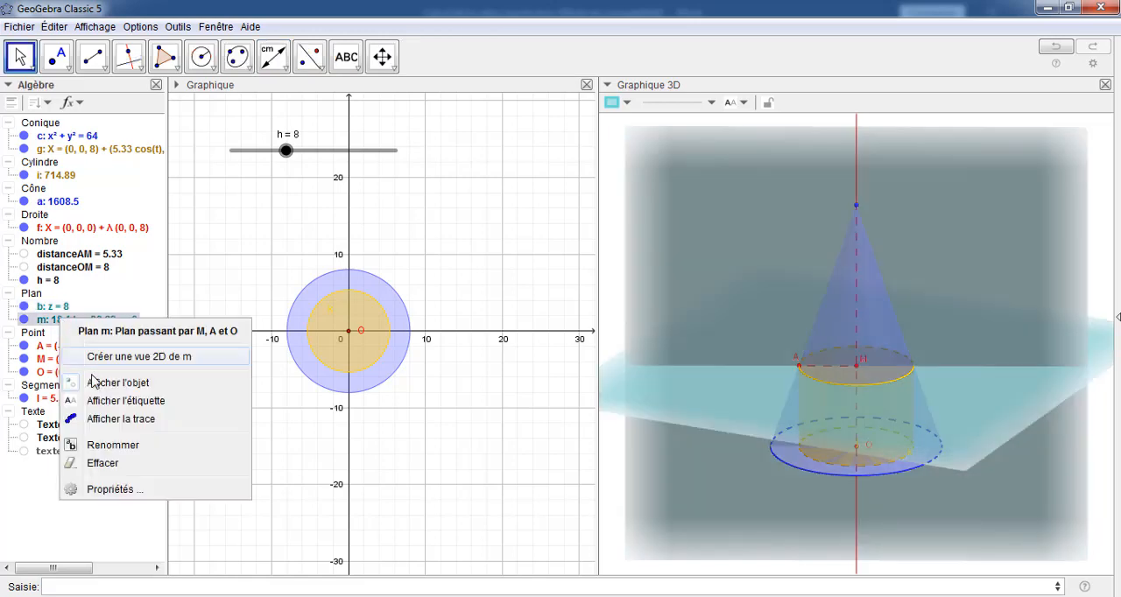
left_click(107, 491)
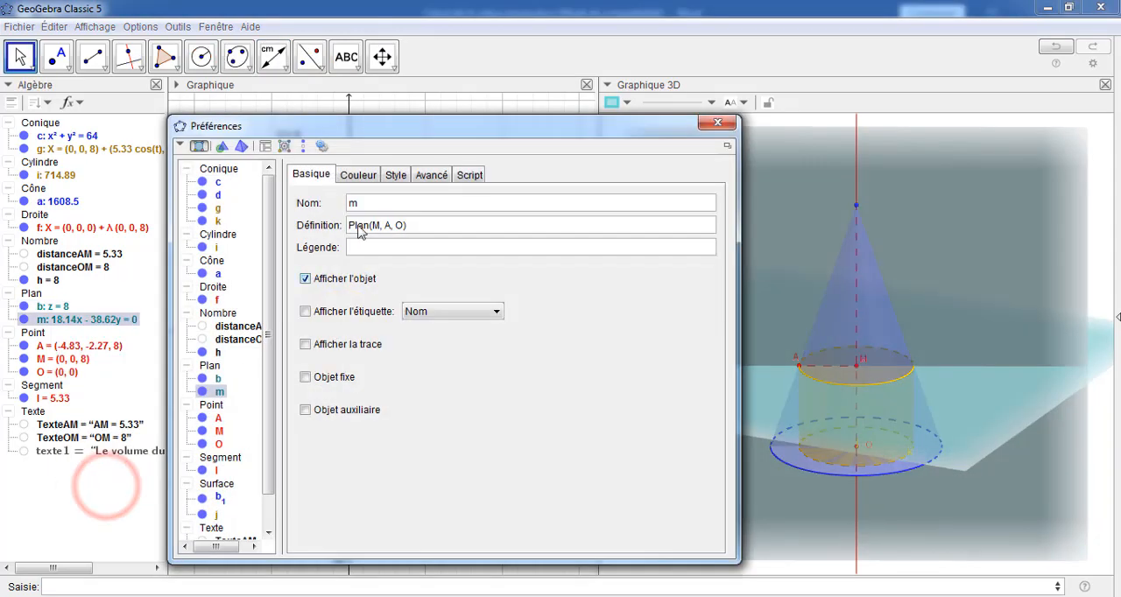
left_click(348, 203)
type("p")
key("Return")
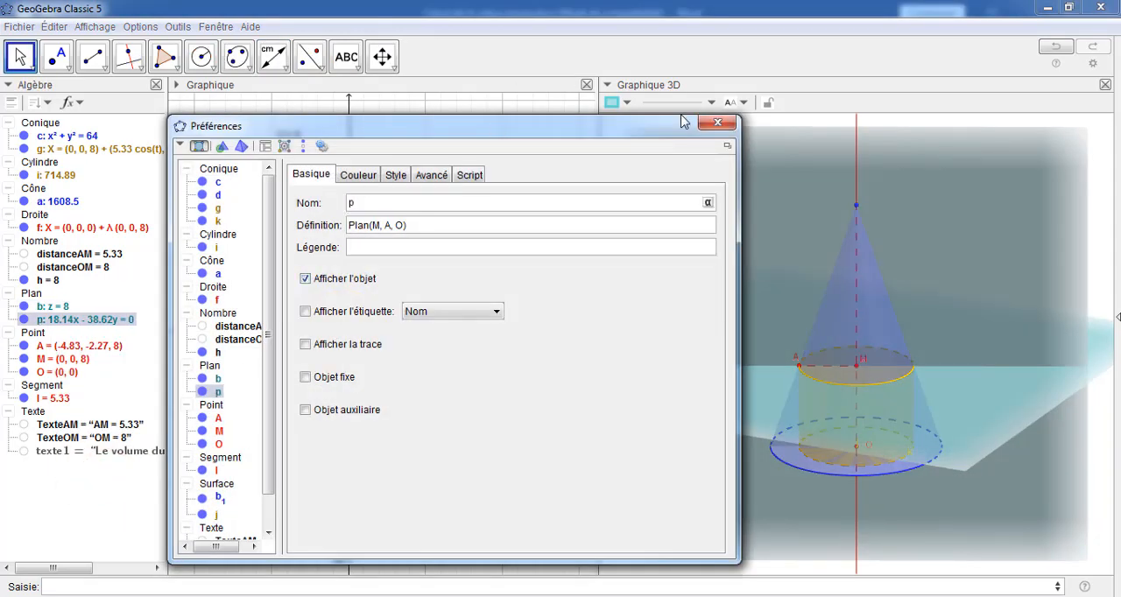
left_click(716, 122)
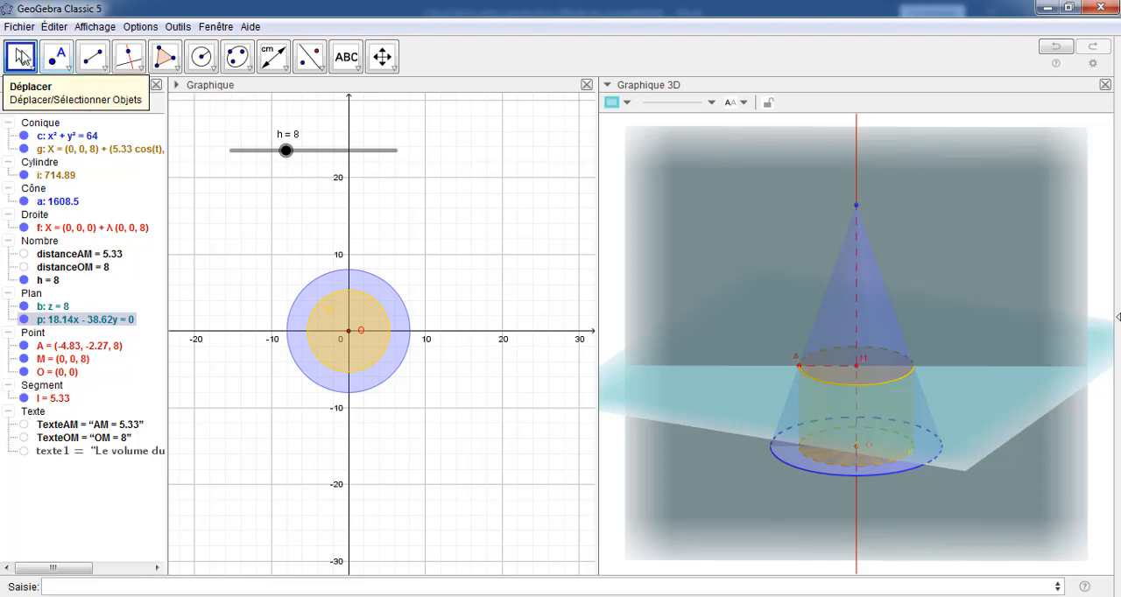
Show the xOy plane under the cone in the 3D view
left_click(19, 55)
left_click_drag(1096, 236, 1080, 216)
left_click(648, 102)
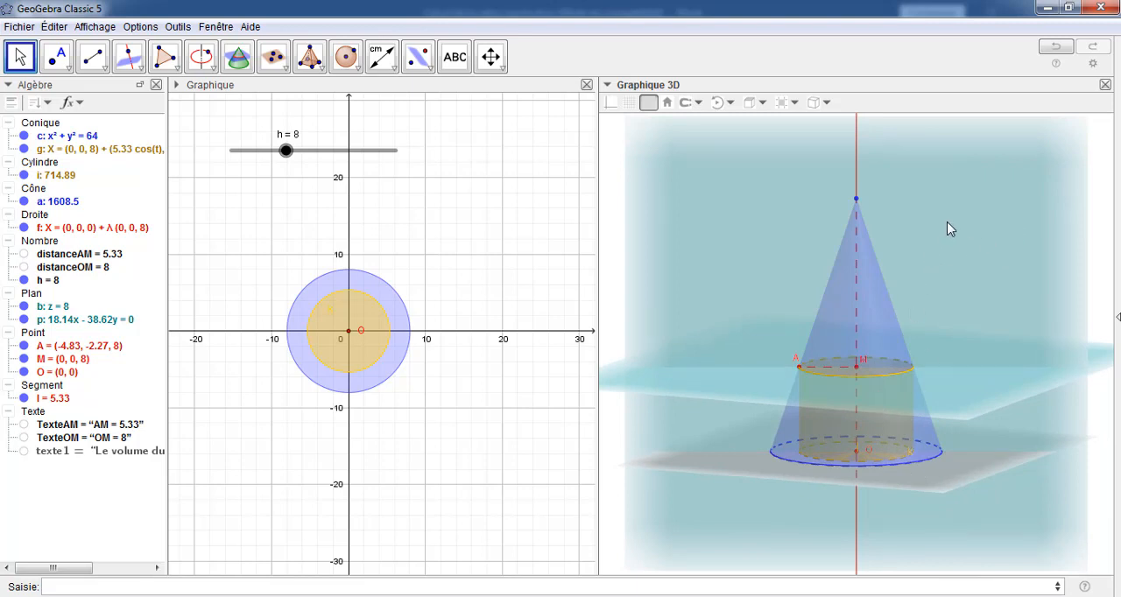
left_click_drag(948, 227, 971, 230)
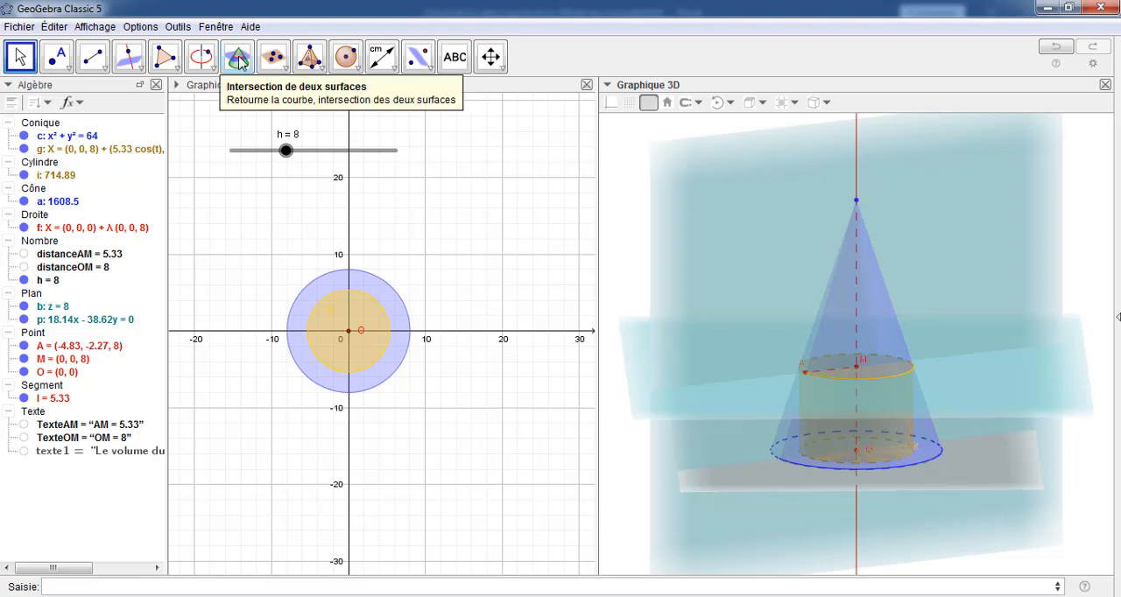
Create the intersection lines of plane p with plane b and with the xOy plane
left_click(239, 59)
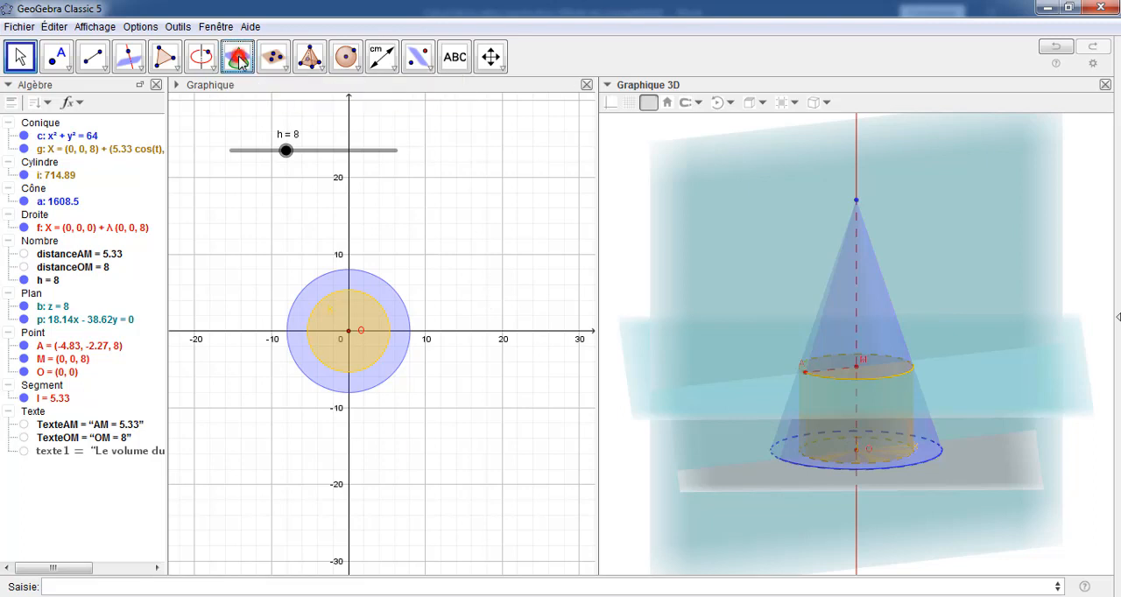
left_click(764, 231)
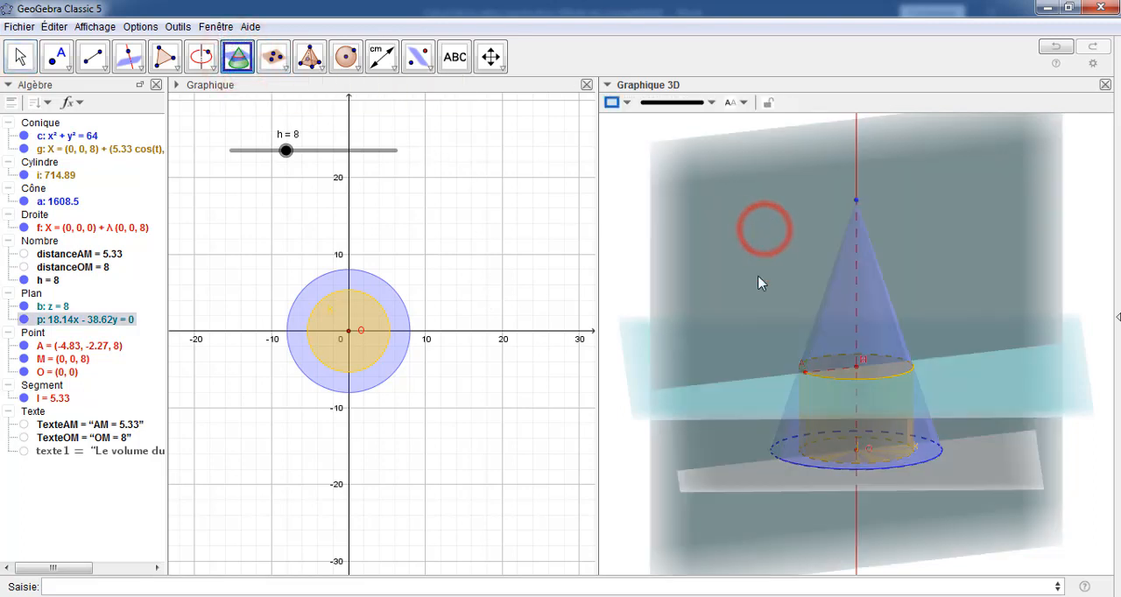
left_click(742, 405)
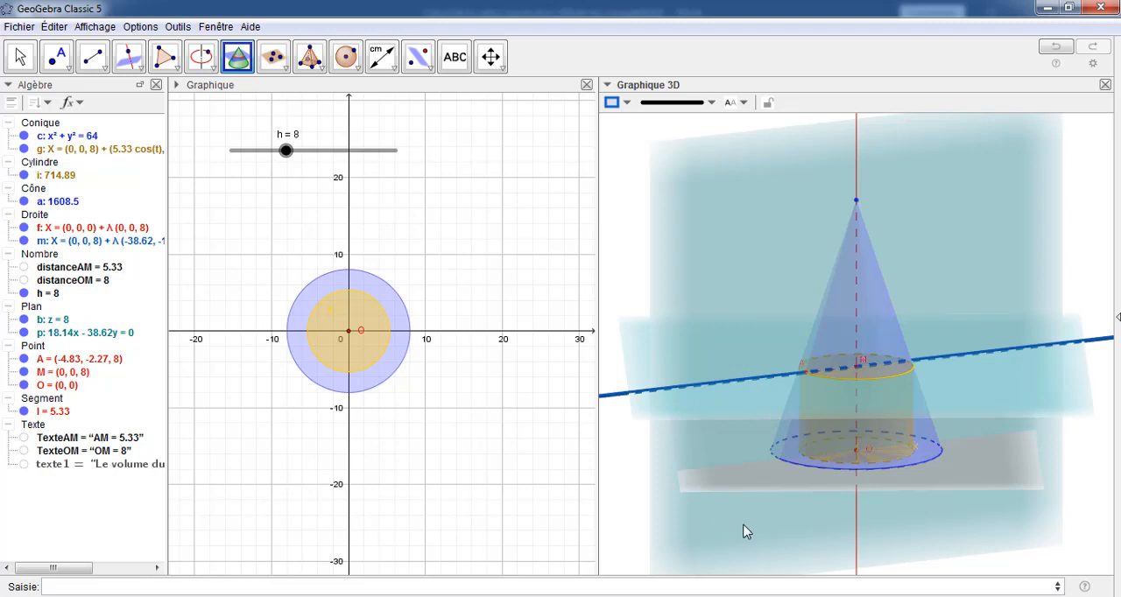
mouse_move(1020, 438)
left_mouse_down()
mouse_move(984, 430)
mouse_move(991, 411)
mouse_move(1003, 425)
left_mouse_up()
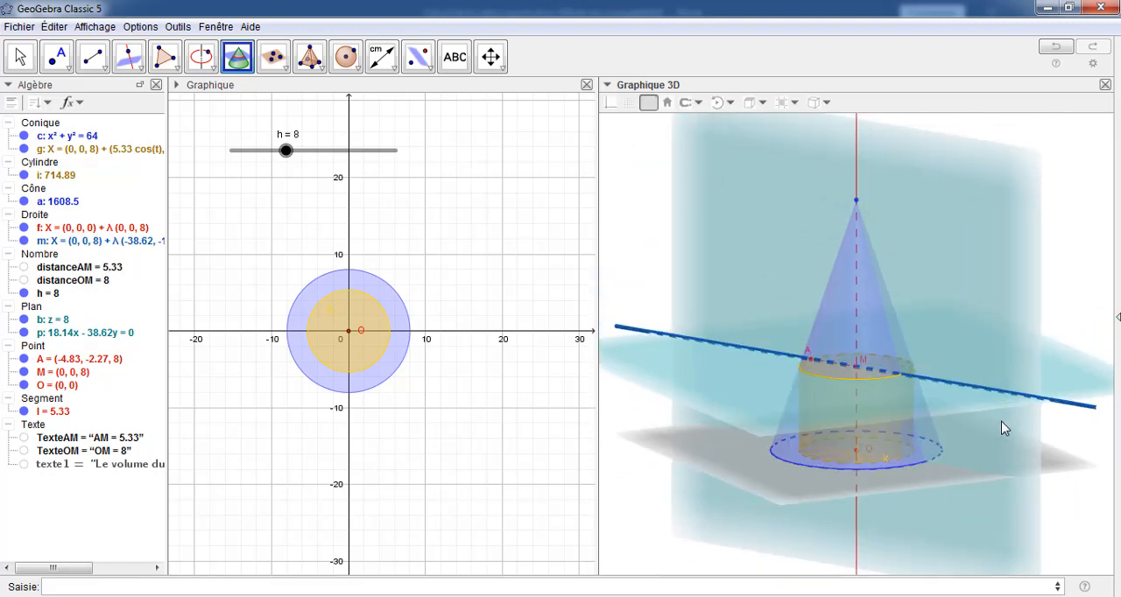
left_click(817, 483)
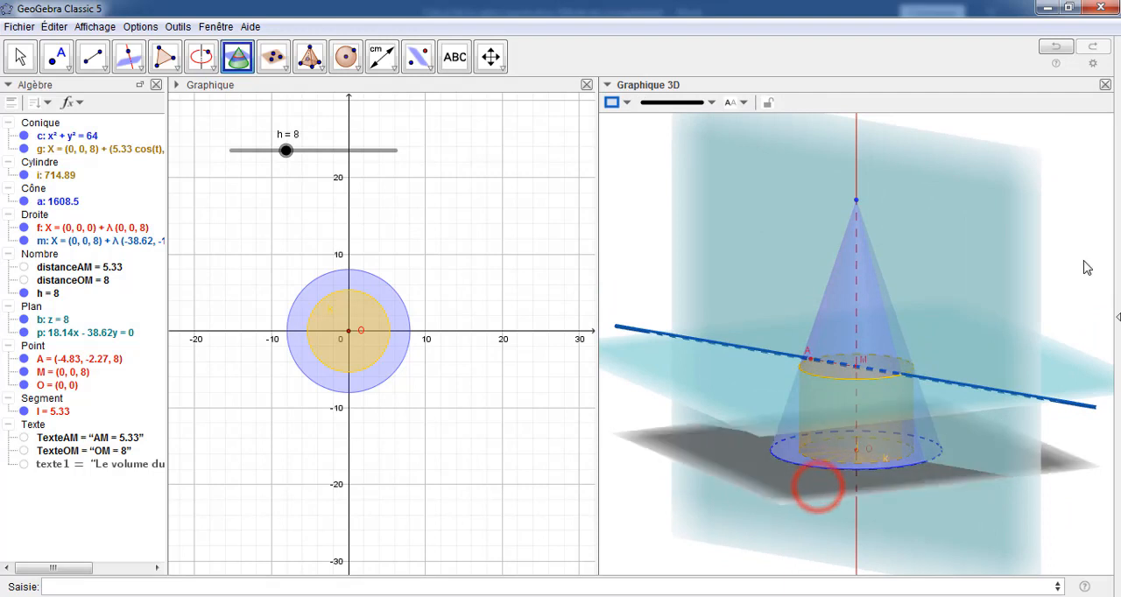
left_click(1020, 220)
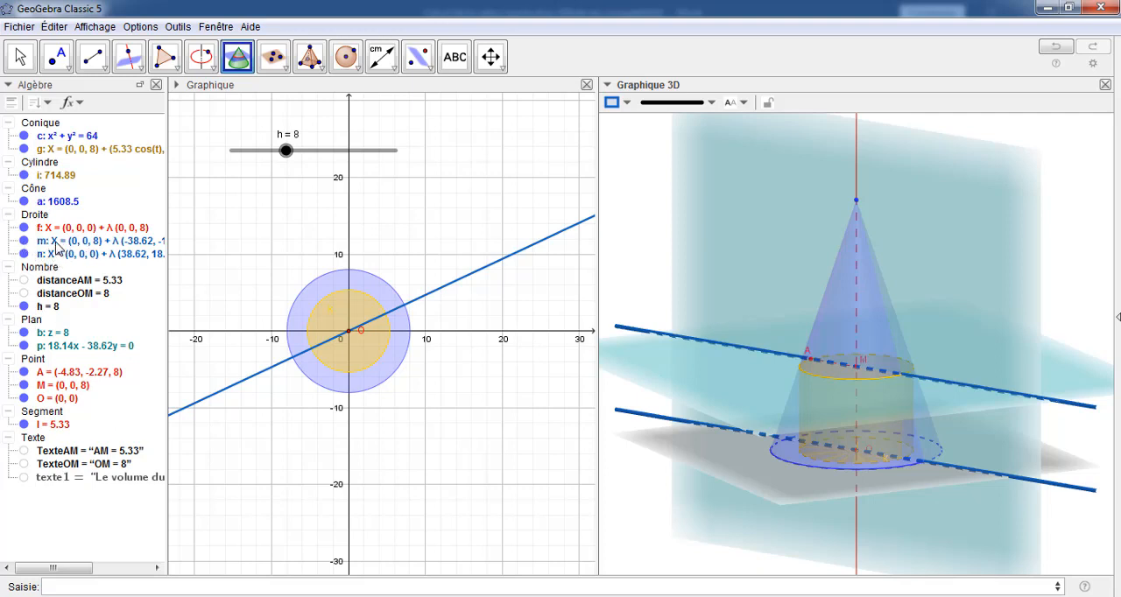
Colour line m, the intersection of planes p and b, red and set its line thickness to 1
right_click(58, 247)
left_click(112, 381)
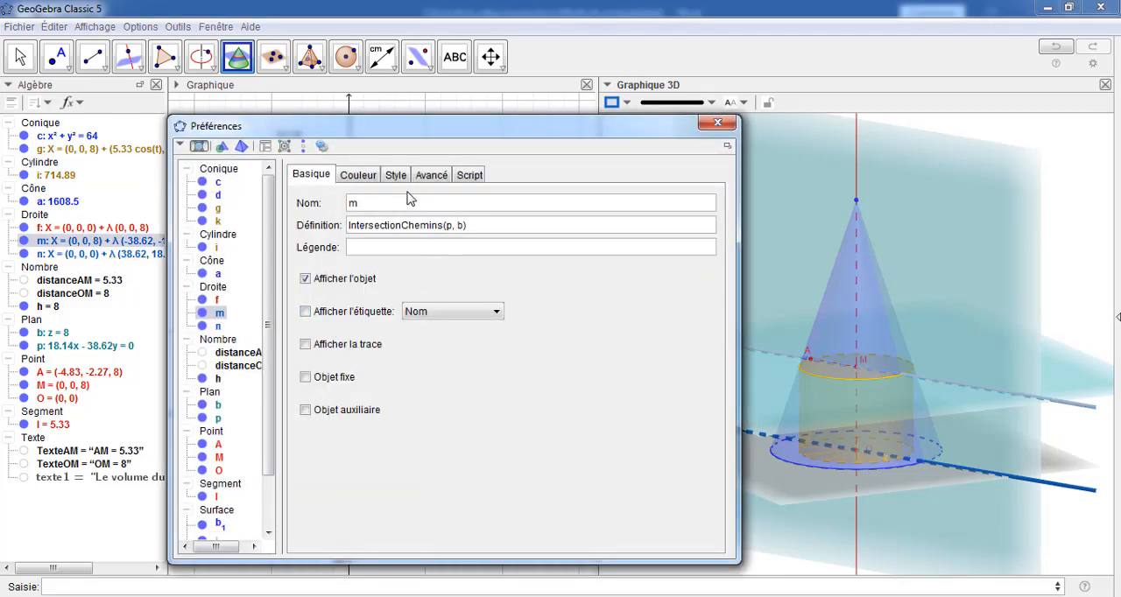
left_click(357, 175)
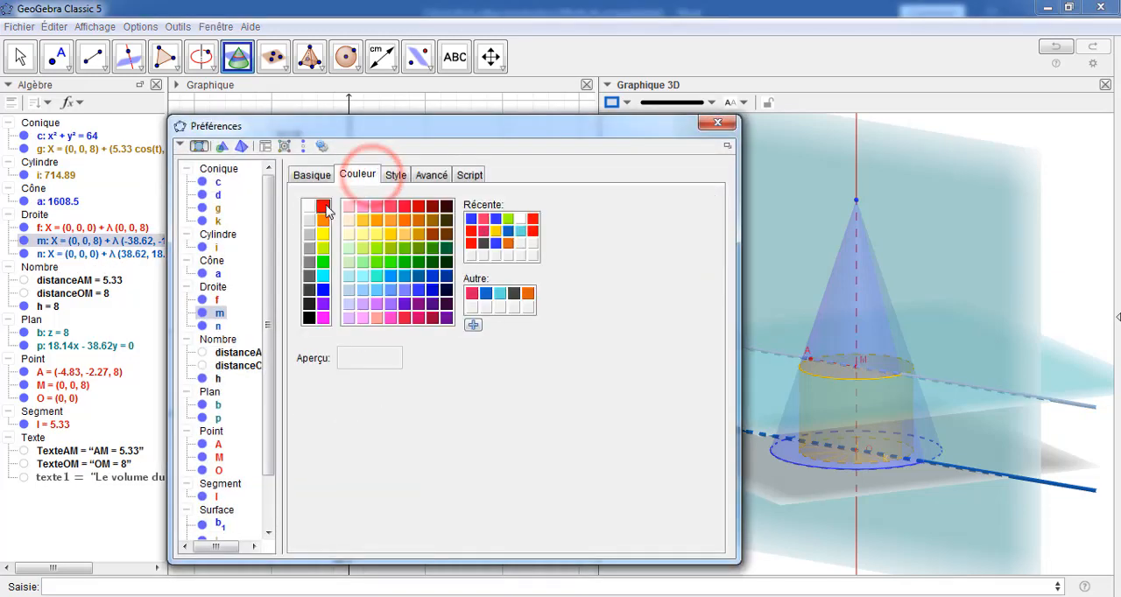
left_click(323, 206)
left_click(395, 175)
left_click_drag(359, 220, 310, 224)
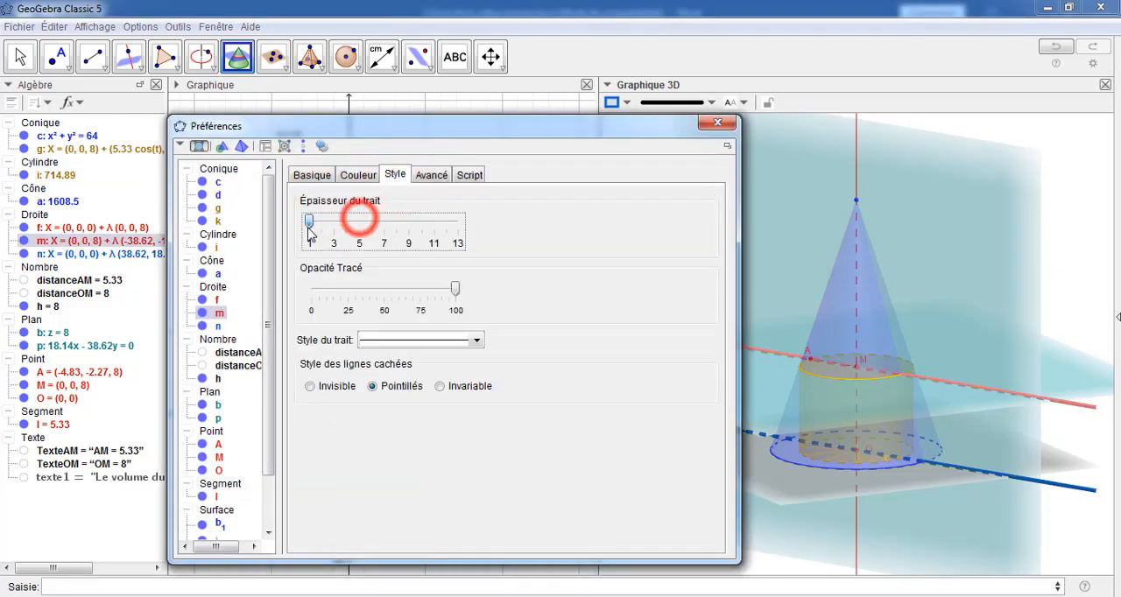
Set the line thickness of line n, in the base plane, to 1 and colour it red
left_click(206, 326)
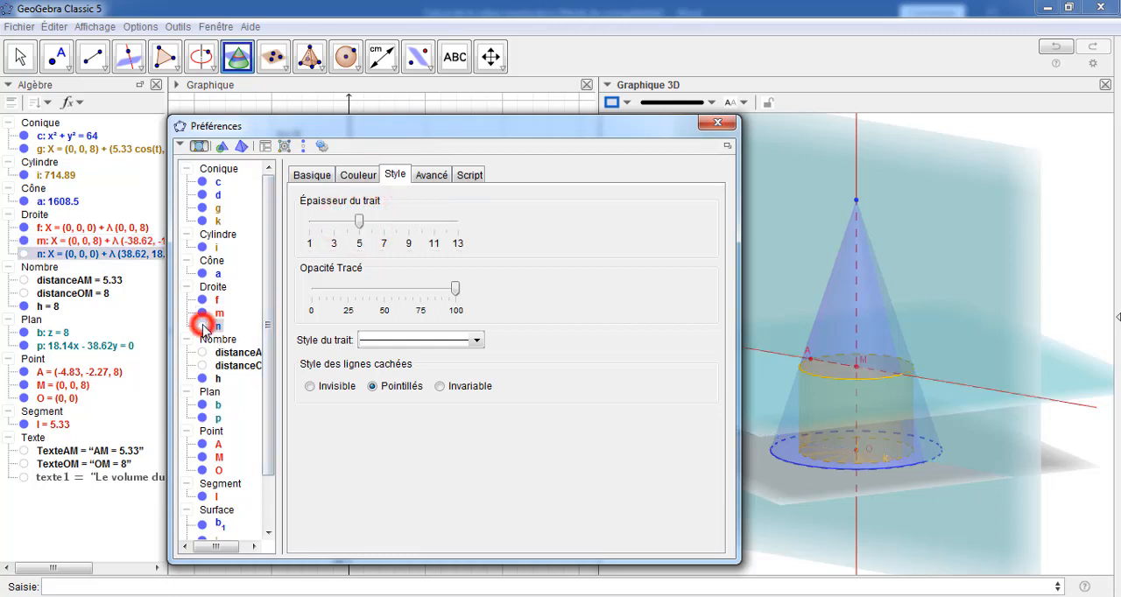
left_click(207, 326)
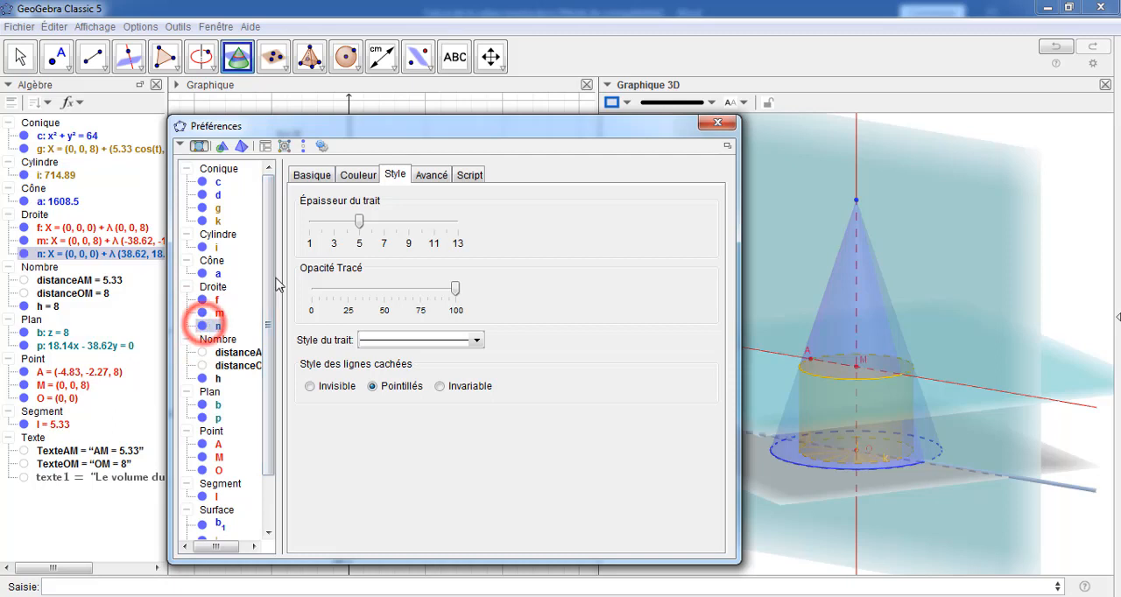
left_click_drag(358, 224, 308, 230)
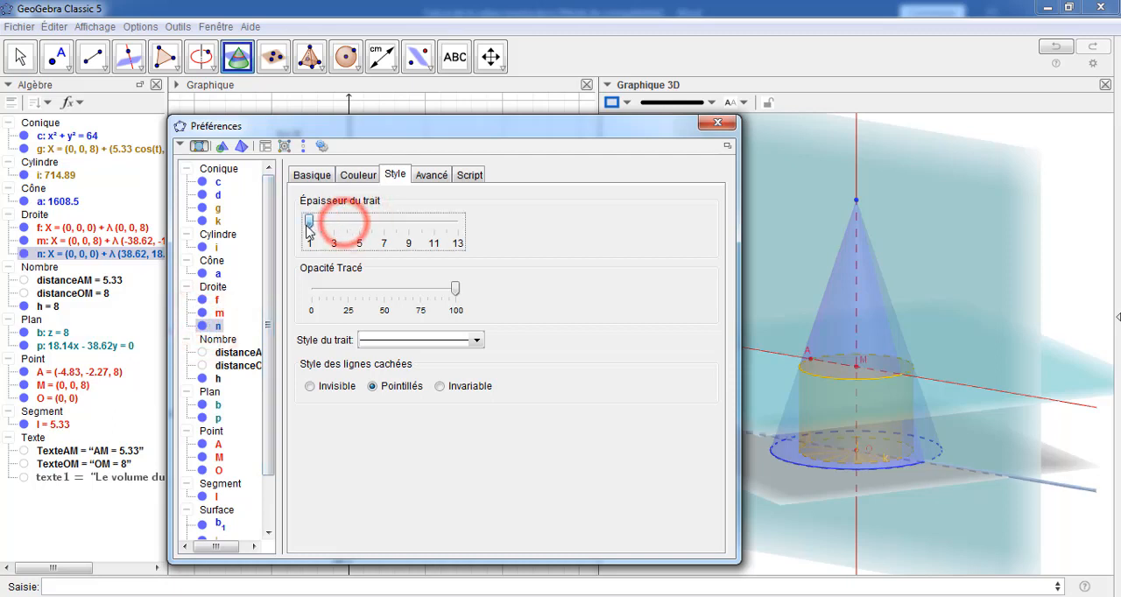
left_click(358, 174)
left_click(321, 208)
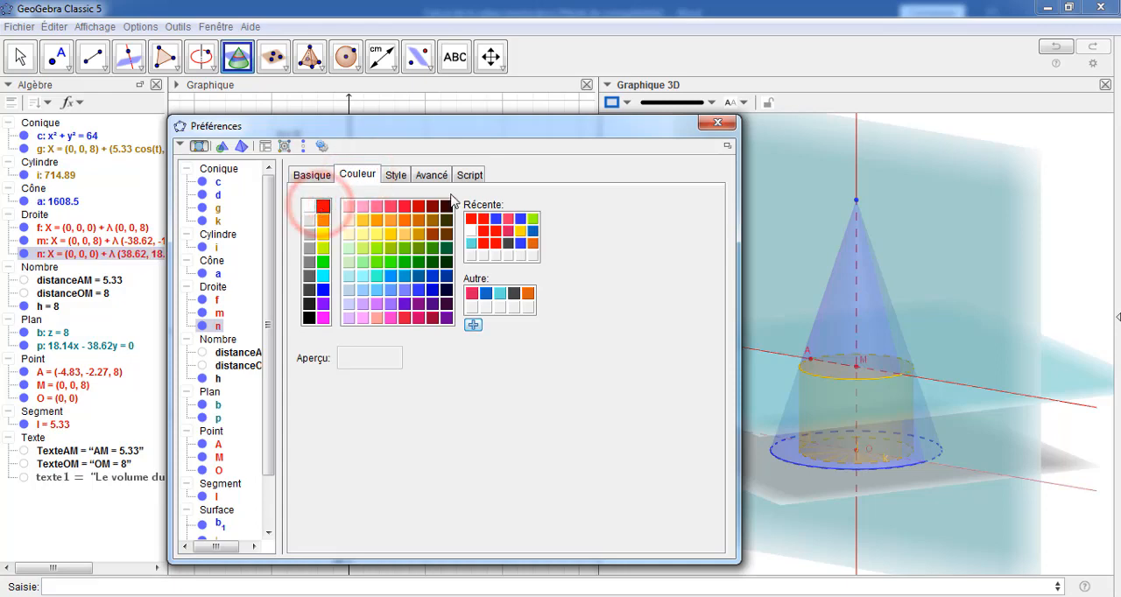
left_click(718, 121)
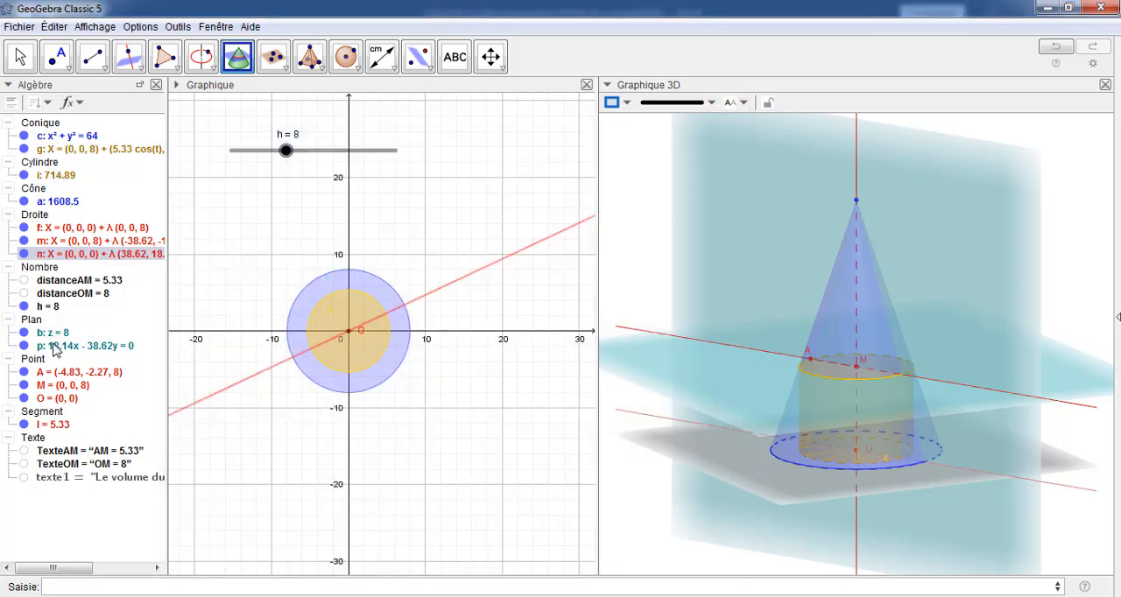
Hide planes b and p and the xOy plane in the 3D view
left_click(24, 333)
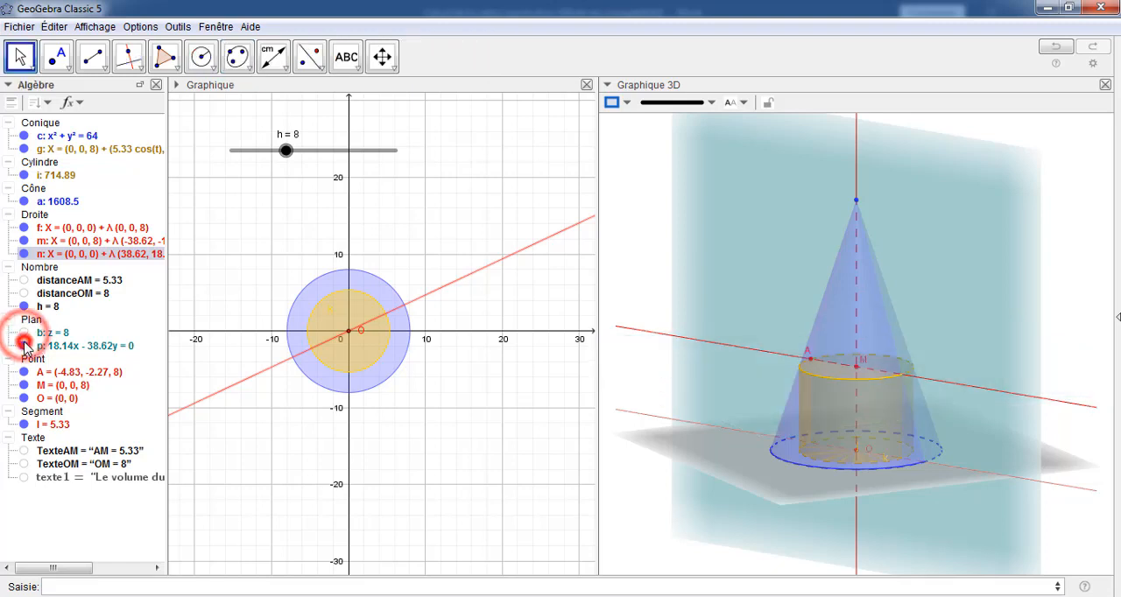
left_click(25, 346)
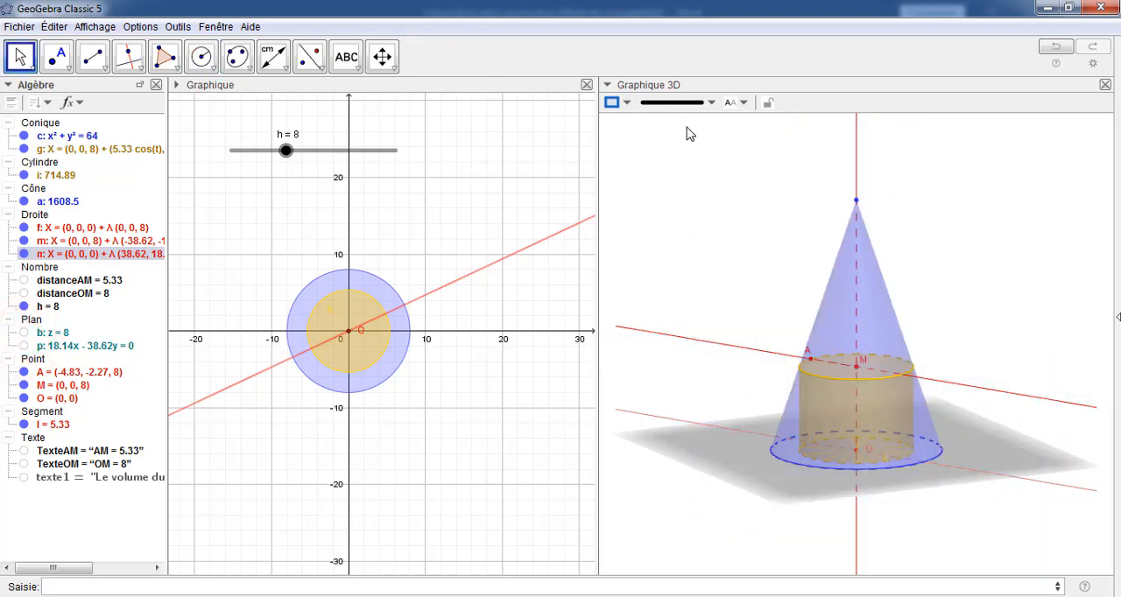
left_click(386, 58)
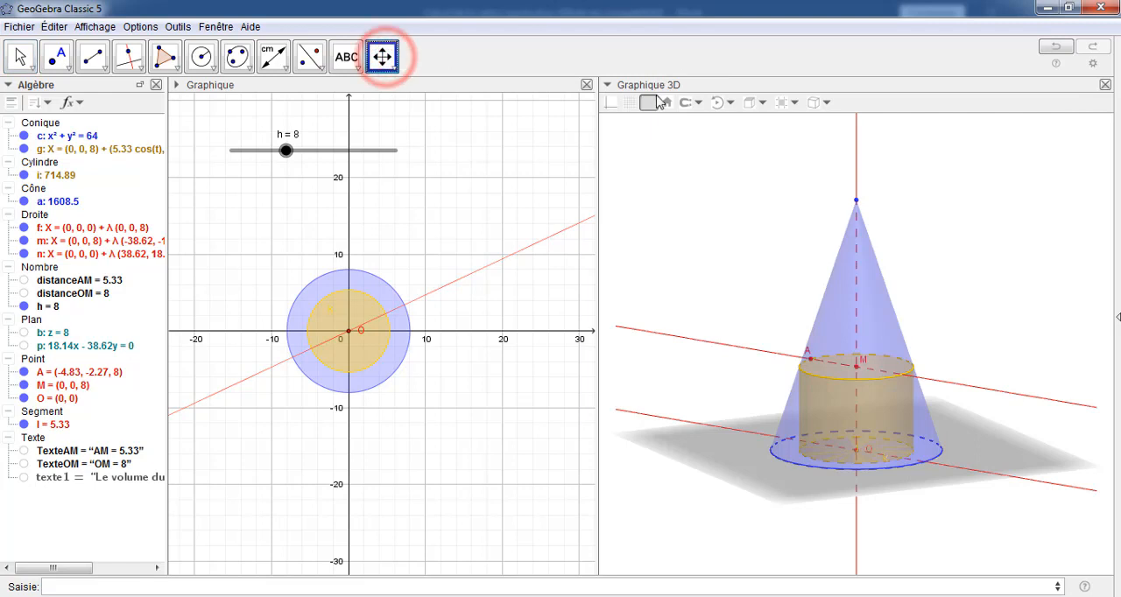
left_click(648, 102)
left_click_drag(977, 294, 1024, 290)
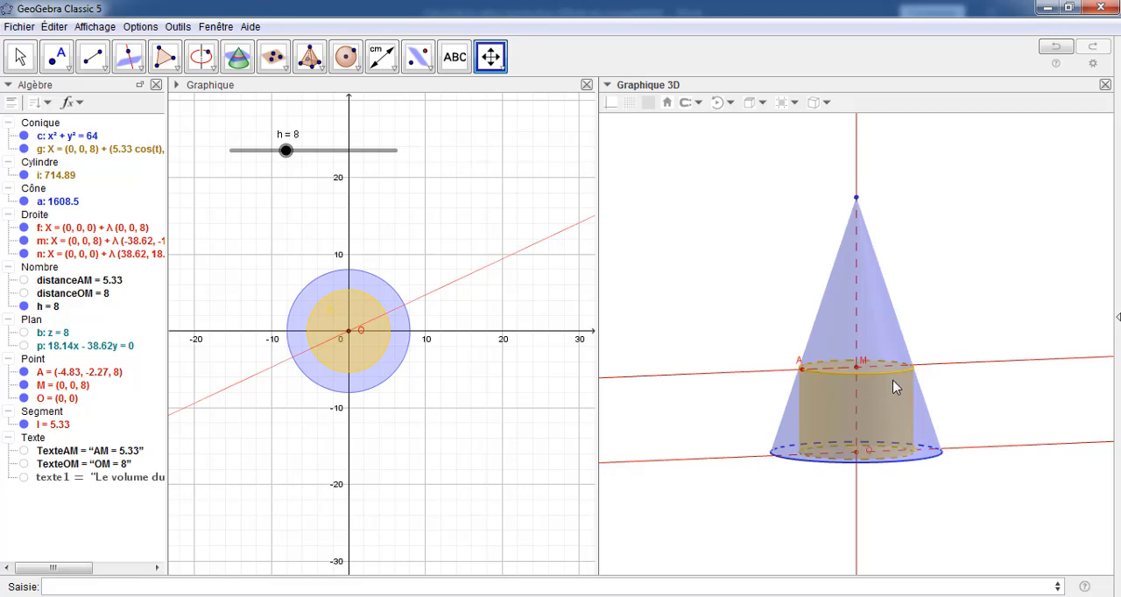
Create the intersection points of line n with the cone's base circle c
left_click(21, 56)
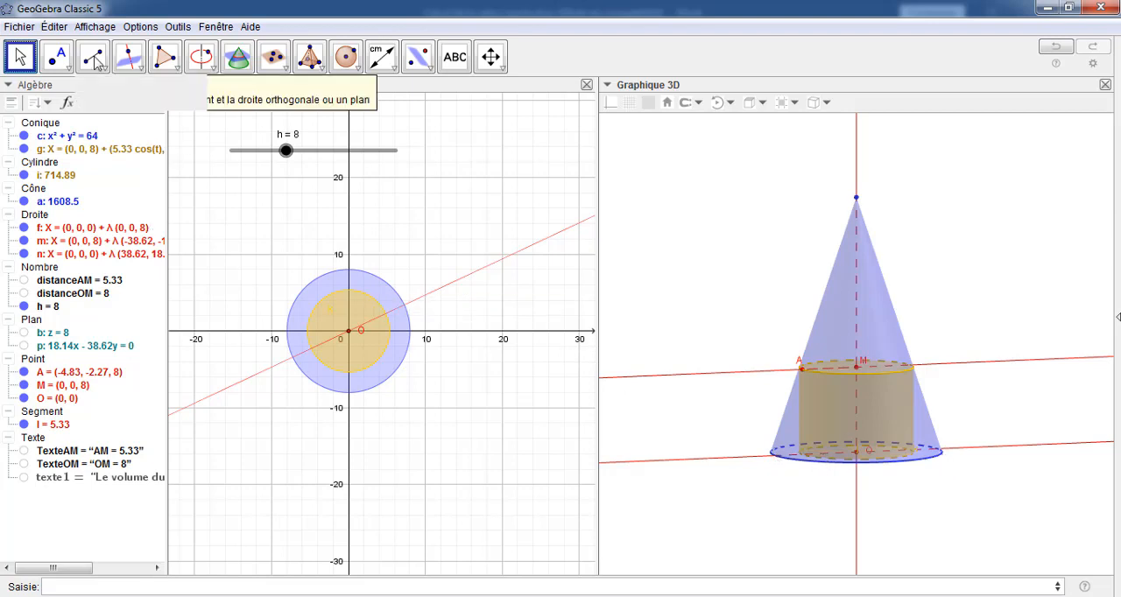
left_click(56, 59)
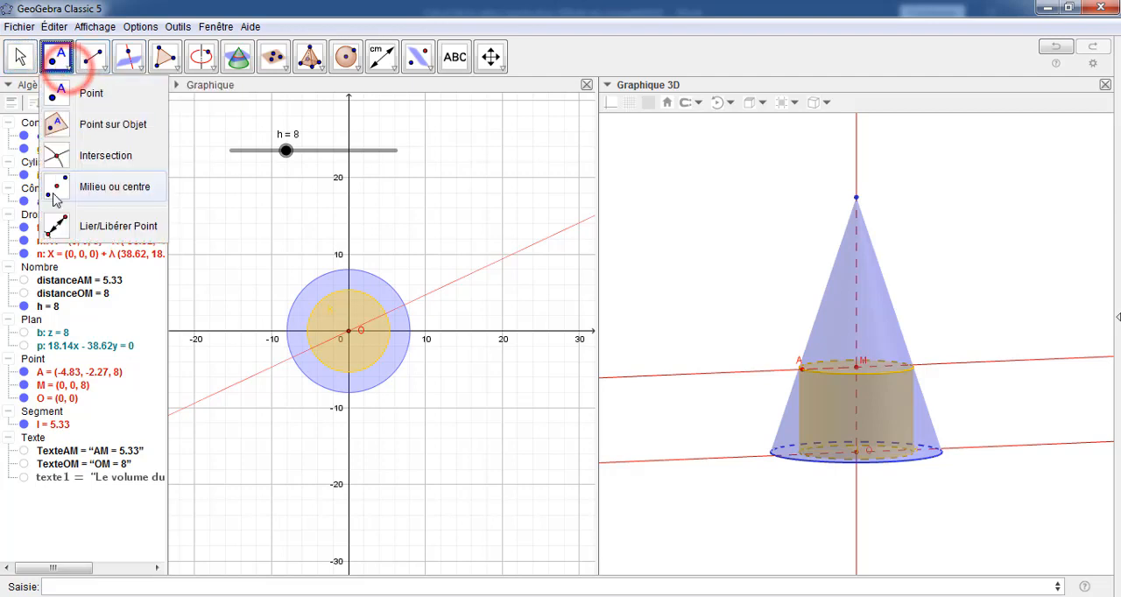
left_click(59, 158)
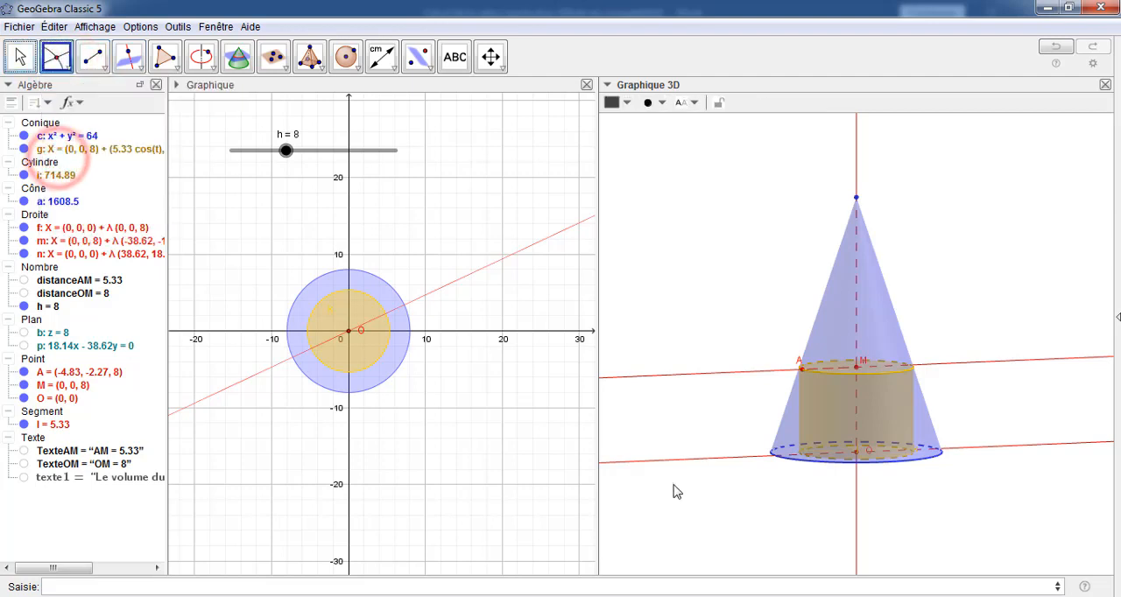
left_click(699, 463)
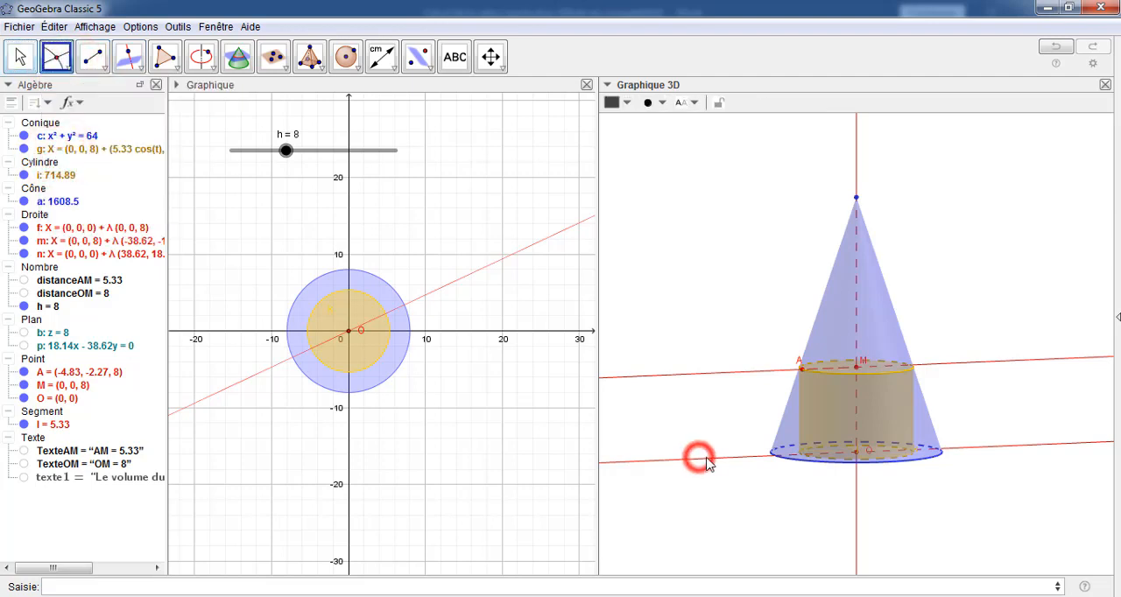
left_click(789, 463)
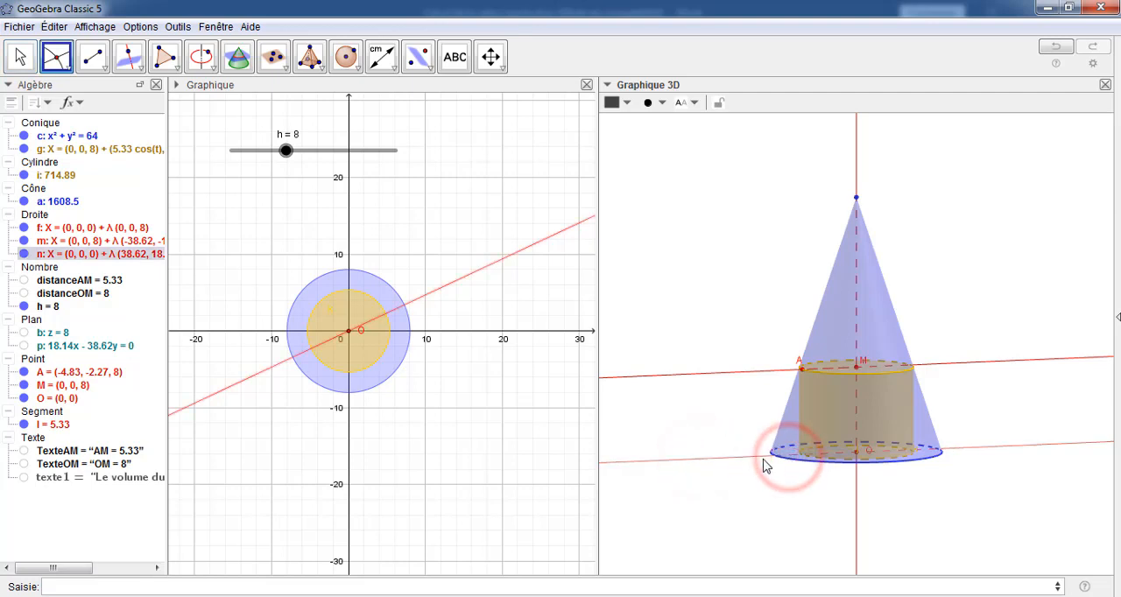
left_click(750, 462)
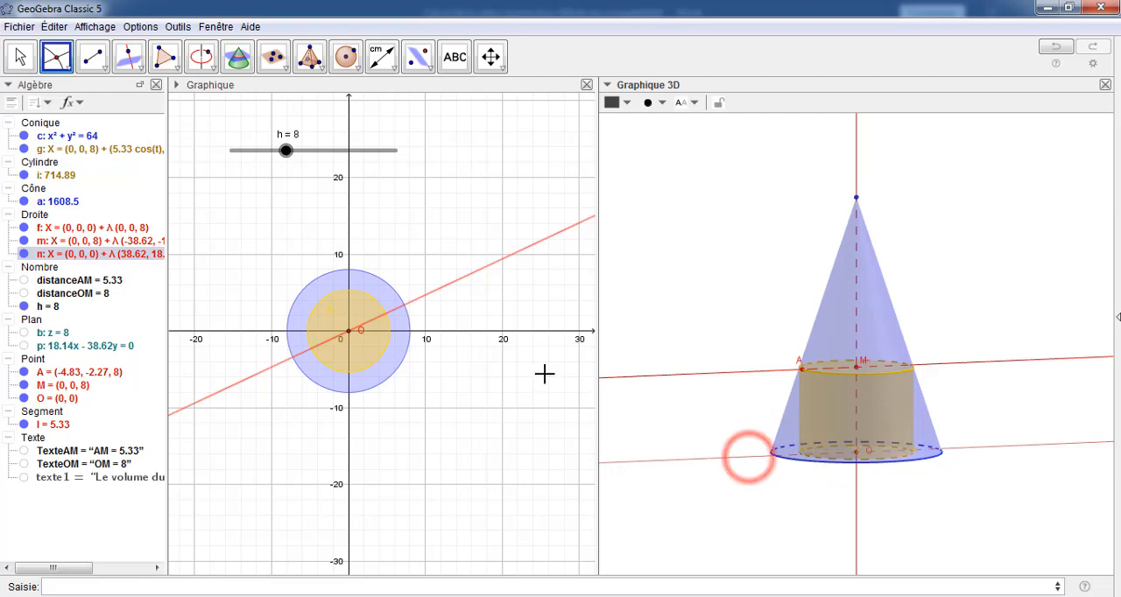
left_click(1015, 450)
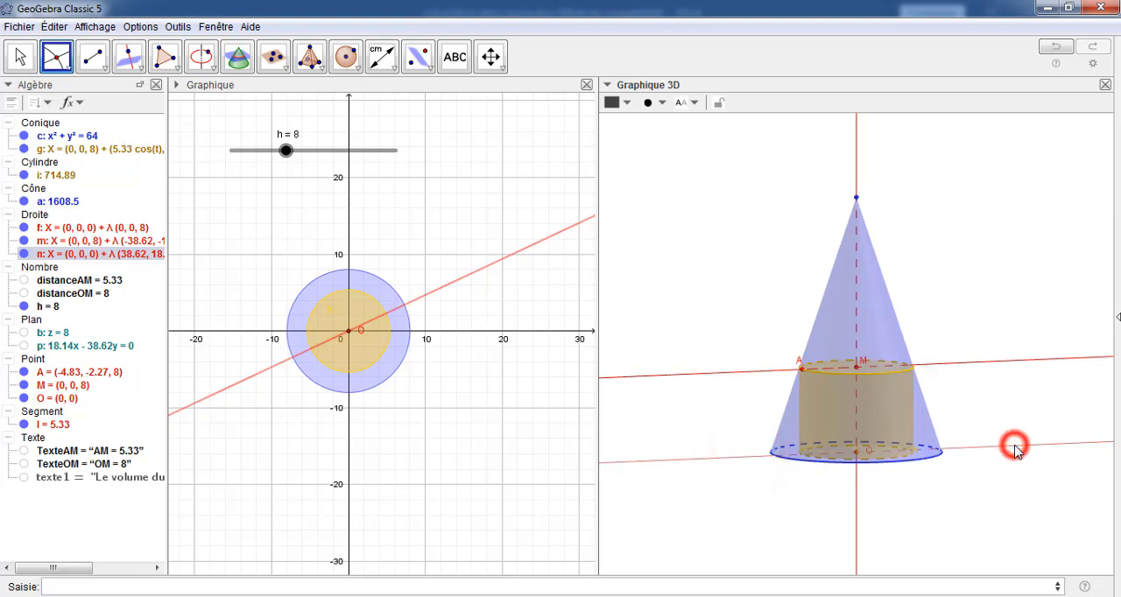
left_click(55, 55)
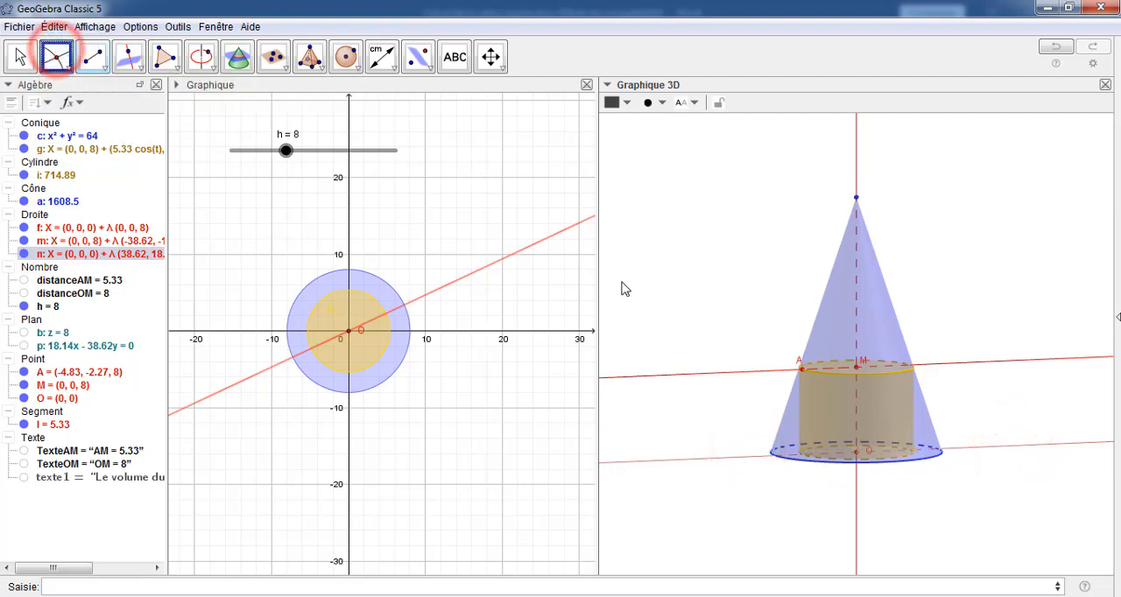
left_click(976, 453)
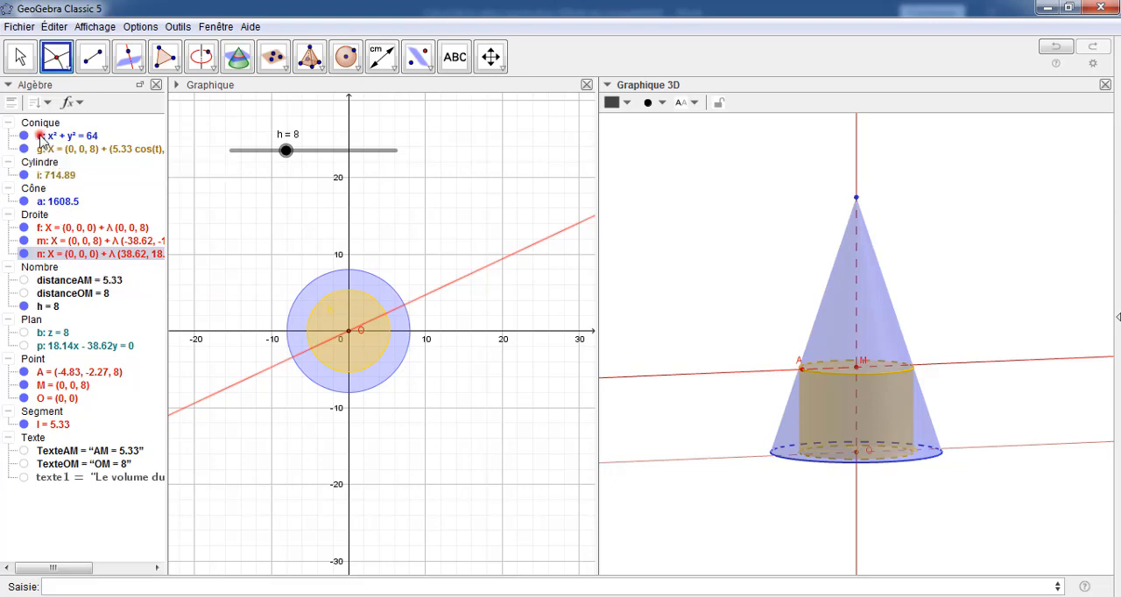
left_click(40, 137)
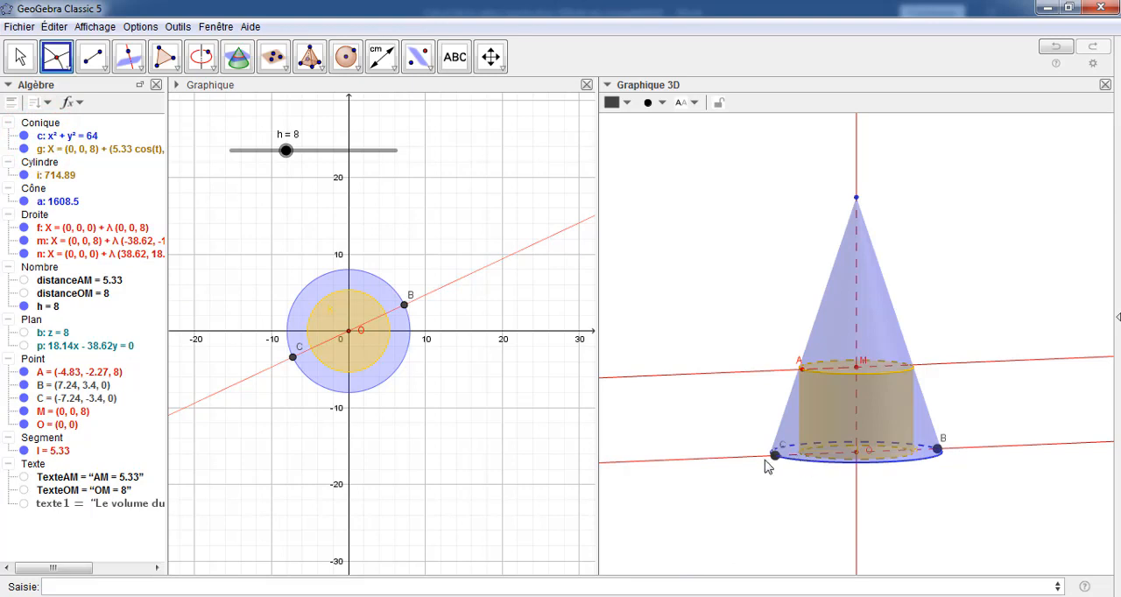
Move the labels of points C and B outward, clear of the cone's base in the 3D view
left_click(21, 57)
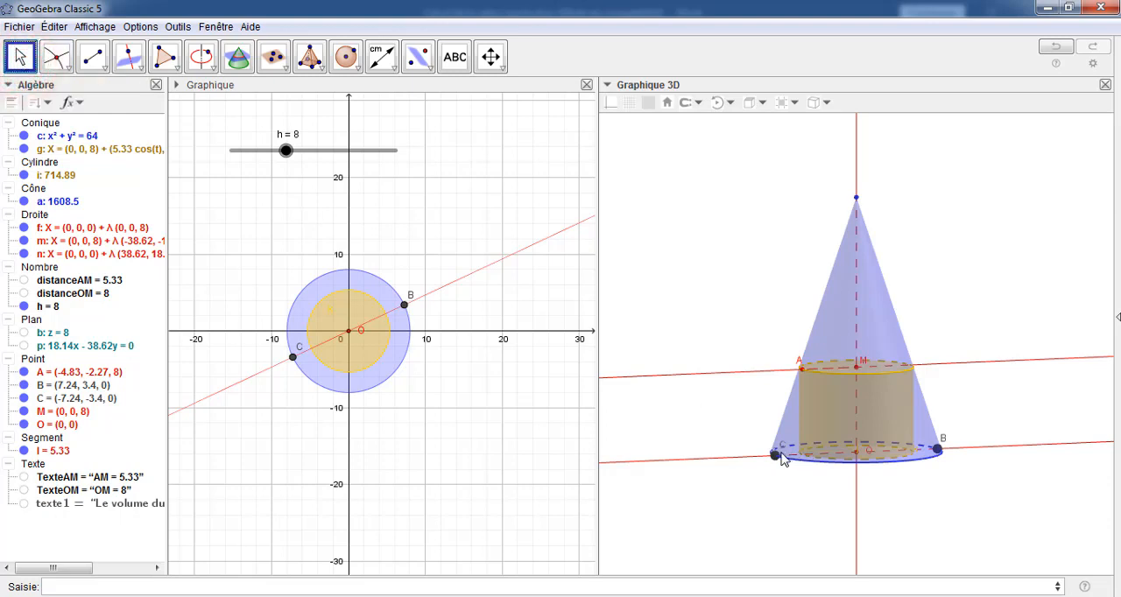
left_click(780, 452)
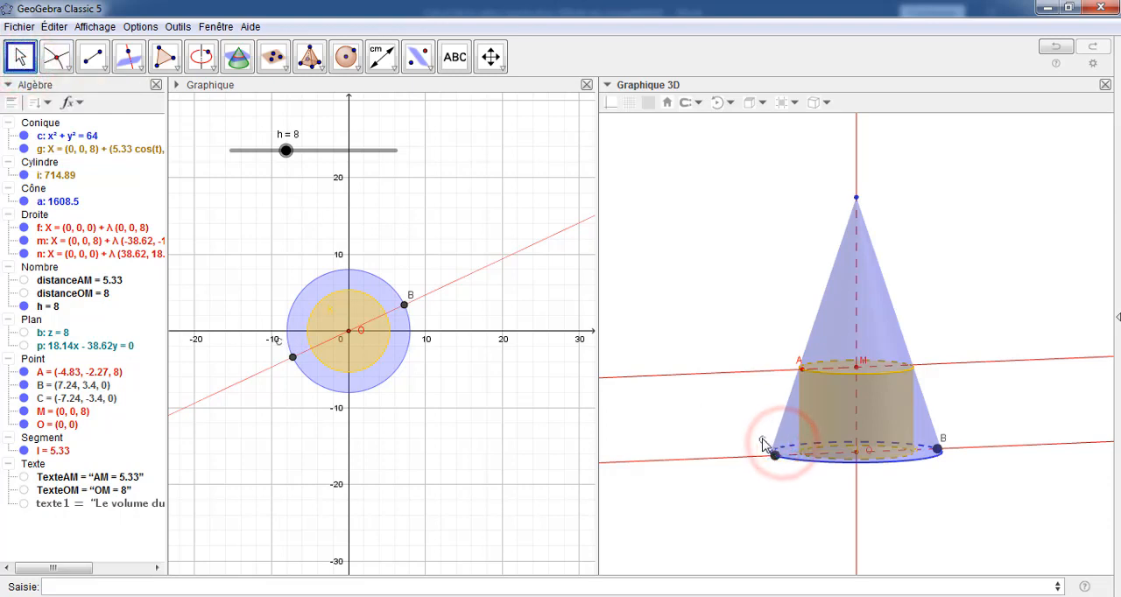
left_click(944, 441)
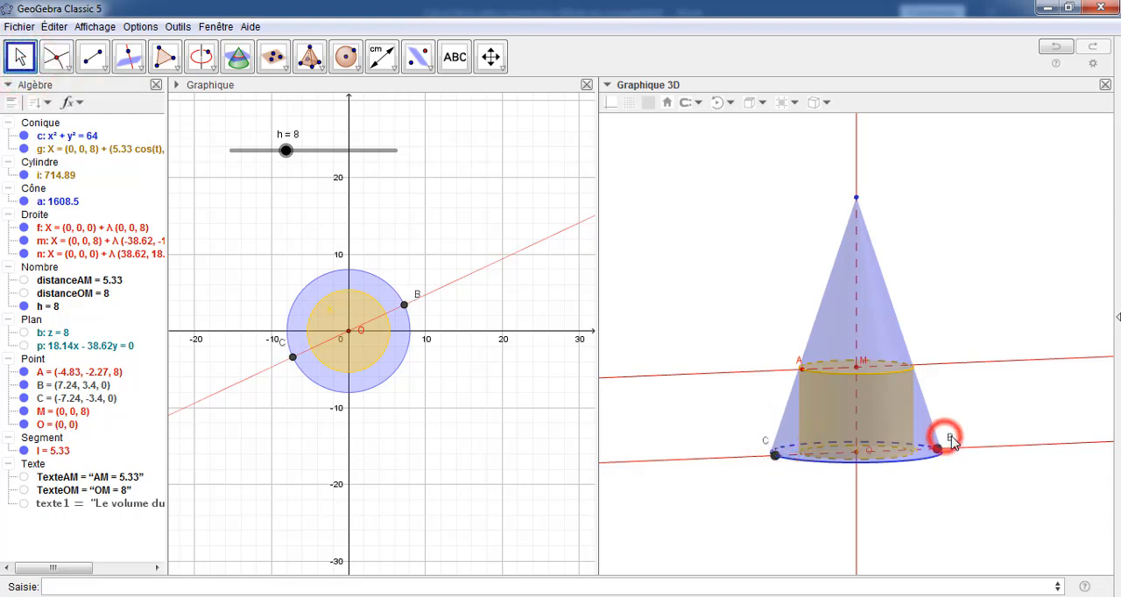
left_click_drag(932, 321, 913, 325)
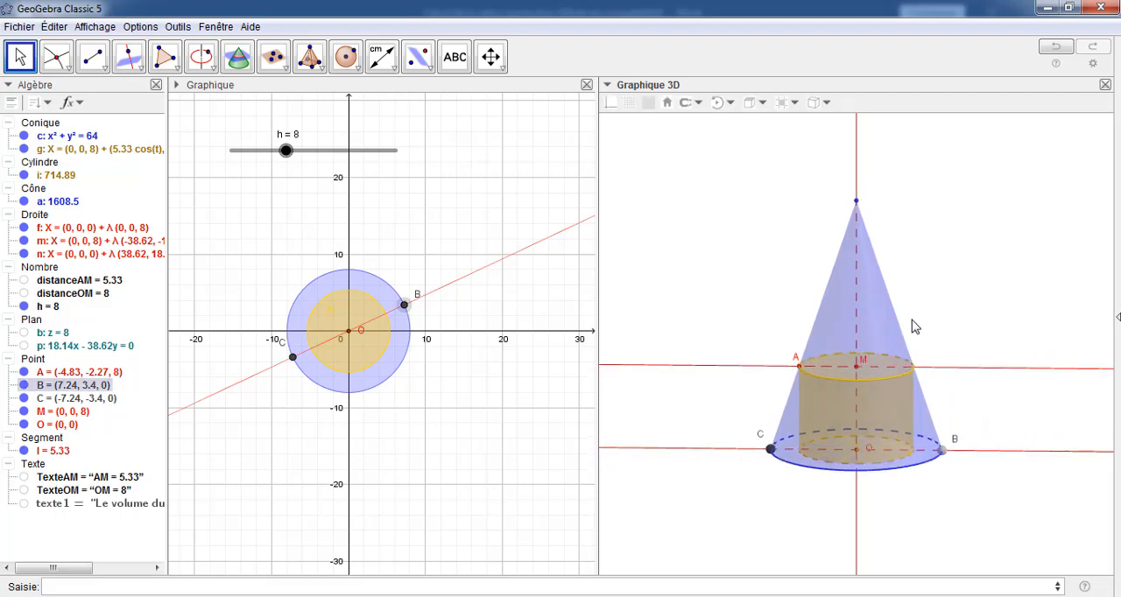
Colour point B red and set its point size to 2
right_click(63, 387)
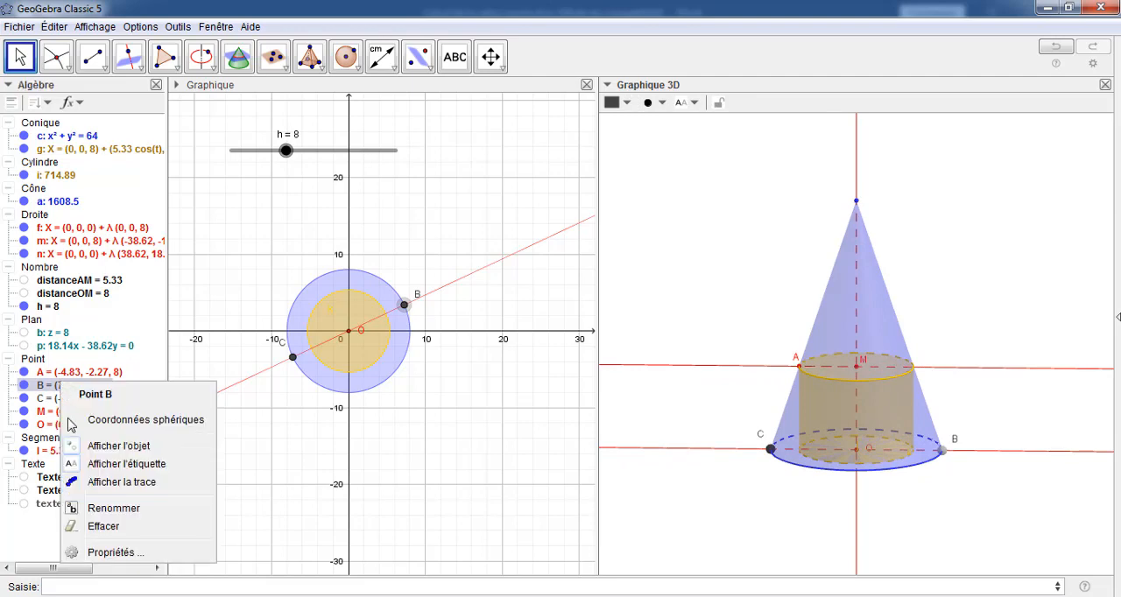
left_click(107, 550)
left_click(323, 206)
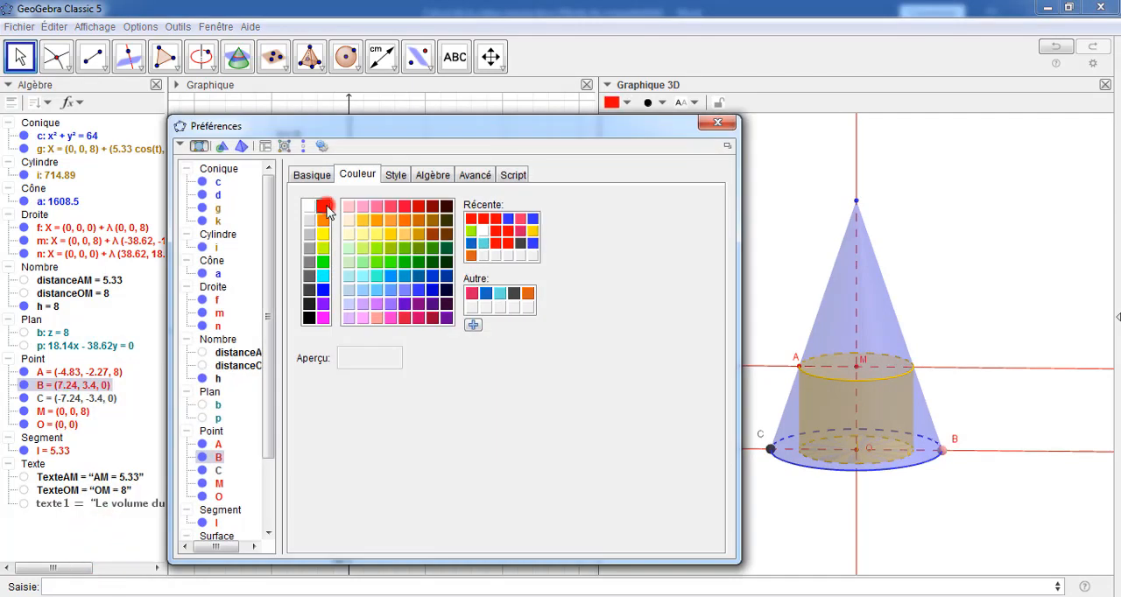
left_click(395, 175)
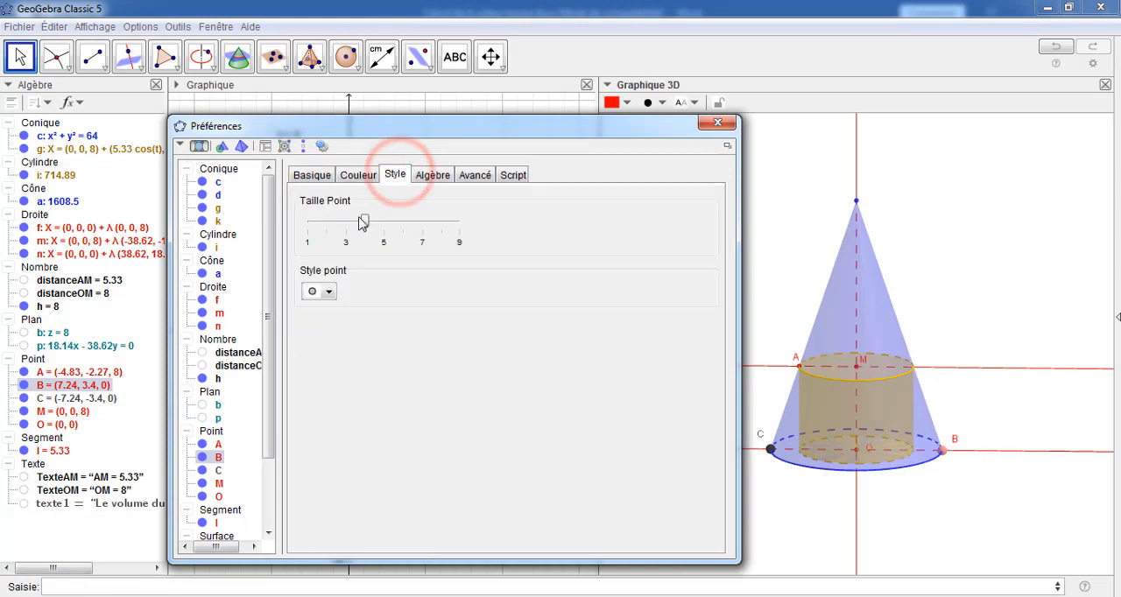
left_click_drag(362, 221, 326, 231)
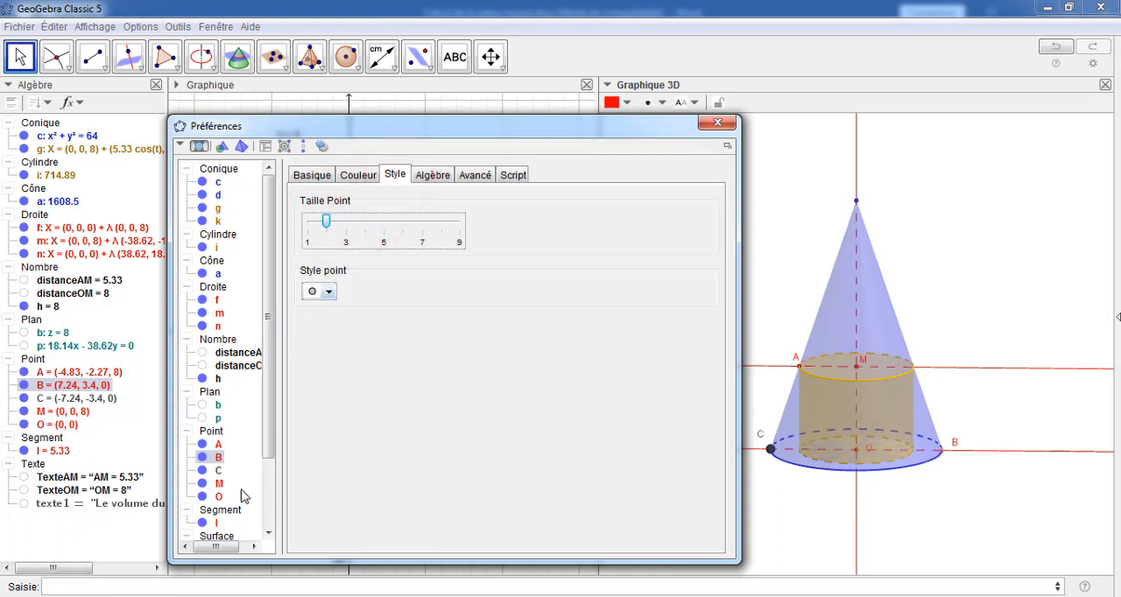
Set the size of point C to 2 and colour it red
left_click(210, 473)
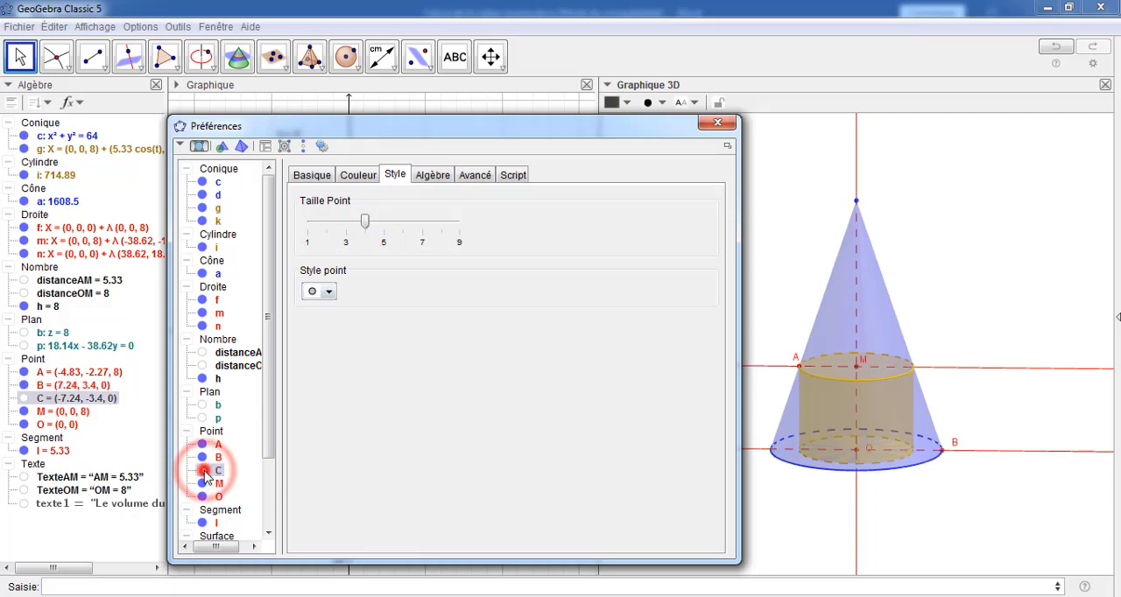
left_click_drag(368, 220, 326, 221)
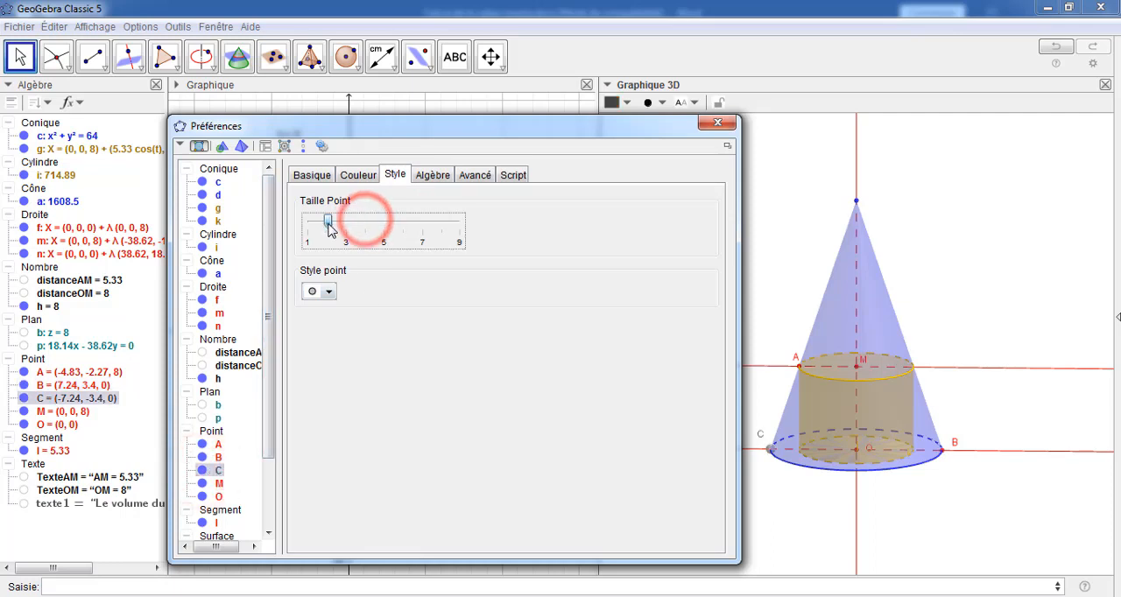
left_click(352, 177)
left_click(323, 210)
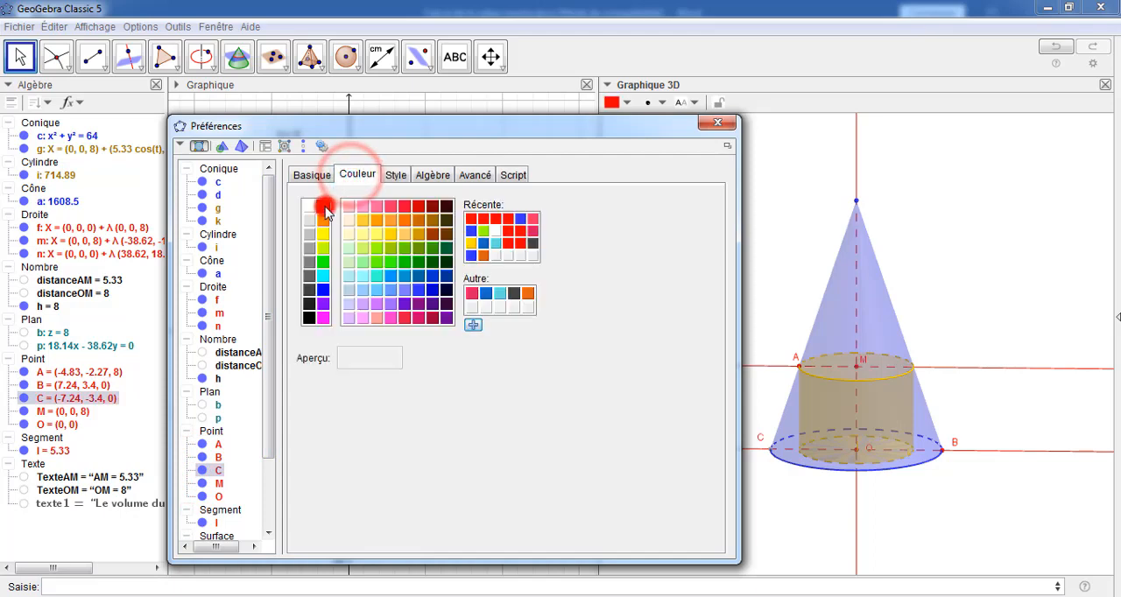
left_click(717, 122)
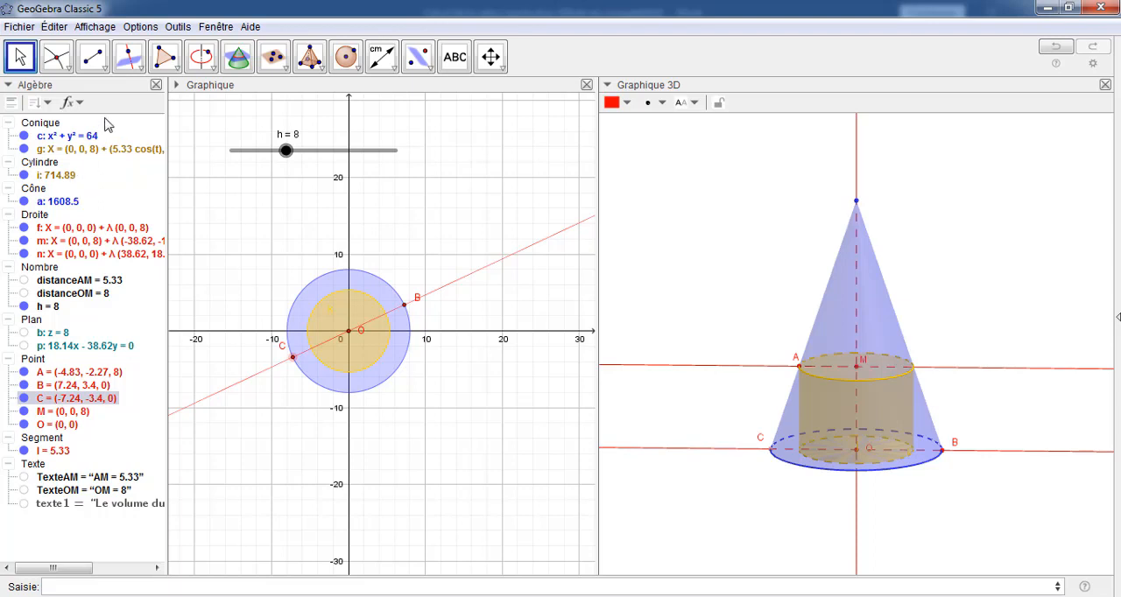
Place a new point at the apex of the cone in the 3D view
left_click(70, 68)
left_click(53, 93)
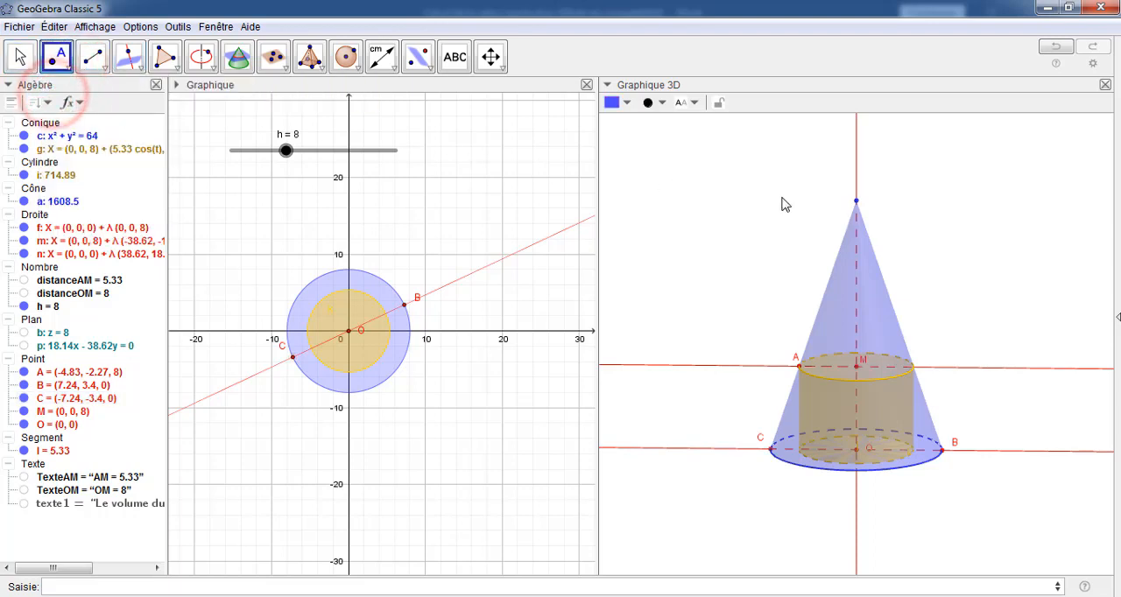
left_click(855, 201)
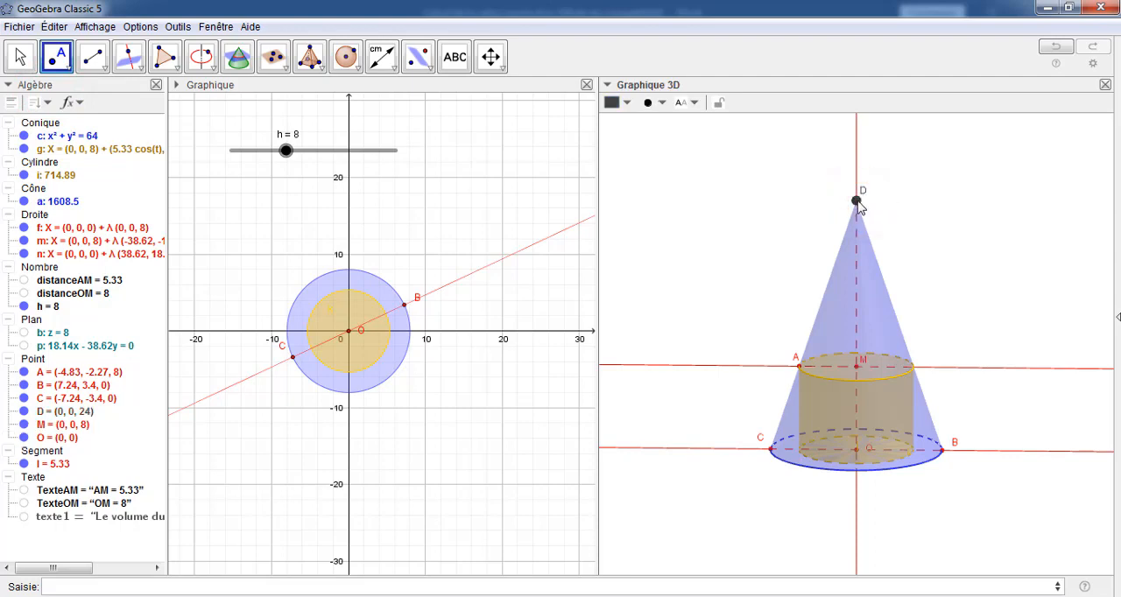
Colour apex point D red and reduce its point size to 2
right_click(857, 204)
left_click(891, 359)
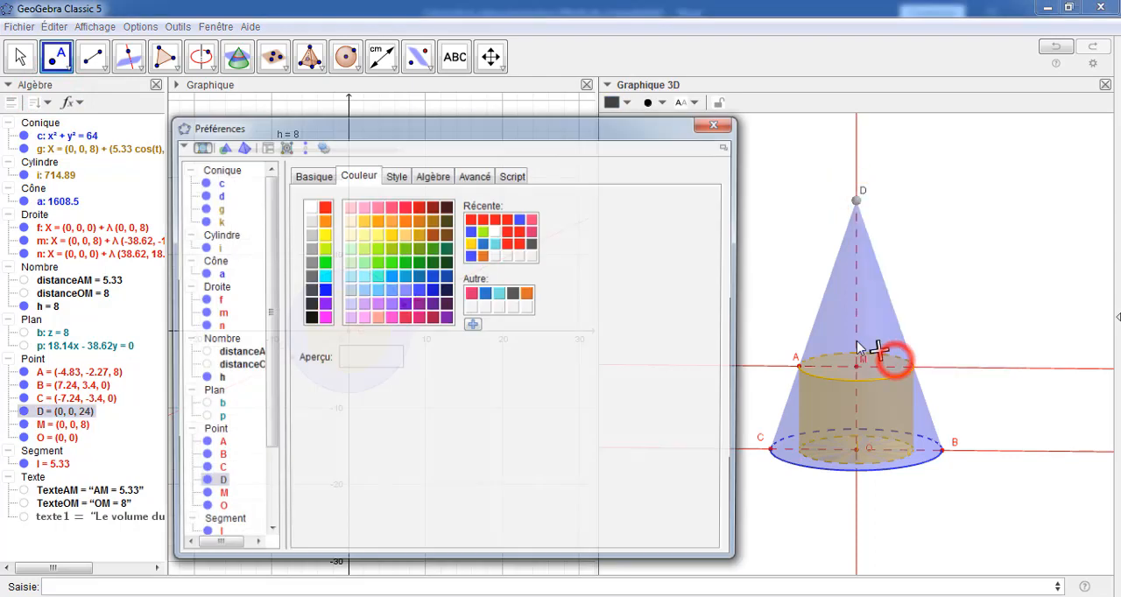
left_click(326, 209)
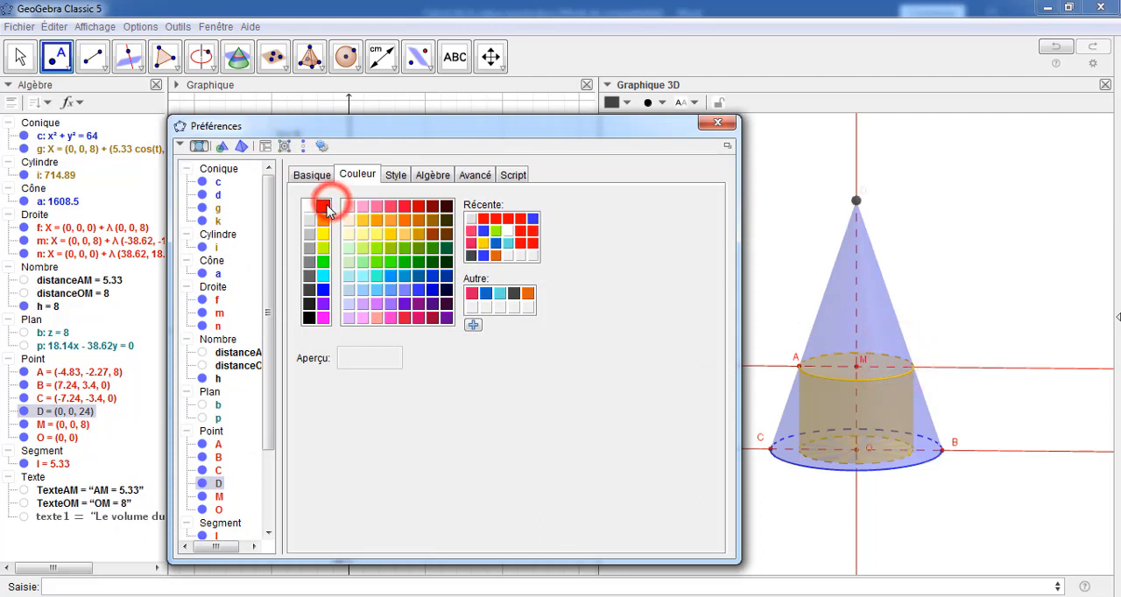
left_click(394, 177)
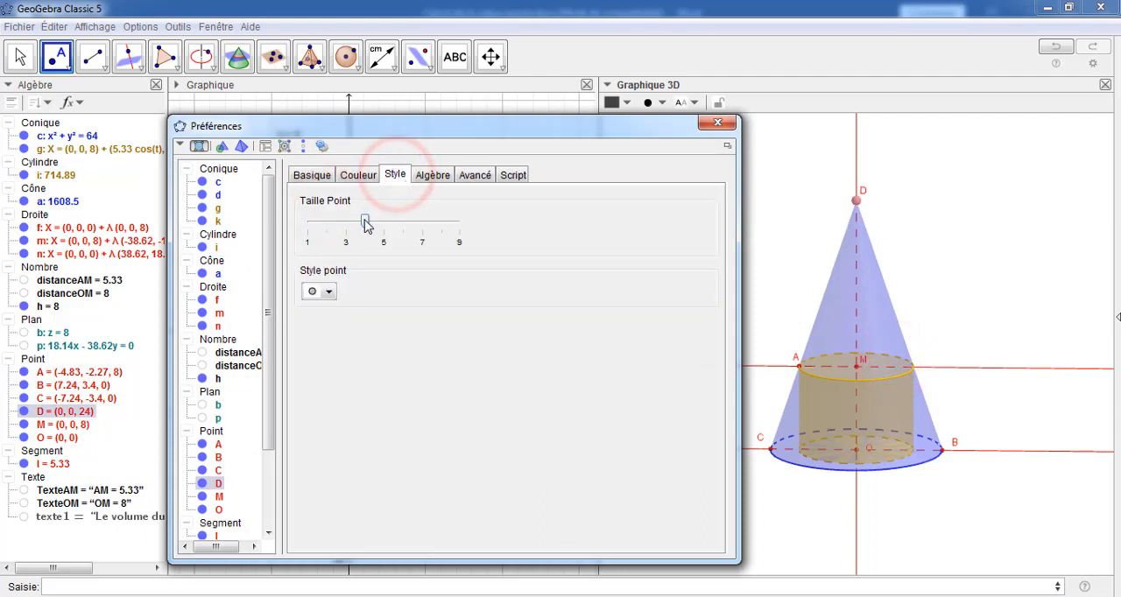
left_click_drag(366, 224, 326, 224)
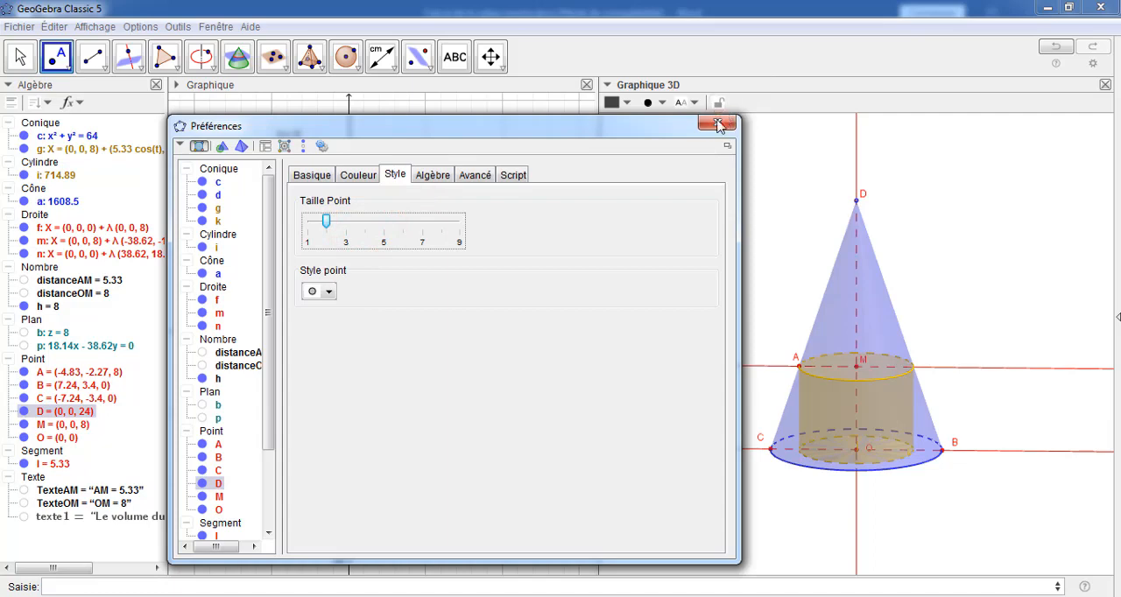
left_click(717, 126)
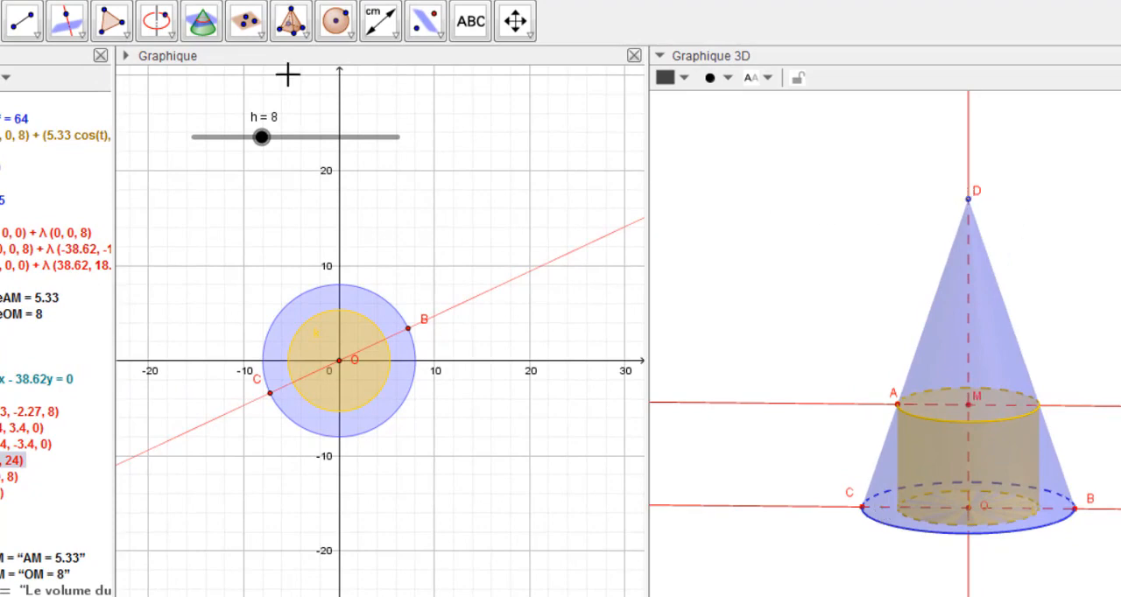
Draw a triangle in the 3D view with vertices O, C and D using the Polygon tool
left_click(114, 23)
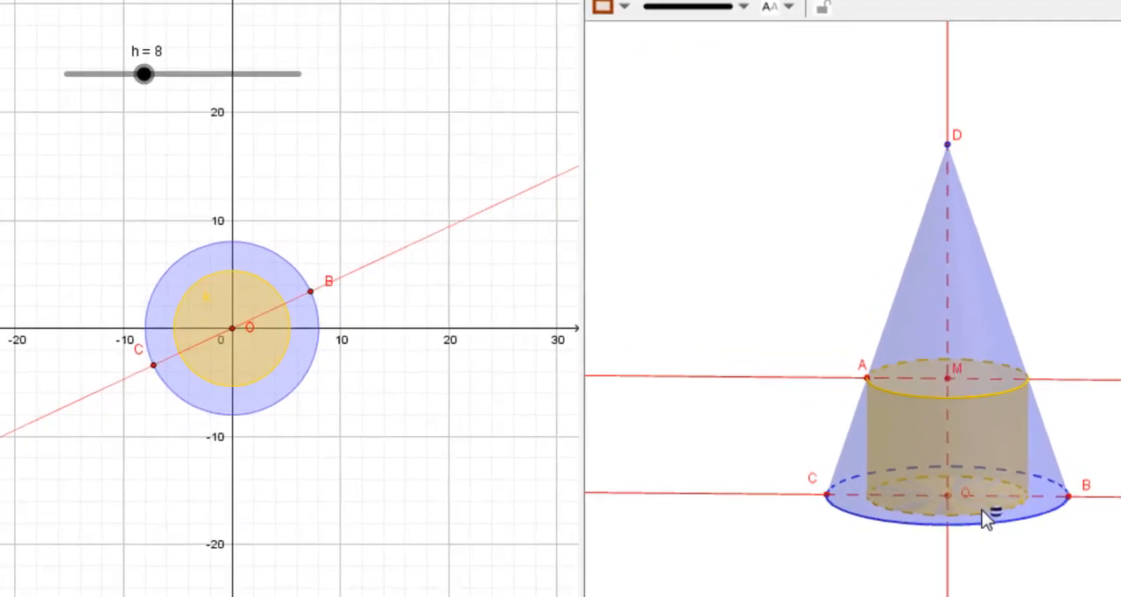
left_click(918, 477)
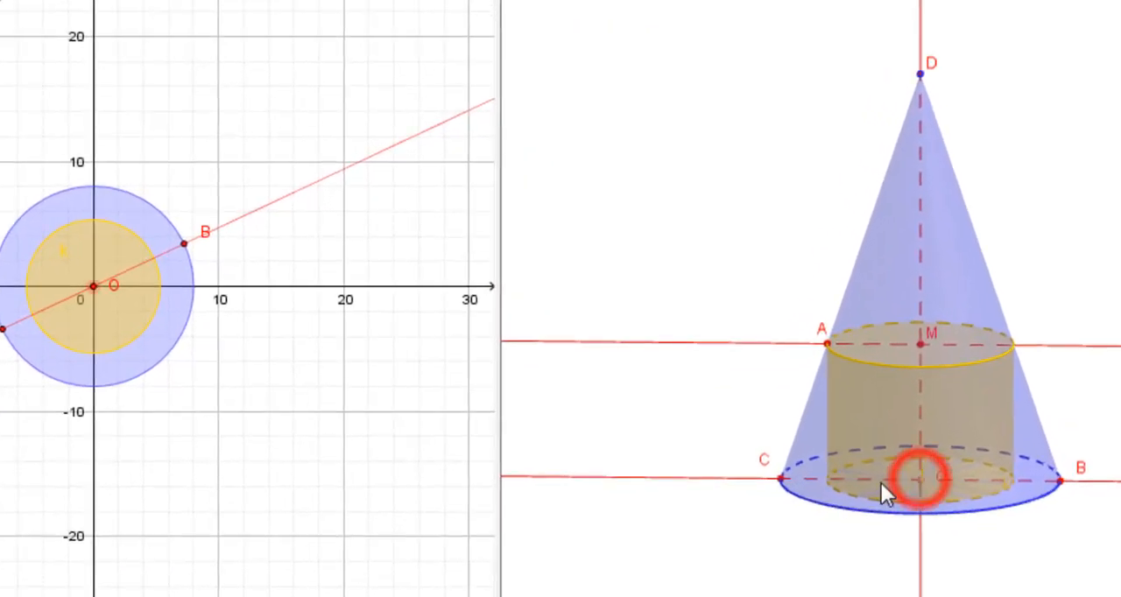
left_click(780, 479)
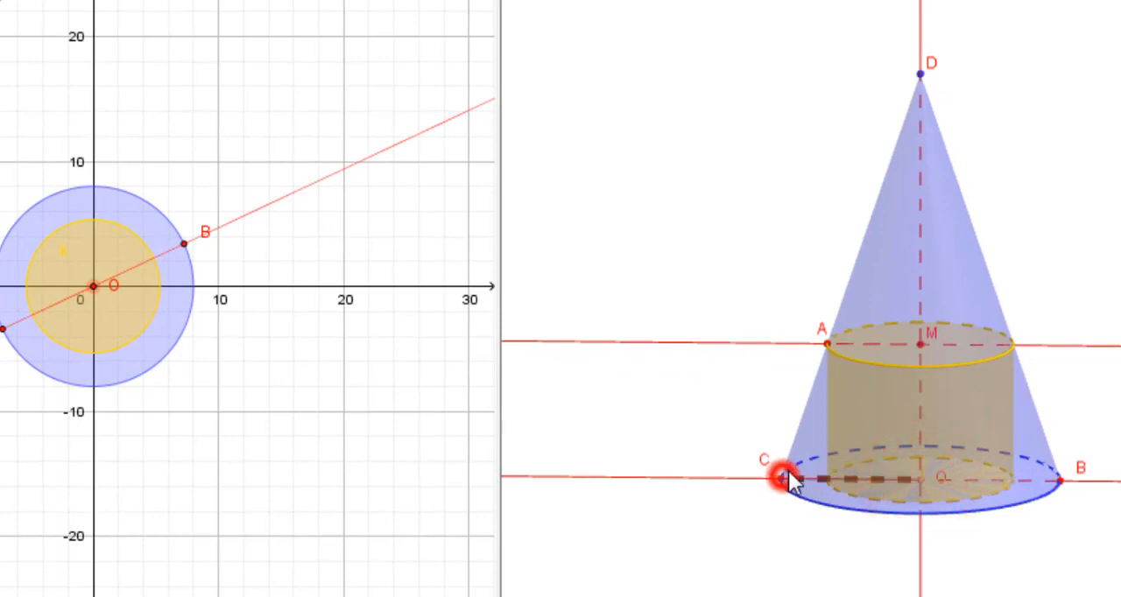
left_click(919, 74)
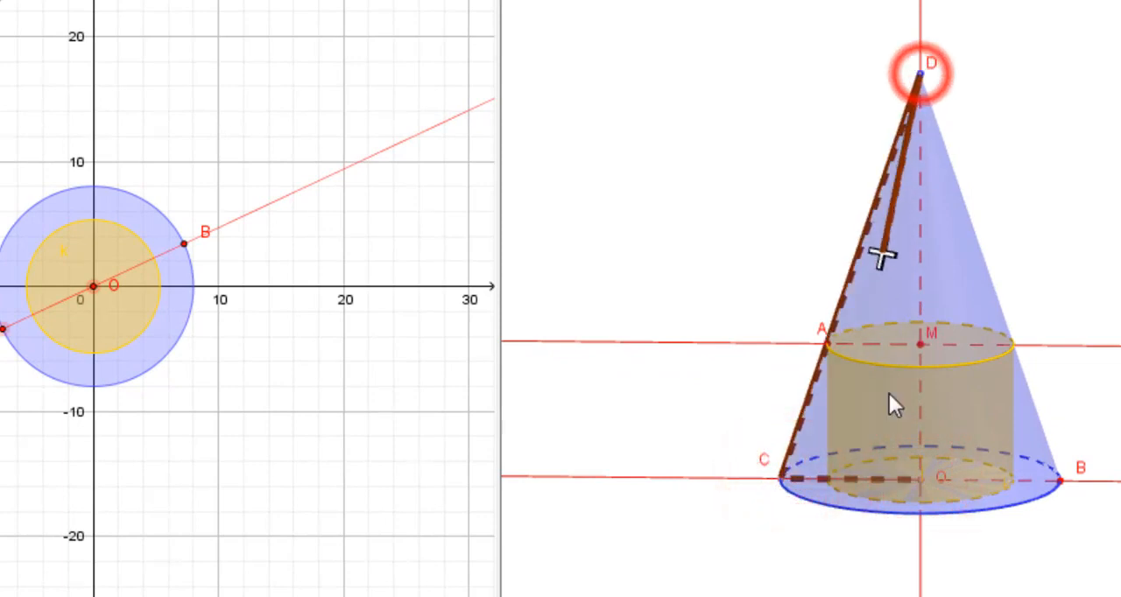
left_click(920, 478)
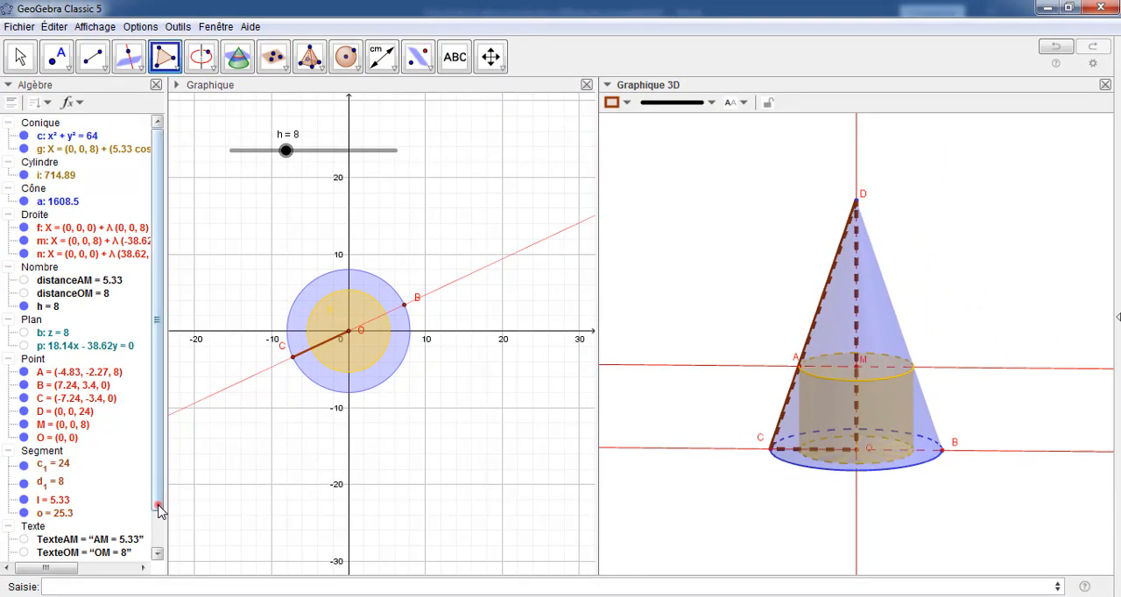
Open the properties of triangle OCD and set its line thickness to 0
left_click_drag(157, 505, 157, 560)
right_click(41, 555)
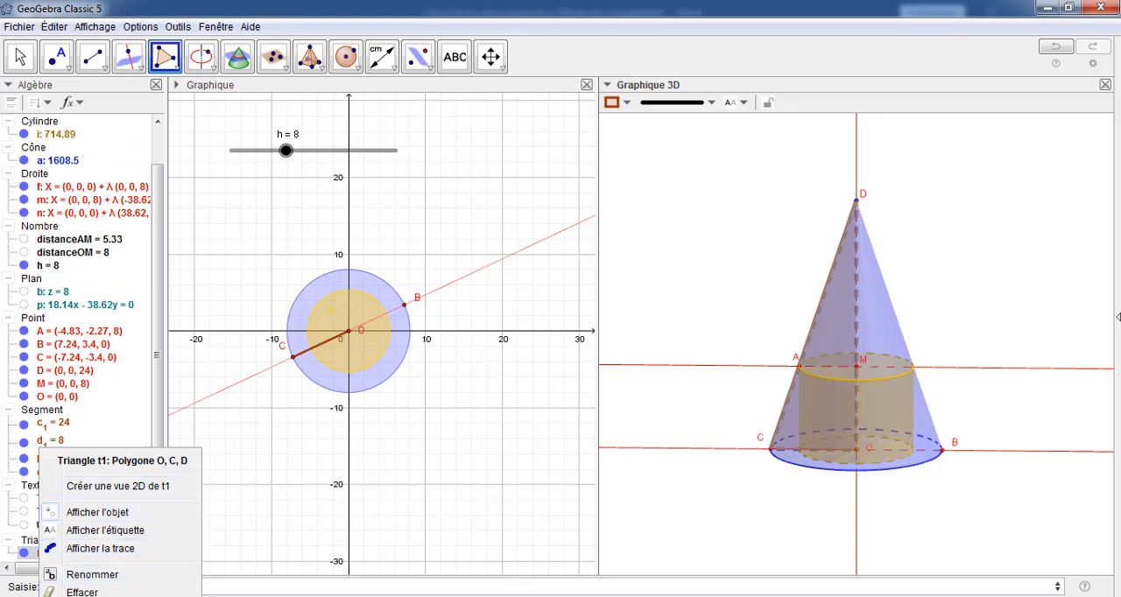
left_click(85, 596)
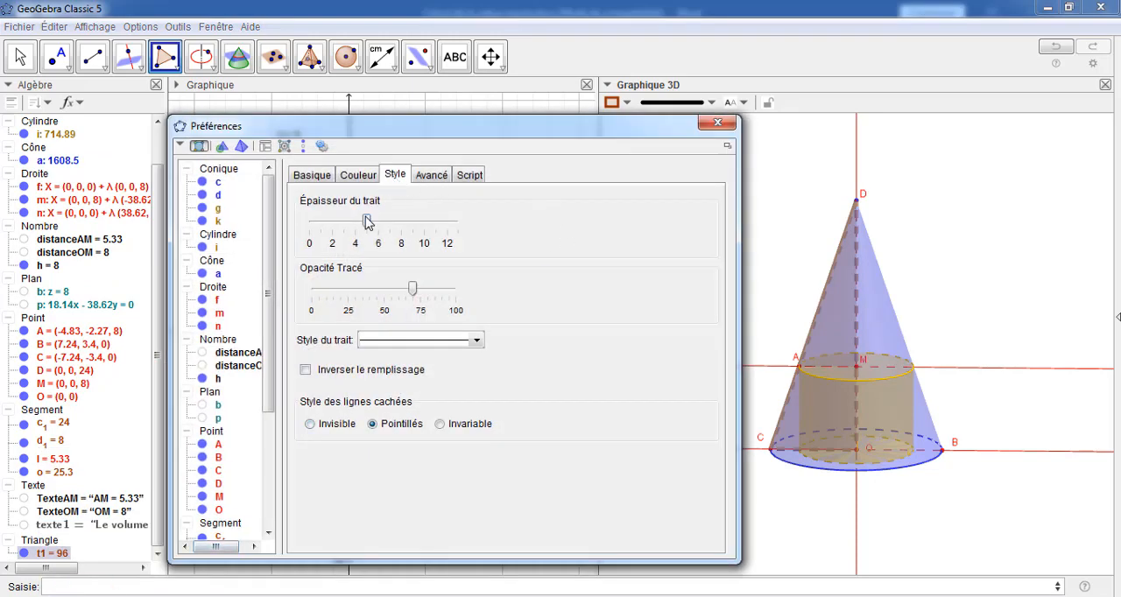
left_click_drag(367, 219, 308, 221)
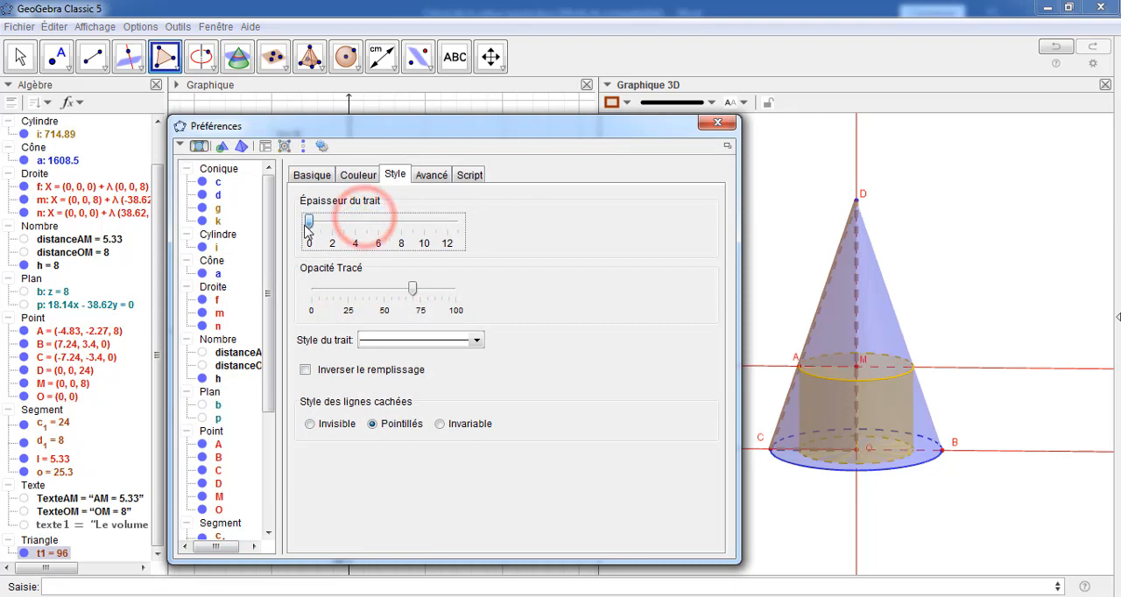
Colour triangle OCD green and set its fill opacity to 50
left_click(359, 175)
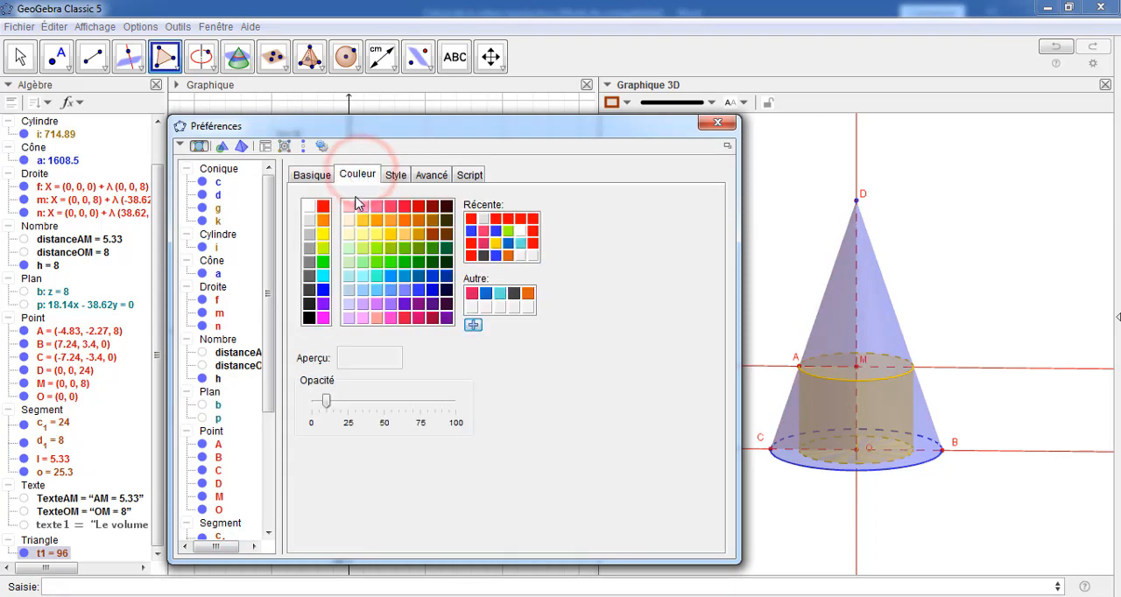
left_click(323, 261)
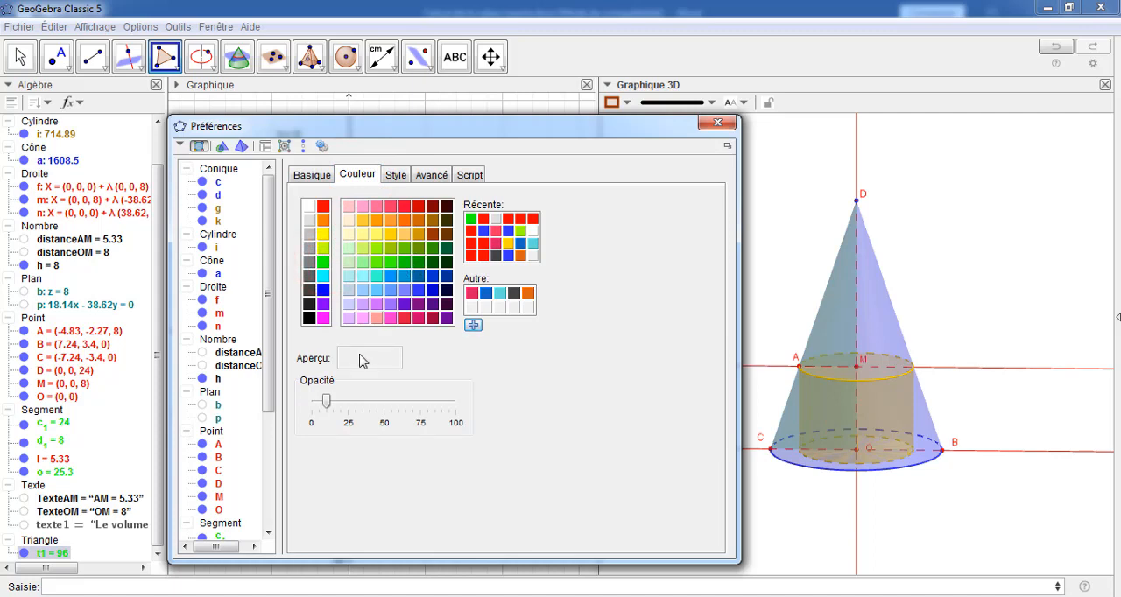
left_click(323, 263)
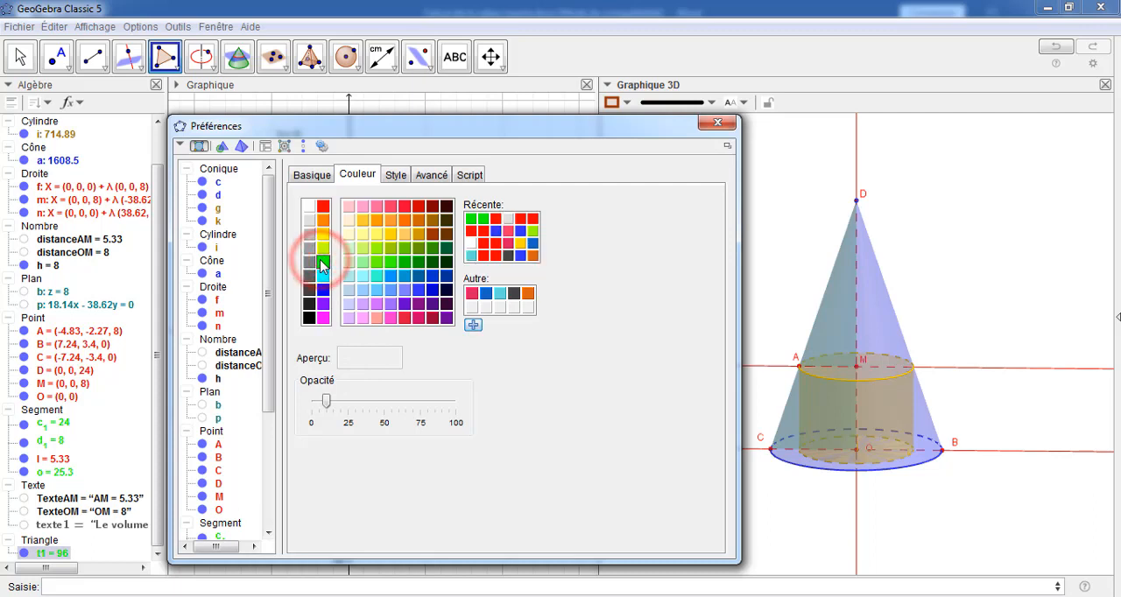
left_click_drag(329, 402, 380, 410)
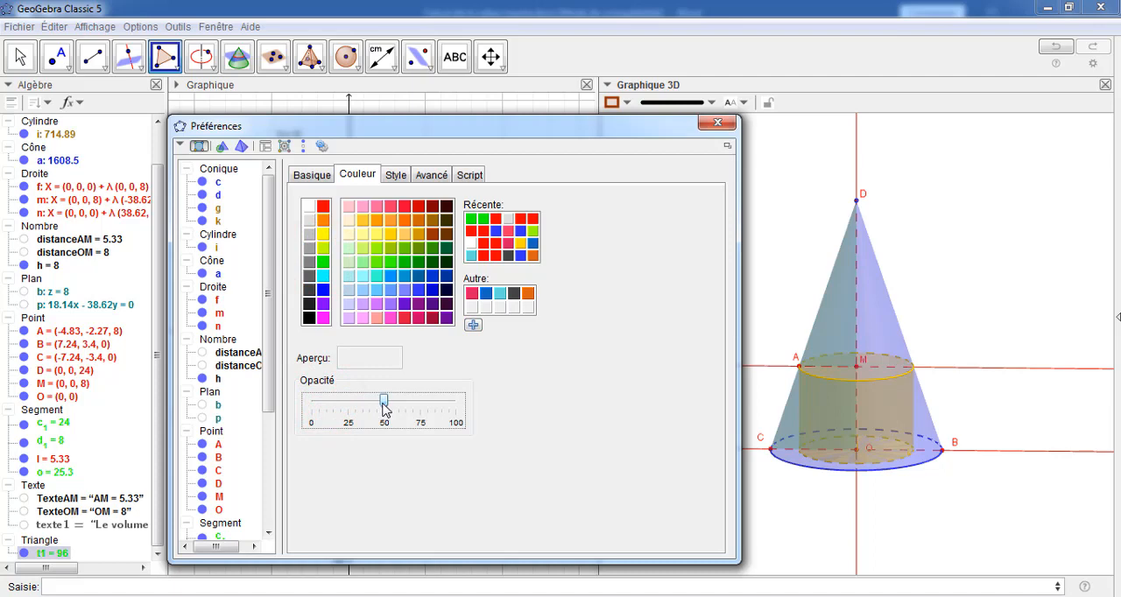
left_click(713, 122)
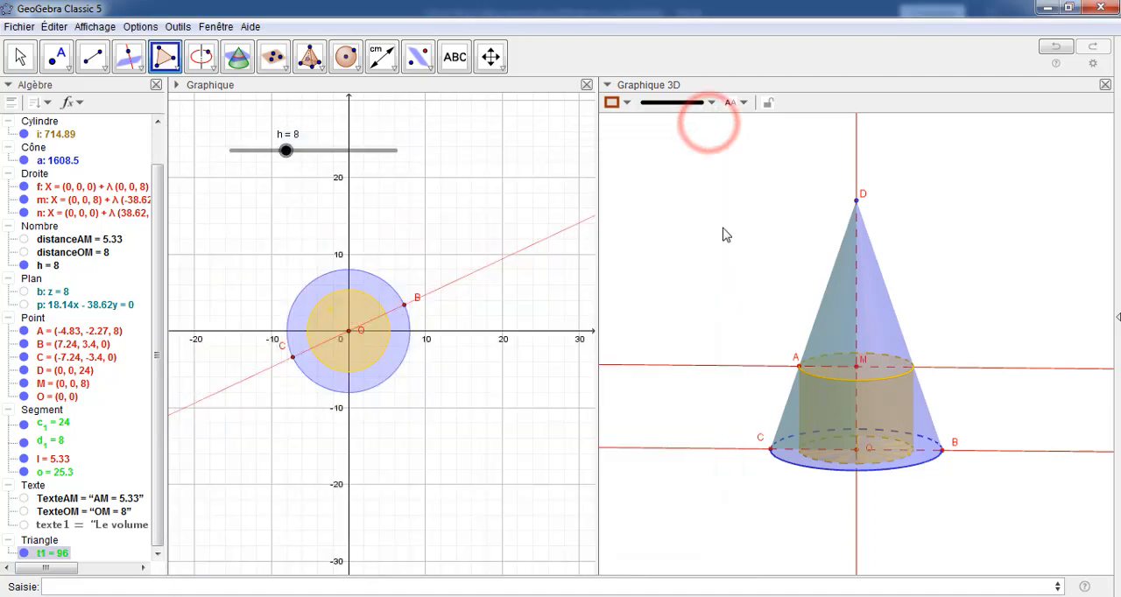
left_click(720, 230)
left_click_drag(925, 262, 894, 268)
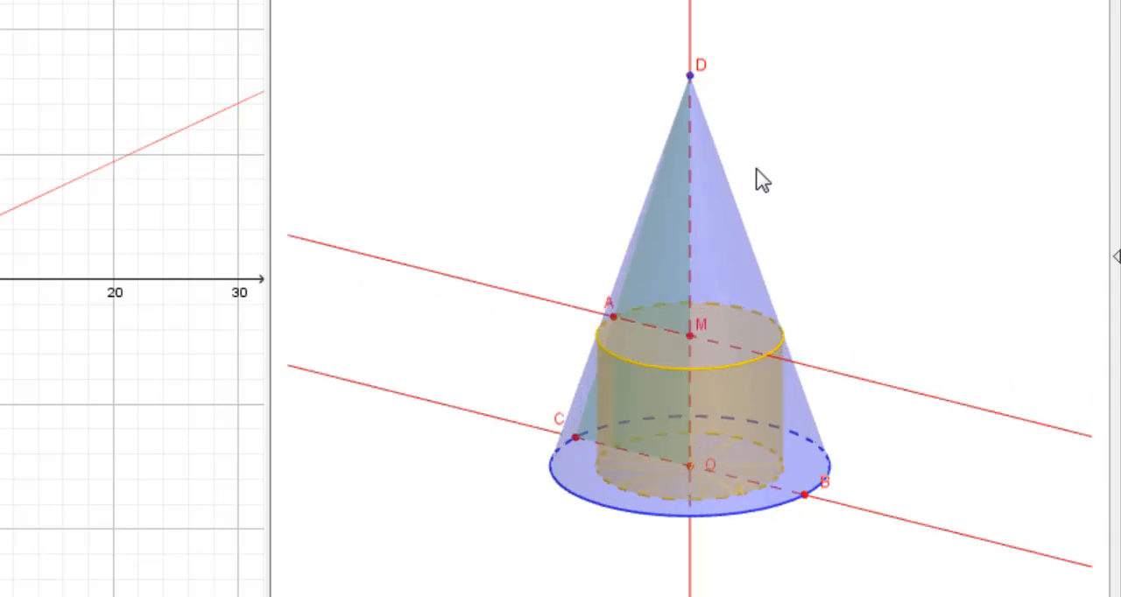
left_click_drag(788, 141, 780, 157)
left_click_drag(455, 142, 471, 178)
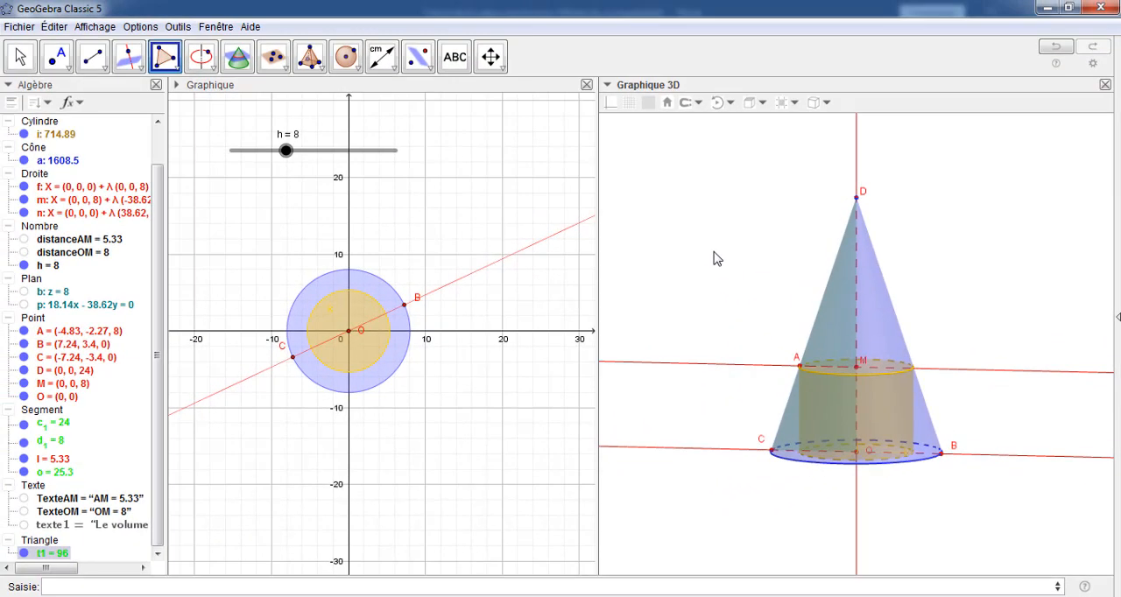
left_click_drag(713, 252, 707, 256)
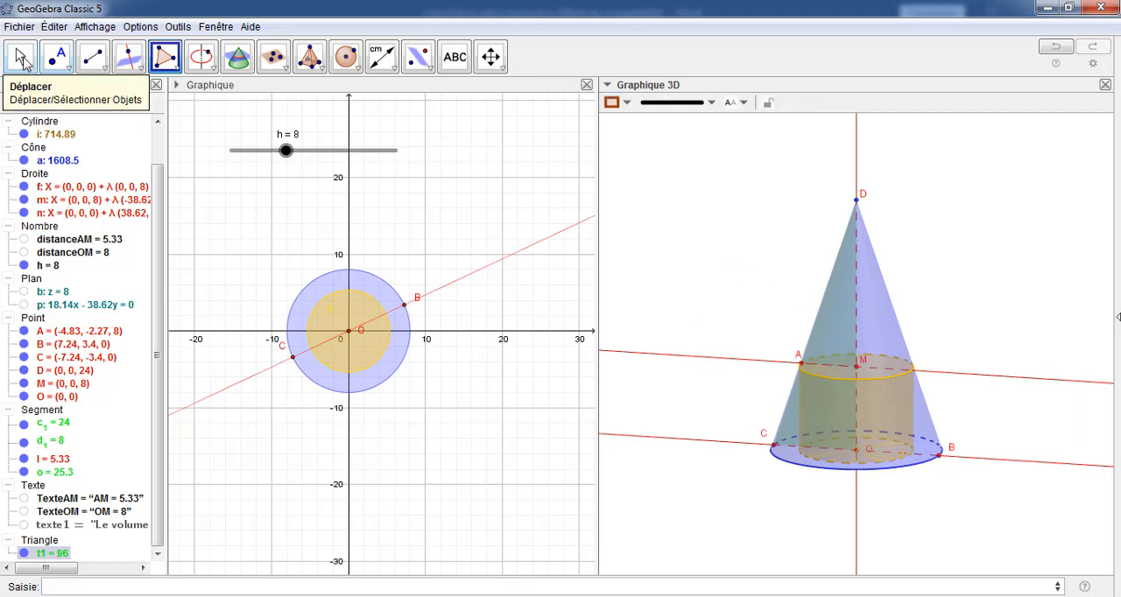
Create a separate 2D view of the plane containing triangle OCD (t1)
left_click(22, 59)
left_click(832, 341)
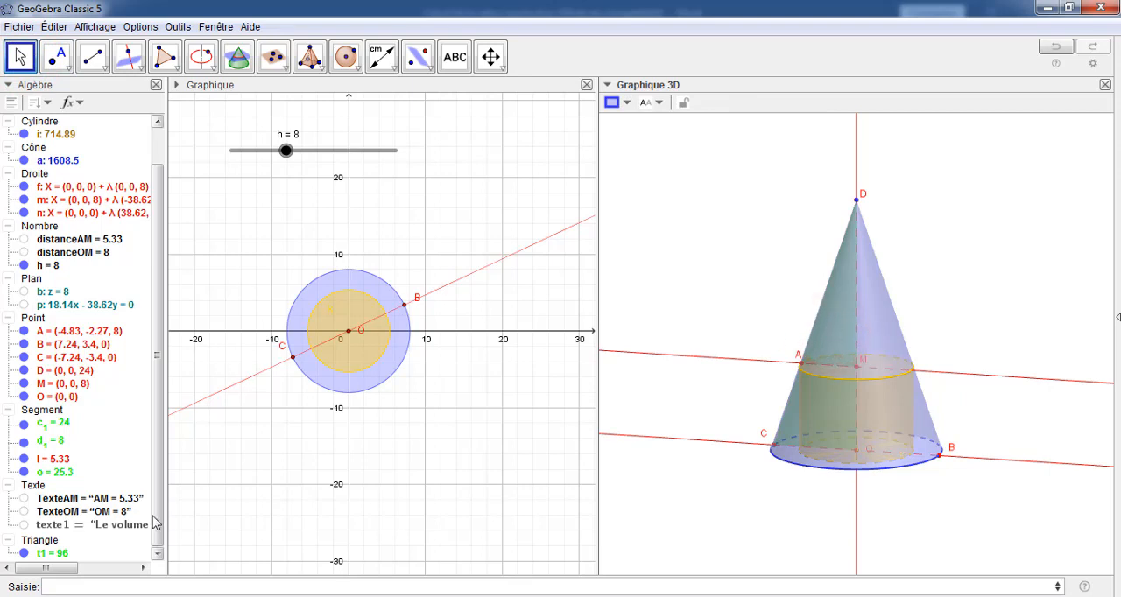
left_click(155, 554)
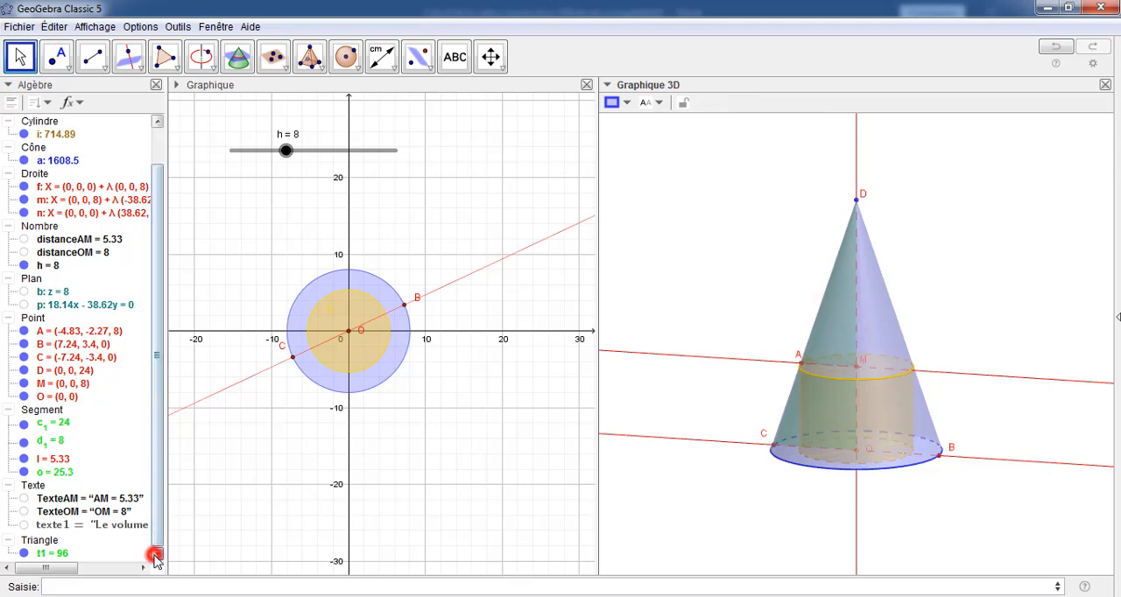
left_click(53, 554)
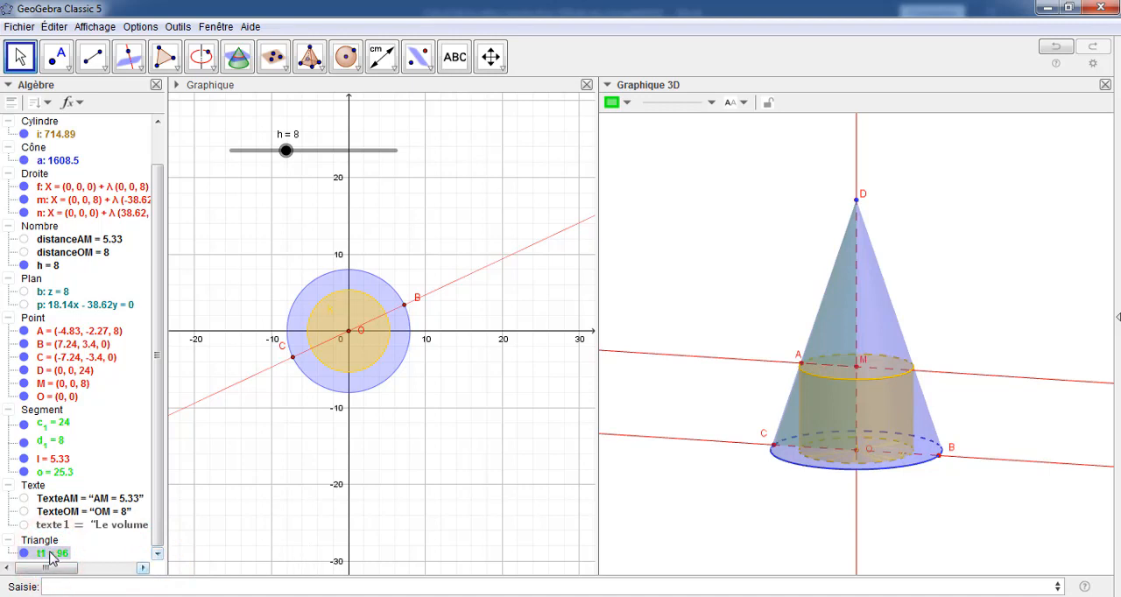
right_click(53, 554)
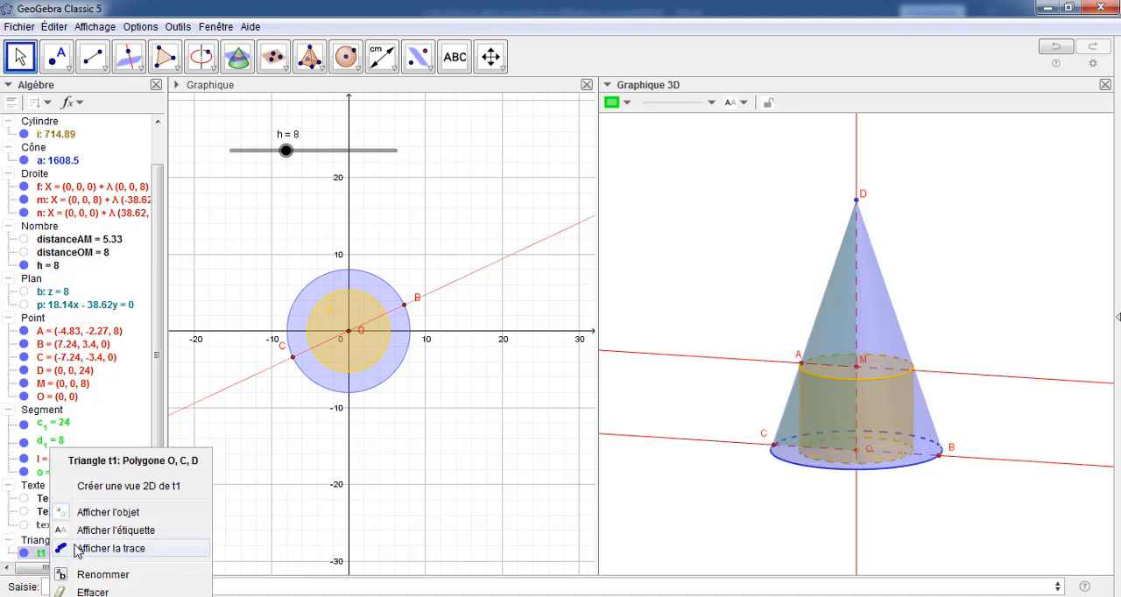
left_click(147, 488)
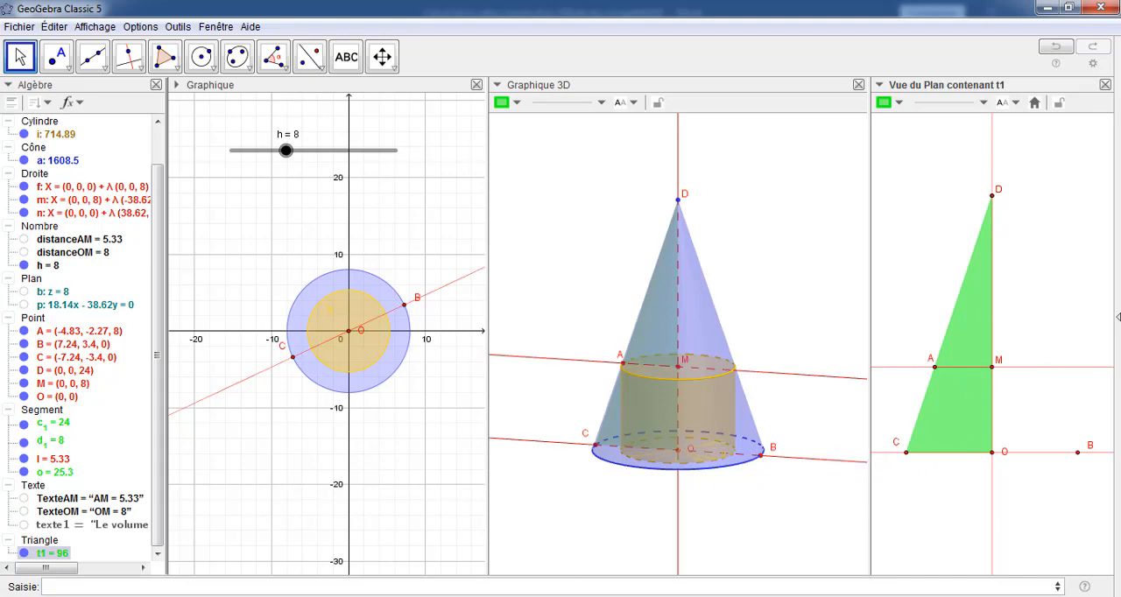
Switch to Word to view the document "Calcul de la valeur exacte.docx"
mouse_move(379, 596)
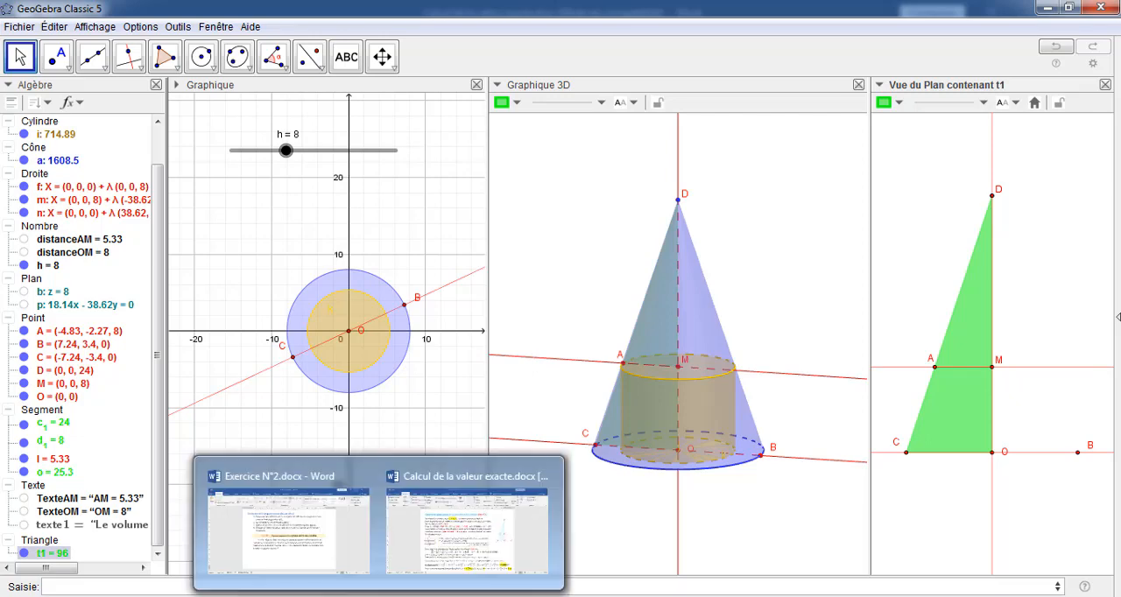
left_click(426, 569)
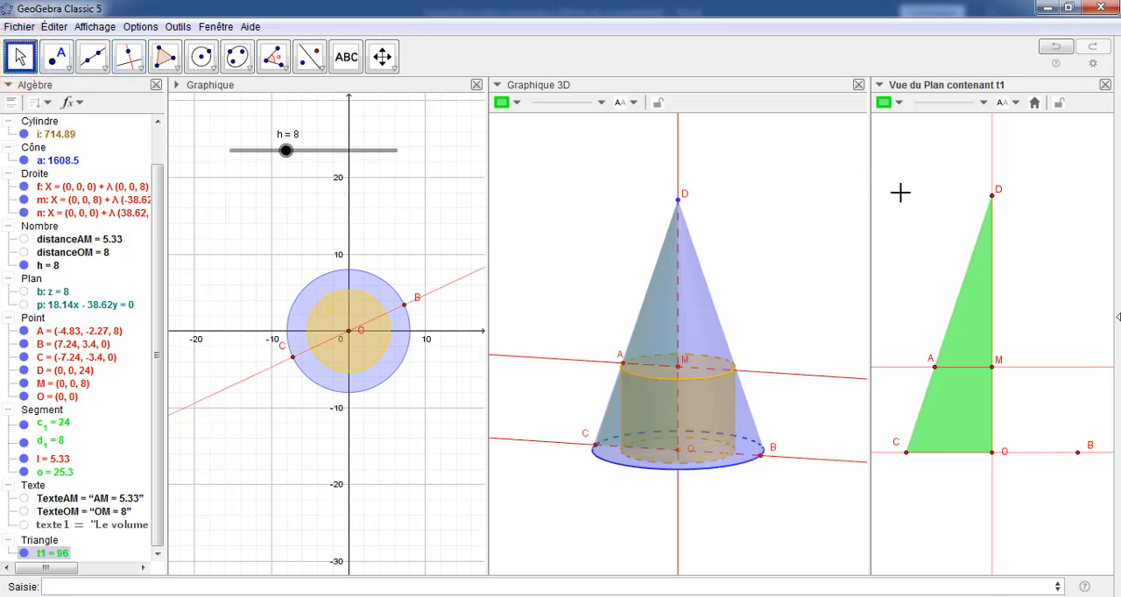
Select the region enclosing triangle OCD and its points in the 2D plane view and export it to the clipboard
left_click_drag(894, 175, 1088, 523)
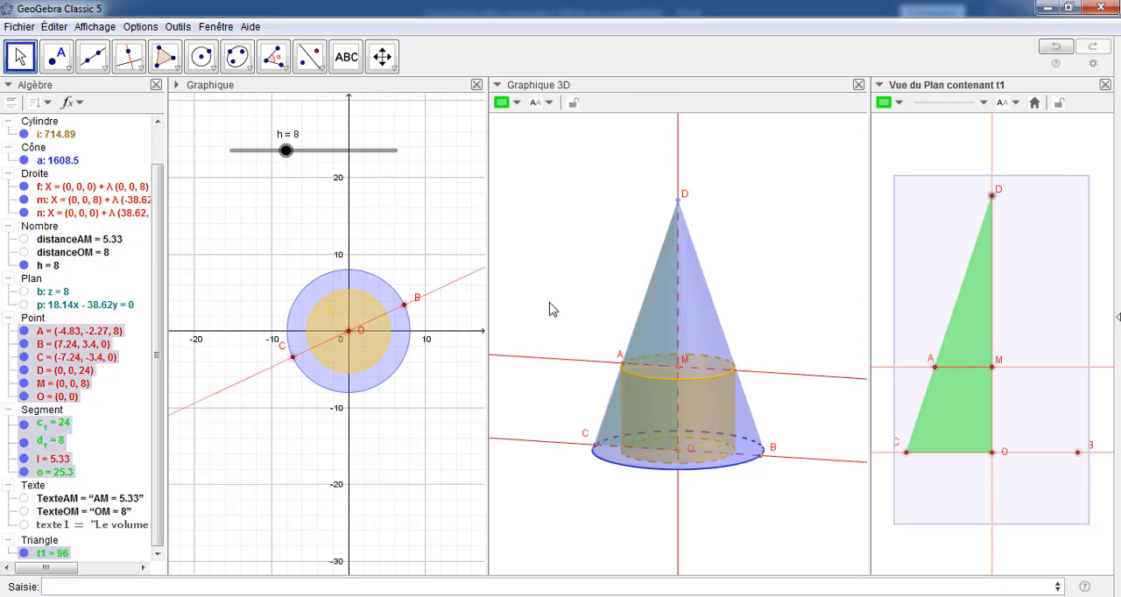
left_click(19, 26)
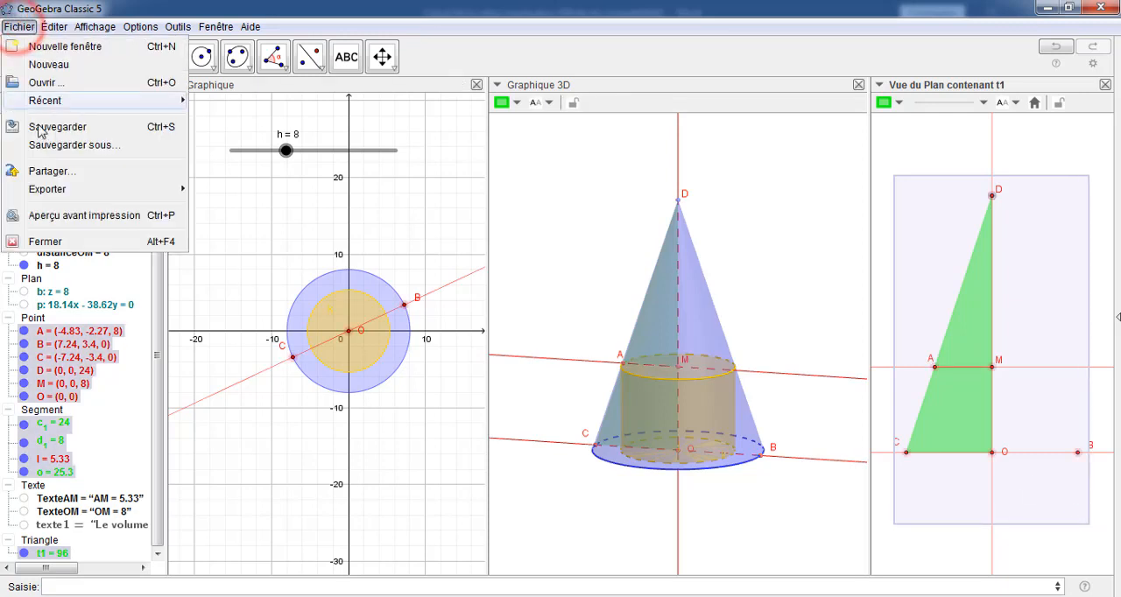
mouse_move(55, 193)
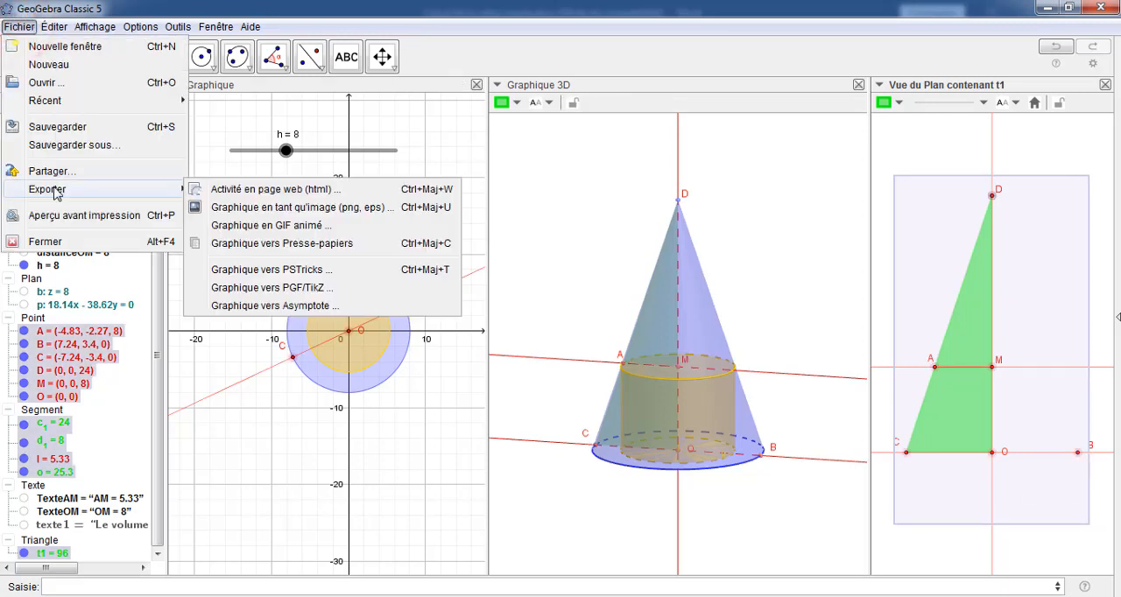
left_click(252, 245)
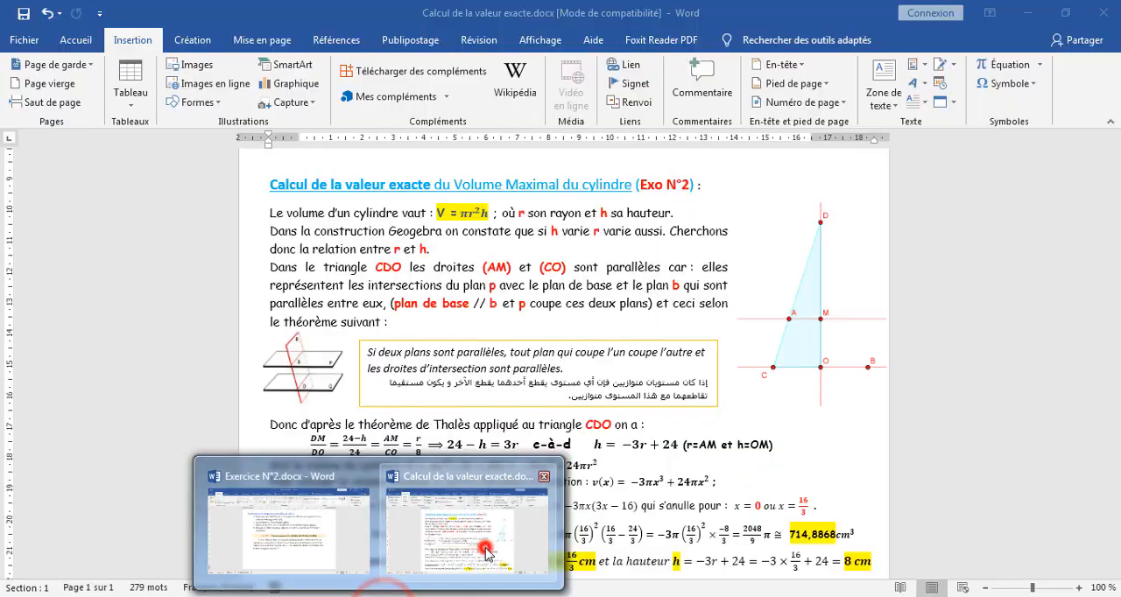
Switch to "Calcul de la valeur exacte.docx" in Word and bring up the paste options near the triangle figure without pasting
left_click(481, 547)
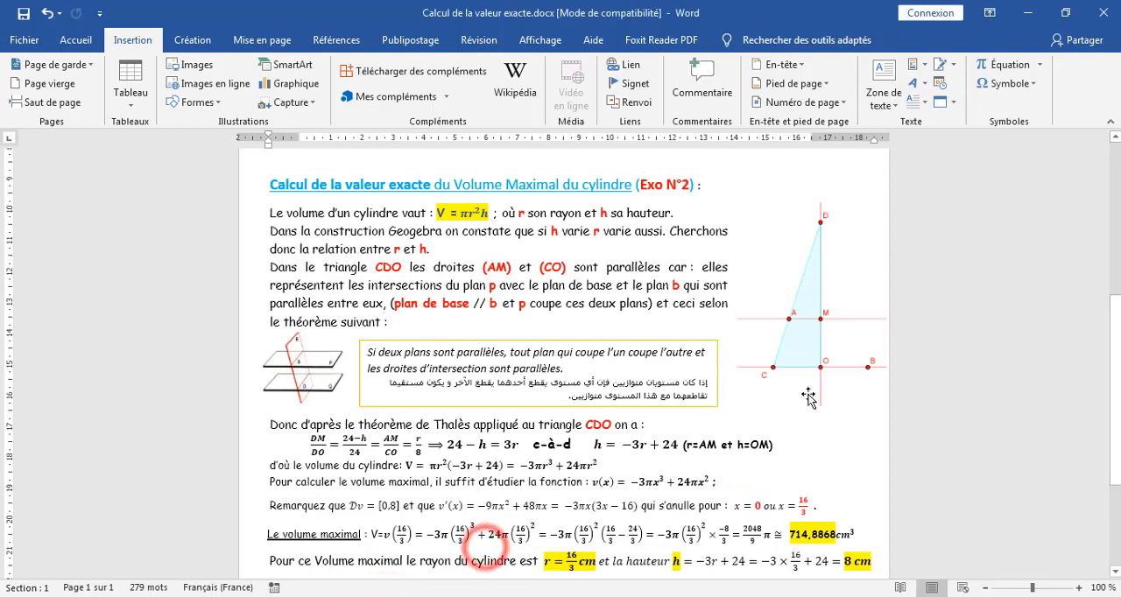
right_click(851, 410)
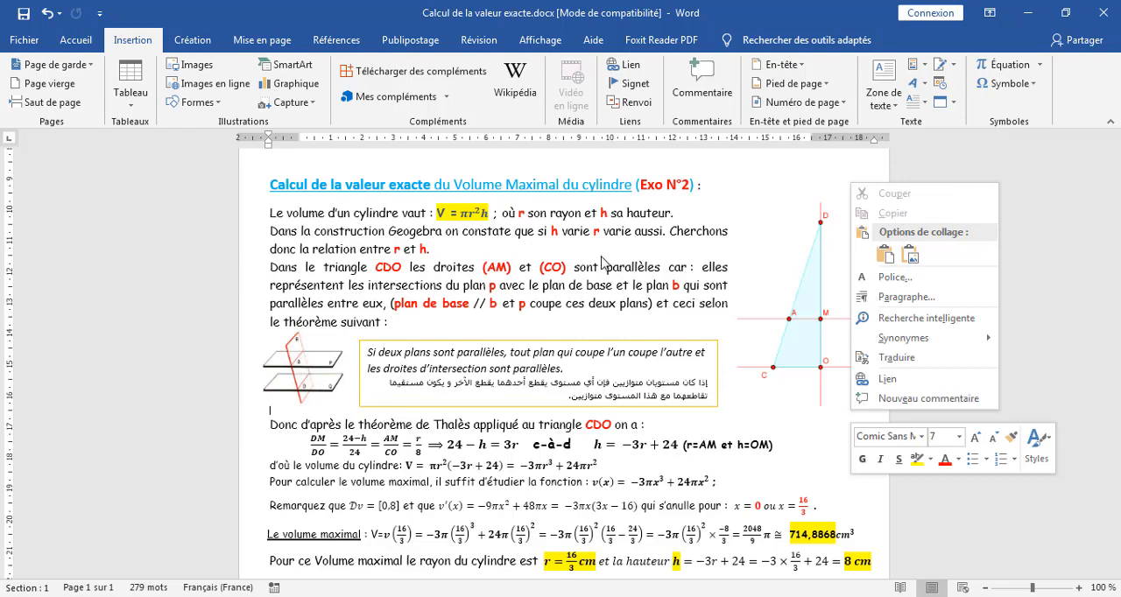
left_click(1043, 182)
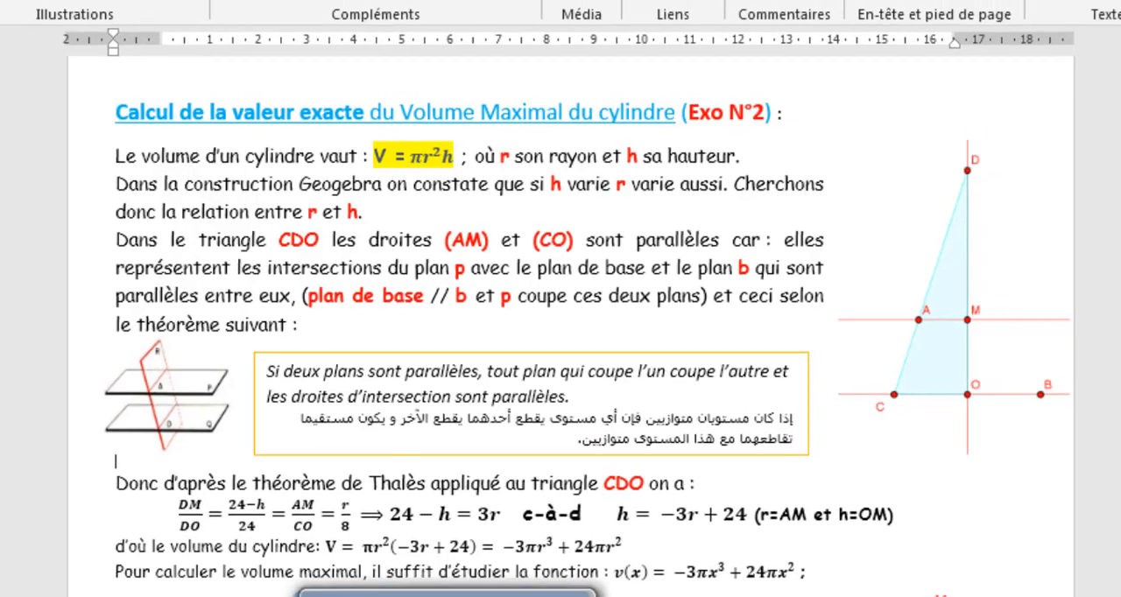
Check the definitions of planes b and p in GeoGebra and return to the exact-value document in Word
left_click(534, 596)
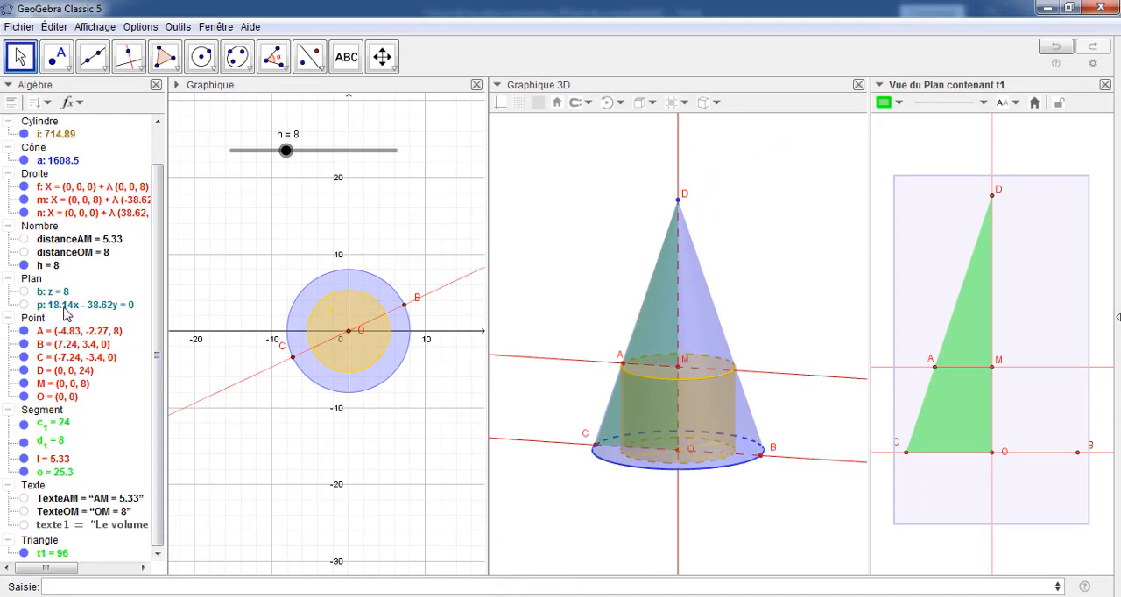
mouse_move(64, 314)
mouse_move(390, 596)
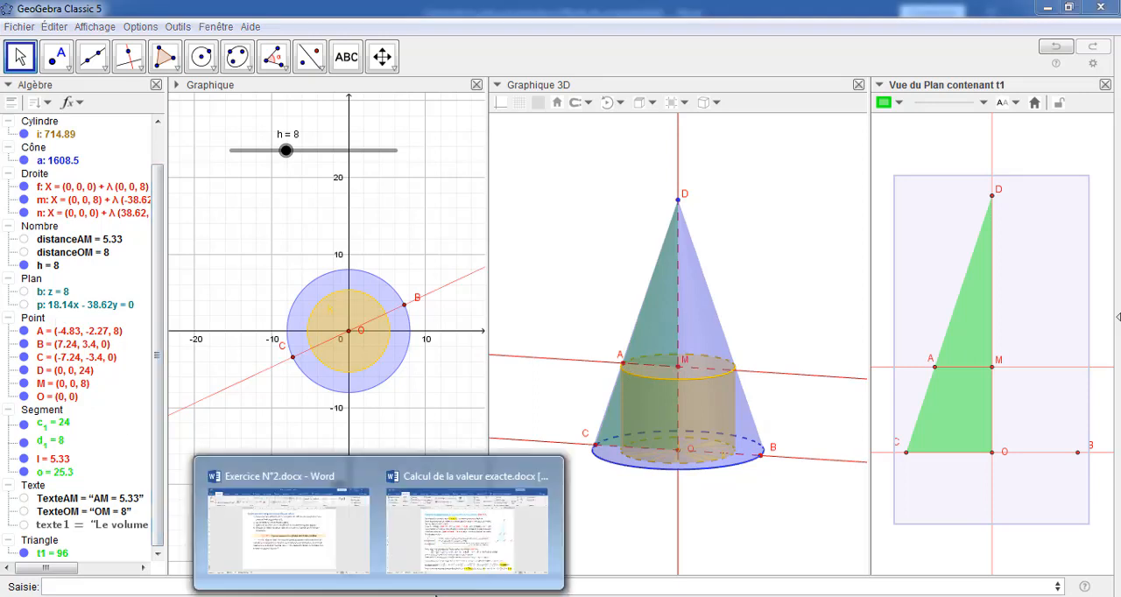
left_click(435, 545)
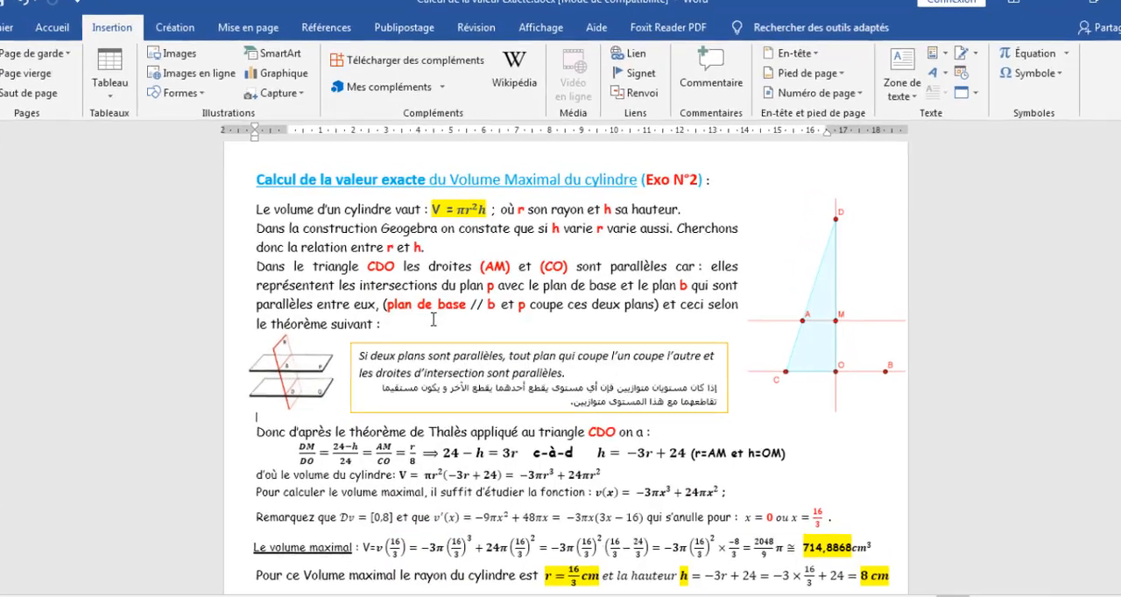
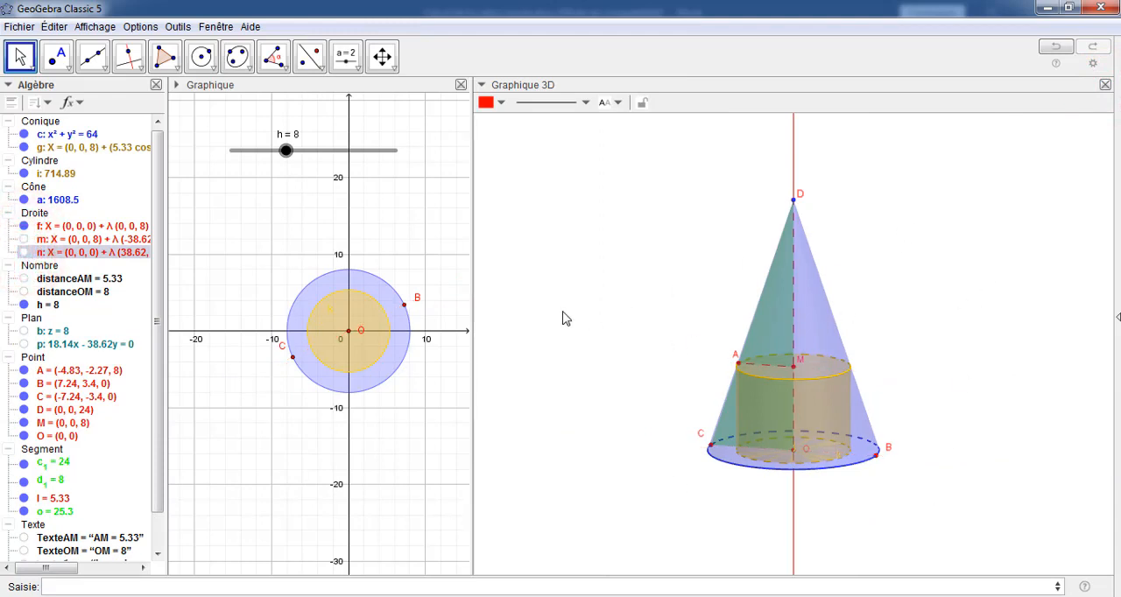
Show the Graphique 2 view in place of the 3D view and widen it beside Graphique
left_click_drag(471, 292, 418, 292)
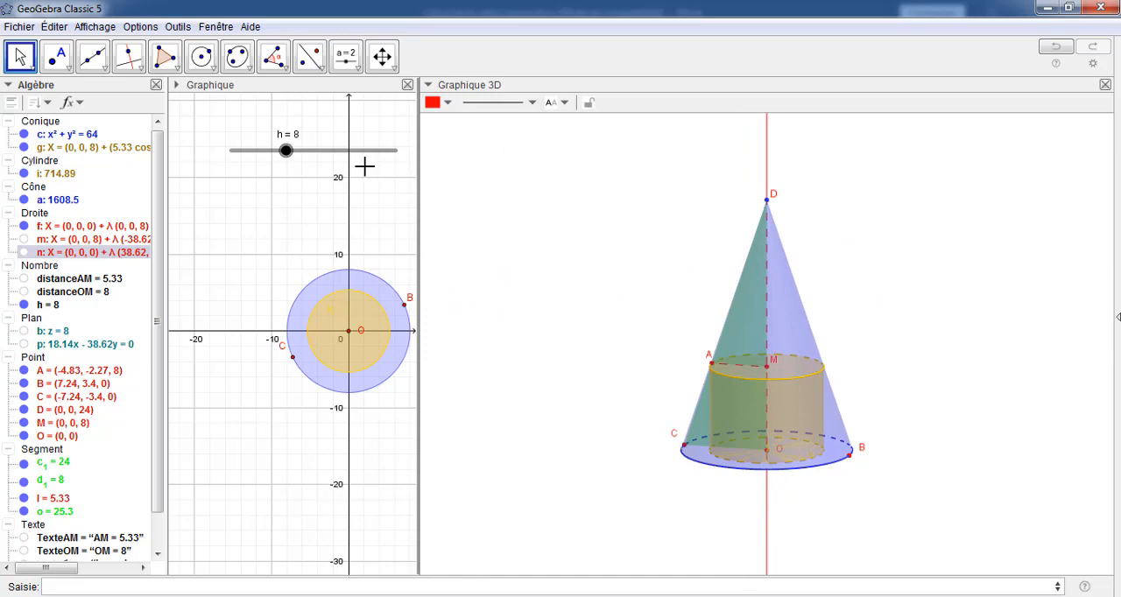
left_click(98, 26)
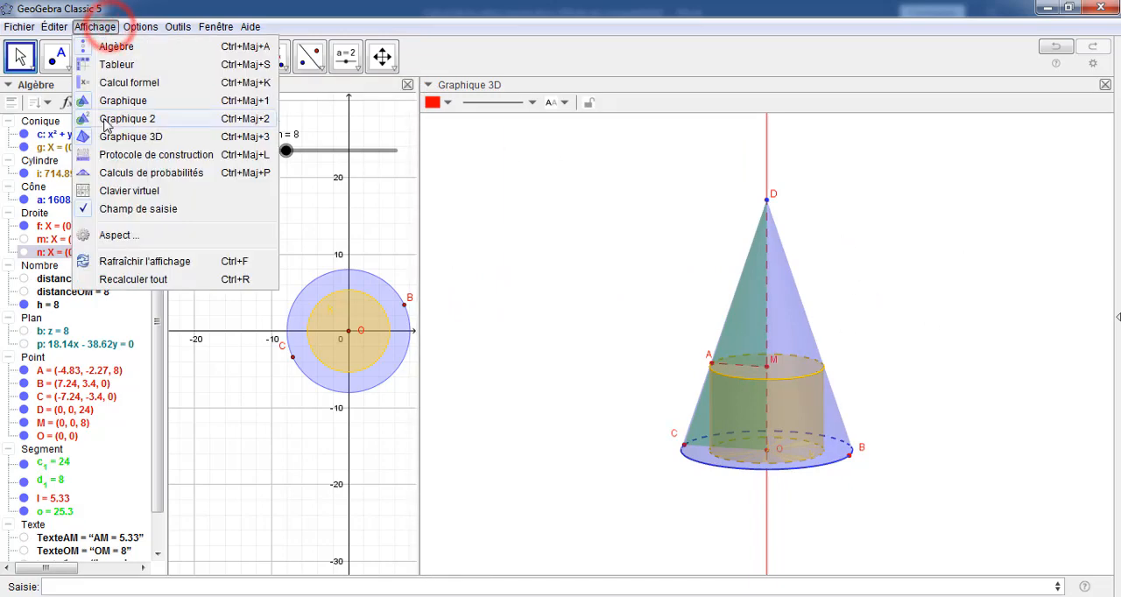
left_click(142, 122)
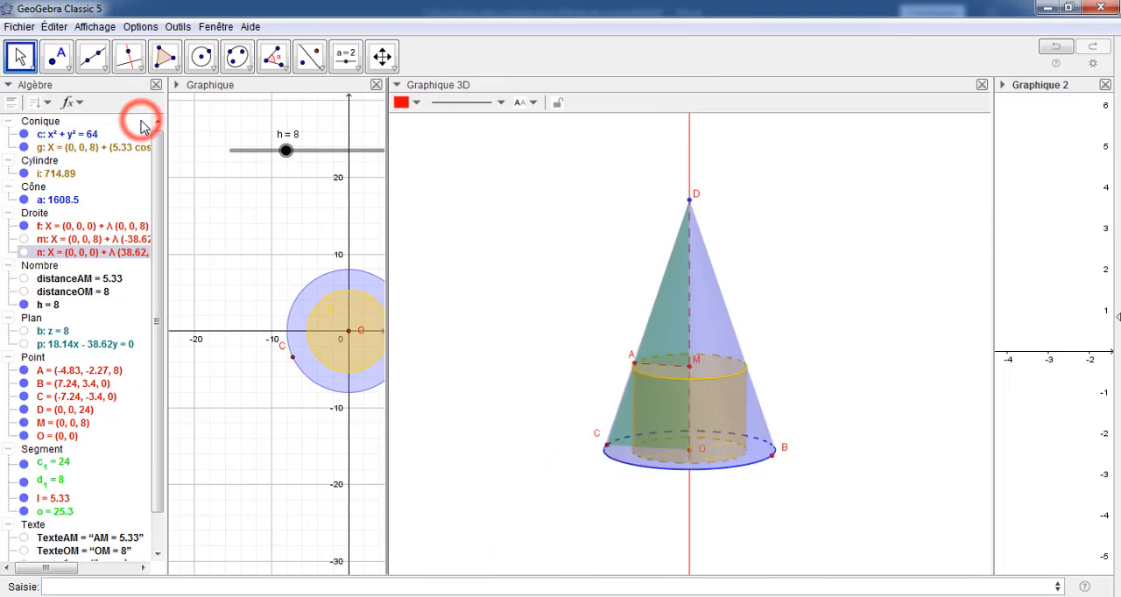
left_click_drag(990, 181, 747, 226)
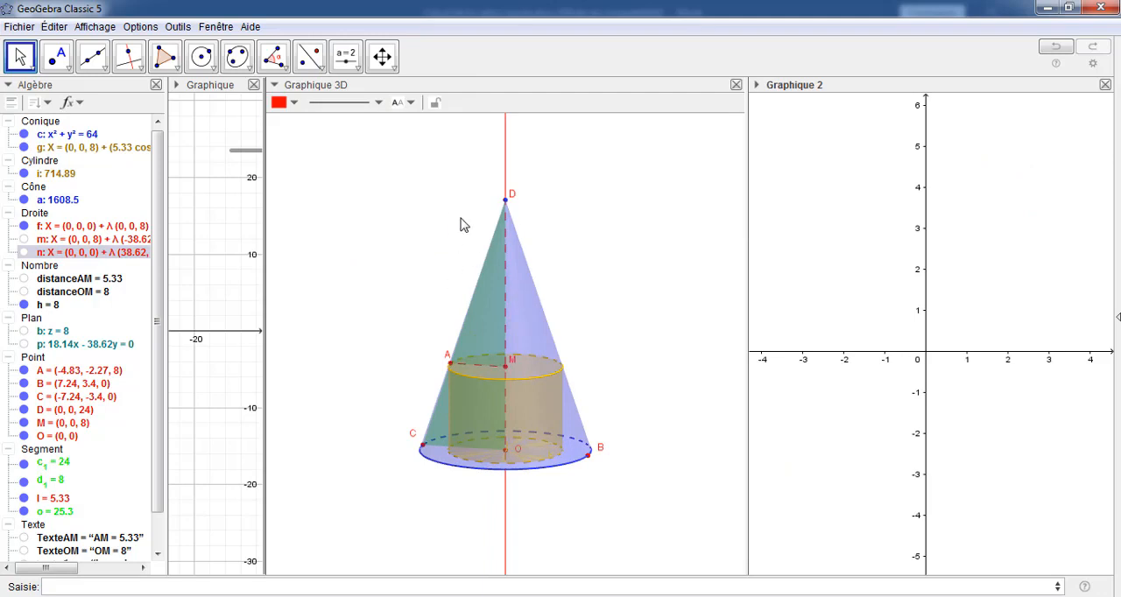
left_click(735, 85)
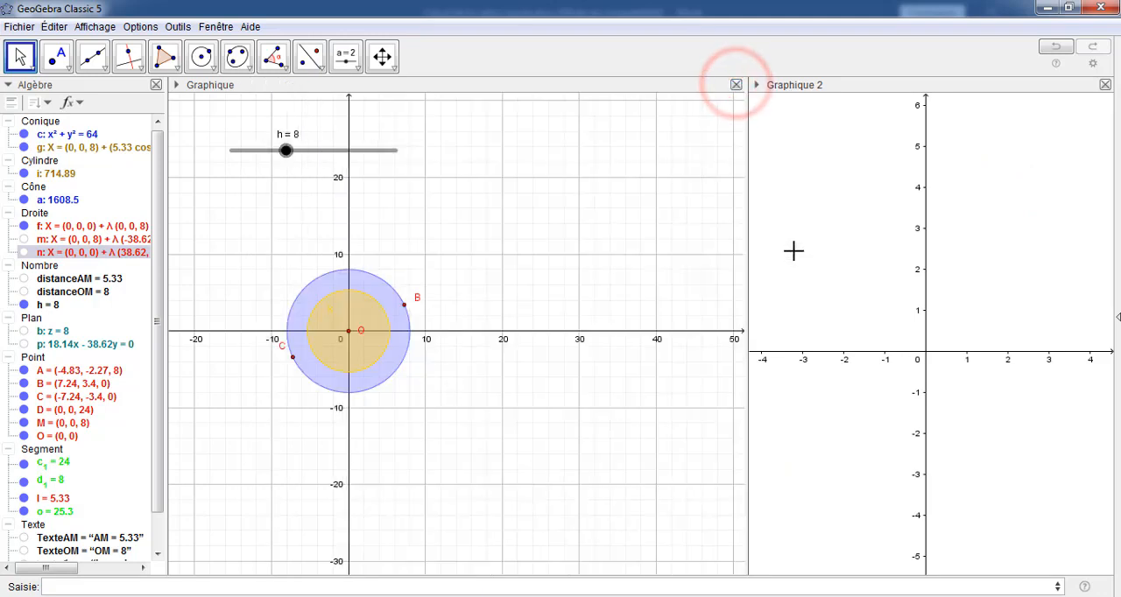
left_click_drag(745, 260, 472, 261)
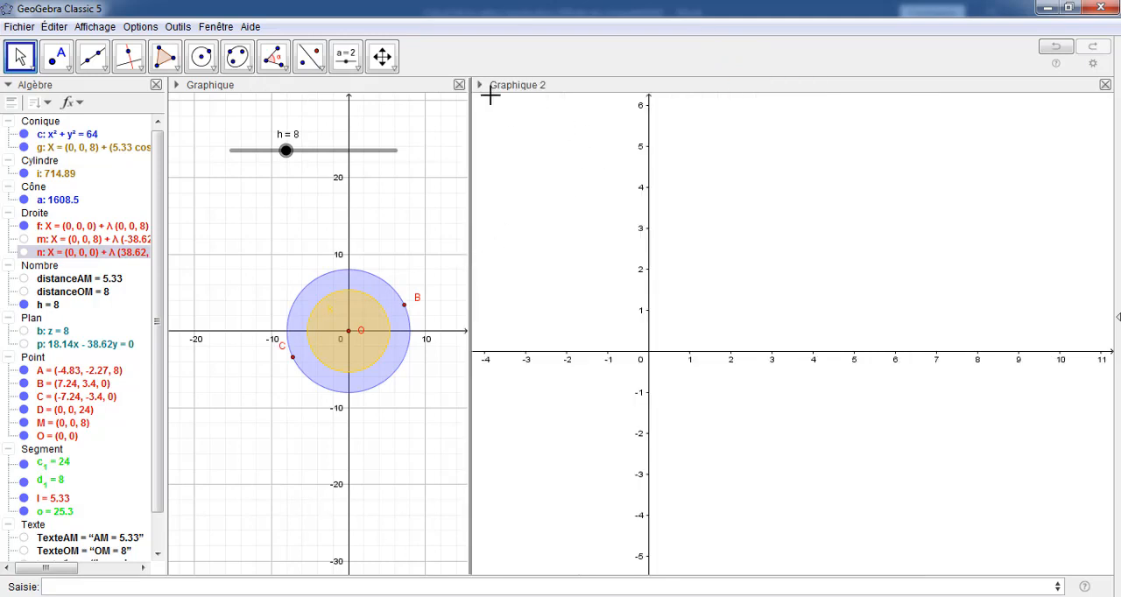
Turn on the grid in Graphique 2 and centre the vertical axis in the view
left_click(382, 56)
left_click(482, 92)
left_click(501, 102)
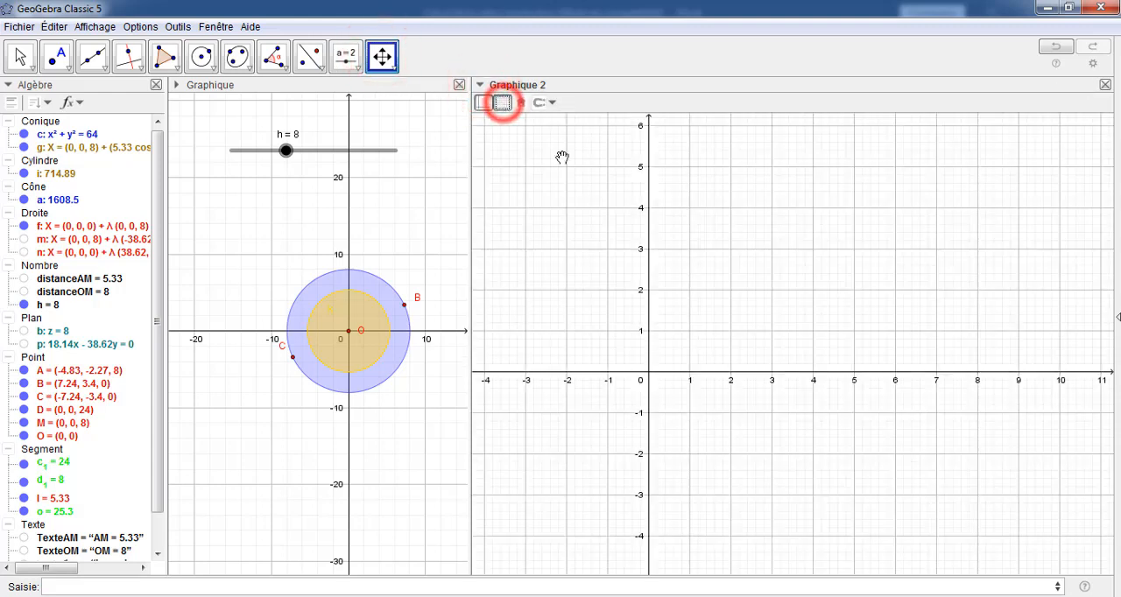
left_click_drag(565, 223, 658, 243)
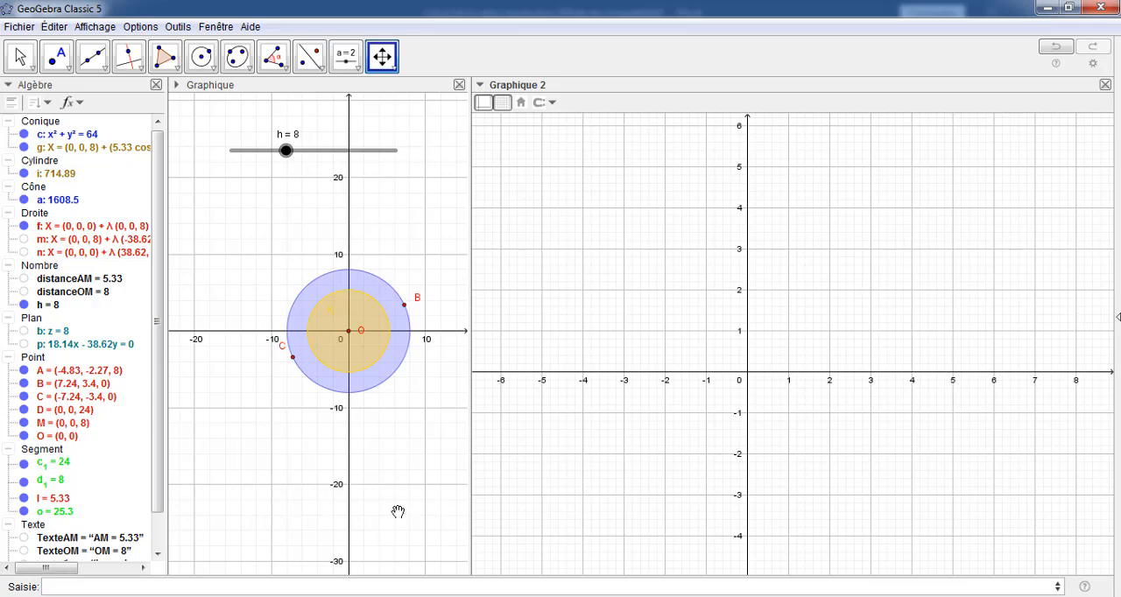
Copy the formula v(x) = -3πx^3+24πx^2 from "Calcul de la valeur exacte.docx" in Word and paste it as a new GeoGebra entry
left_click(67, 586)
mouse_move(379, 596)
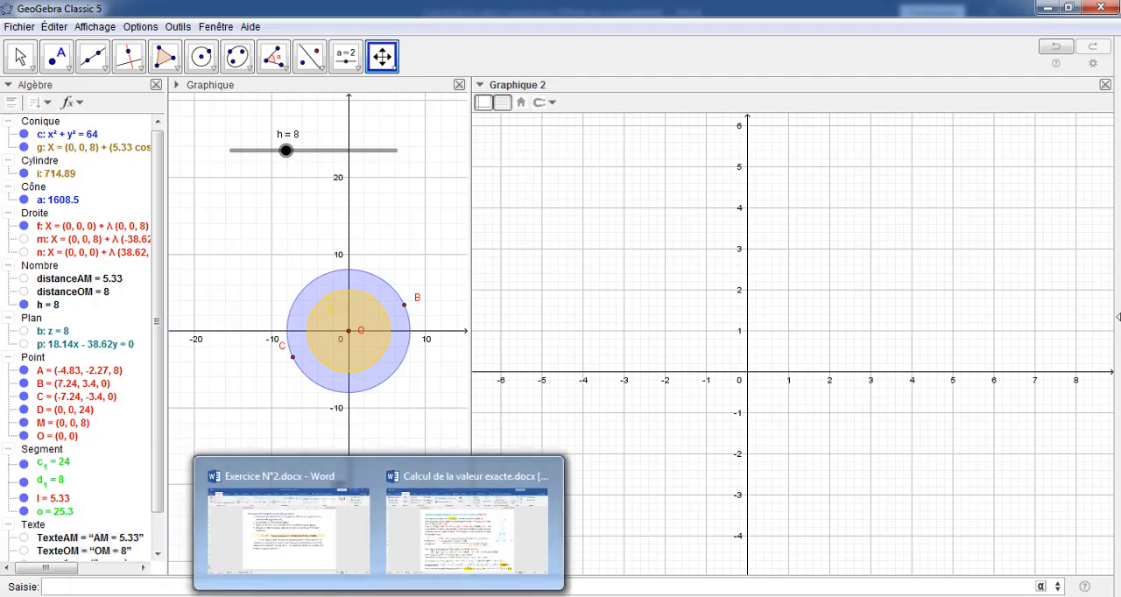
left_click(427, 563)
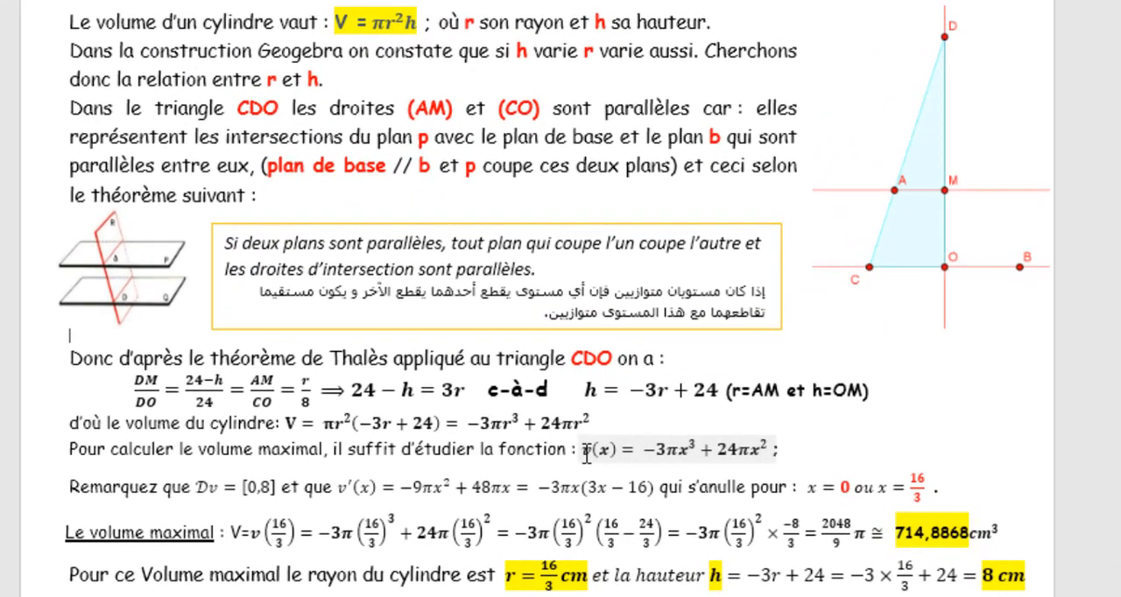
left_click(592, 480)
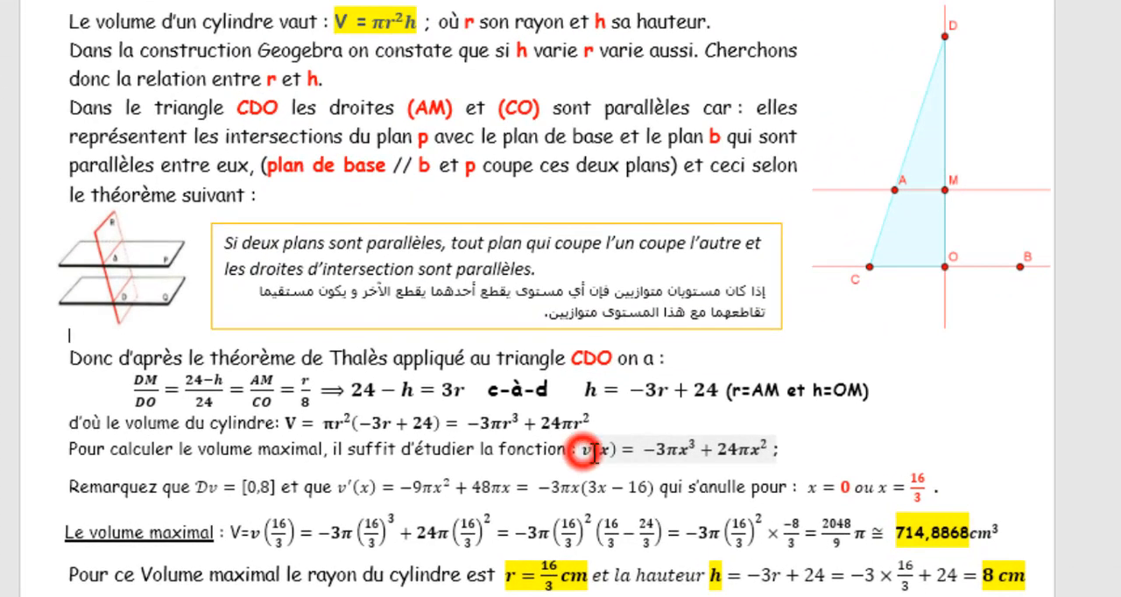
left_click_drag(682, 457, 767, 442)
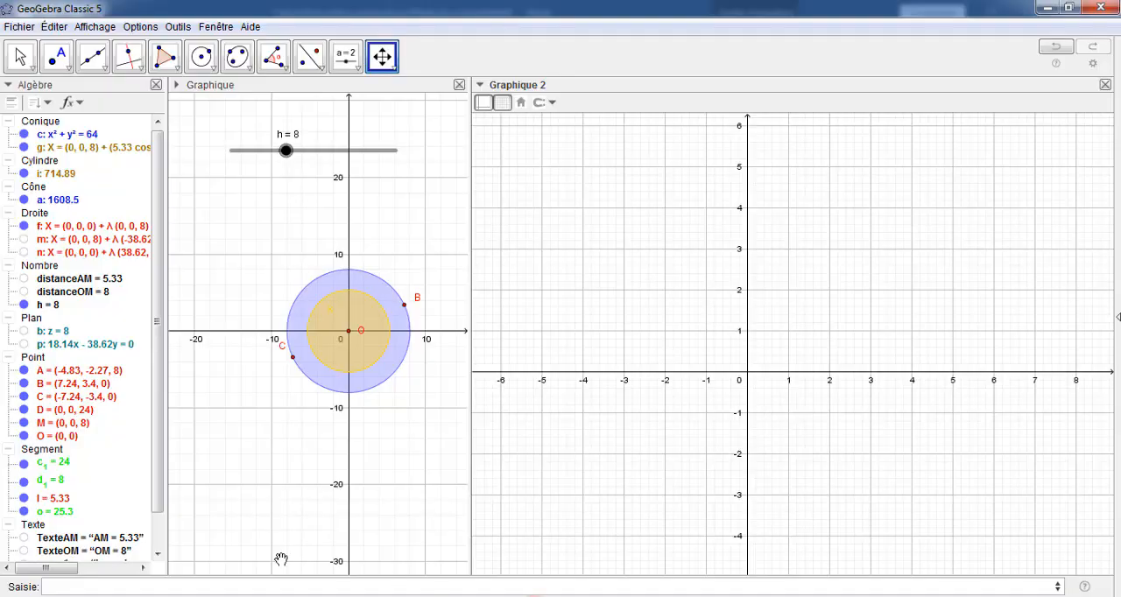
left_click(90, 587)
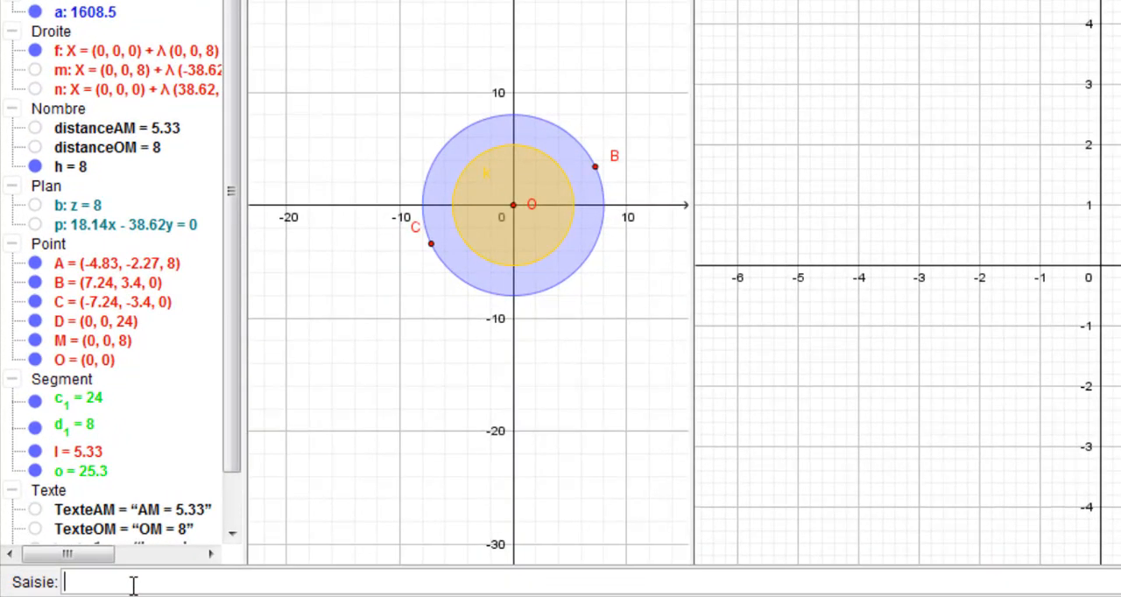
type("v(x)= -3πx^3+24πx^2")
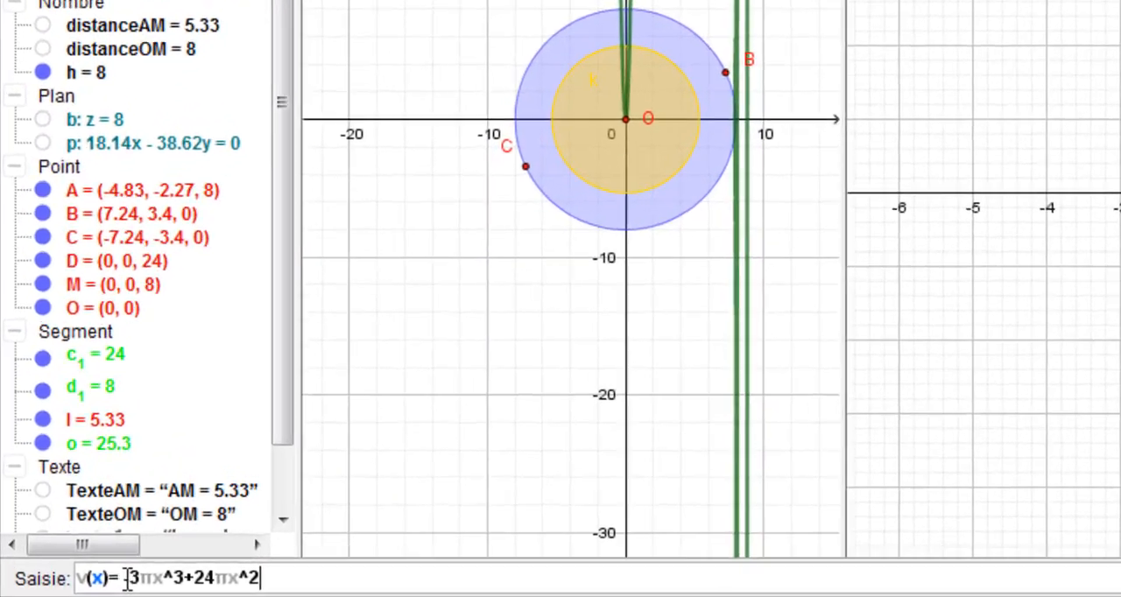
Insert the domain condition si(0≤x≤8, in front of the expression -3πx^3+24πx^2 in the v(x) entry
left_click(71, 587)
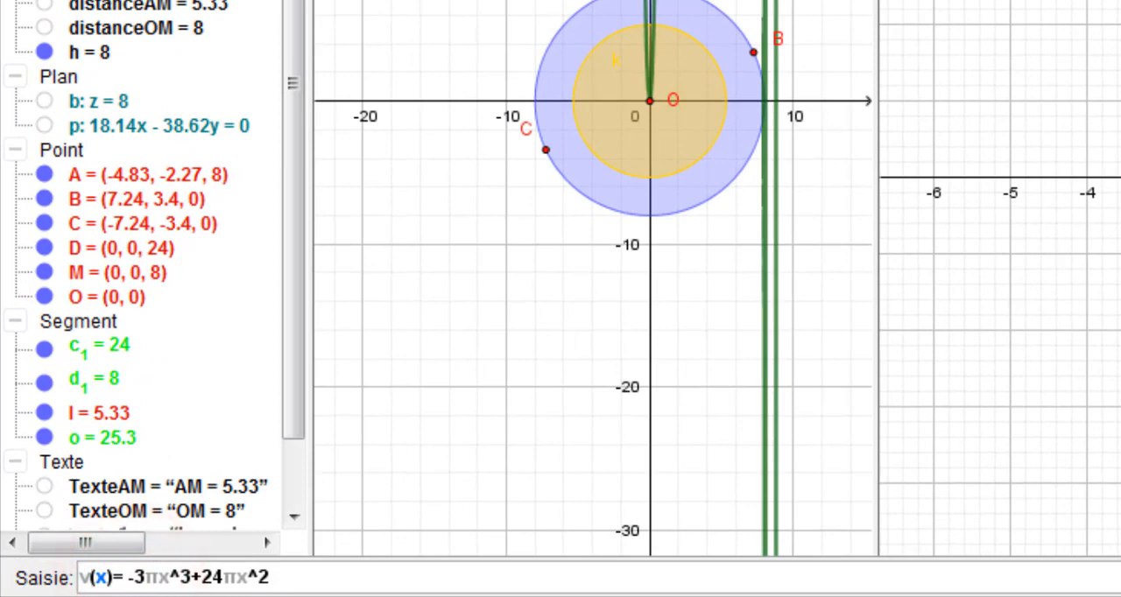
type("v(x)= ")
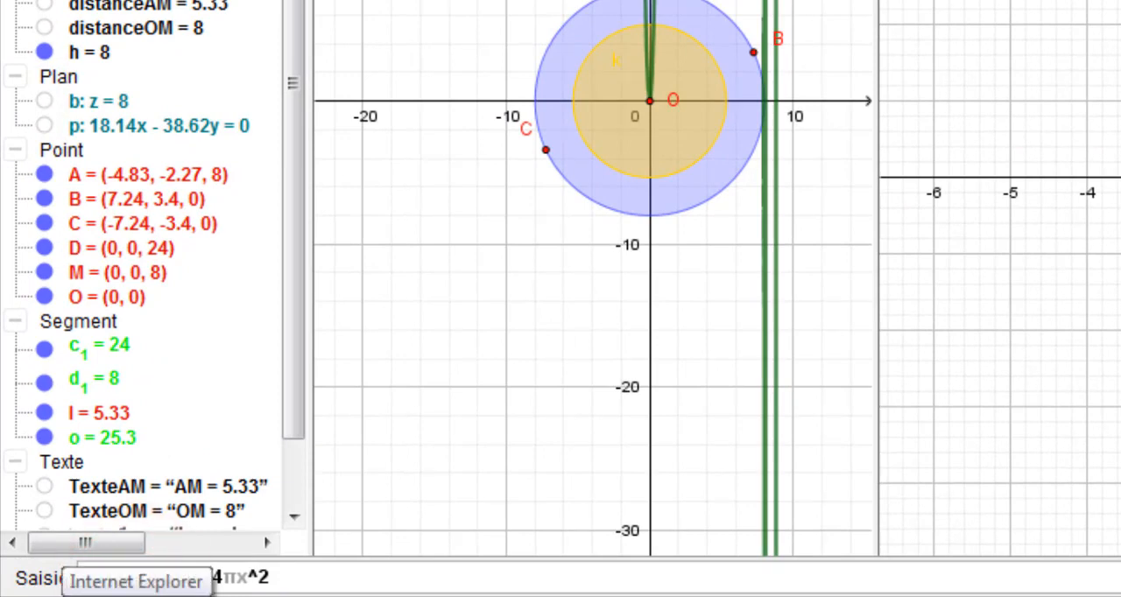
type("si")
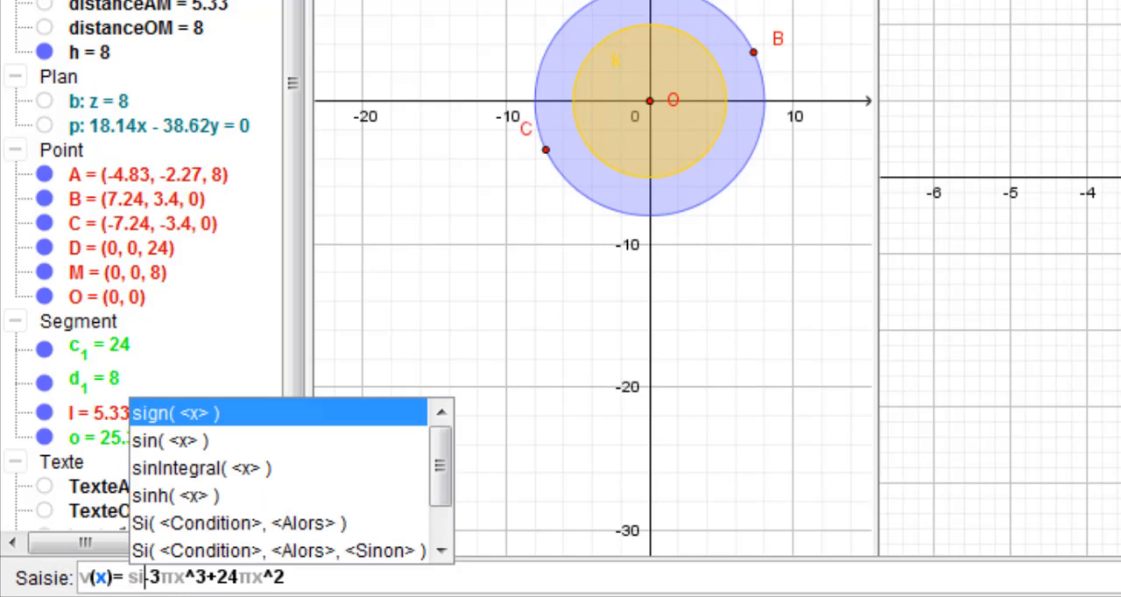
type("(")
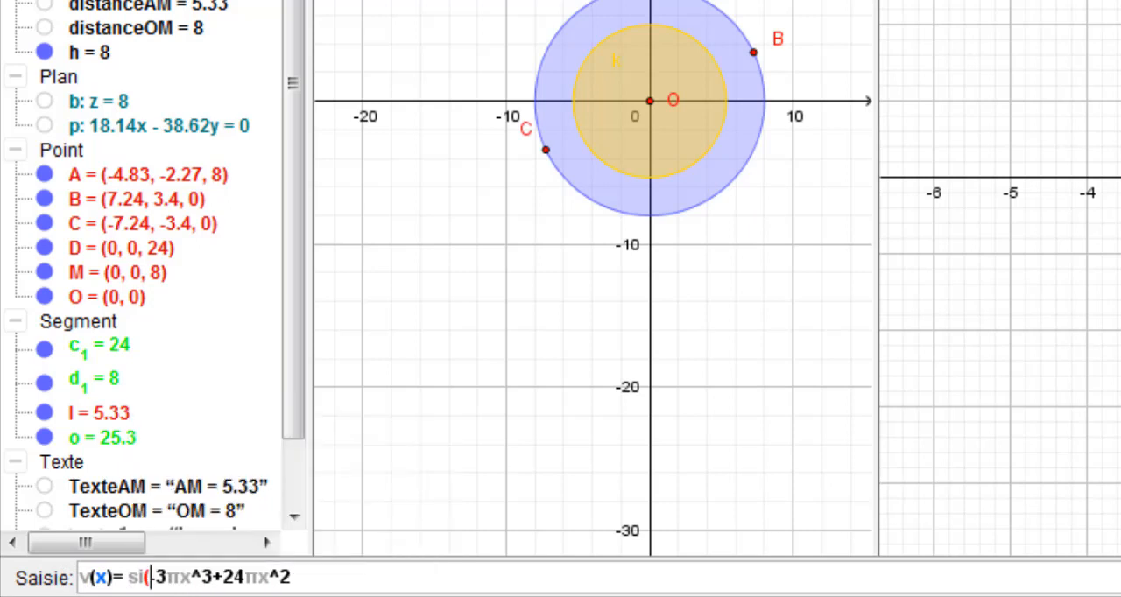
type("0")
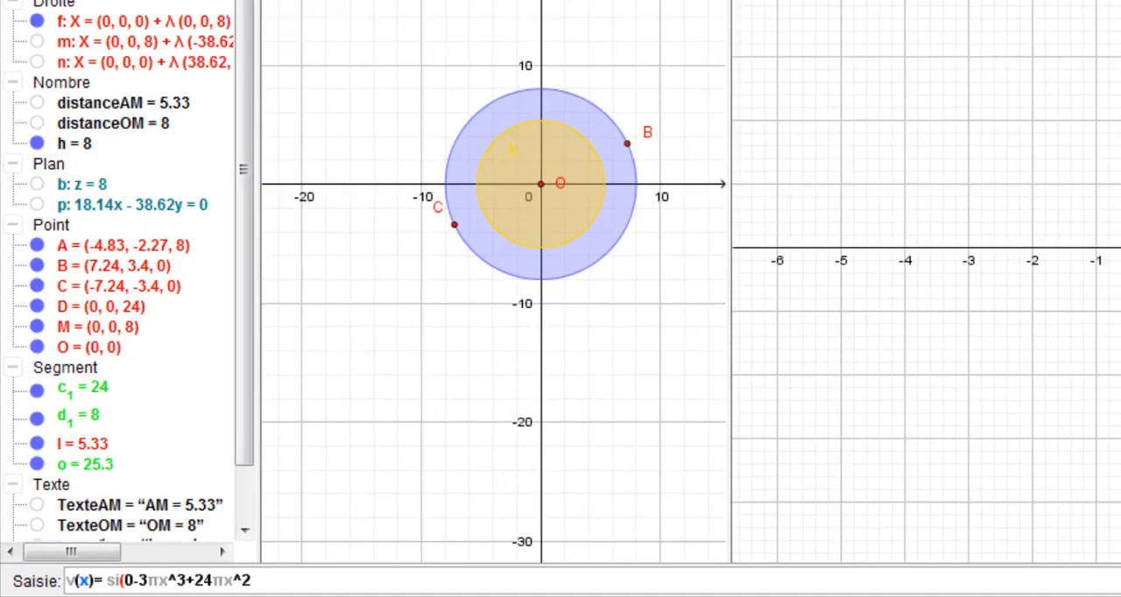
left_click(1078, 585)
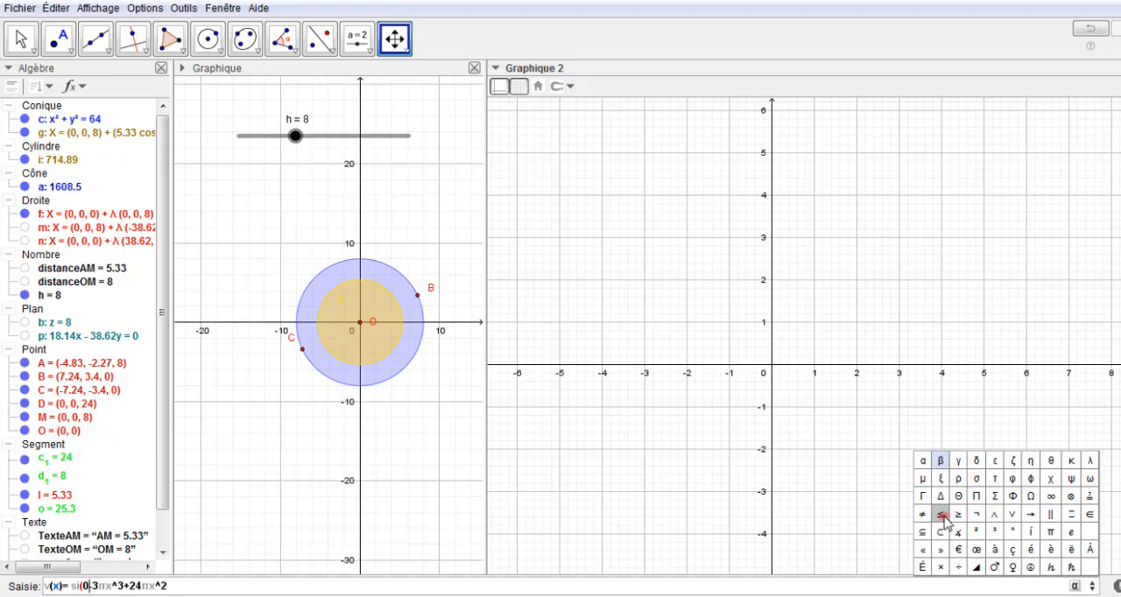
left_click(940, 514)
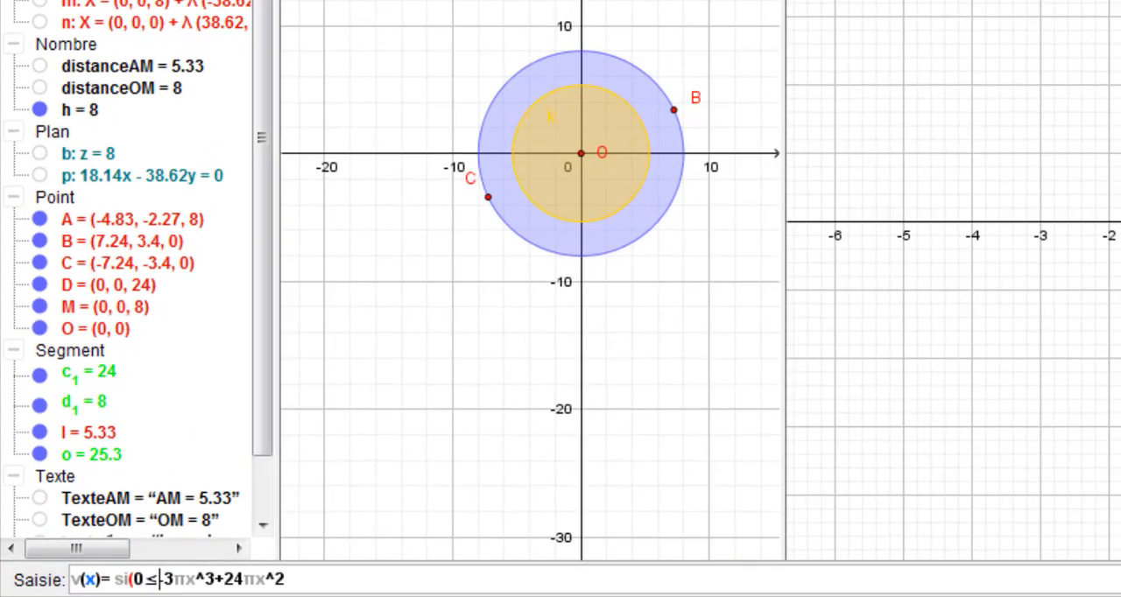
type("x")
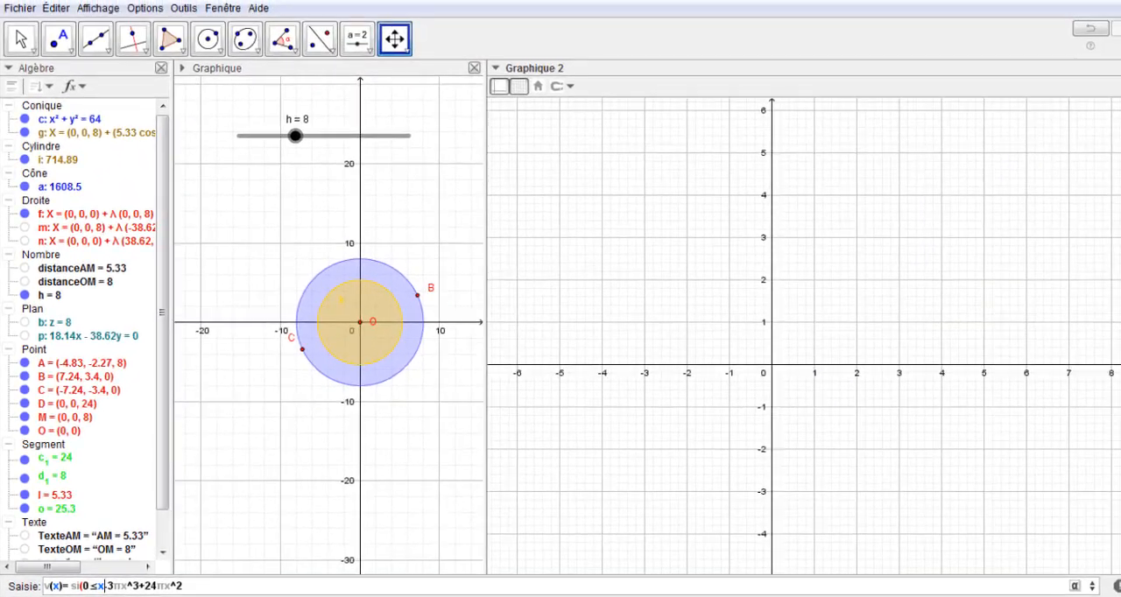
left_click(1074, 586)
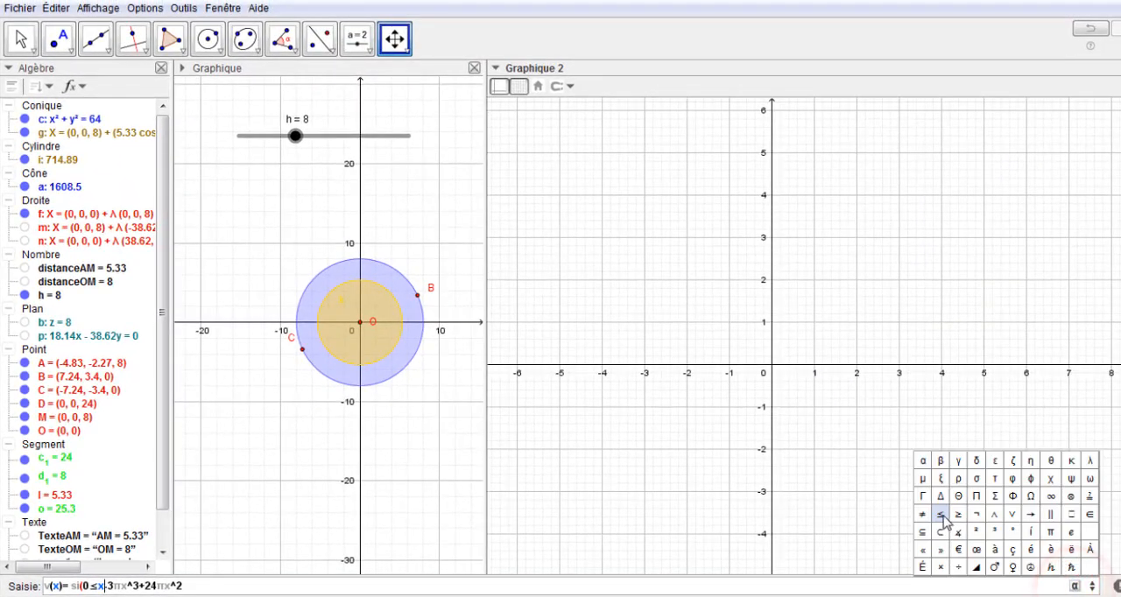
left_click(943, 519)
type("8")
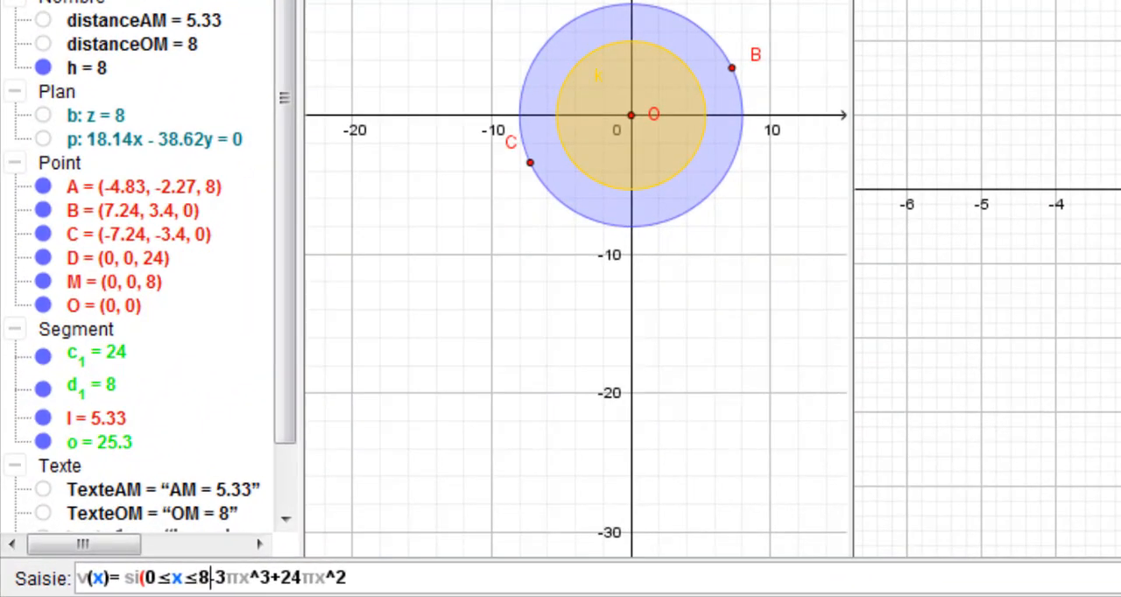
type(",")
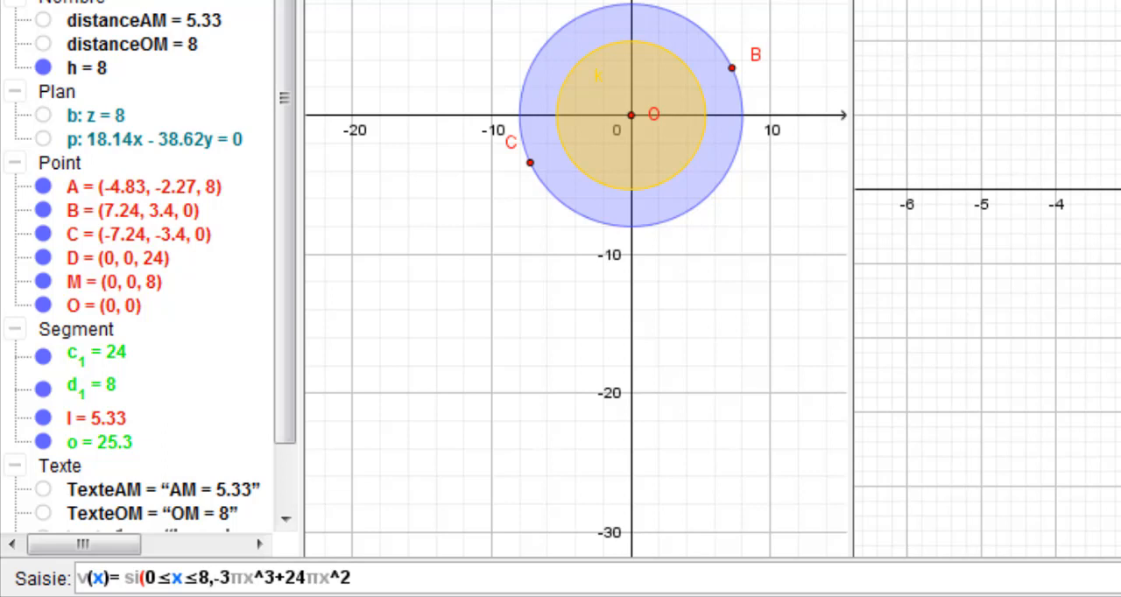
Add the closing parenthesis to the v(x) entry and create the function
left_click(355, 577)
type(")")
key("Return")
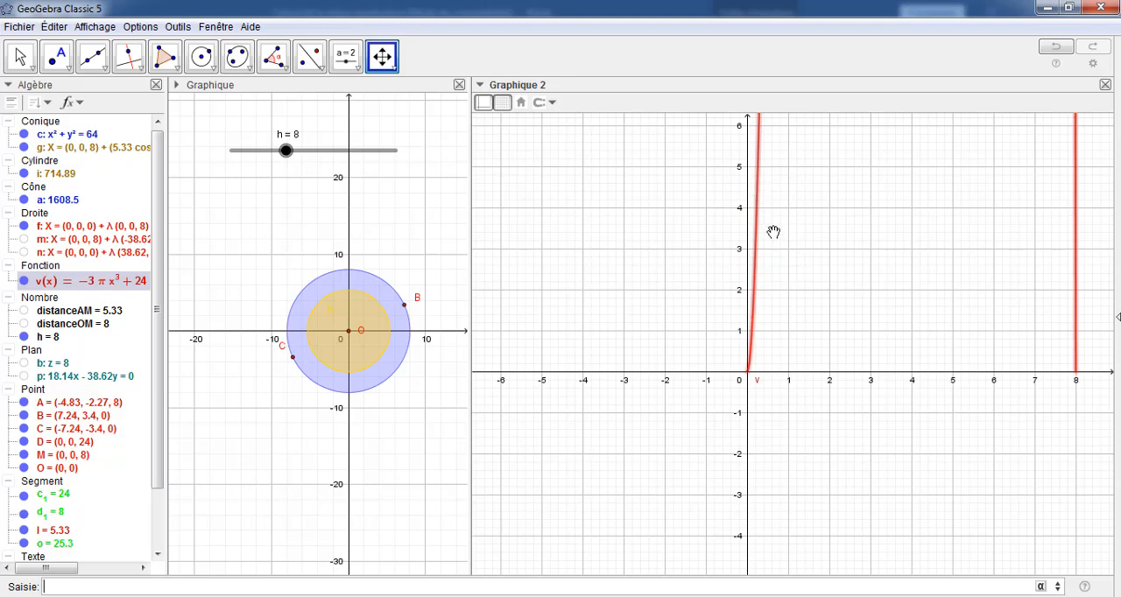
Rescale the Graphique 2 axes to fit the whole curve of v, with about 800 vertically and 16 horizontally
left_click(383, 57)
scroll(745, 204, "down", 3)
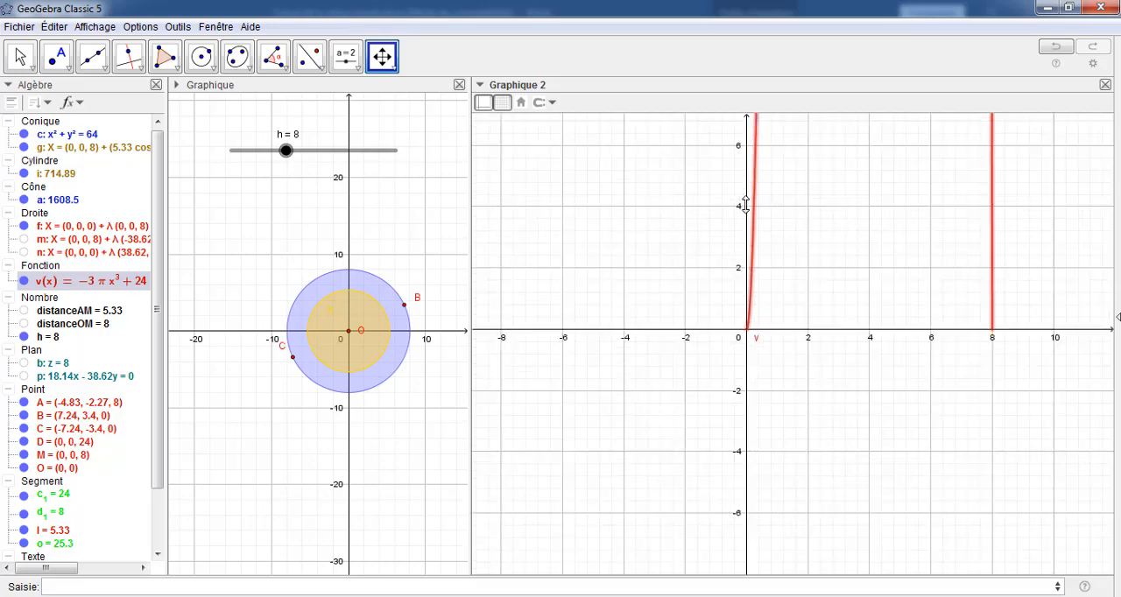
left_click_drag(745, 205, 743, 238)
left_click_drag(745, 167, 737, 235)
left_click_drag(745, 160, 741, 229)
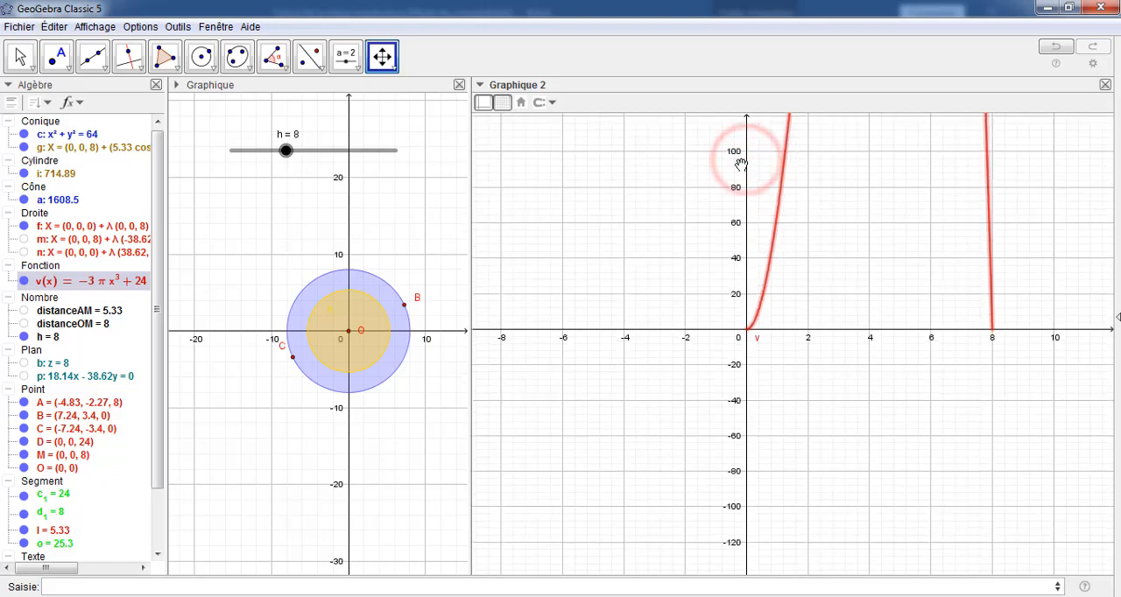
left_click_drag(741, 164, 740, 198)
left_click_drag(746, 136, 735, 193)
left_click_drag(743, 154, 741, 164)
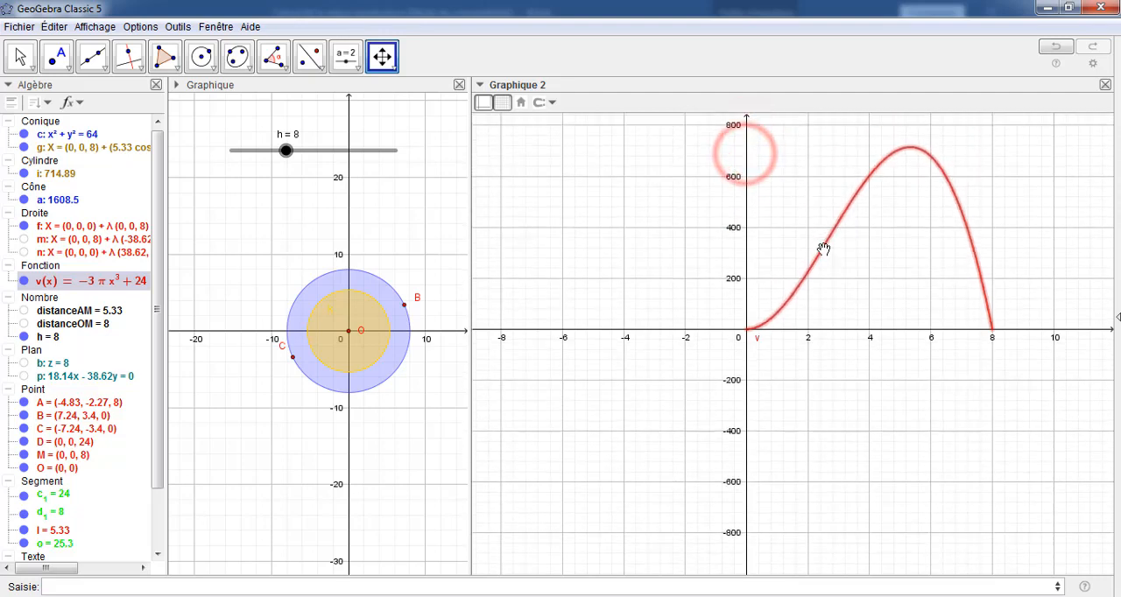
left_click_drag(976, 329, 909, 332)
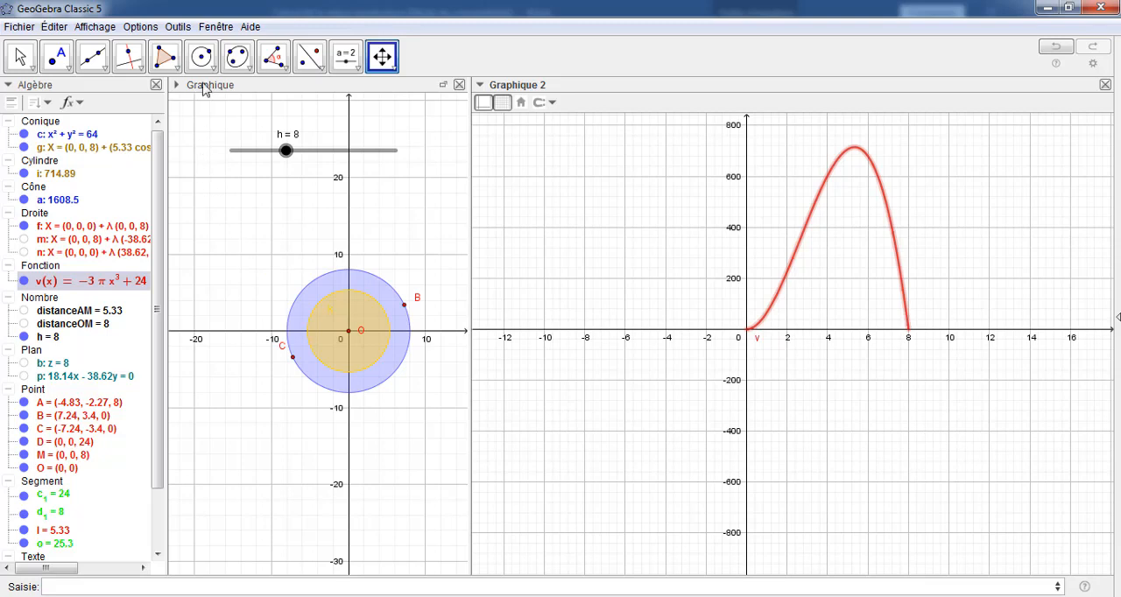
Show the Calcul formel view and enter the expression -3πx³+24πx², copied from the definition of v(x), in its first row
left_click(94, 27)
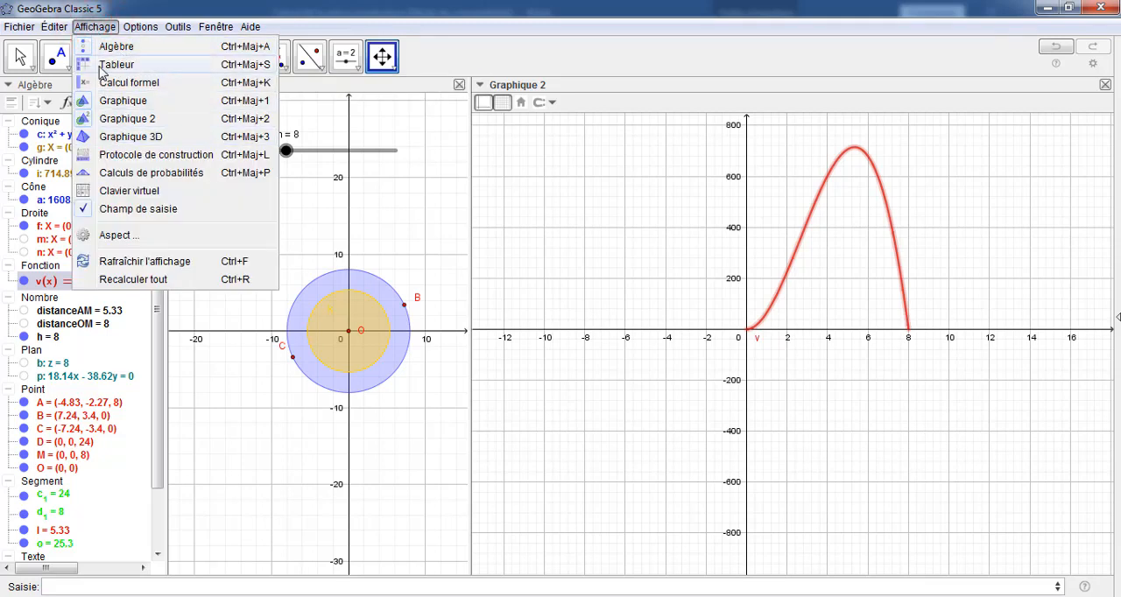
left_click(112, 82)
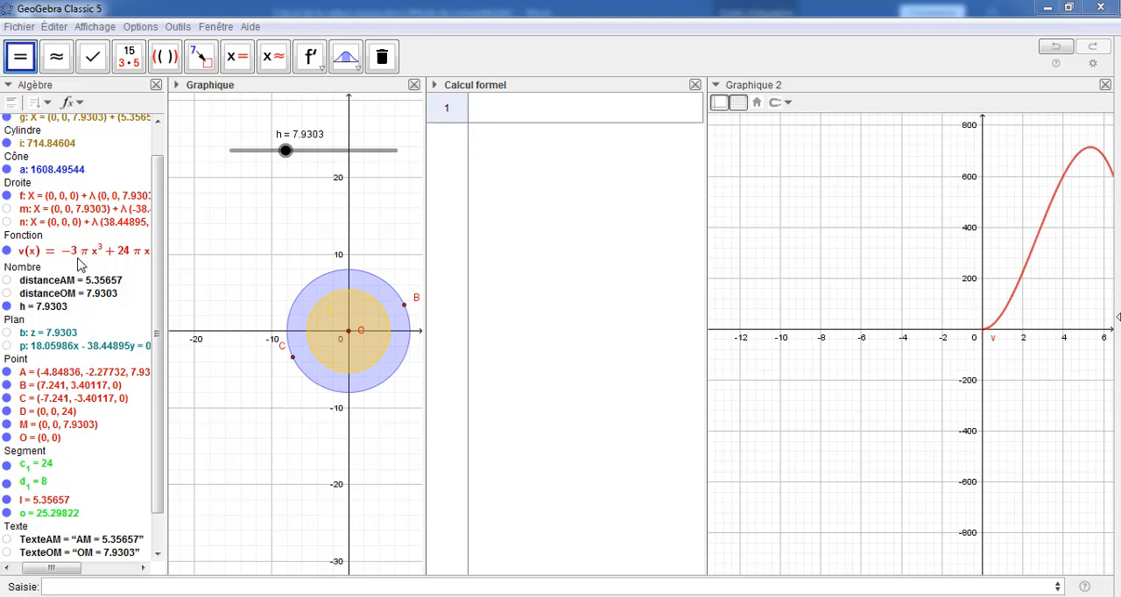
left_click(67, 253)
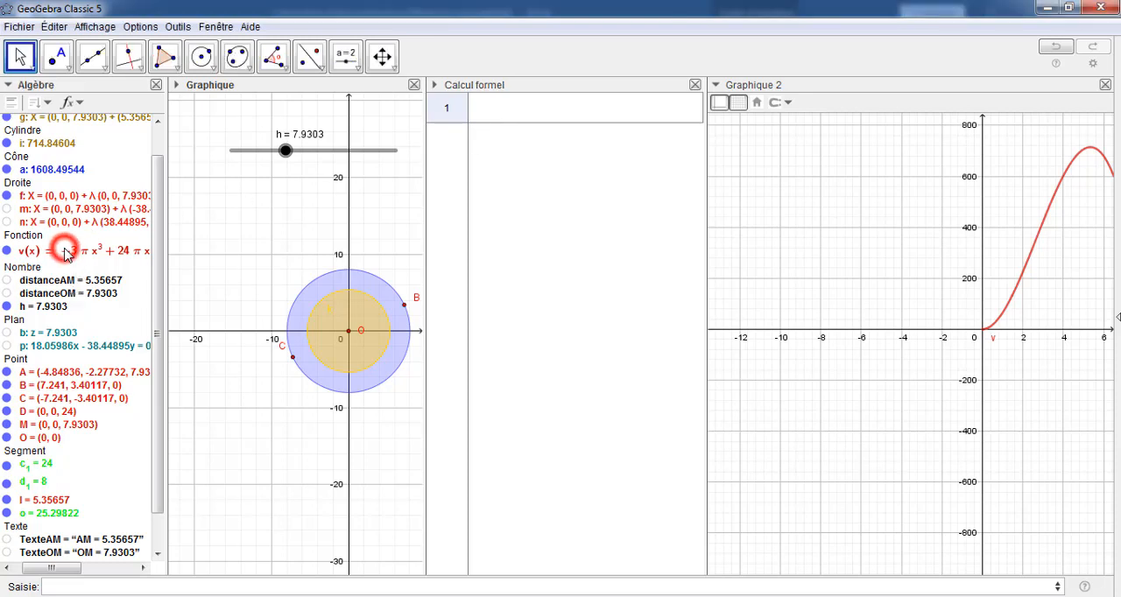
left_click(68, 254)
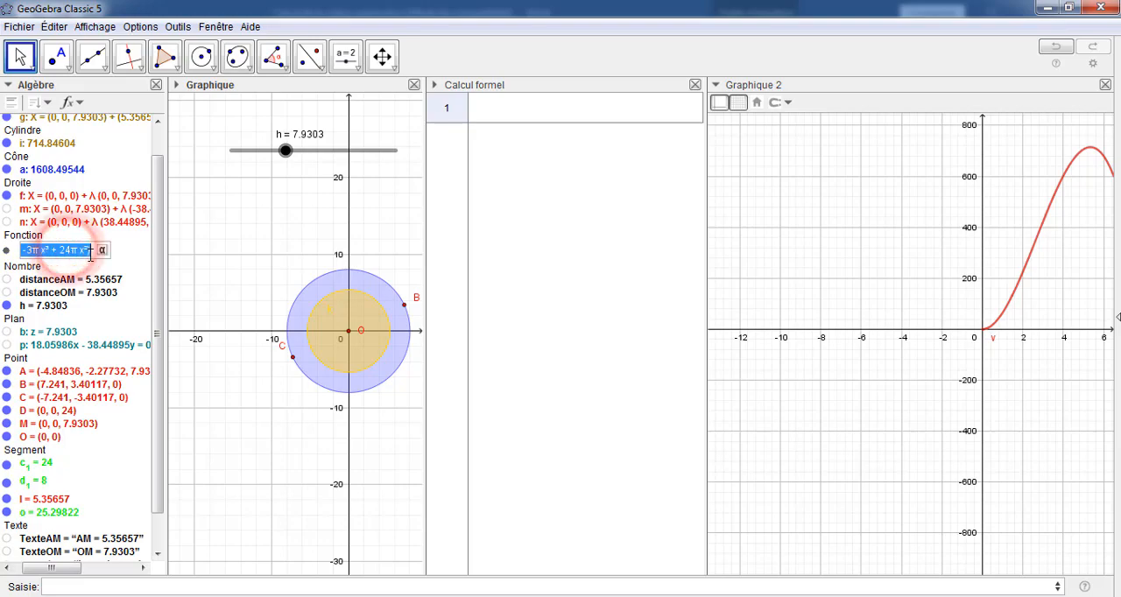
left_click(91, 250)
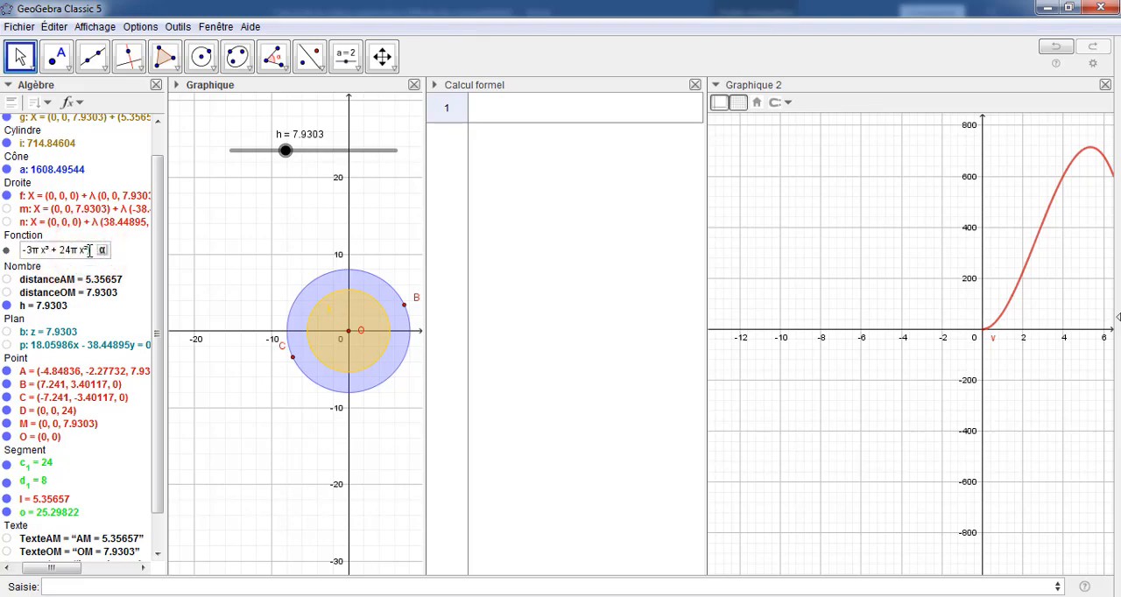
left_click(86, 250)
left_click_drag(86, 250, 38, 279)
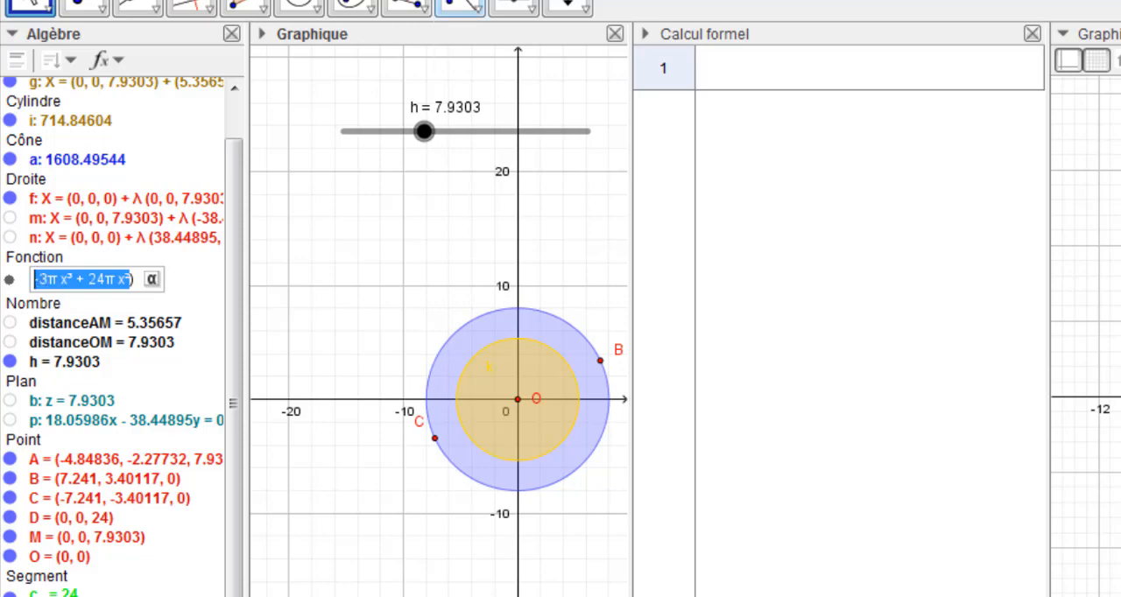
left_click(722, 59)
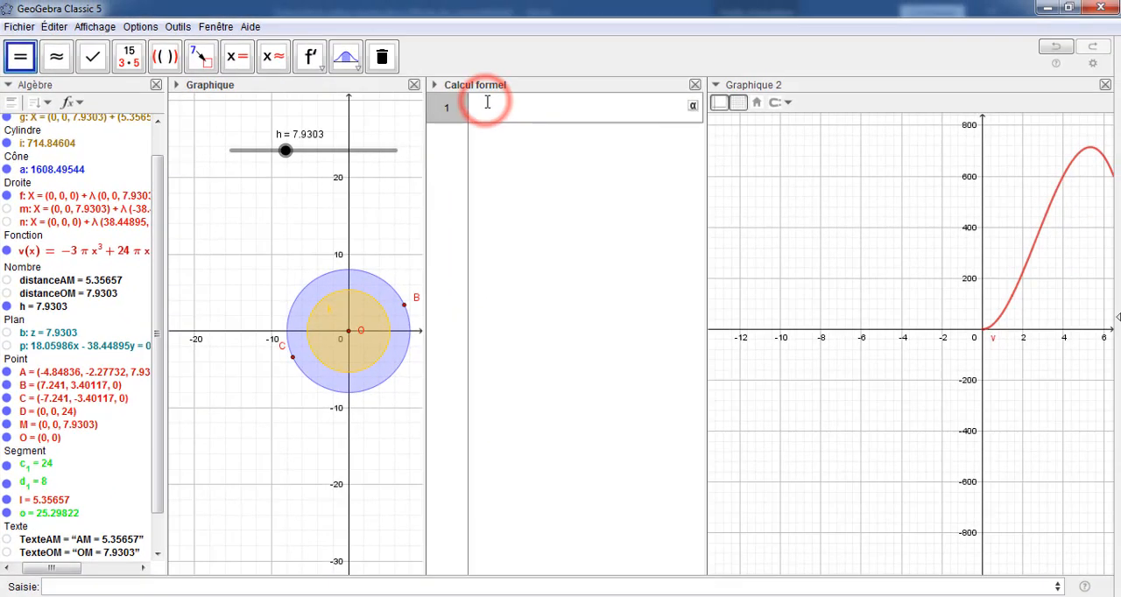
type("-3π x³ + 24π x²")
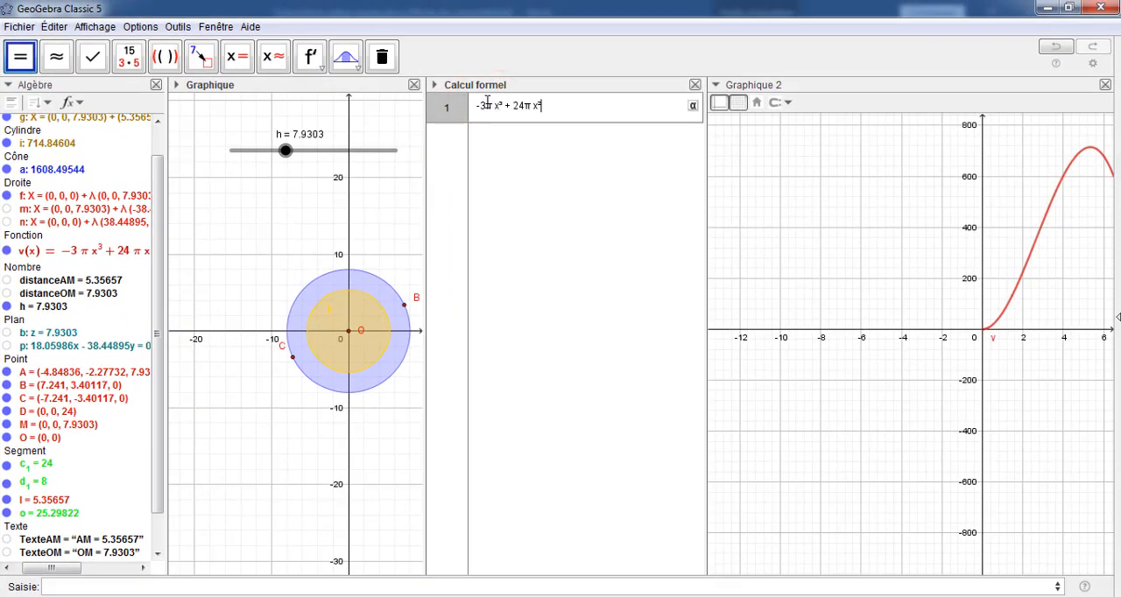
key("Return")
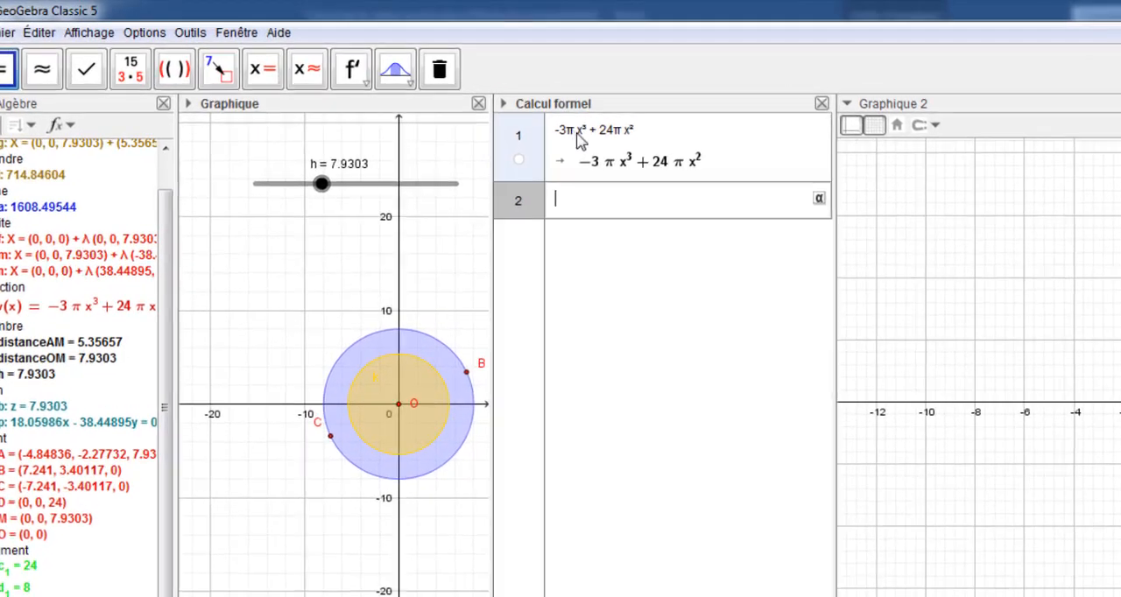
Compute the derivative of -3πx³+24πx² in row 2 and solve -9πx²+48πx=0 exactly in row 3
left_click(517, 131)
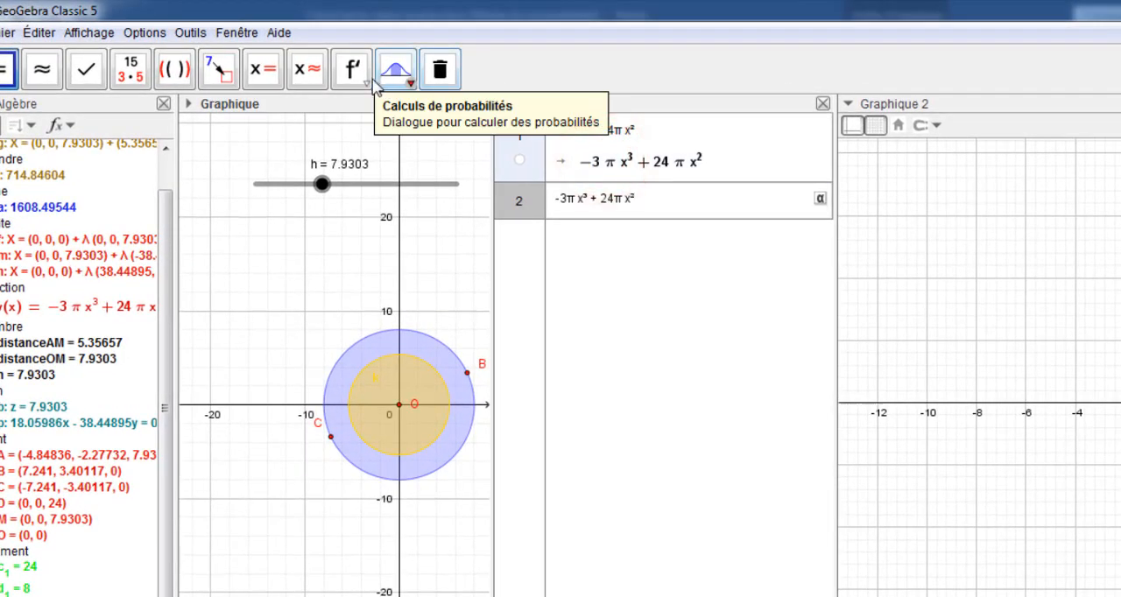
left_click(354, 74)
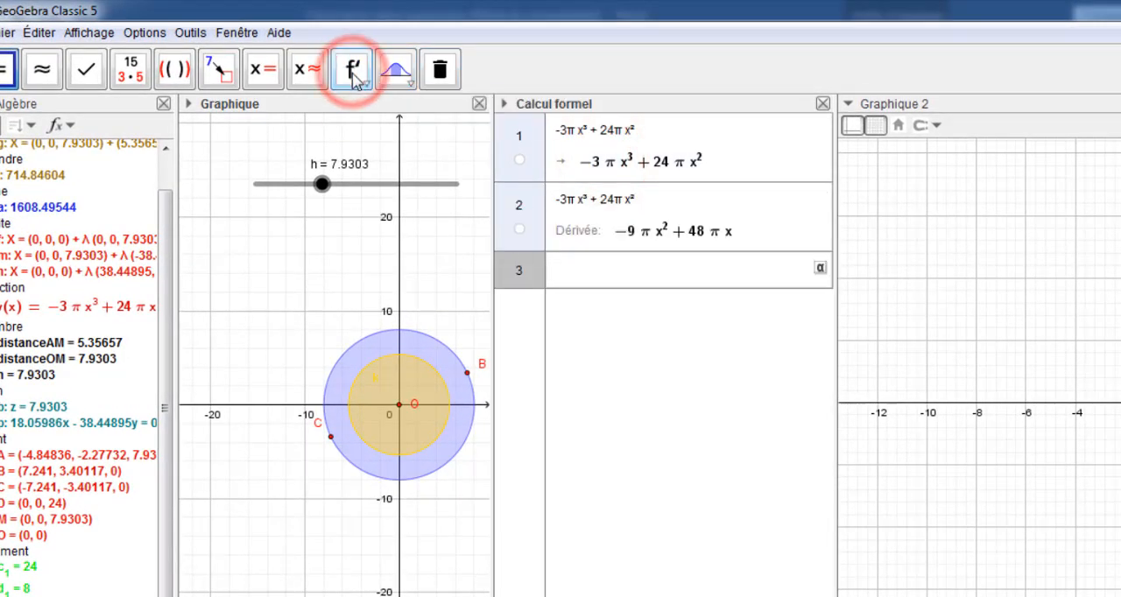
left_click(678, 235)
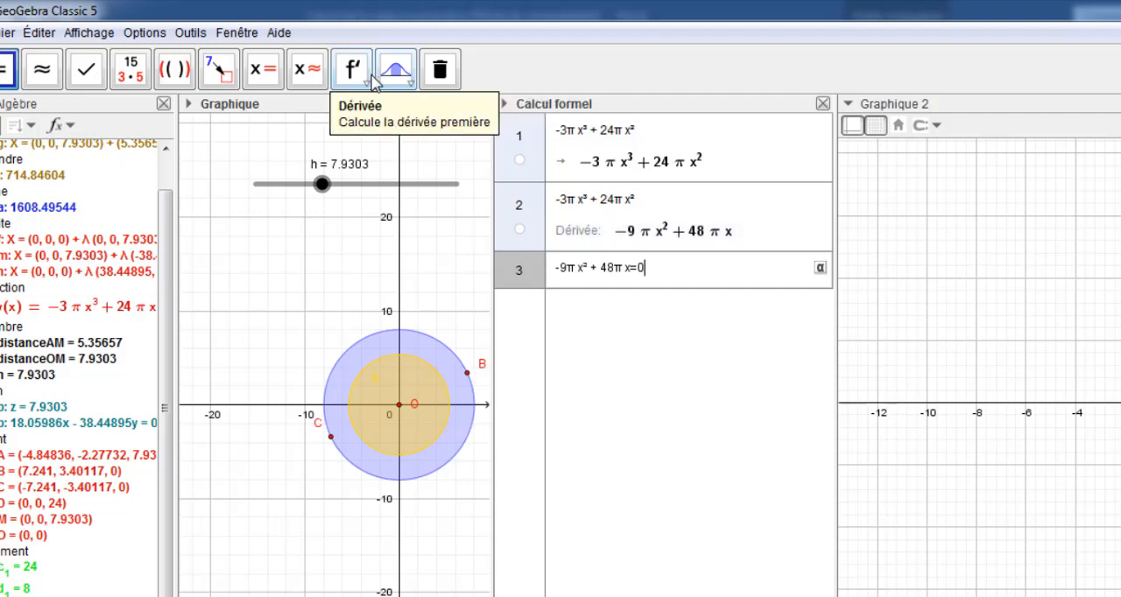
type("=0")
left_click(260, 70)
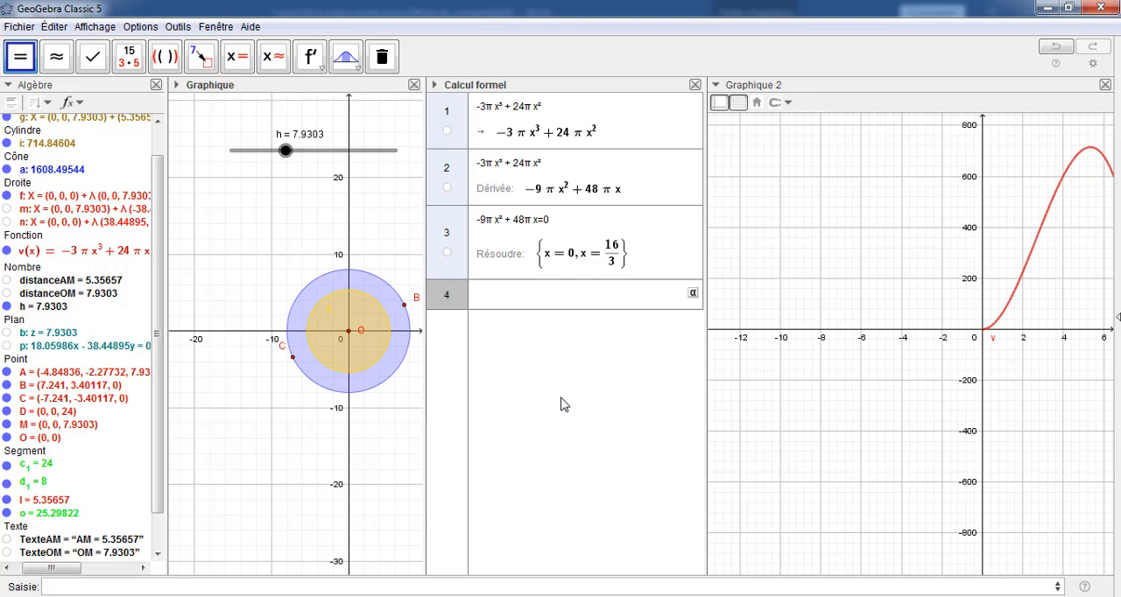
Narrow the Calcul formel view and shift the Graphique 2 axes so the whole curve of v sits centrally
left_click(701, 258)
left_click_drag(702, 258, 600, 269)
left_click(966, 284)
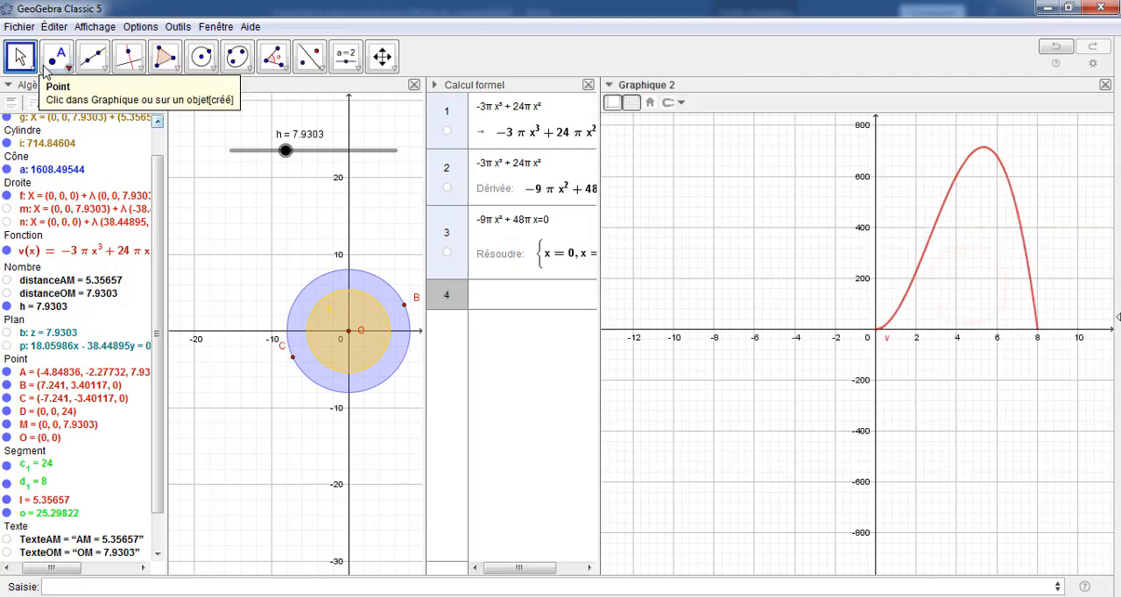
left_click(20, 58)
left_click_drag(967, 241, 853, 301)
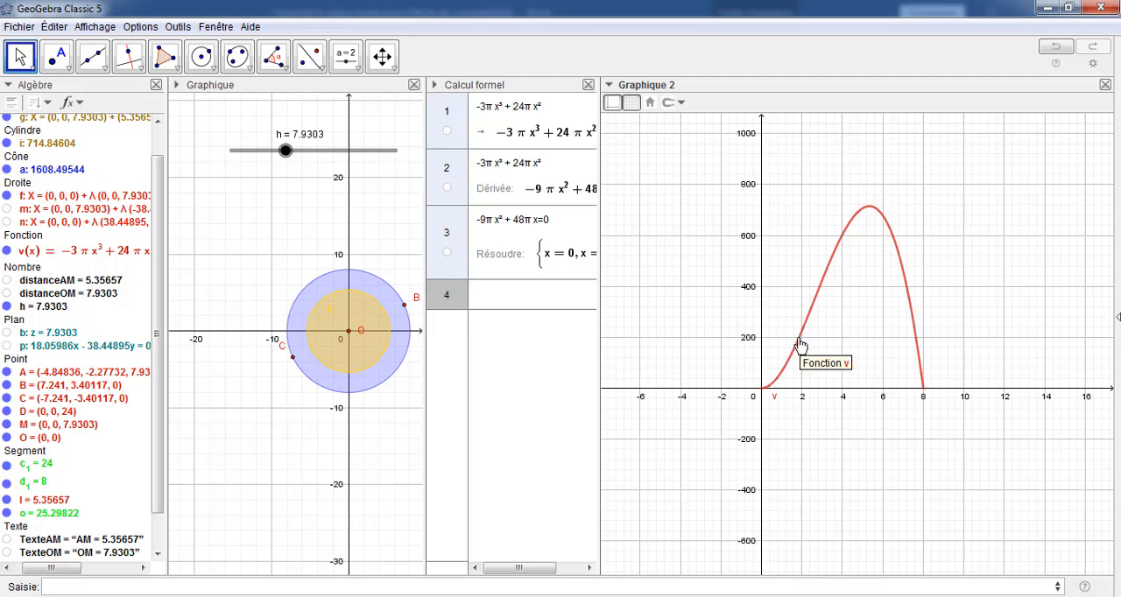
Consult the relation between r and h in the Word document, and define the number r=(24-h)/3 in GeoGebra
mouse_move(376, 593)
left_click(453, 553)
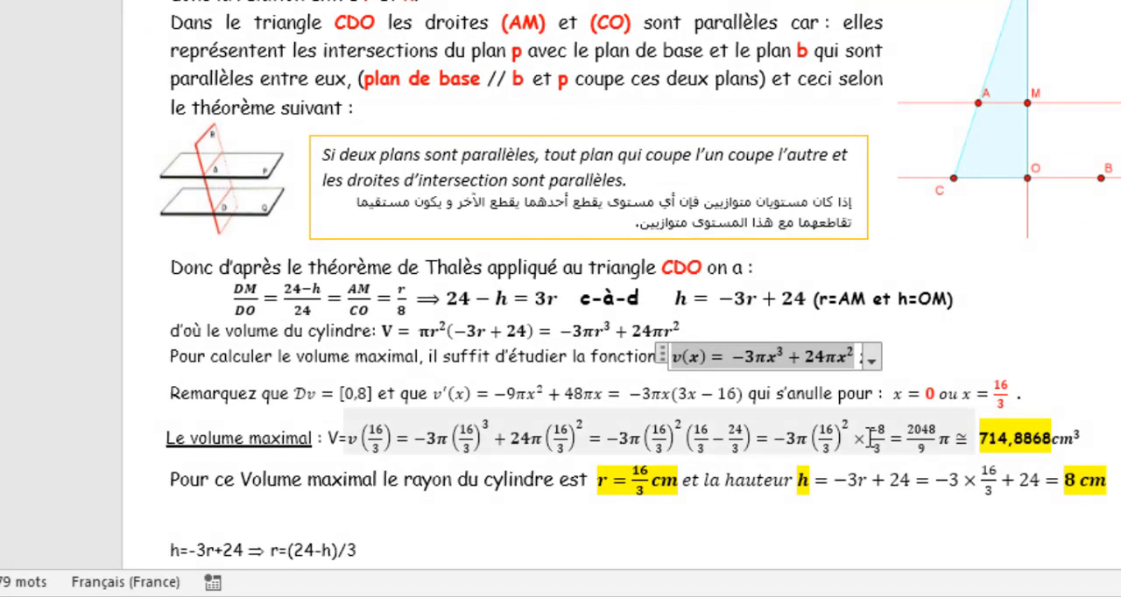
scroll(291, 542, "down", 1)
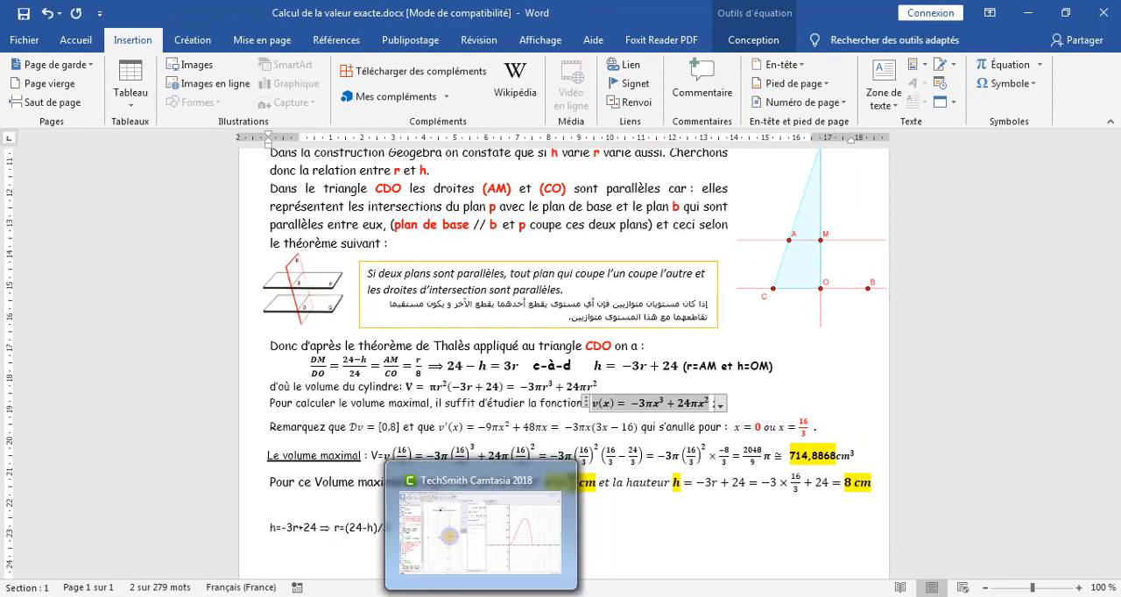
left_click(473, 596)
left_click(105, 588)
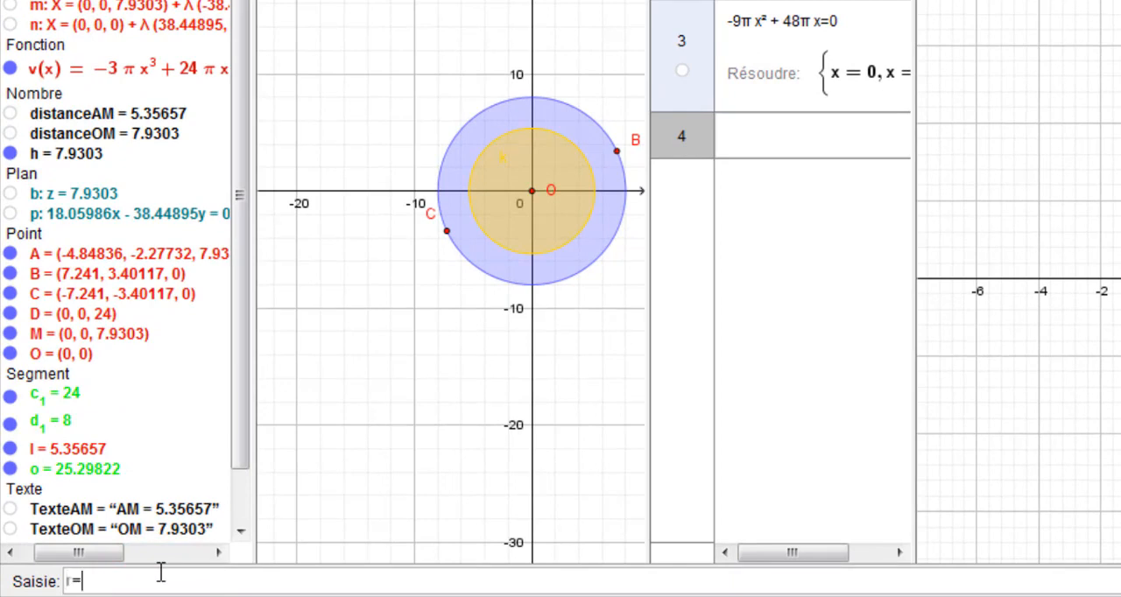
type("r=(24-h)/3")
key("Return")
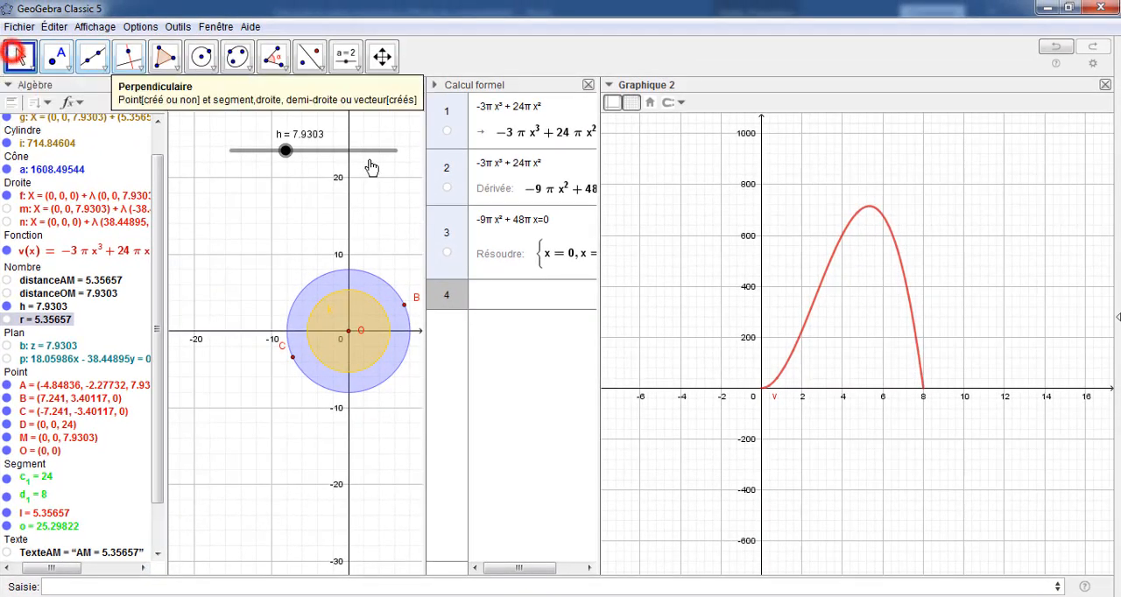
Create the point G=(r,v(r)) in Graphique 2 and move it along the curve by setting slider h to 7.68
left_click(670, 248)
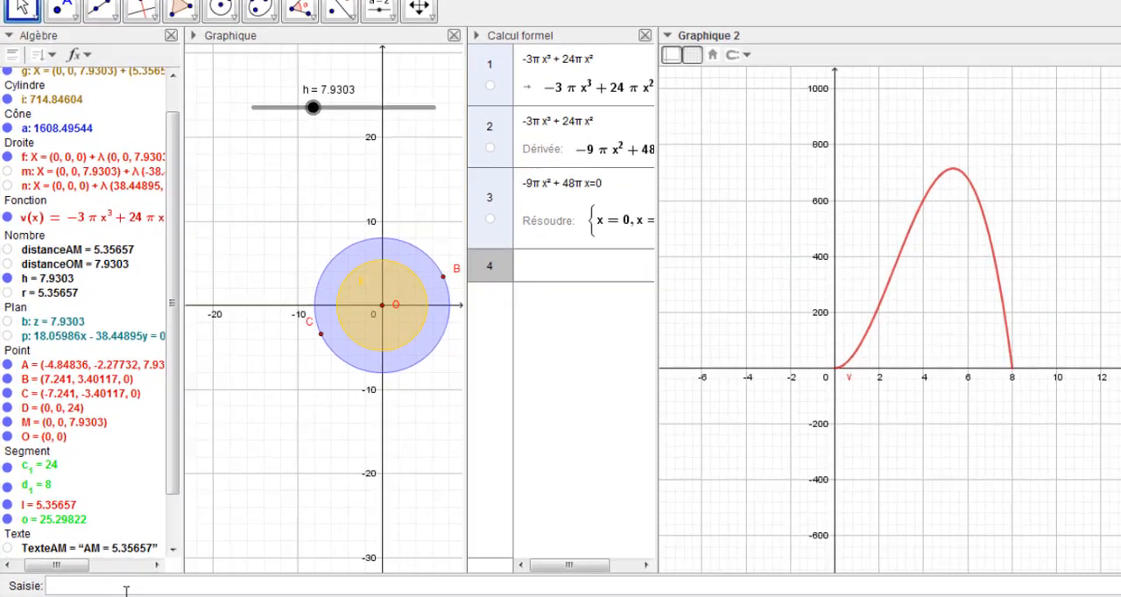
left_click(97, 586)
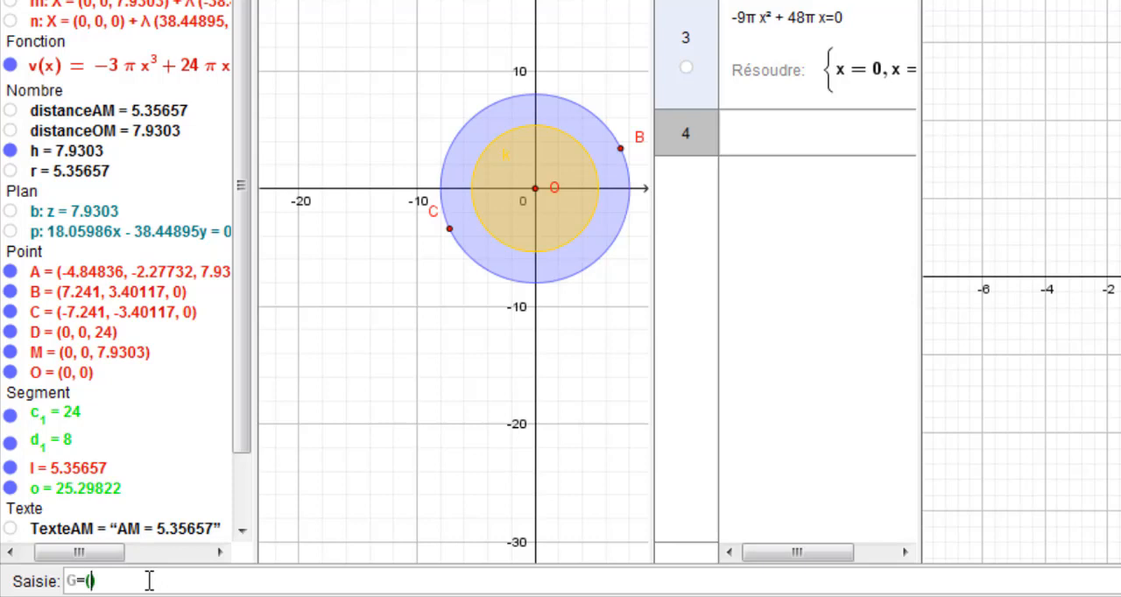
type("r,v(r")
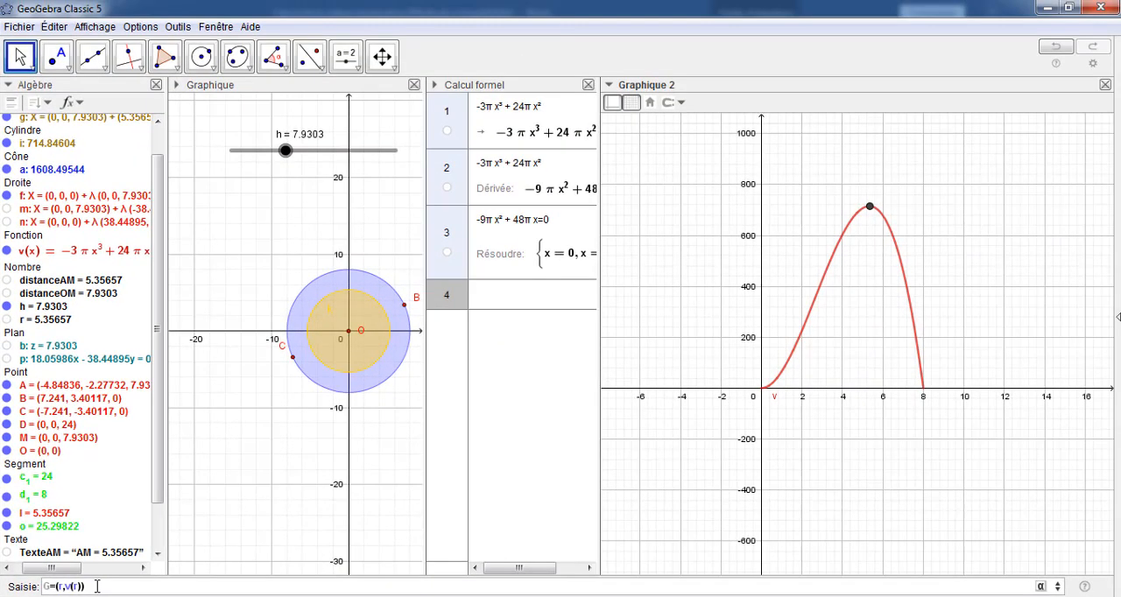
key("Return")
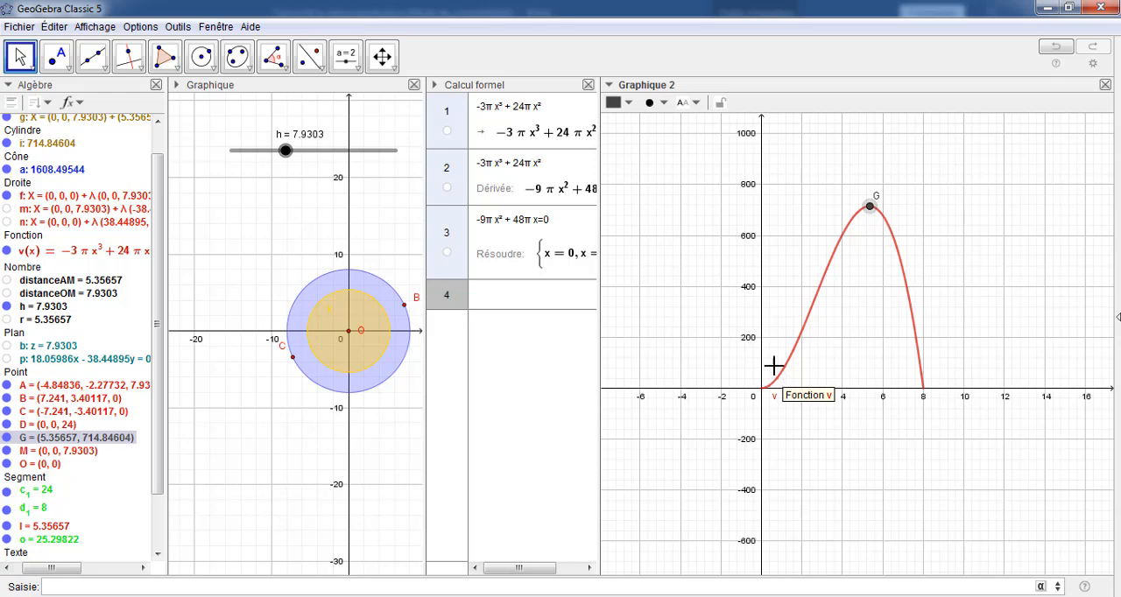
mouse_move(289, 152)
left_mouse_down()
mouse_move(241, 156)
mouse_move(344, 157)
mouse_move(268, 151)
mouse_move(284, 149)
left_mouse_up()
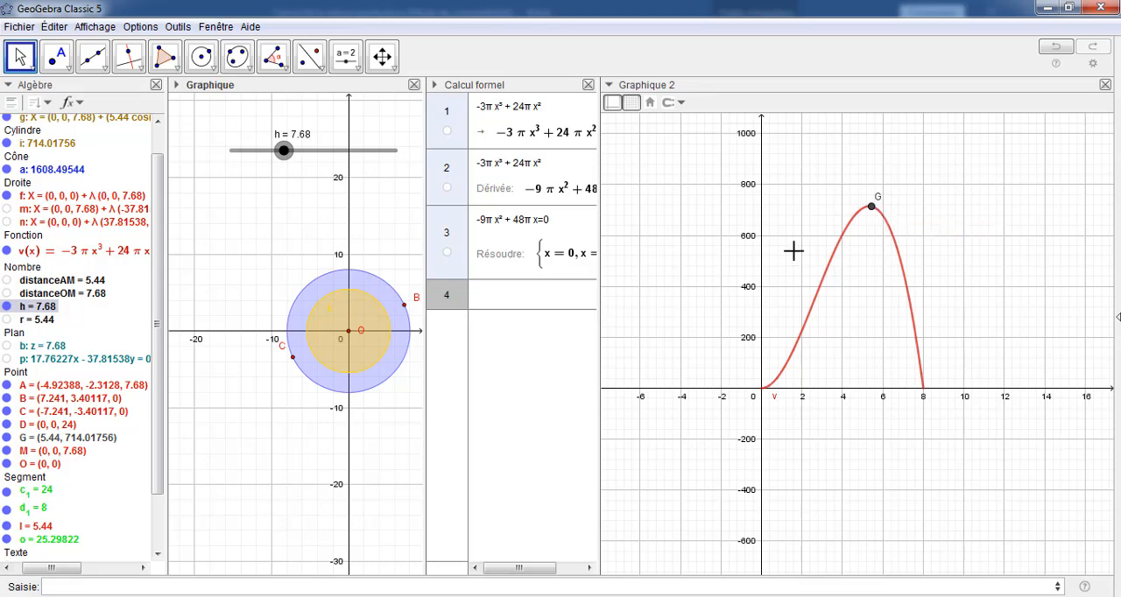
Set point G's label to Nom & Valeur and colour the point blue
right_click(871, 208)
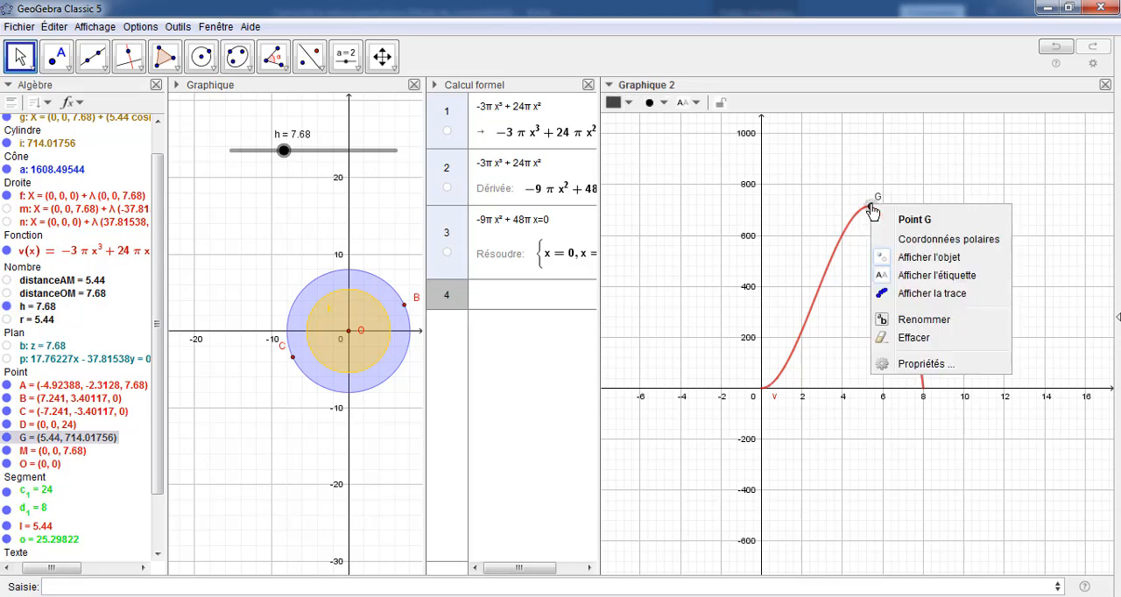
left_click(925, 368)
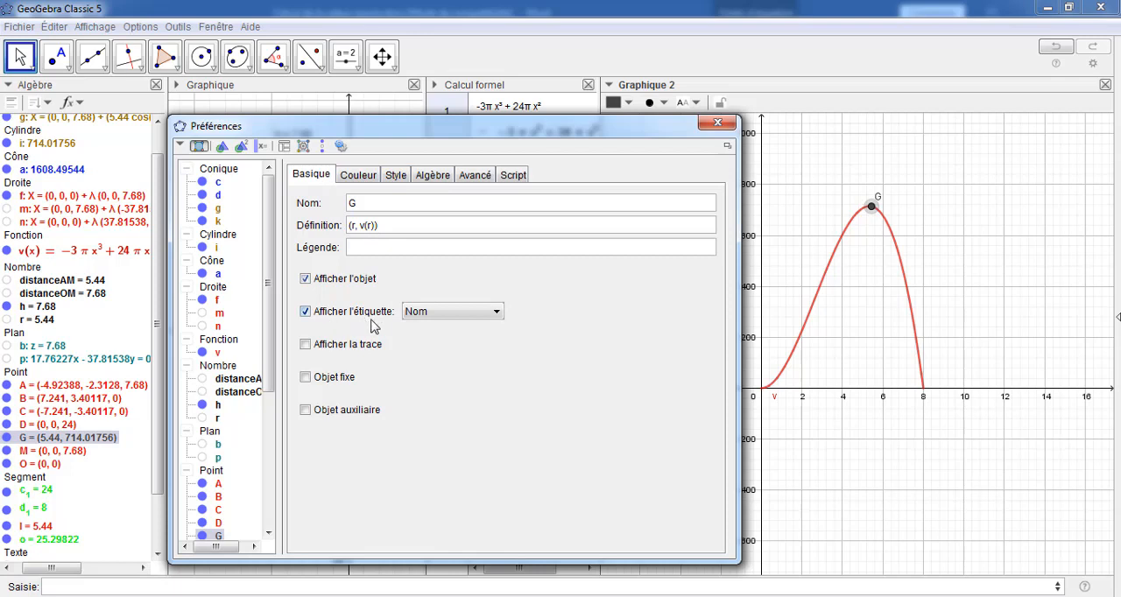
left_click(496, 313)
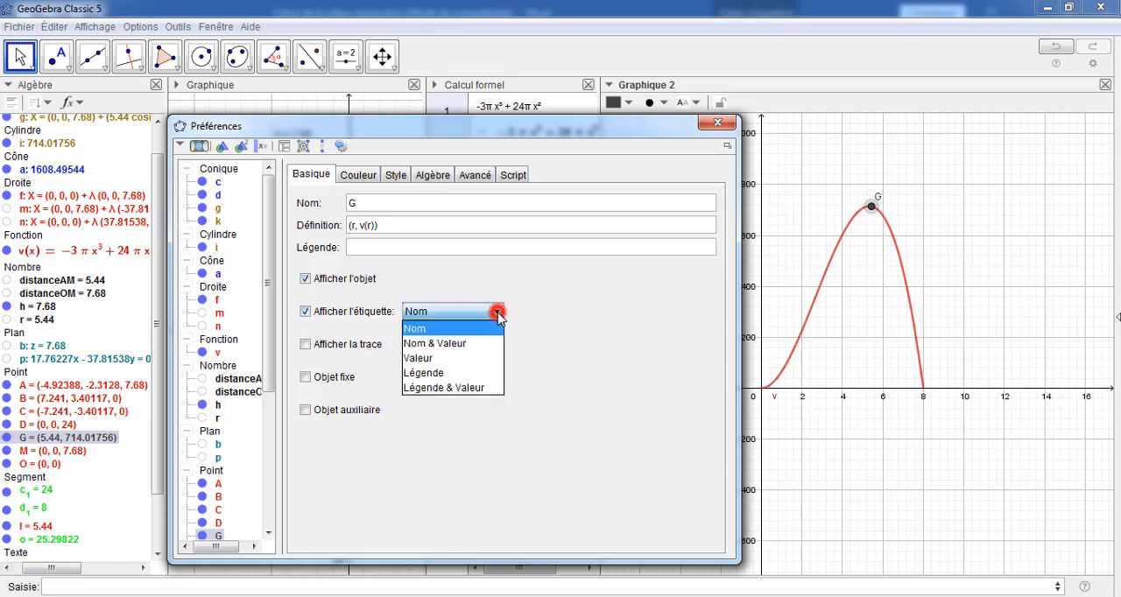
left_click(468, 345)
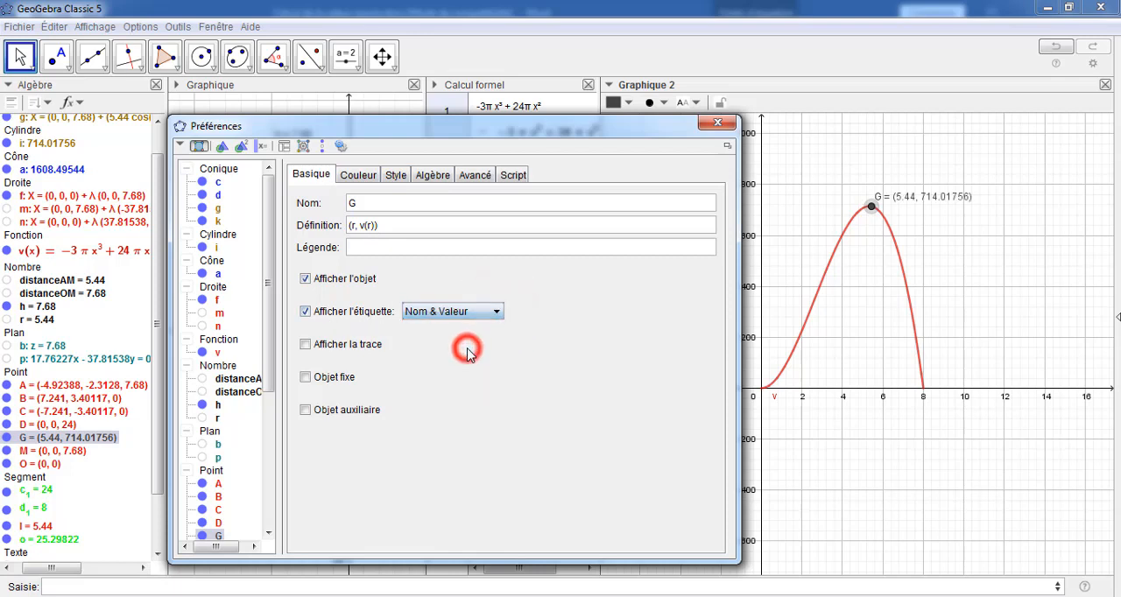
left_click(371, 177)
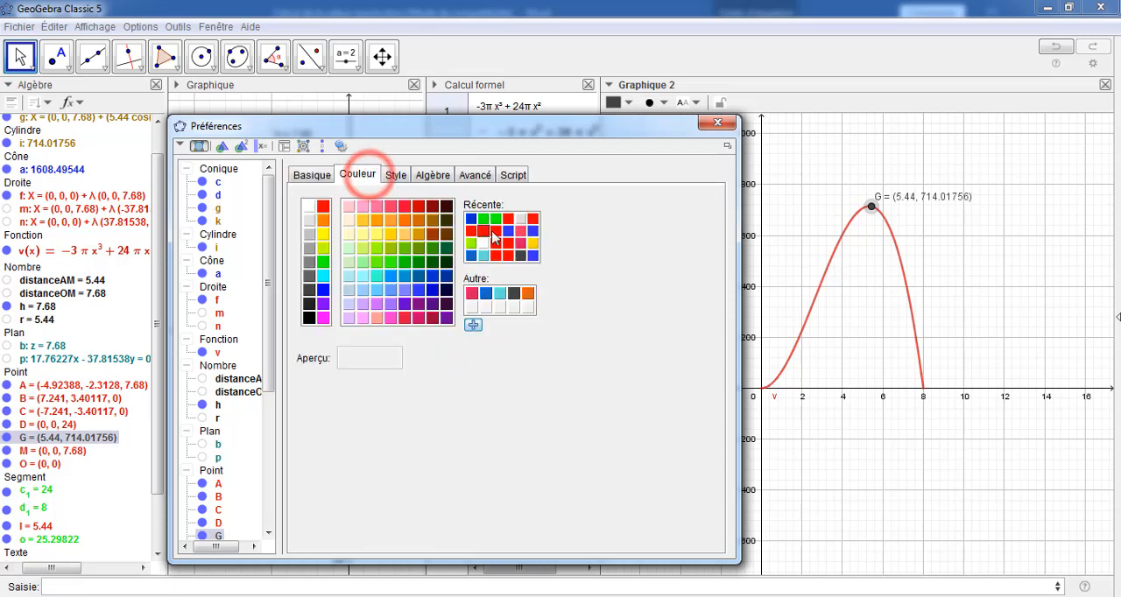
left_click(508, 231)
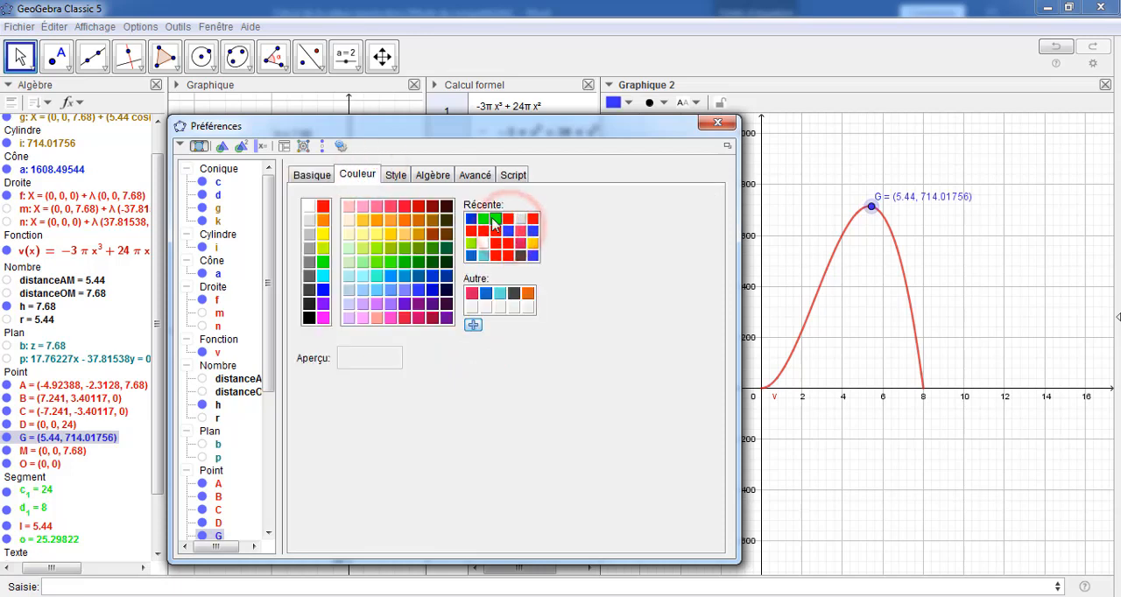
left_click(716, 125)
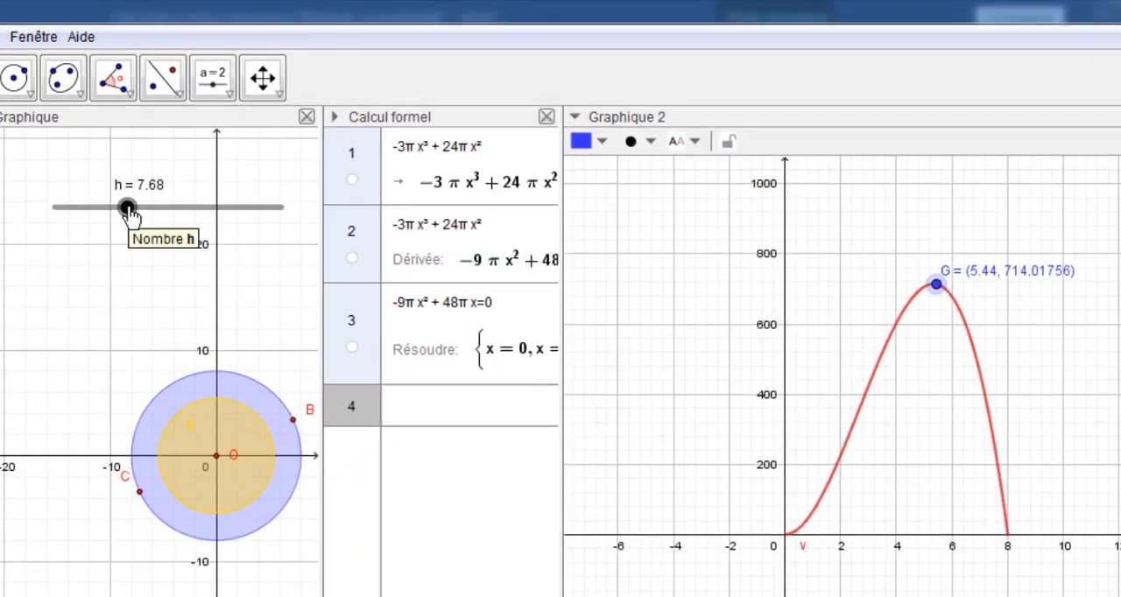
Vary slider h to move G around the curve's maximum, leaving h at 8.04
left_click_drag(127, 210, 133, 214)
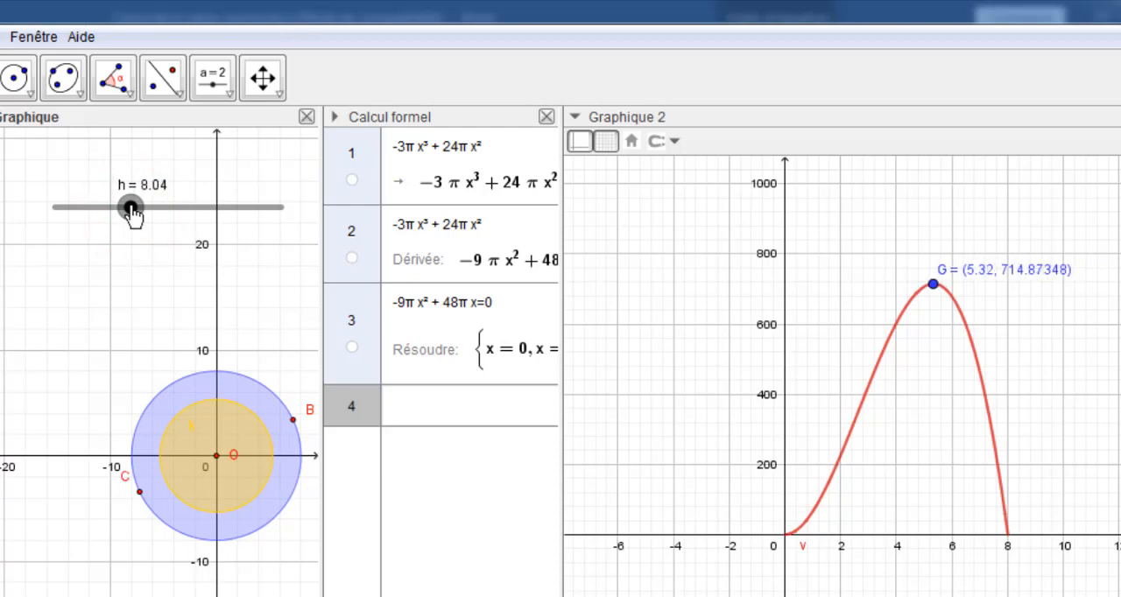
left_click_drag(132, 213, 133, 213)
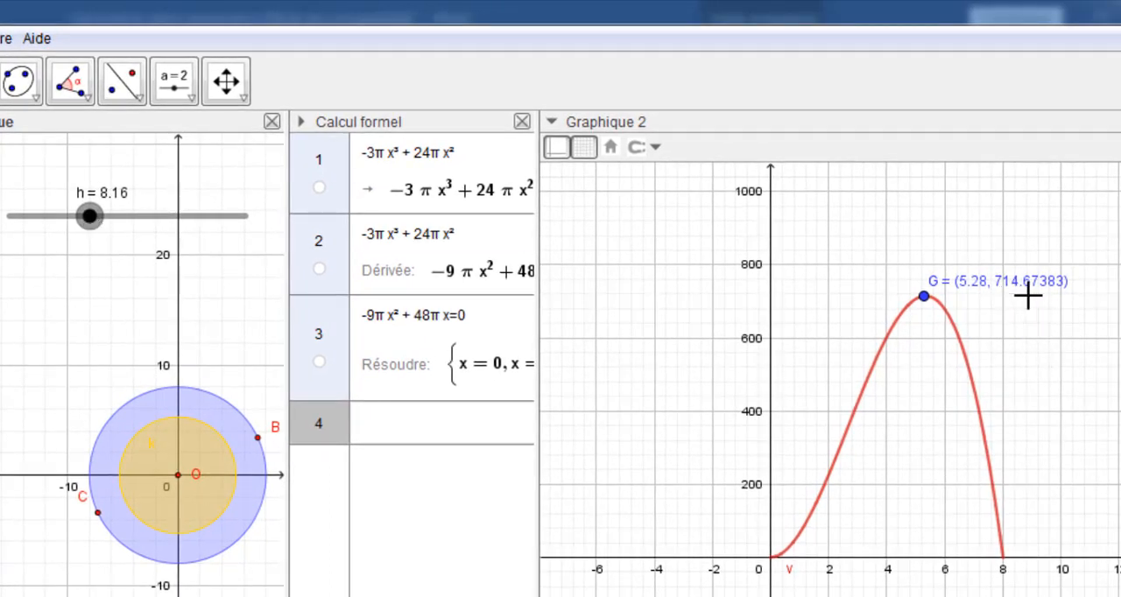
left_click(94, 215)
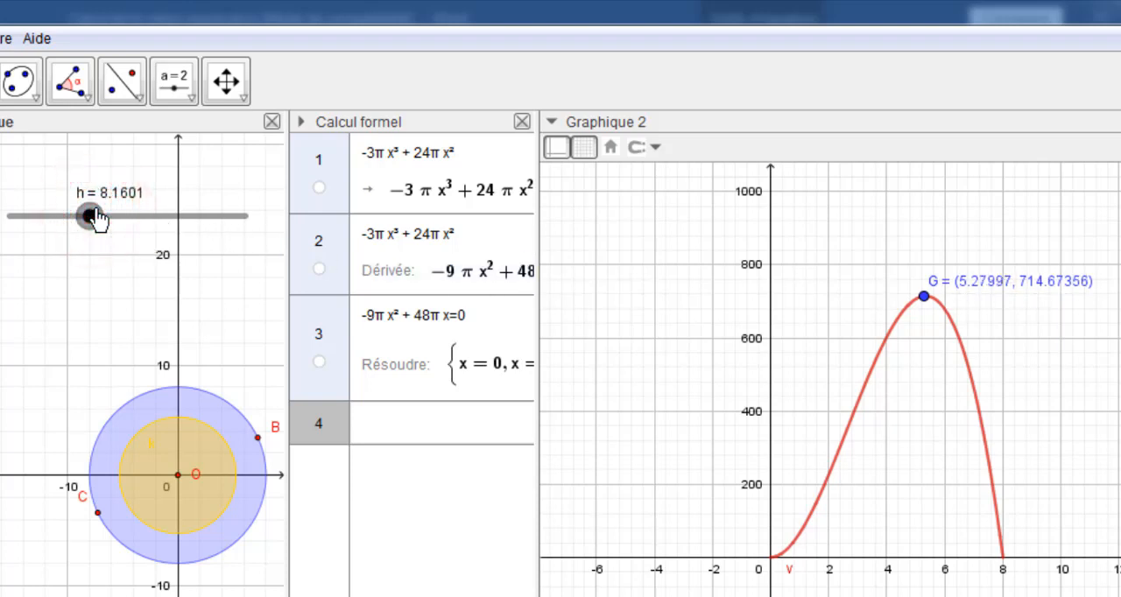
left_click_drag(94, 216, 100, 217)
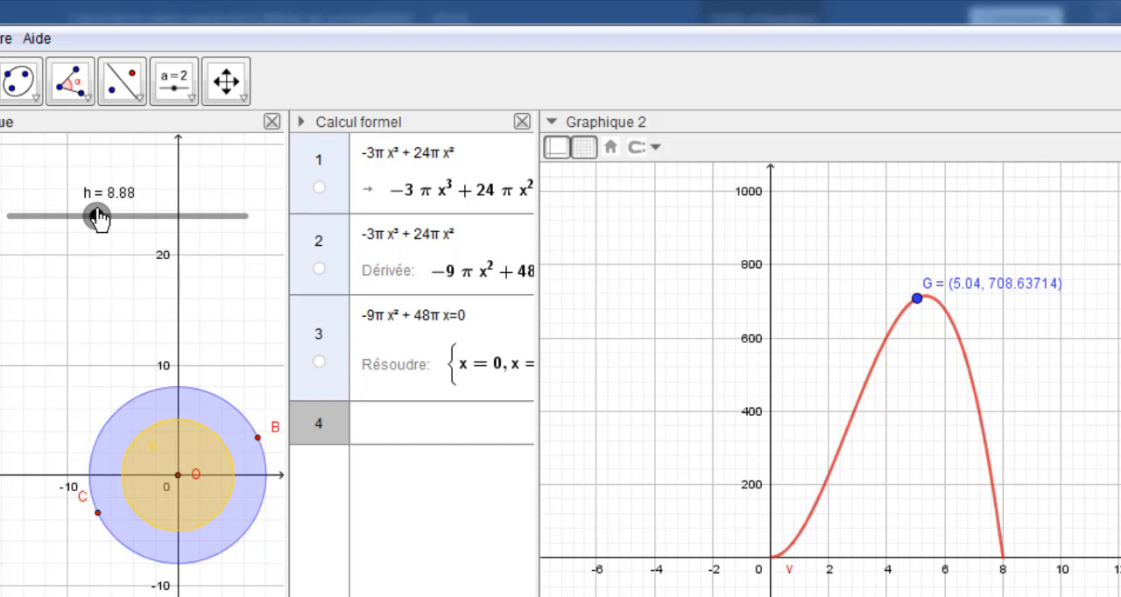
left_click_drag(100, 217, 90, 216)
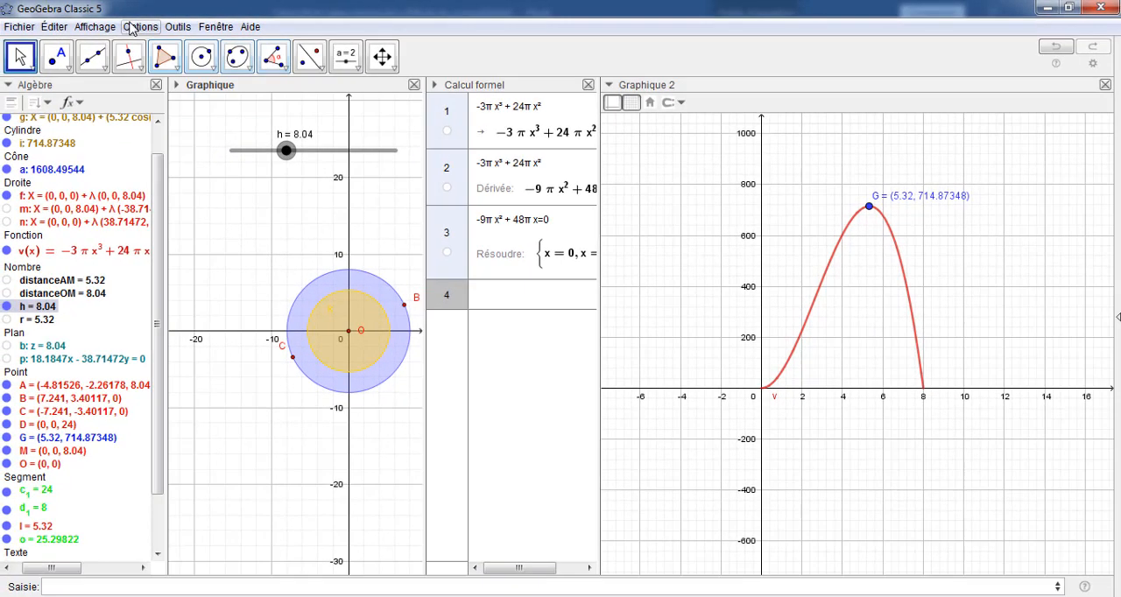
Check which number of decimals is selected in the global rounding (Arrondi) options
left_click(131, 27)
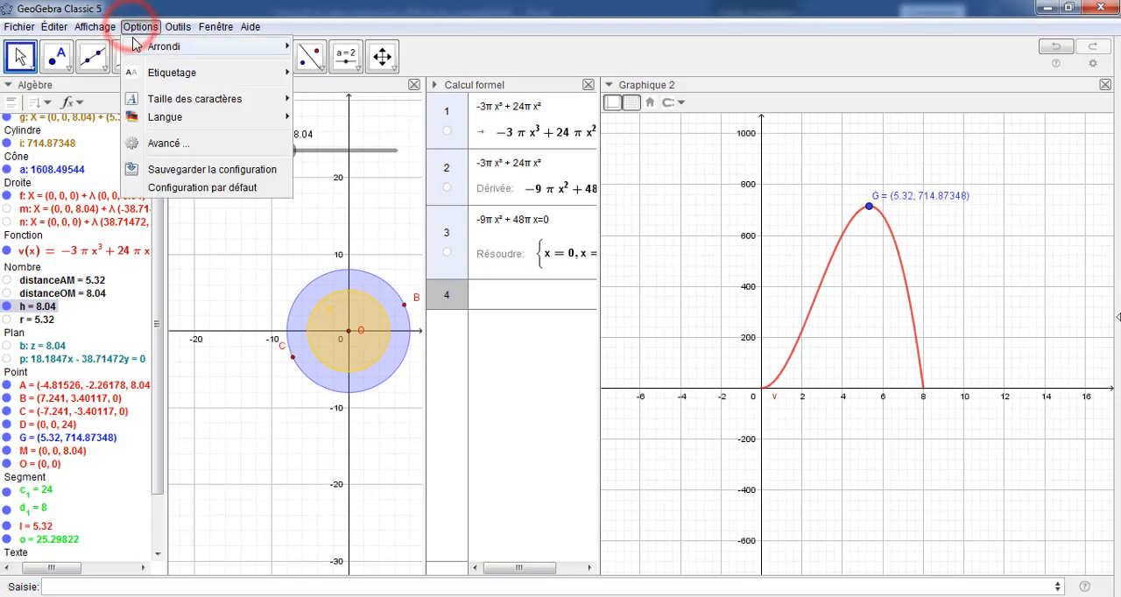
mouse_move(163, 48)
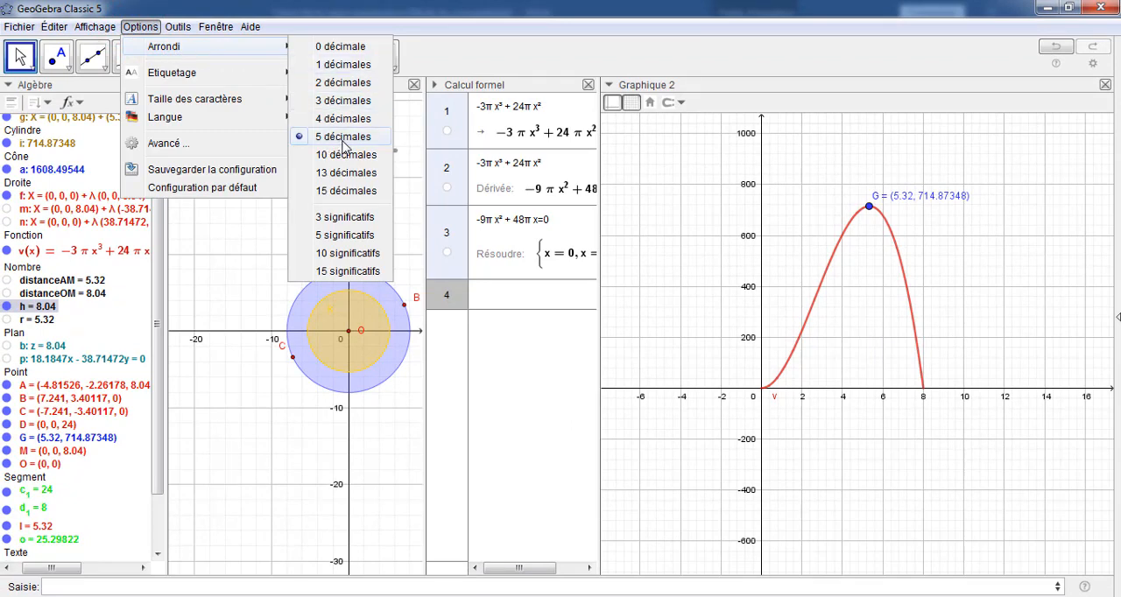
left_click(545, 32)
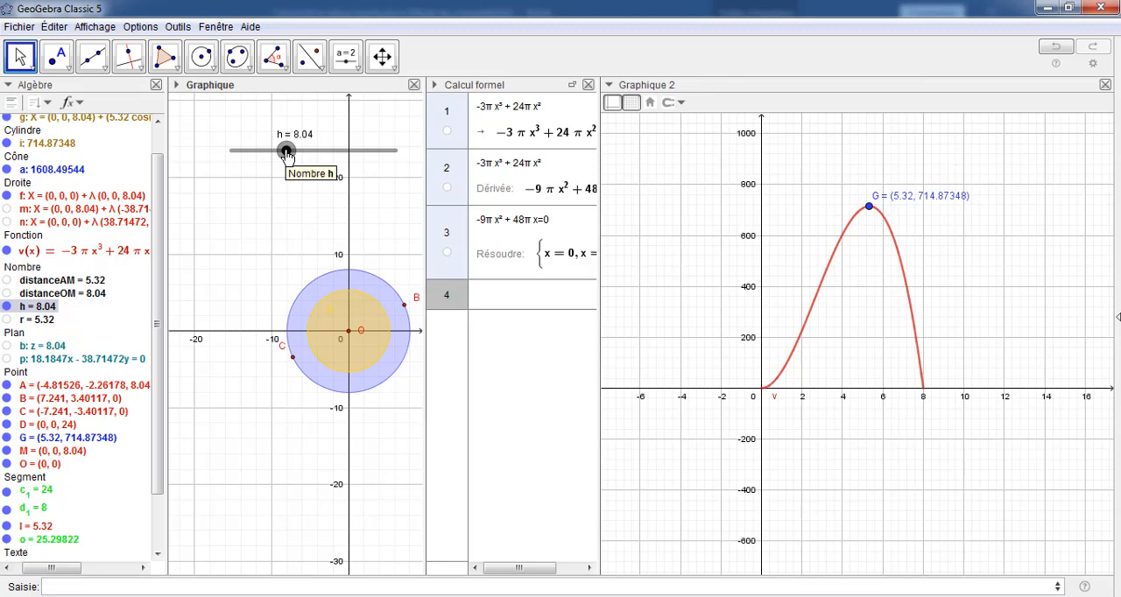
Nudge slider h up in its smallest increments to 8.0405, shifting point G slightly along the curve
left_click_drag(287, 155, 287, 155)
key("Right")
key("Right")
key("Right")
key("Right")
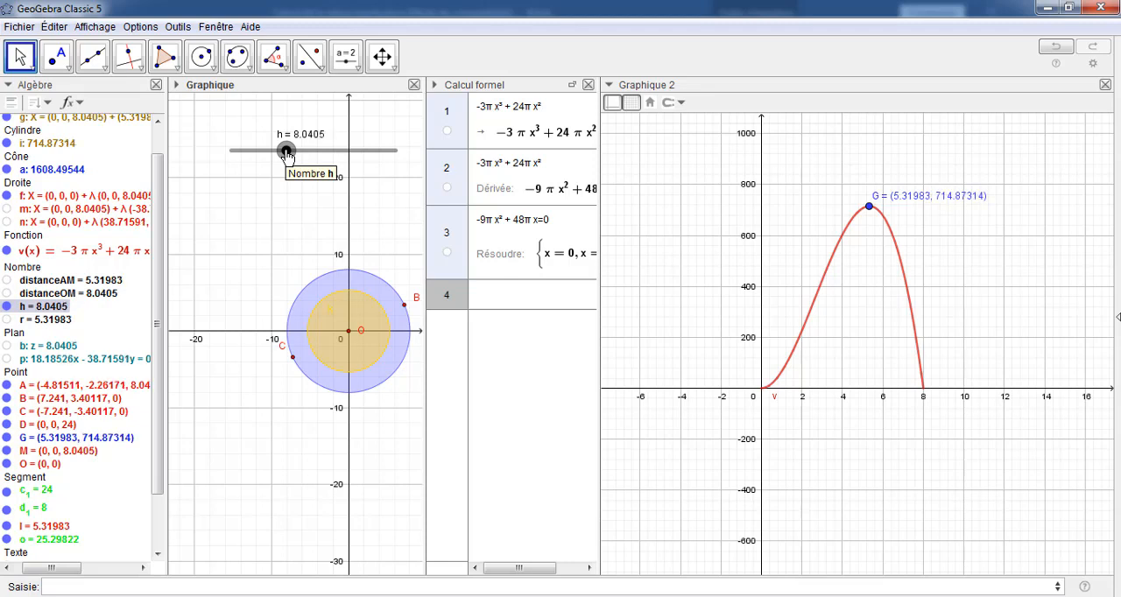
Check the interval and increment (Incrément) in slider h's Curseur properties without changing them
right_click(287, 155)
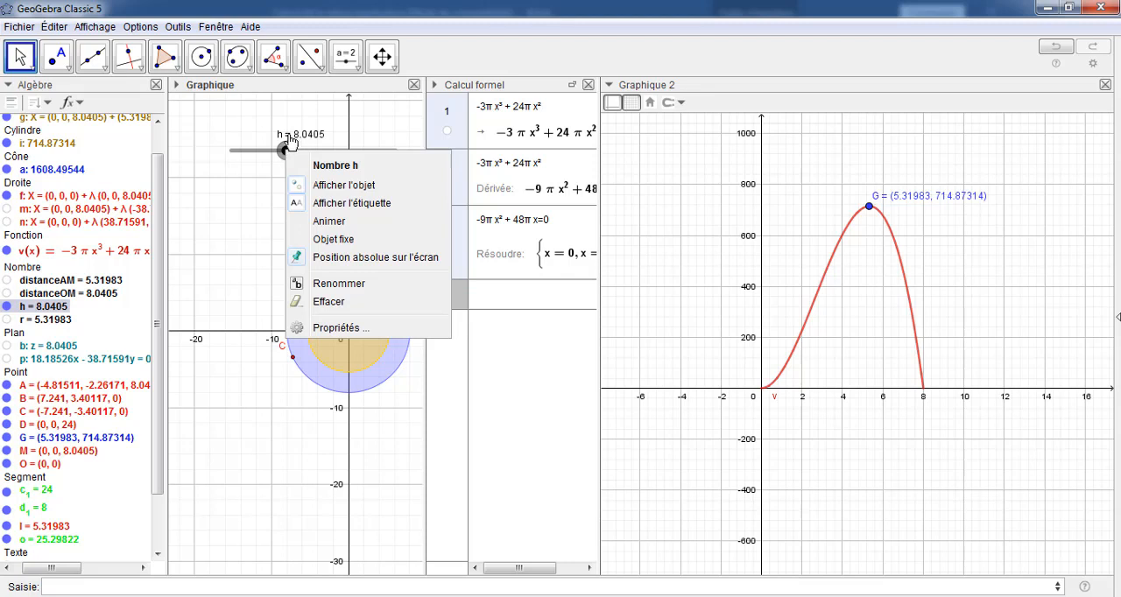
left_click(330, 330)
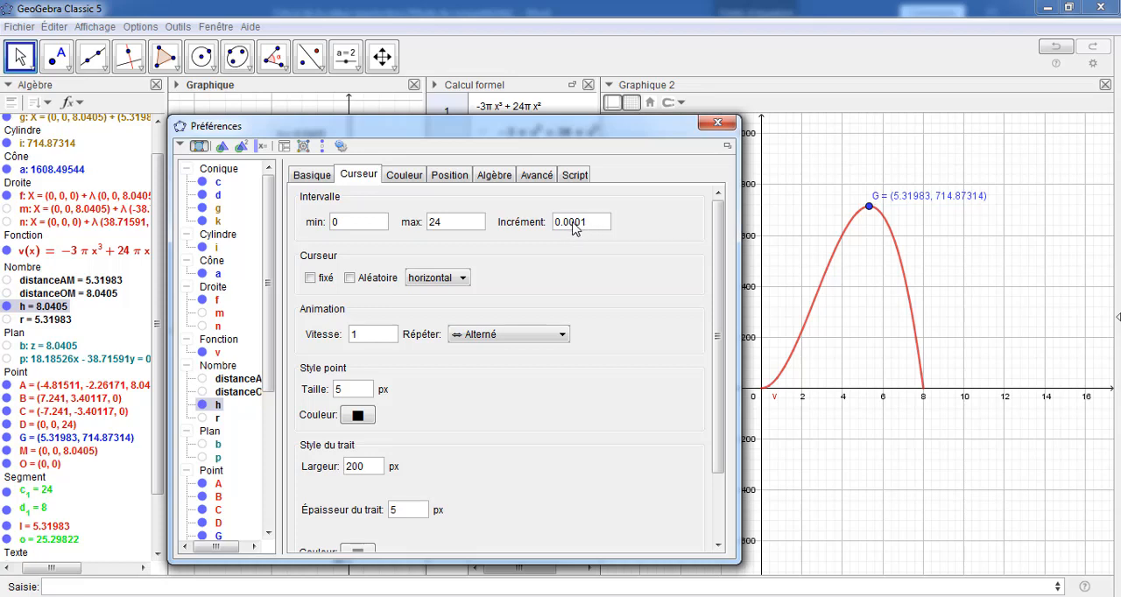
left_click(719, 123)
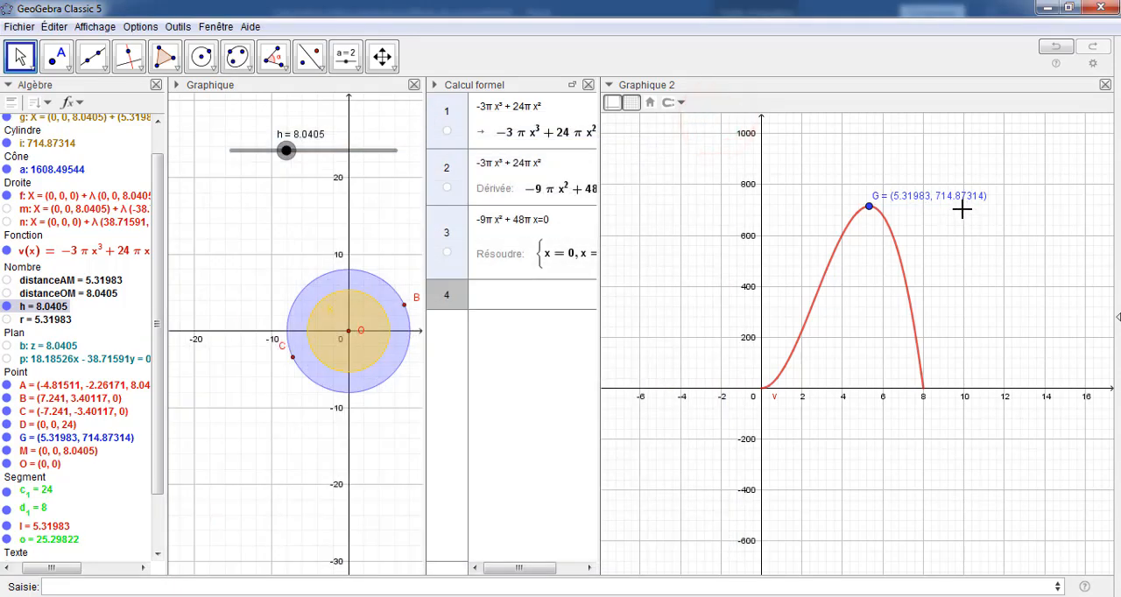